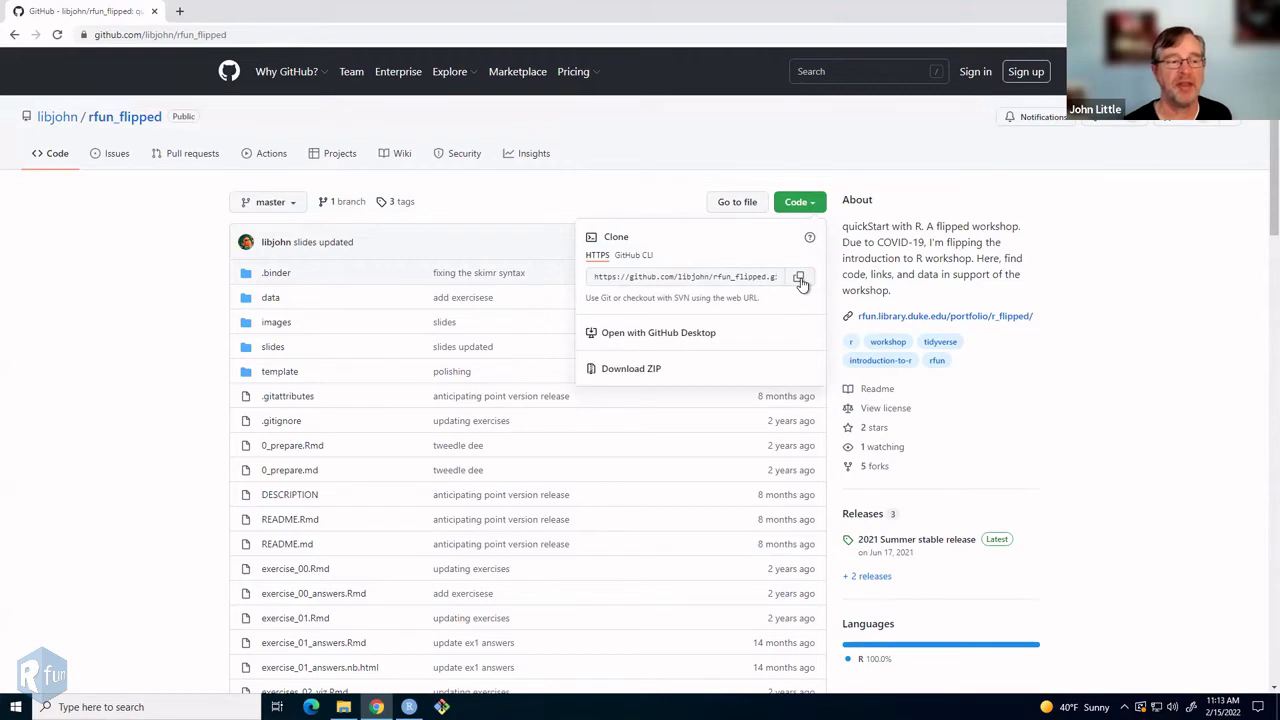
- Download the rfun_flipped repository and the same GitHub owner's intro2r_exercises repository as ZIP archives
{"action": "left_click", "coordinate": [634, 370]}
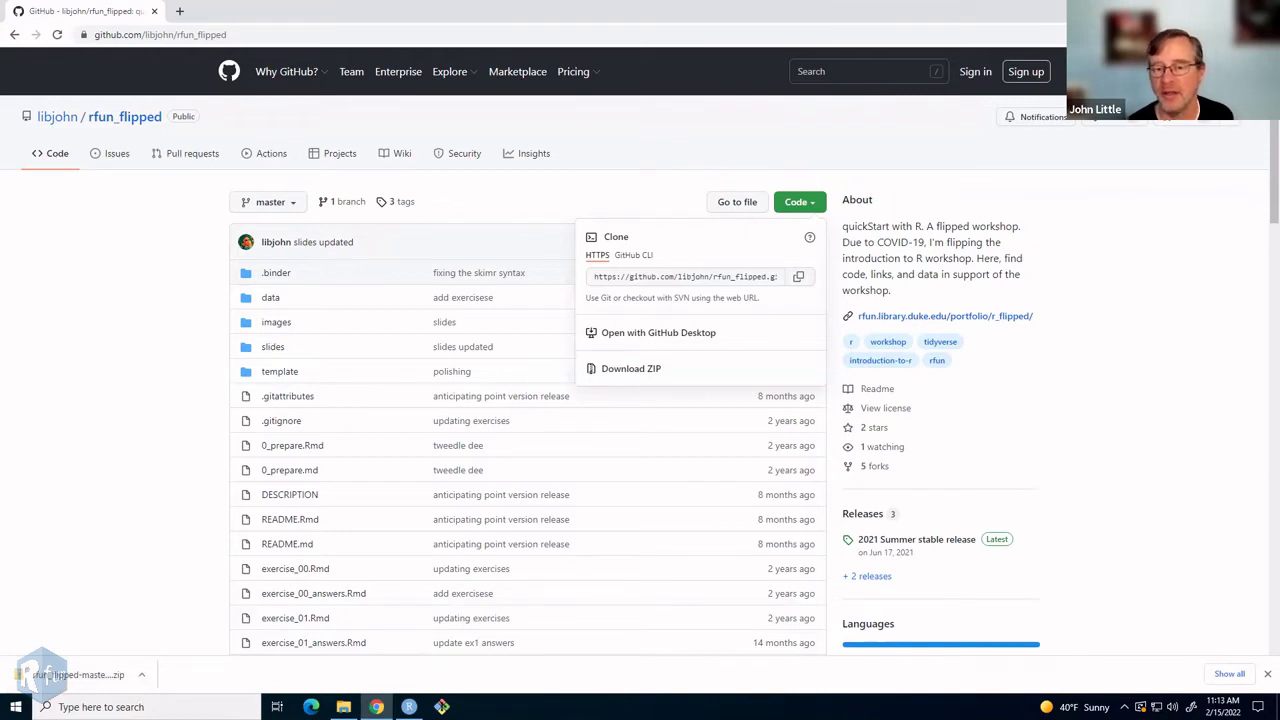
{"action": "left_click", "coordinate": [179, 13]}
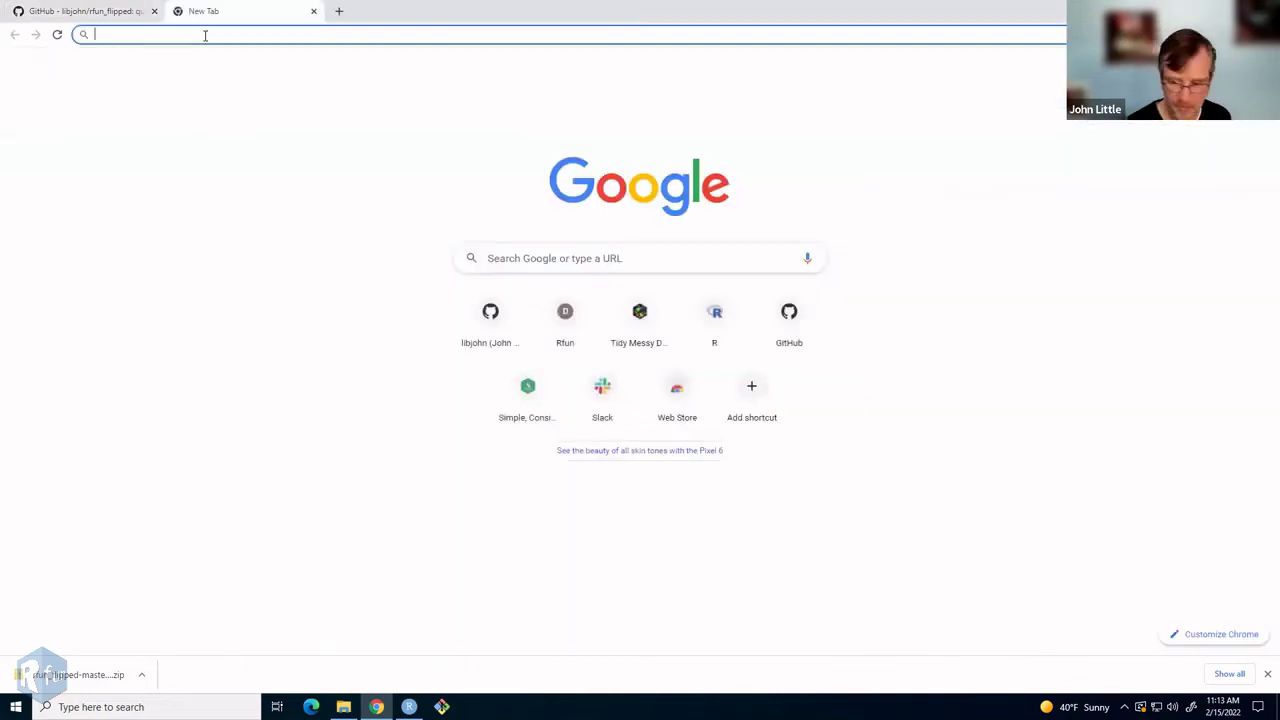
{"action": "type", "text": "https://github.com/libjohn/intro2r_exercises"}
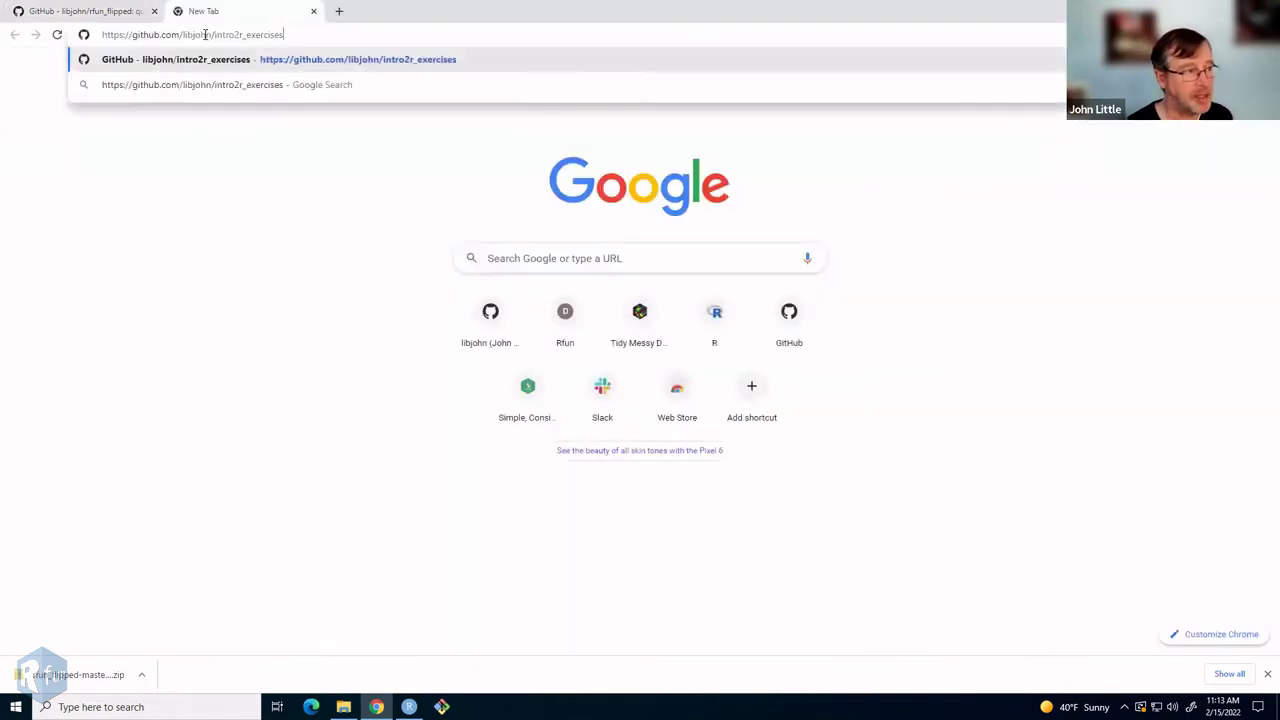
{"action": "key", "text": "Return"}
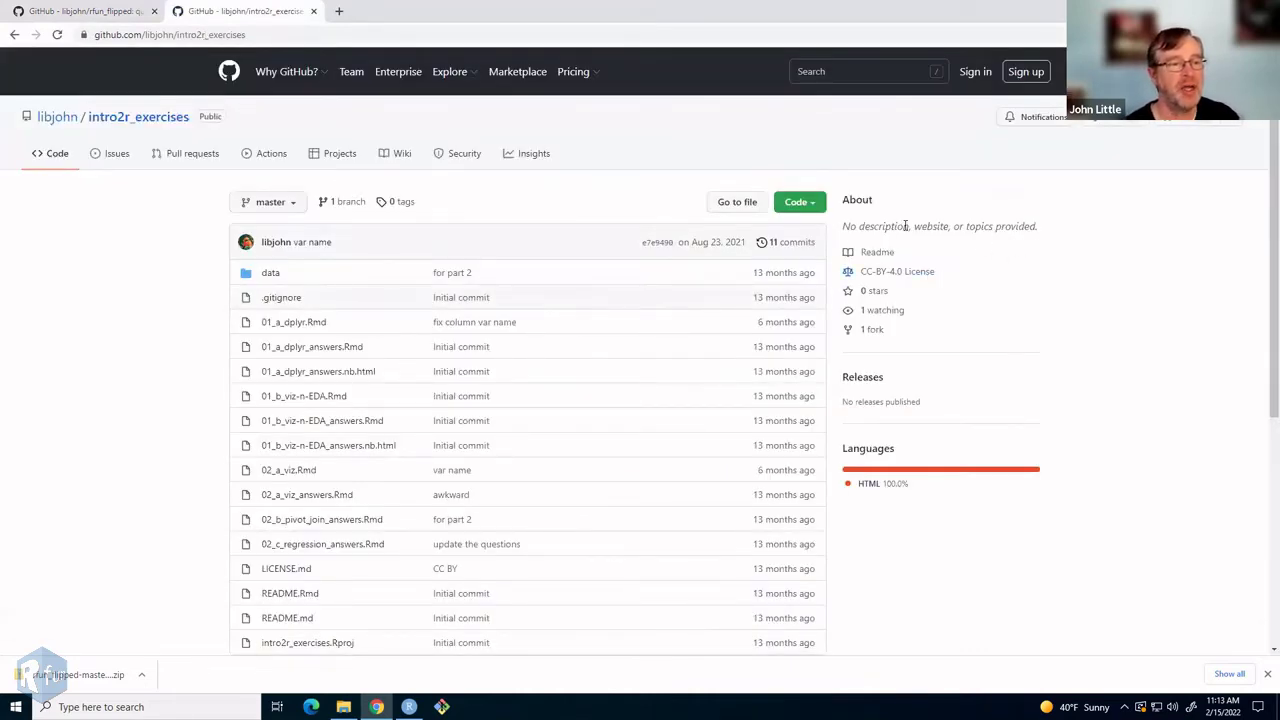
{"action": "left_click", "coordinate": [813, 207]}
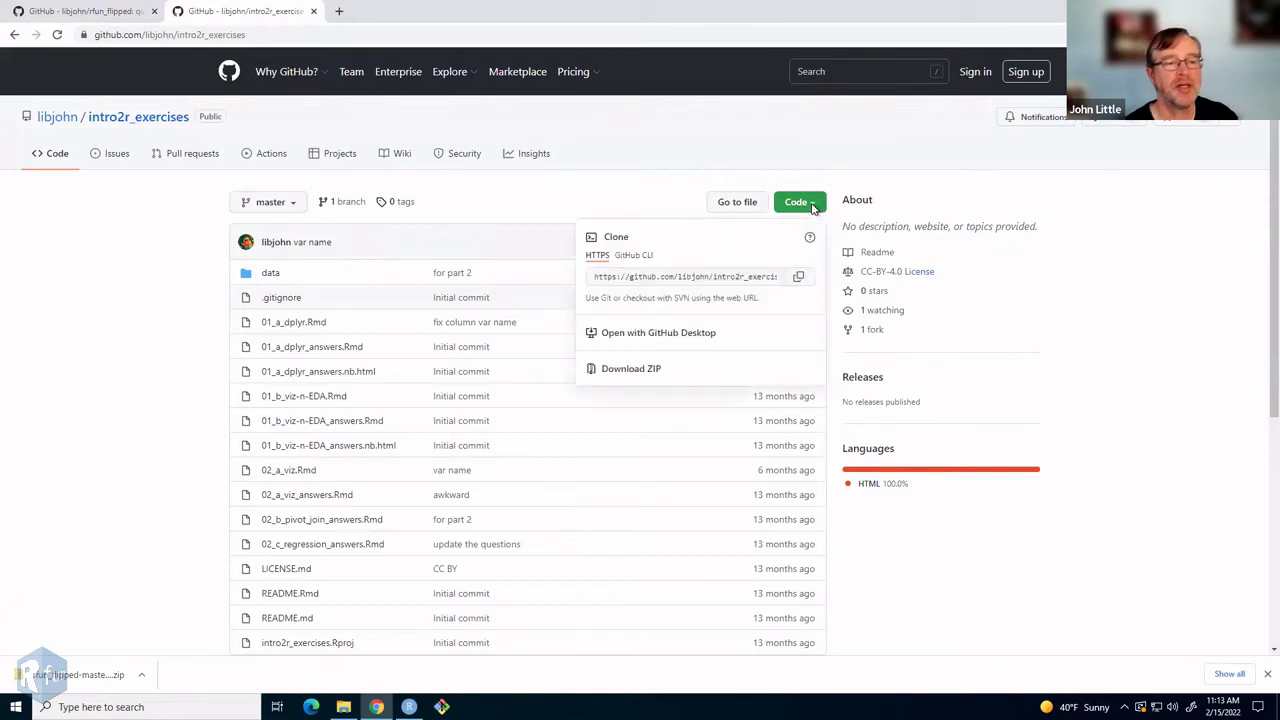
{"action": "left_click", "coordinate": [667, 372]}
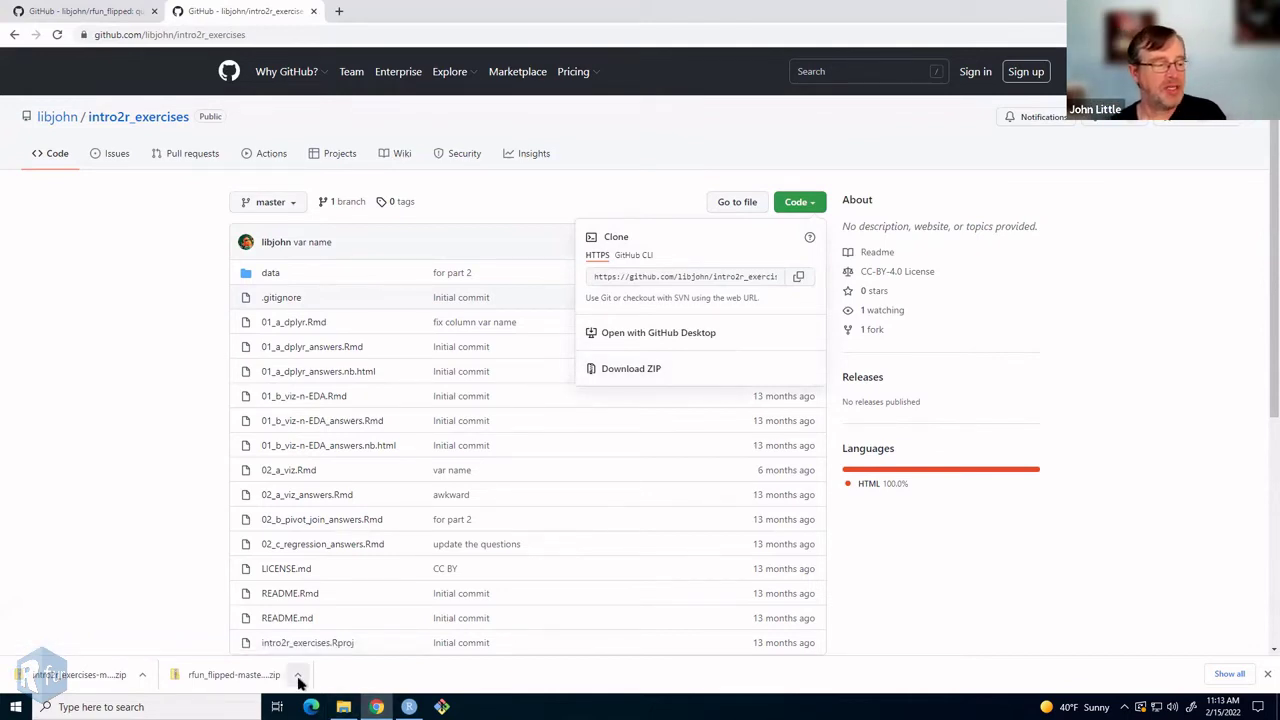
- Show the downloaded archives in their folder and extract intro2r_exercises-master (1) to the Desktop
{"action": "left_click", "coordinate": [297, 678]}
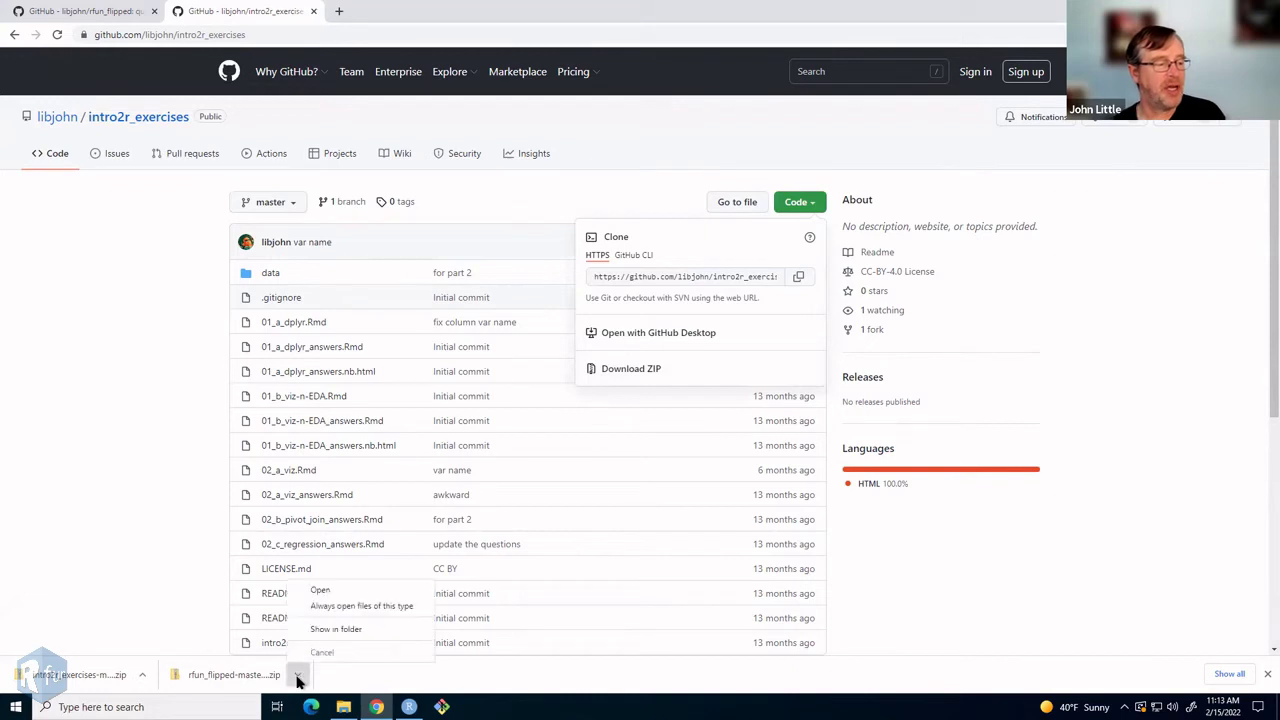
{"action": "left_click", "coordinate": [338, 630]}
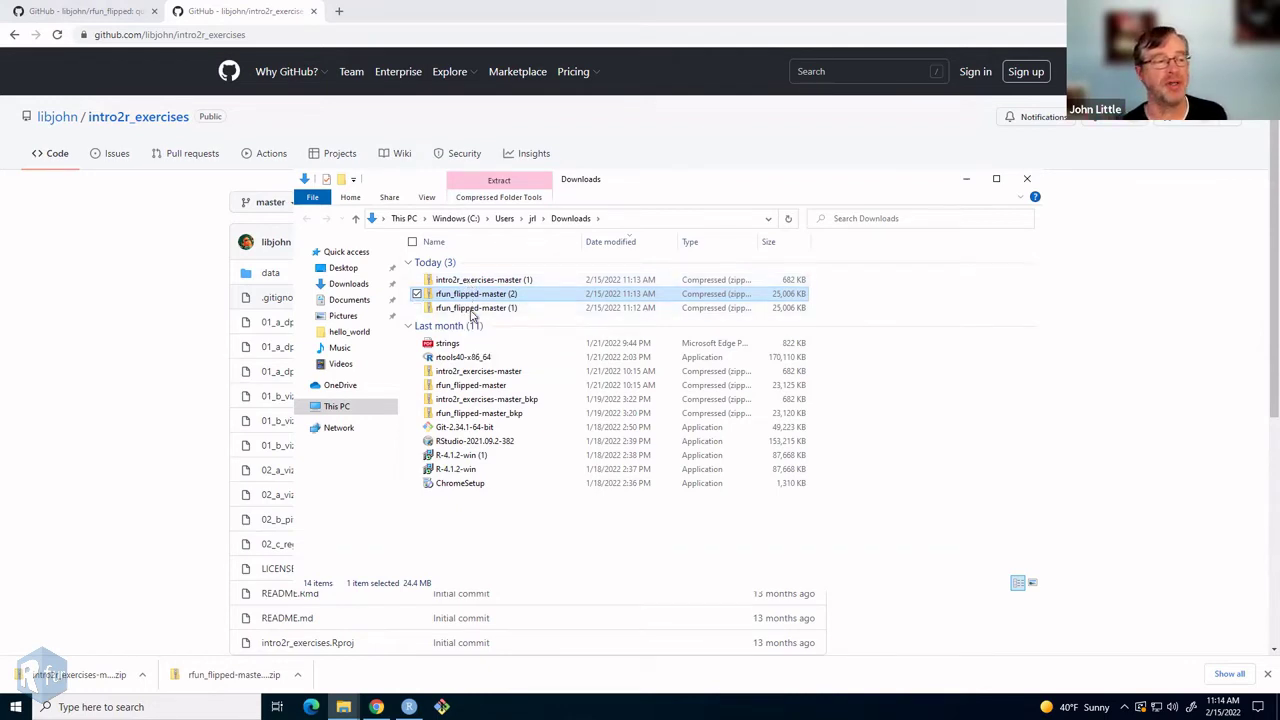
{"action": "right_click", "coordinate": [470, 284]}
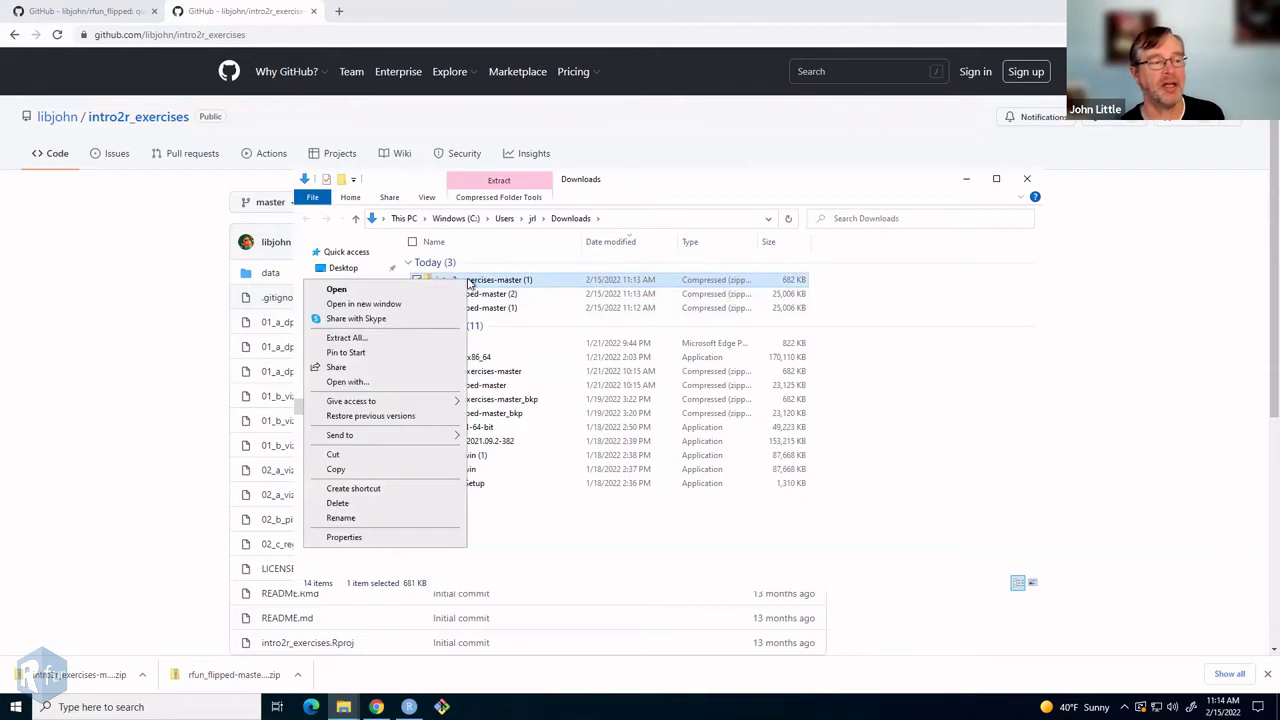
{"action": "left_click", "coordinate": [383, 340]}
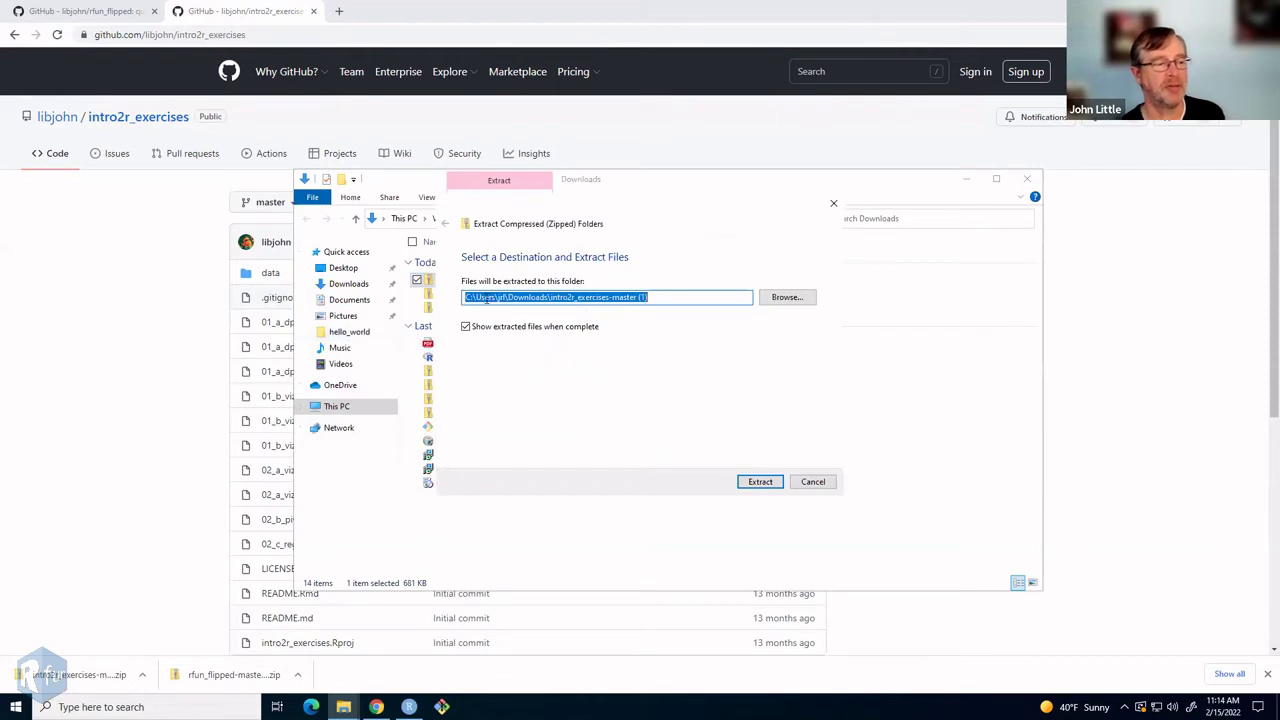
{"action": "left_click", "coordinate": [786, 296]}
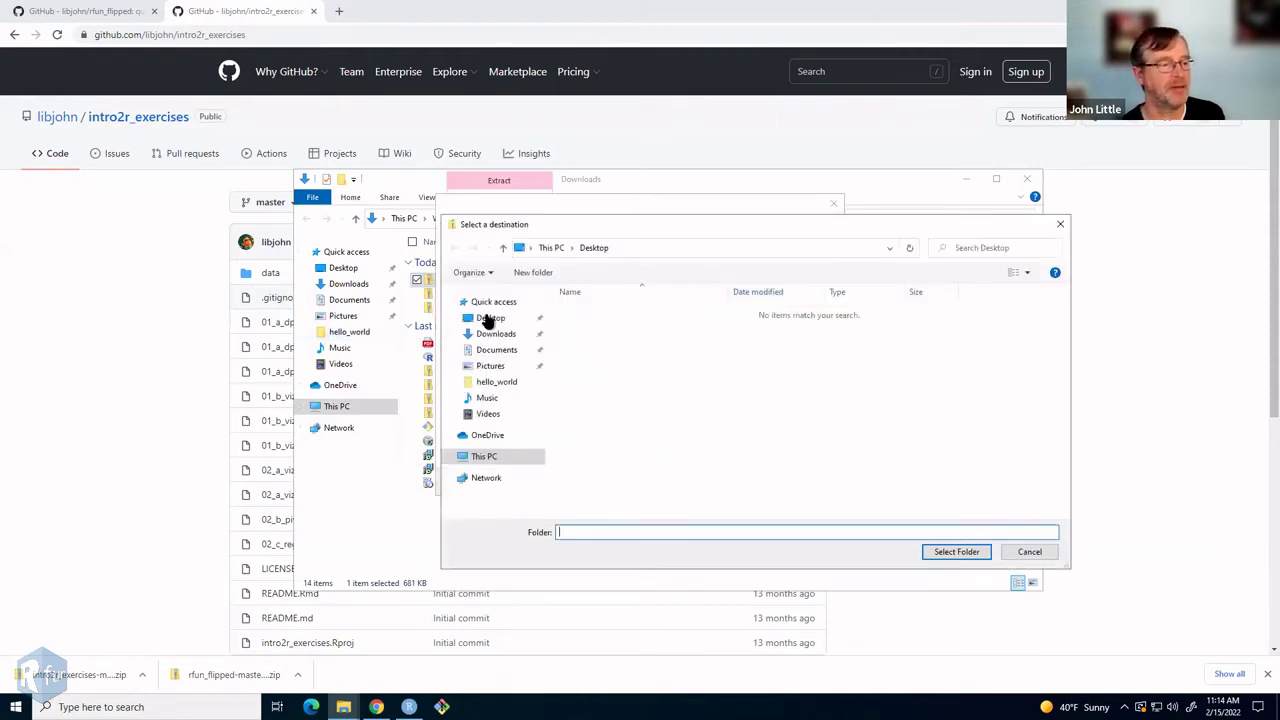
{"action": "left_click", "coordinate": [491, 320]}
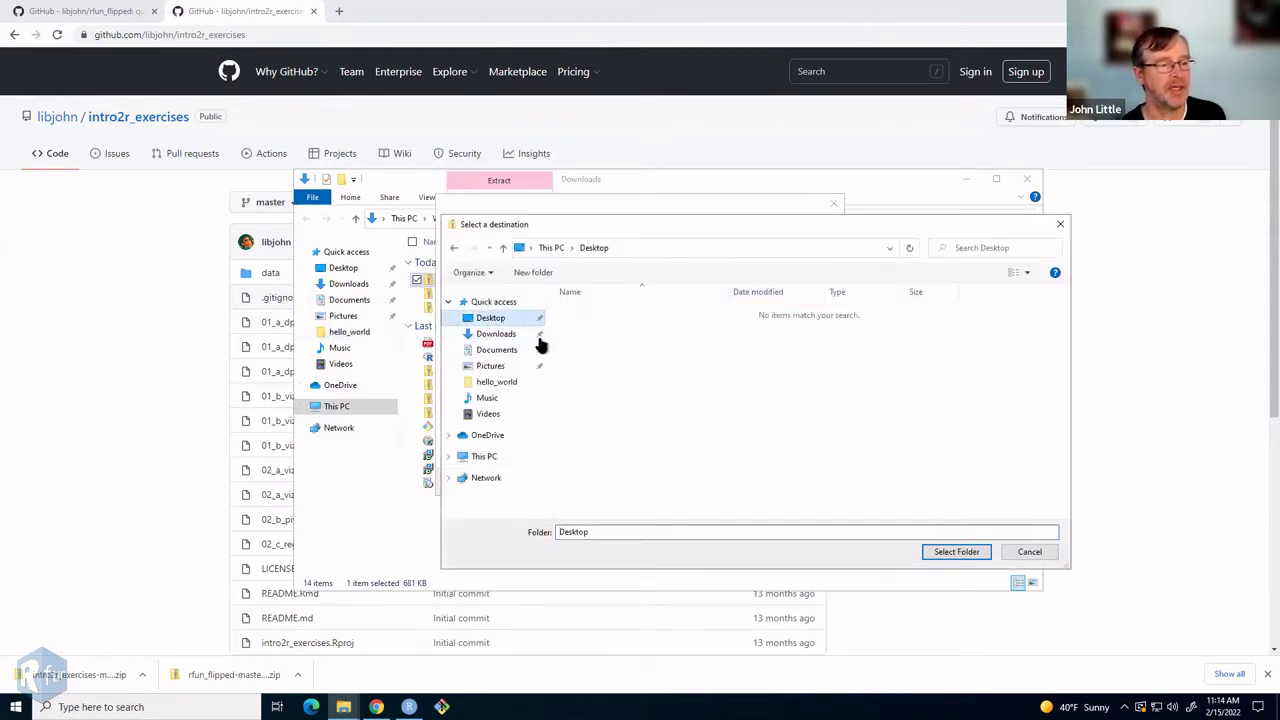
{"action": "left_click", "coordinate": [957, 553]}
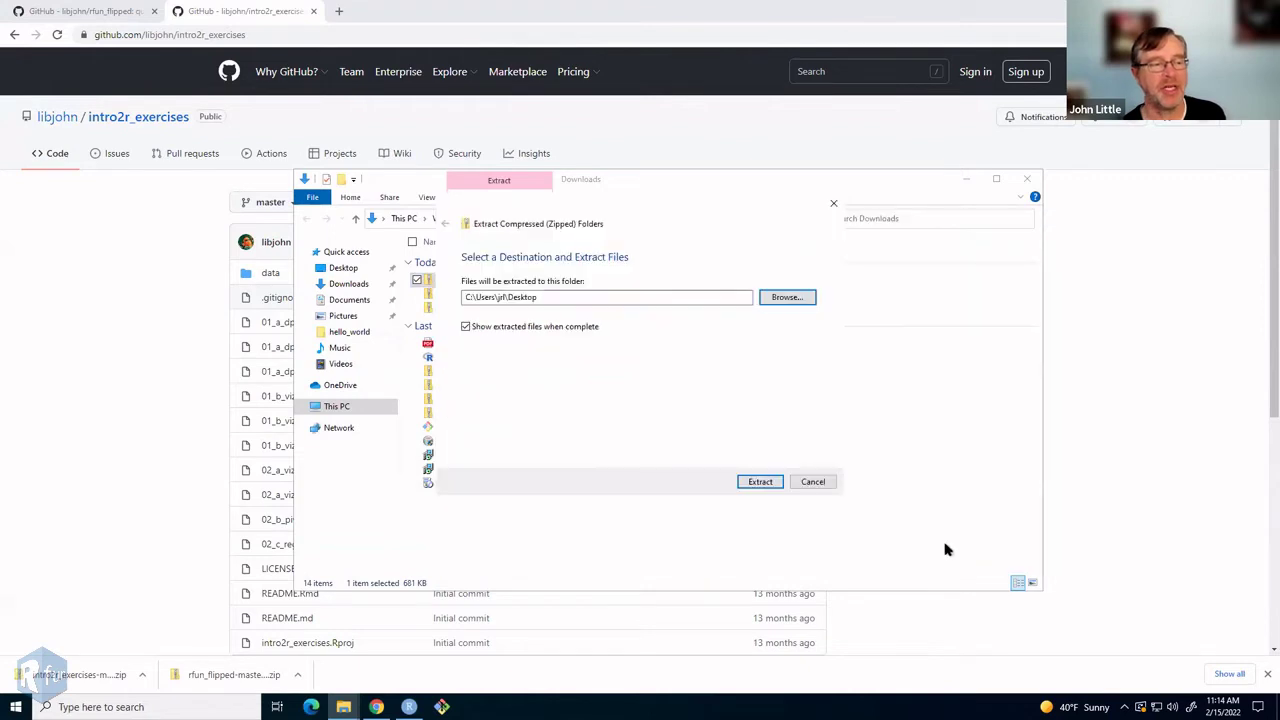
{"action": "left_click", "coordinate": [758, 483]}
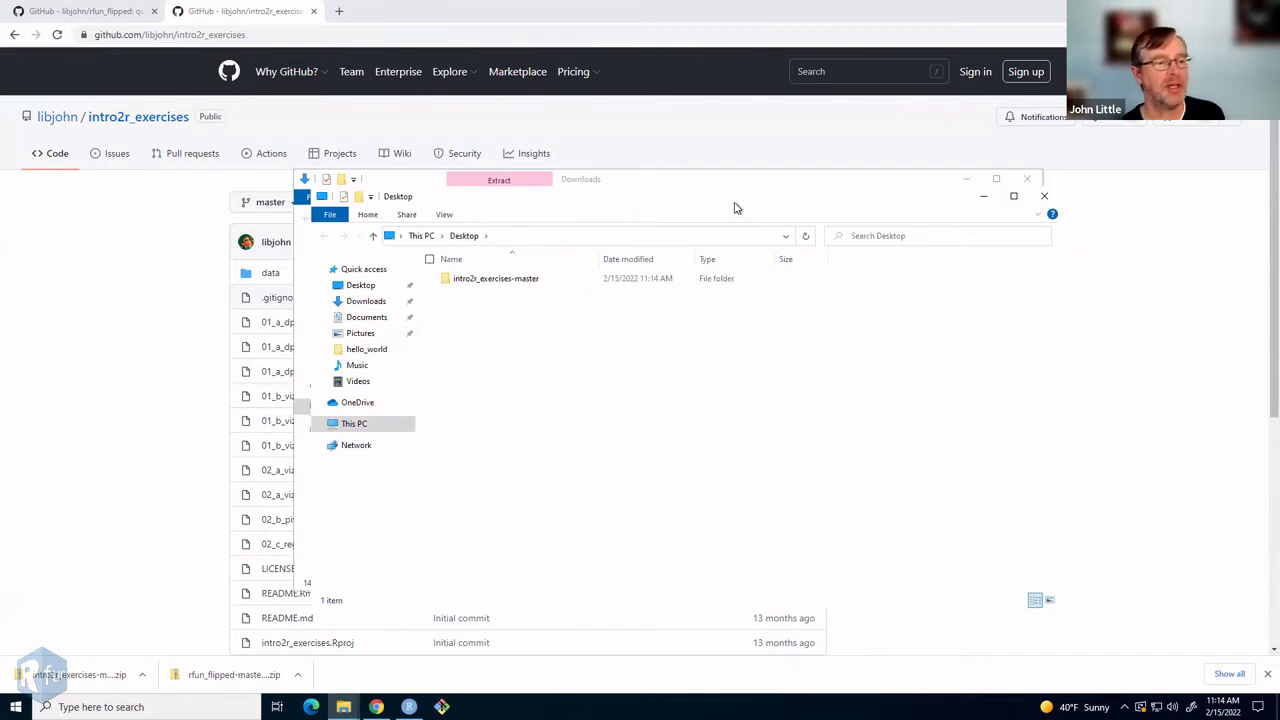
{"action": "left_click_drag", "start_coordinate": [736, 207], "coordinate": [849, 256]}
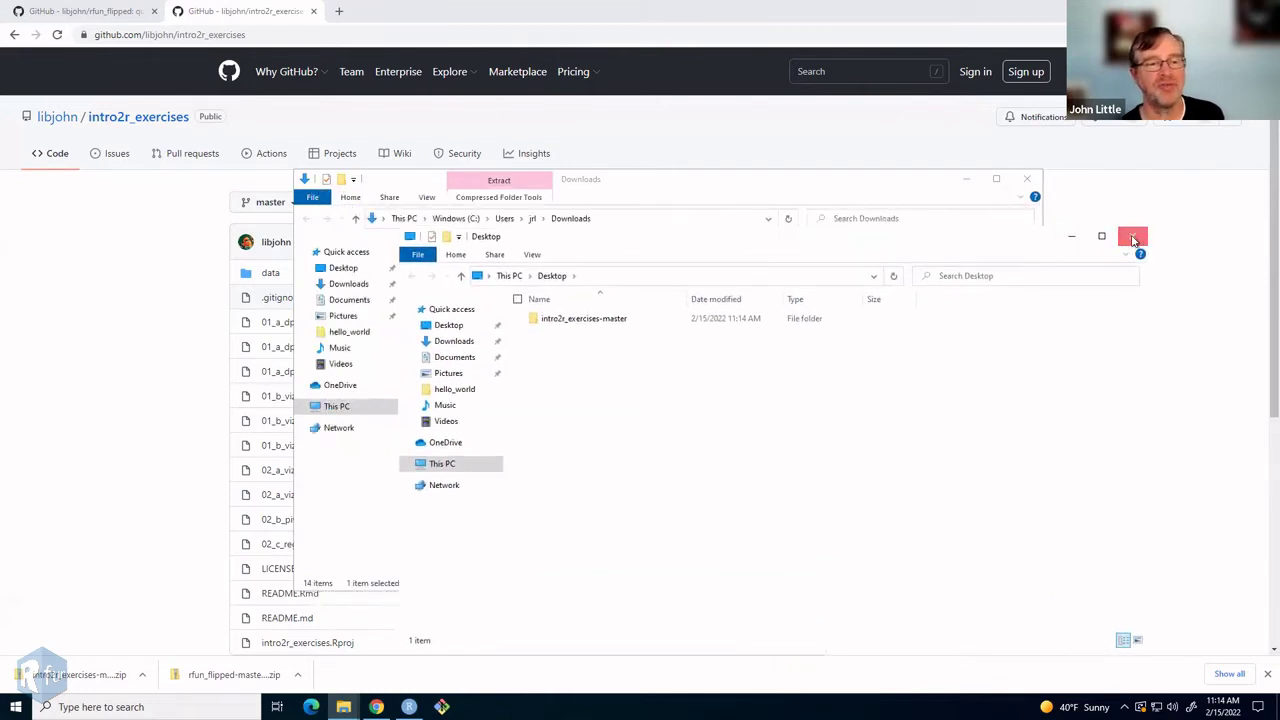
{"action": "left_click", "coordinate": [1133, 237]}
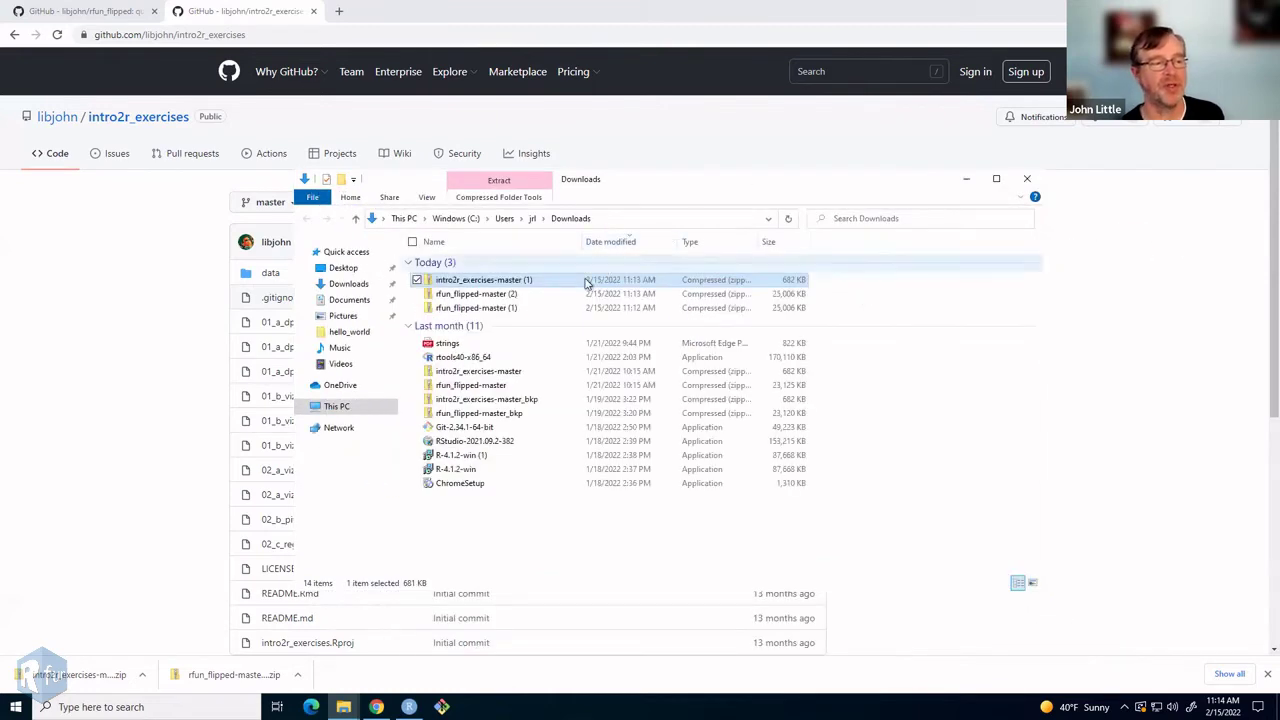
- Extract rfun_flipped-master (2) to its default Downloads location and move the extracted rfun_flipped-master folder to the Desktop
{"action": "left_click", "coordinate": [477, 296]}
{"action": "right_click", "coordinate": [477, 296]}
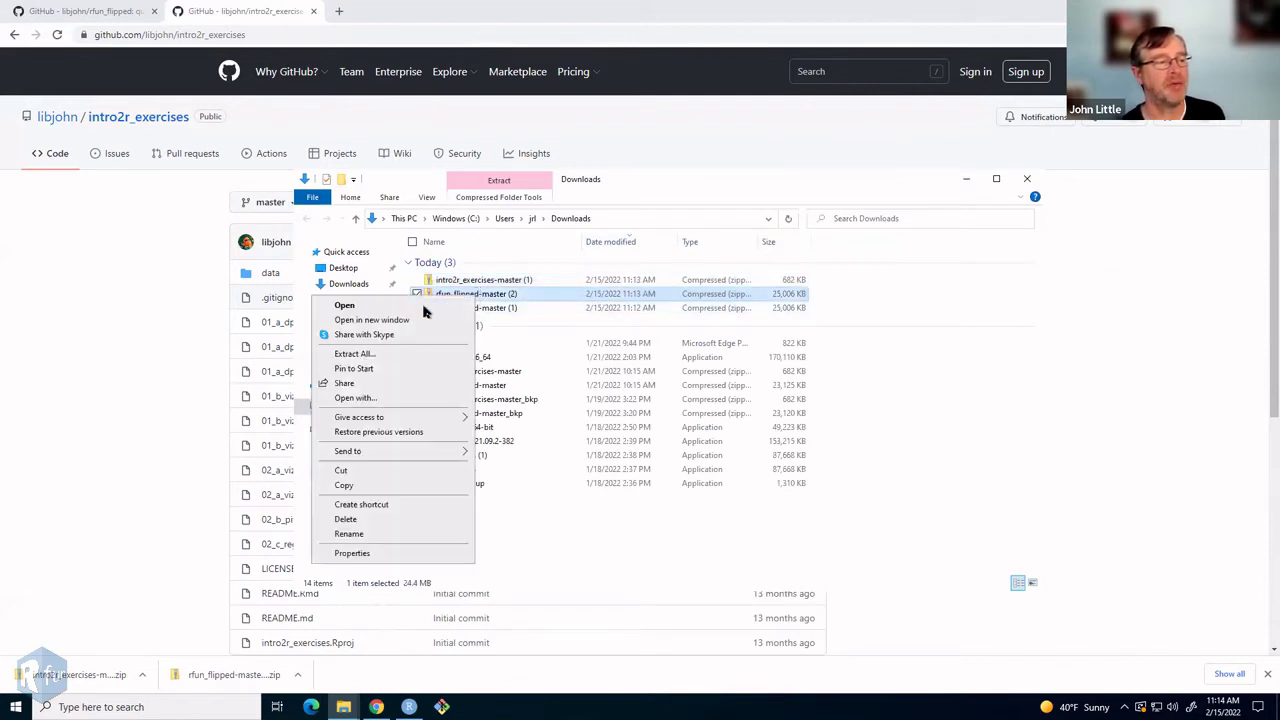
{"action": "left_click", "coordinate": [401, 356]}
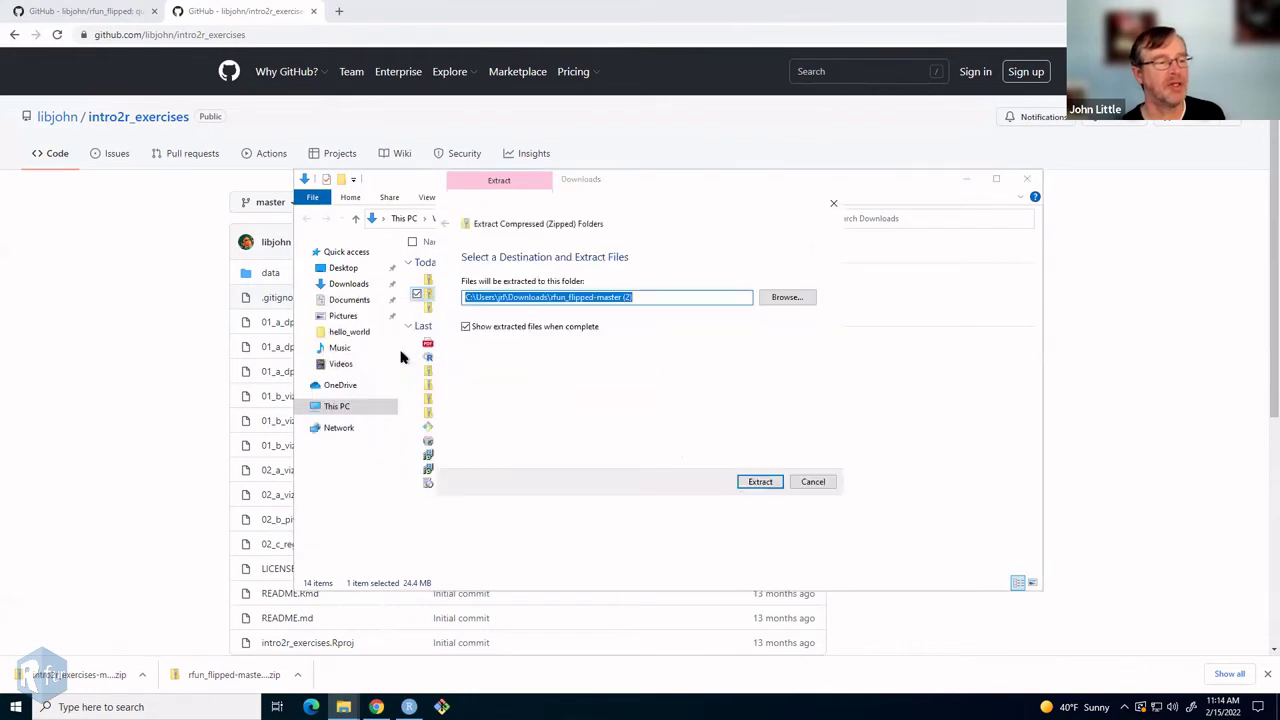
{"action": "left_click", "coordinate": [760, 482]}
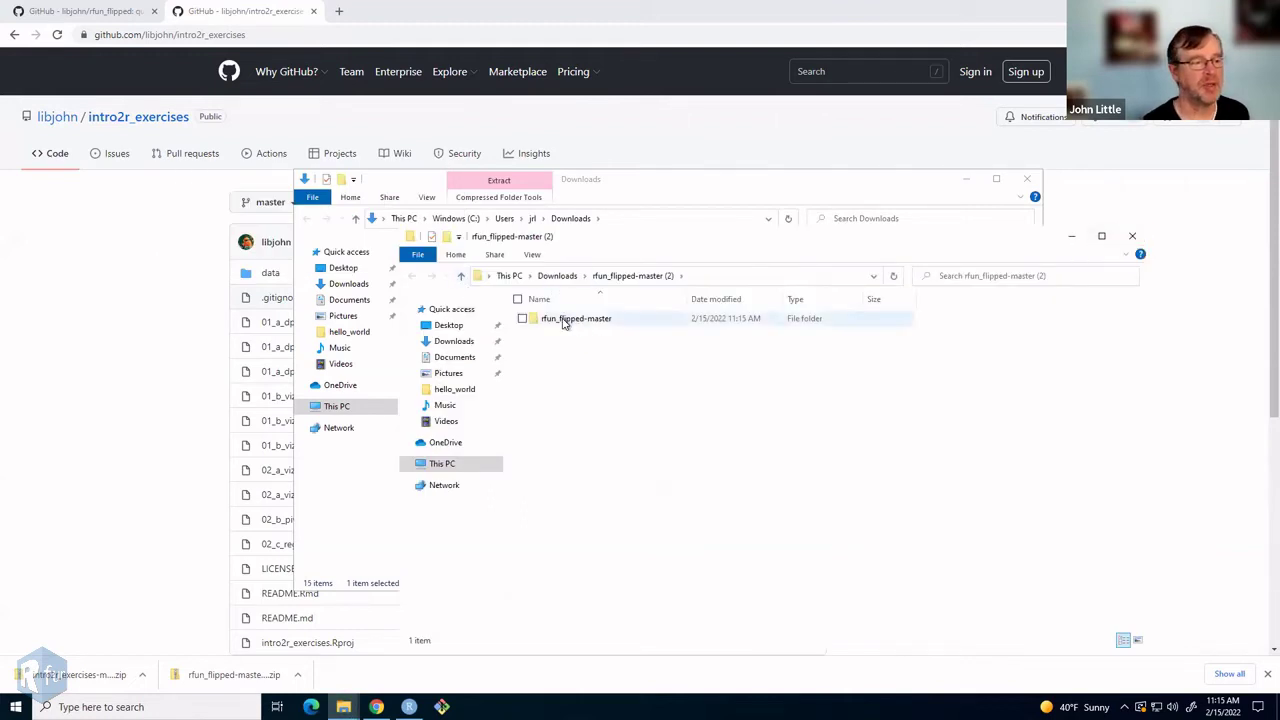
{"action": "left_click_drag", "start_coordinate": [563, 322], "coordinate": [443, 331]}
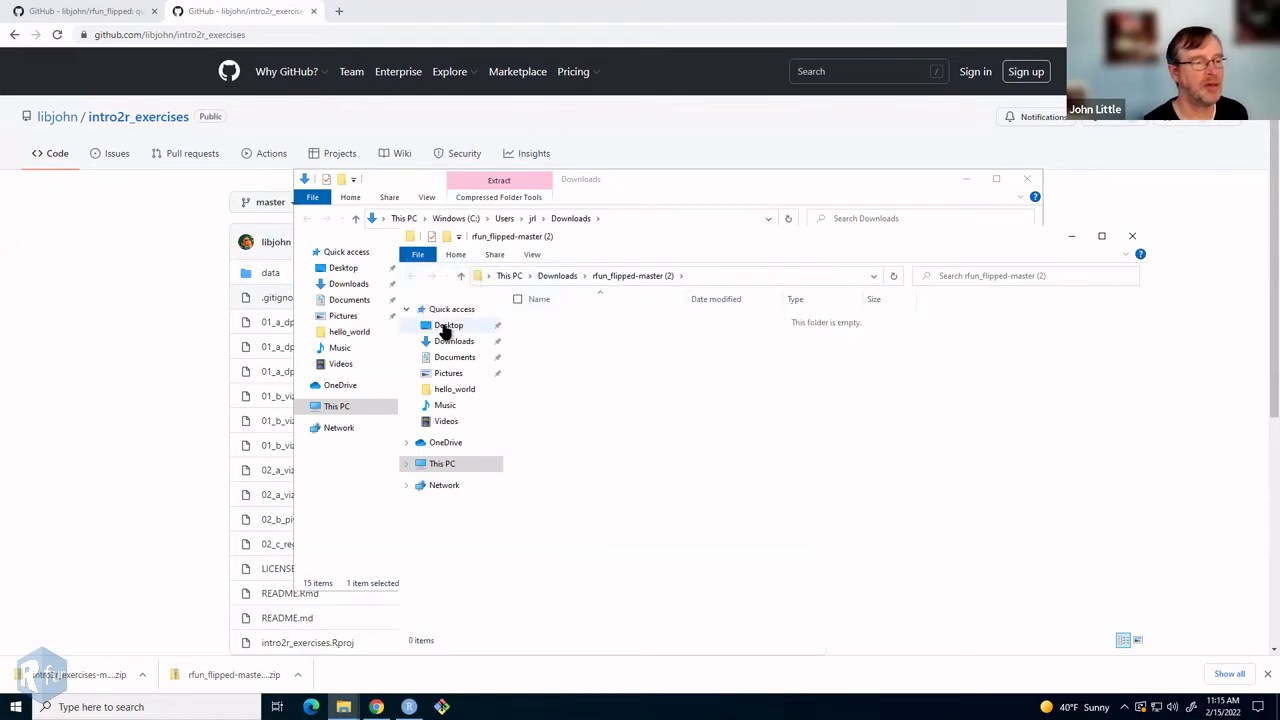
{"action": "left_click", "coordinate": [1132, 236]}
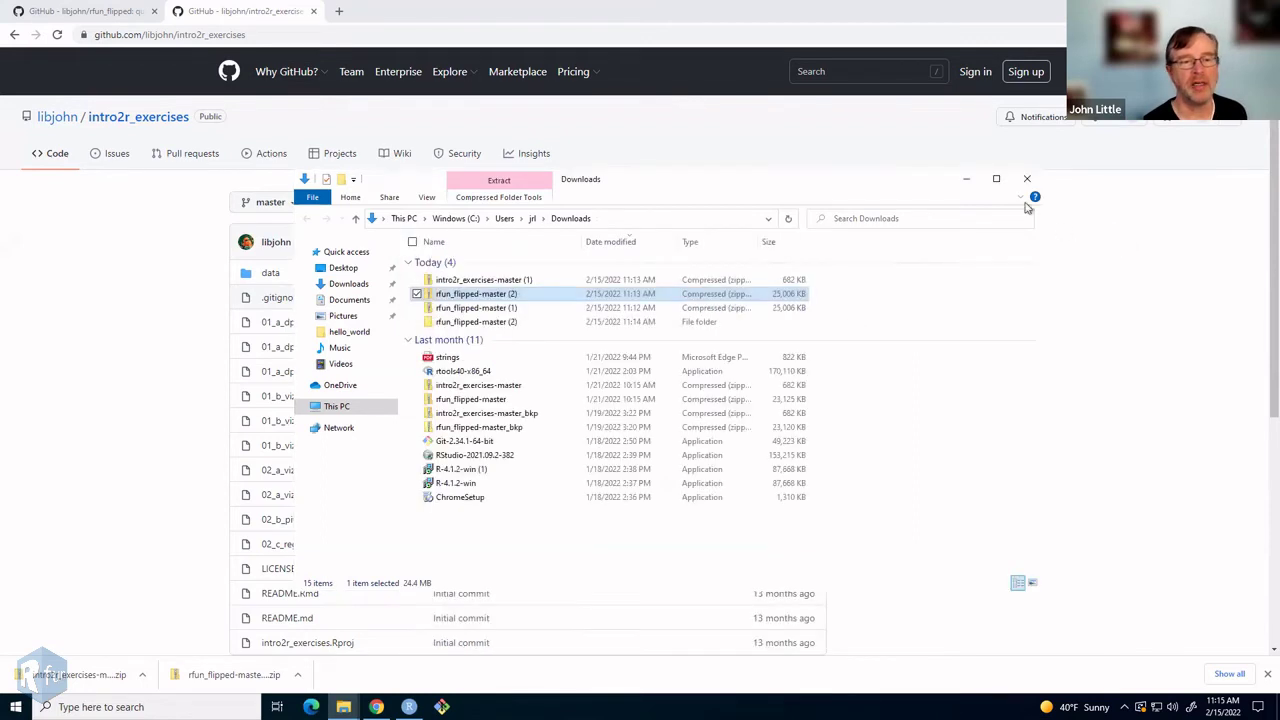
- Clear the open folder windows off the desktop and move both extracted project folders together to an empty desktop area
{"action": "left_click", "coordinate": [966, 178]}
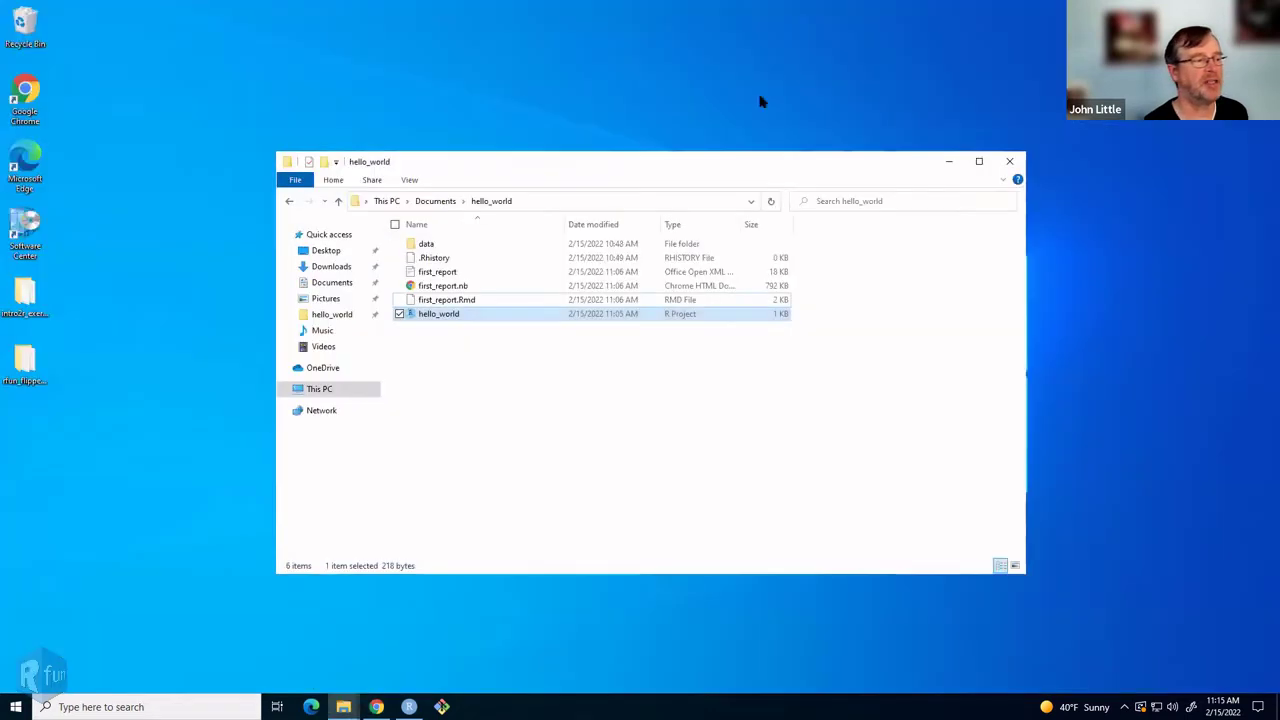
{"action": "left_click", "coordinate": [1009, 161]}
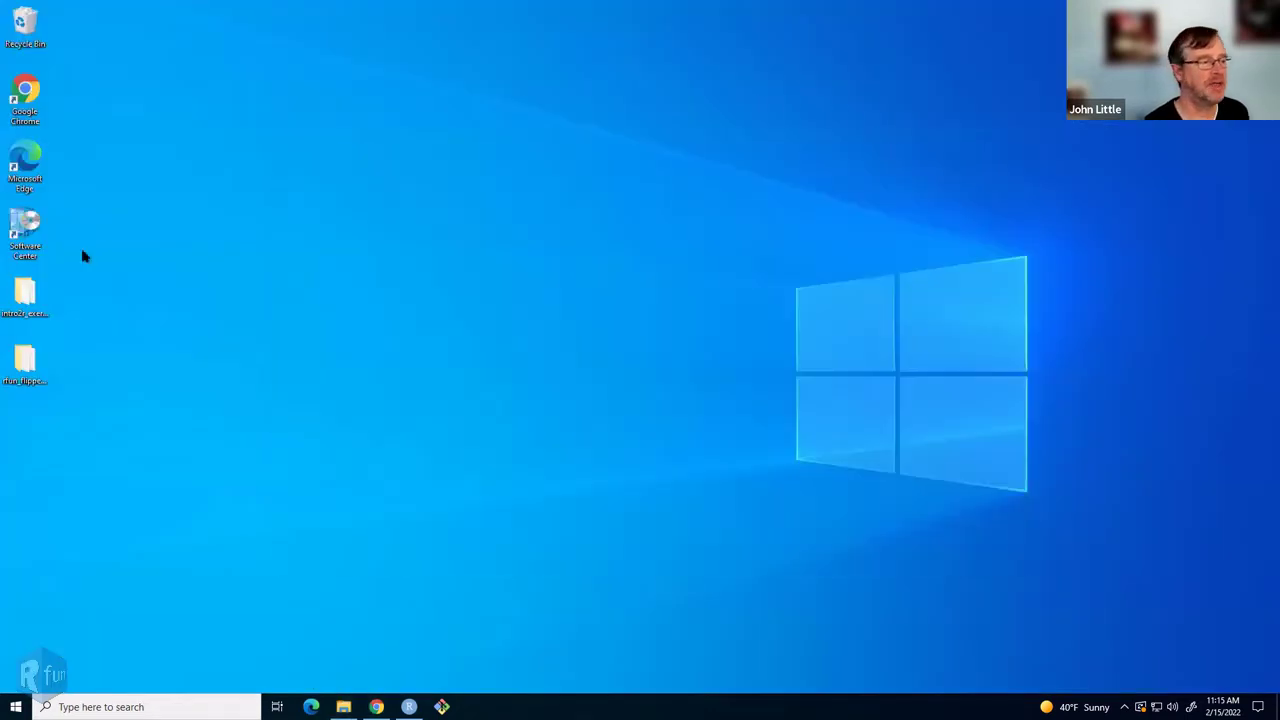
{"action": "left_click", "coordinate": [24, 292]}
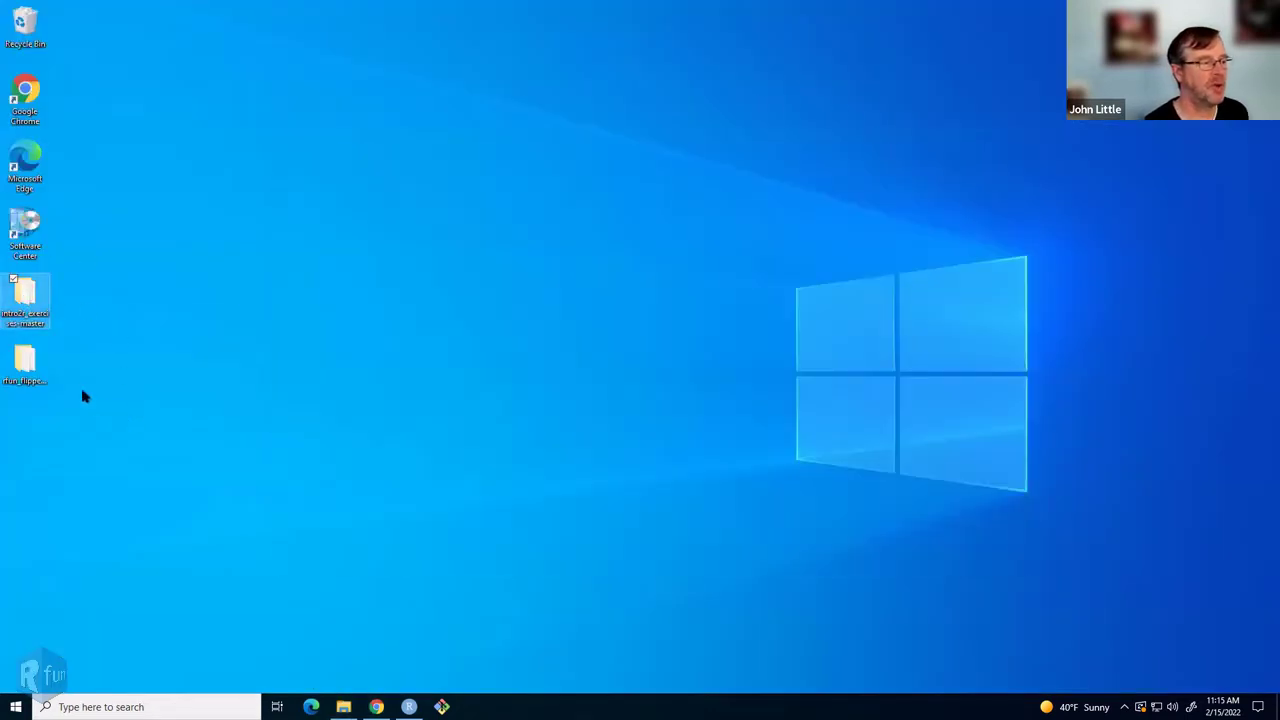
{"action": "left_click_drag", "start_coordinate": [74, 384], "coordinate": [6, 272]}
{"action": "left_click_drag", "start_coordinate": [45, 316], "coordinate": [455, 183]}
{"action": "left_click", "coordinate": [474, 240]}
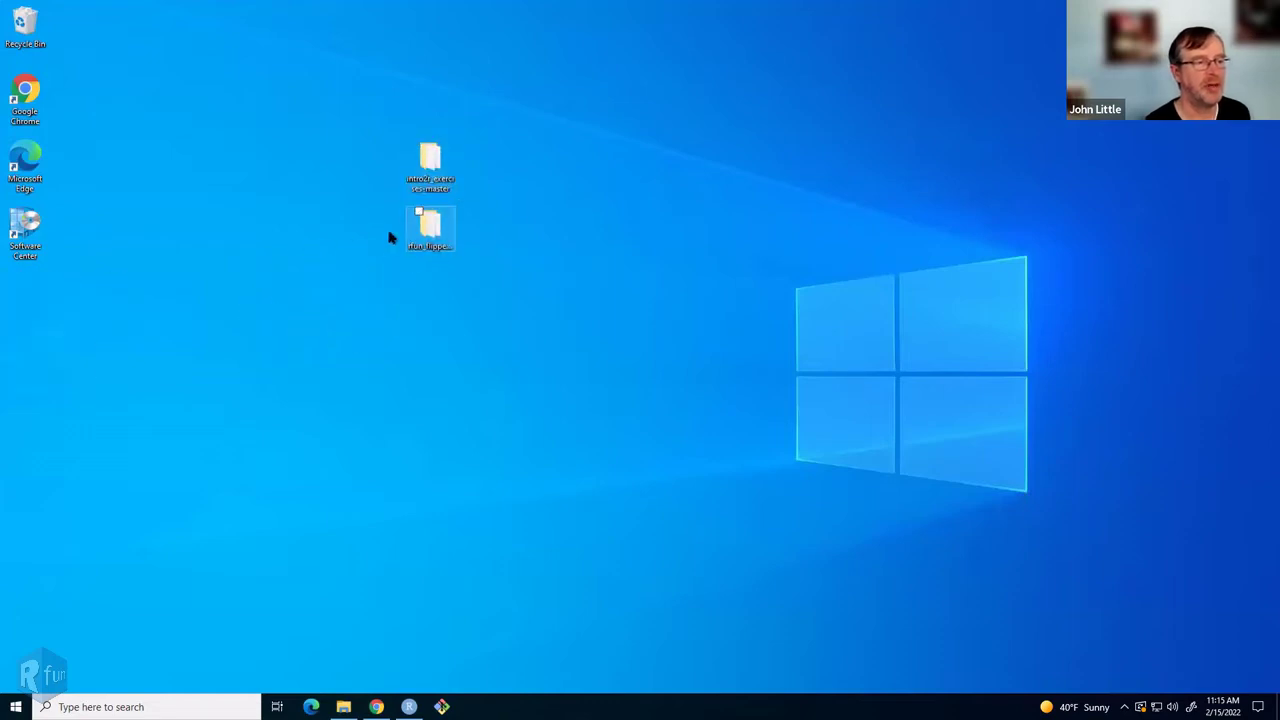
- Examine the contents of the rfun_flipped-master folder and its slides subfolder
{"action": "double_click", "coordinate": [430, 224]}
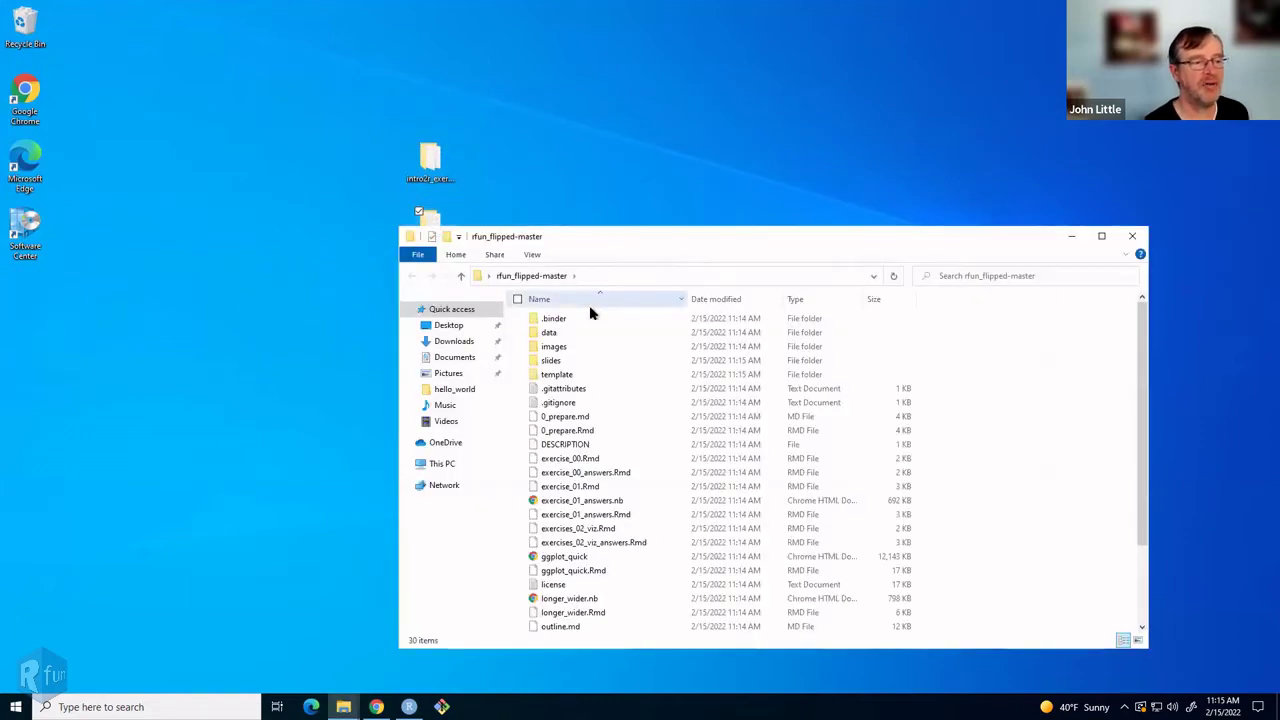
{"action": "double_click", "coordinate": [551, 361]}
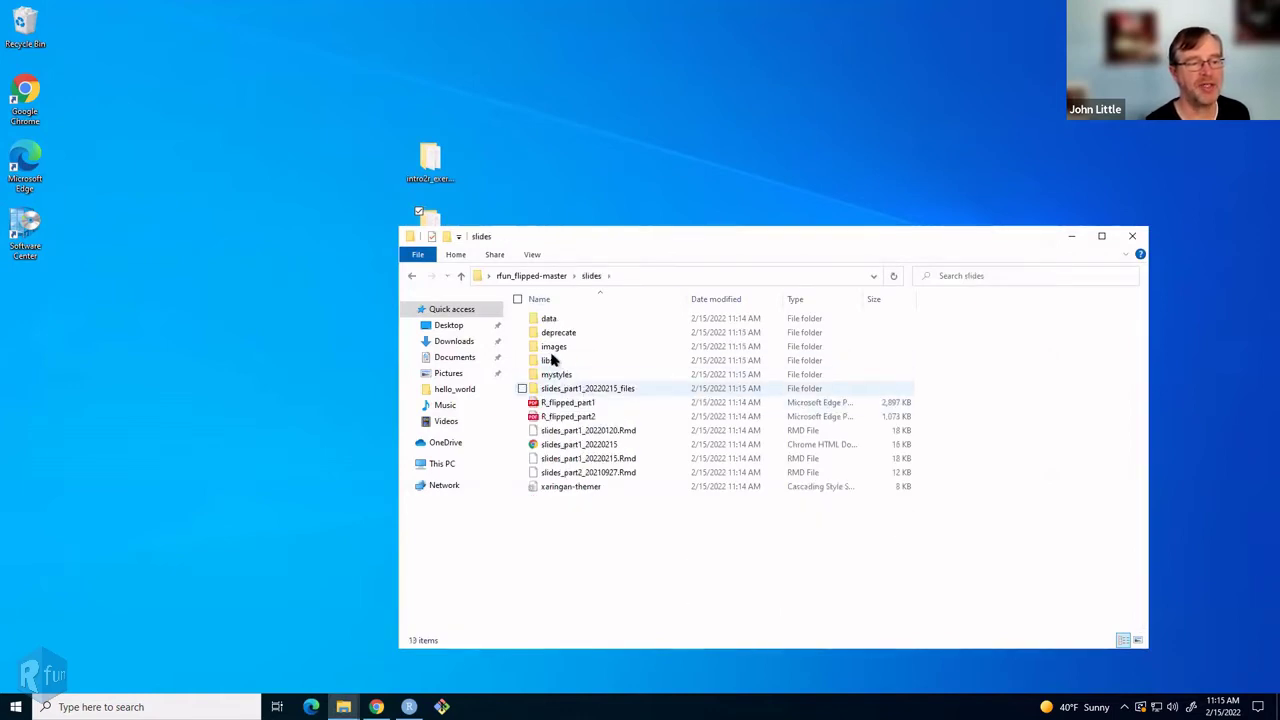
{"action": "left_click", "coordinate": [555, 276]}
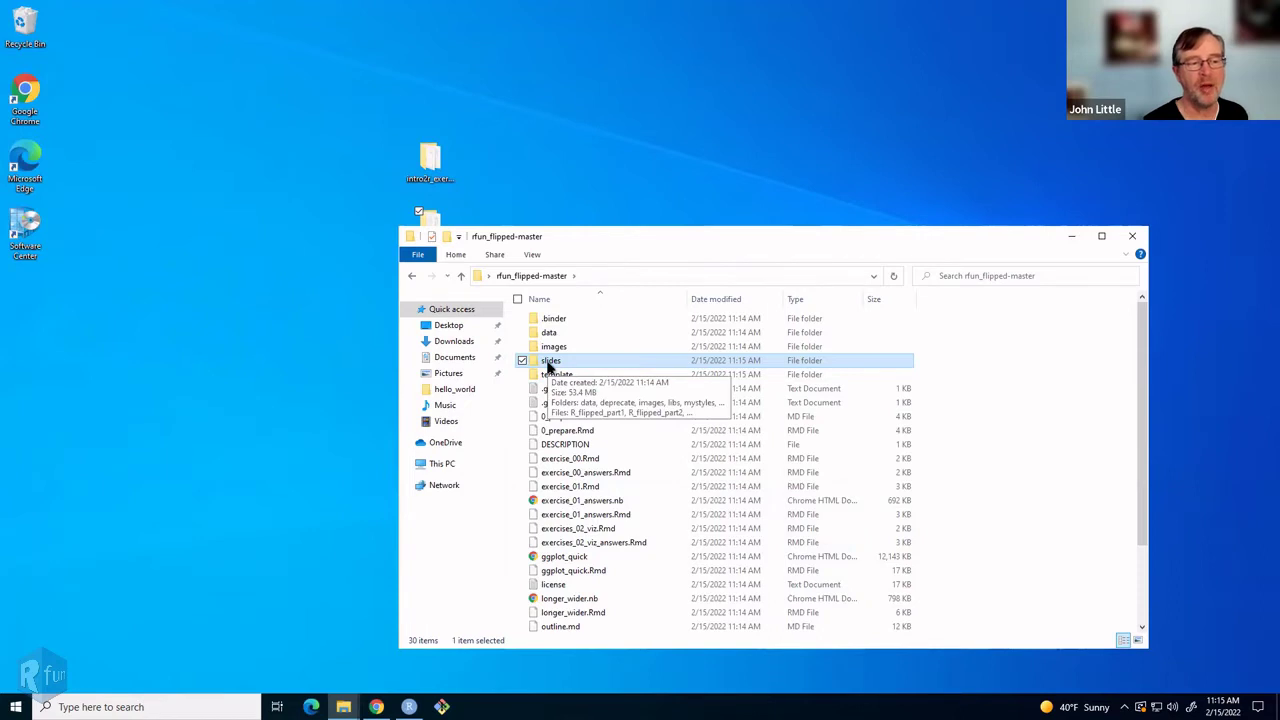
{"action": "double_click", "coordinate": [548, 364]}
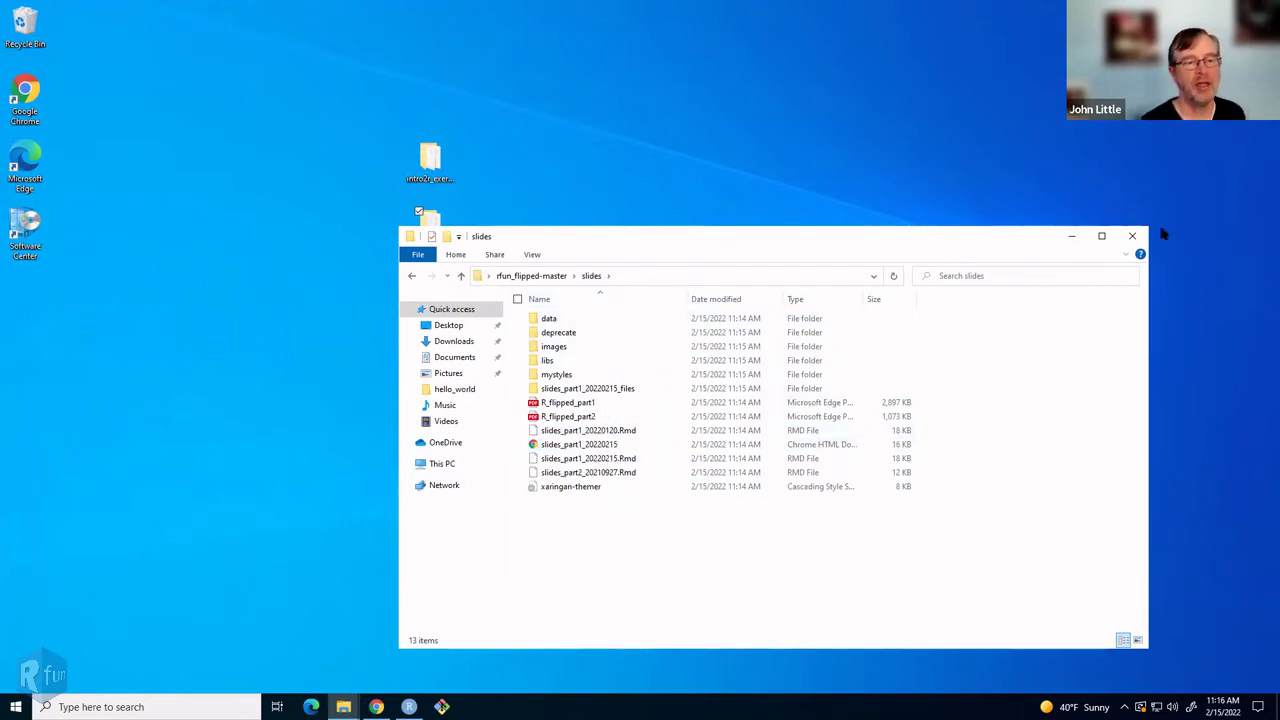
{"action": "left_click", "coordinate": [1133, 240]}
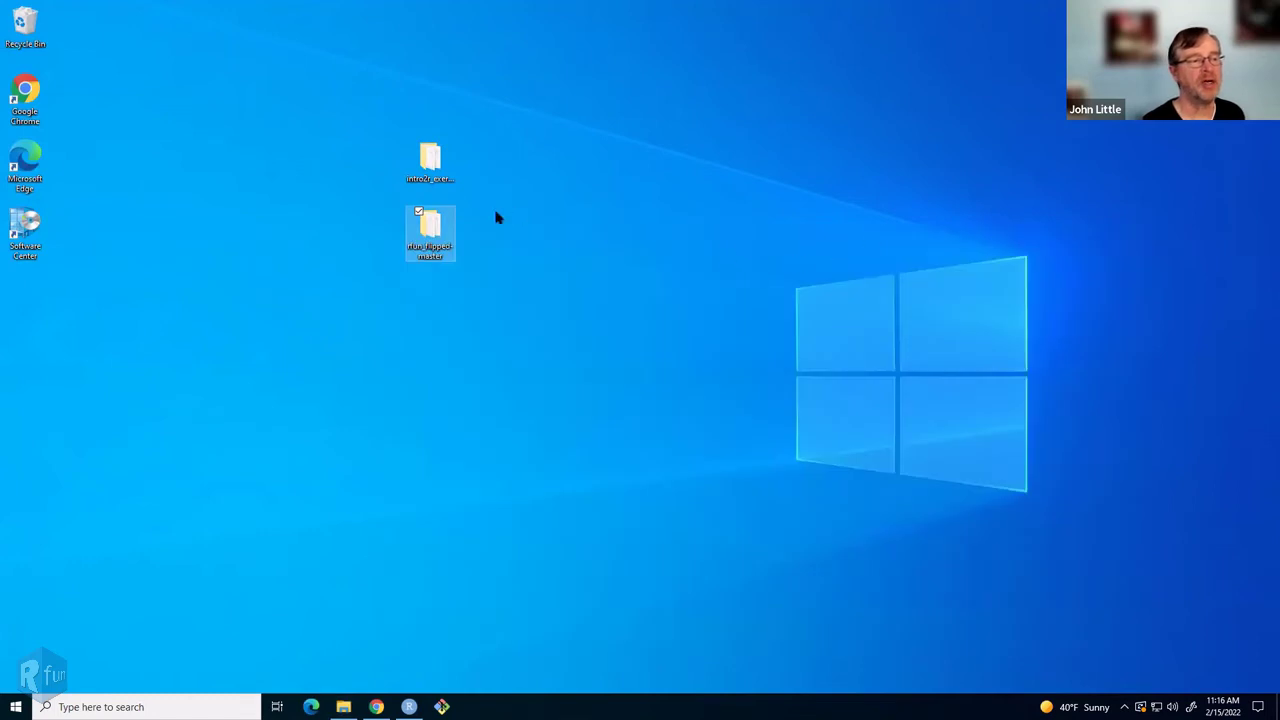
{"action": "left_click", "coordinate": [435, 237]}
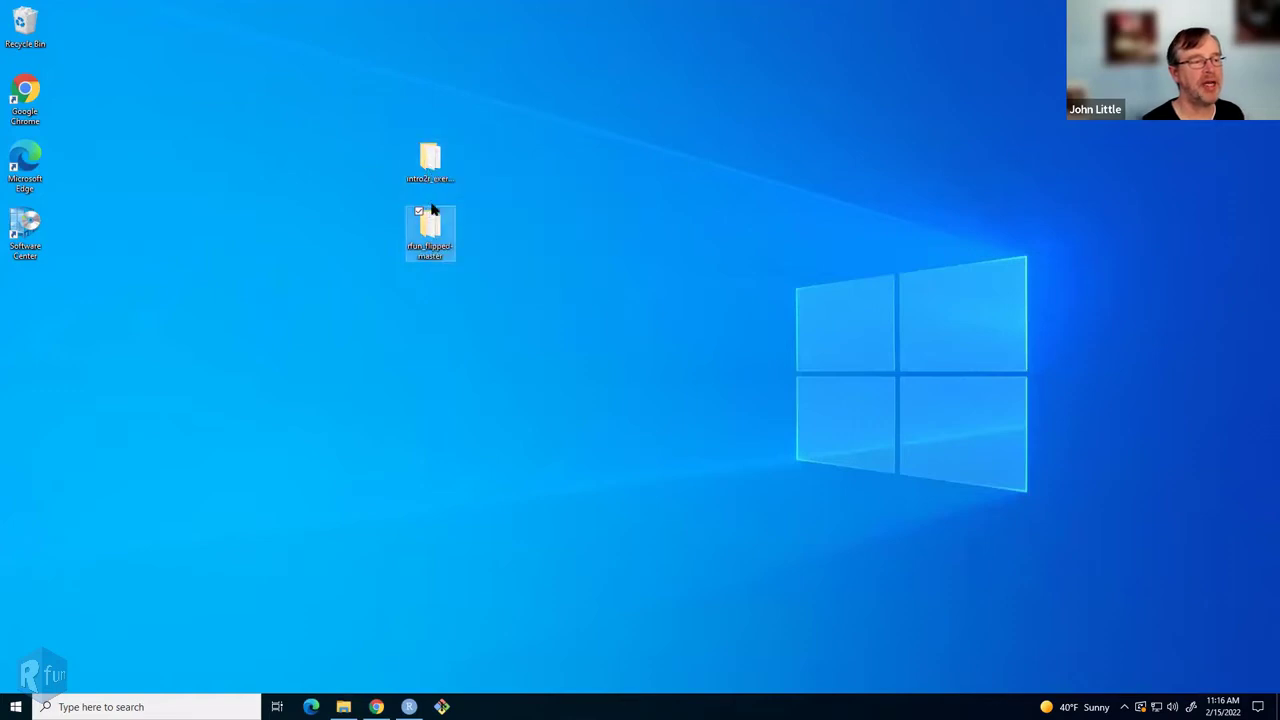
- Show the contents of the intro2r_exercises-master folder as medium icons and open its intro2r_exercises R project
{"action": "left_click", "coordinate": [428, 158]}
{"action": "double_click", "coordinate": [428, 158]}
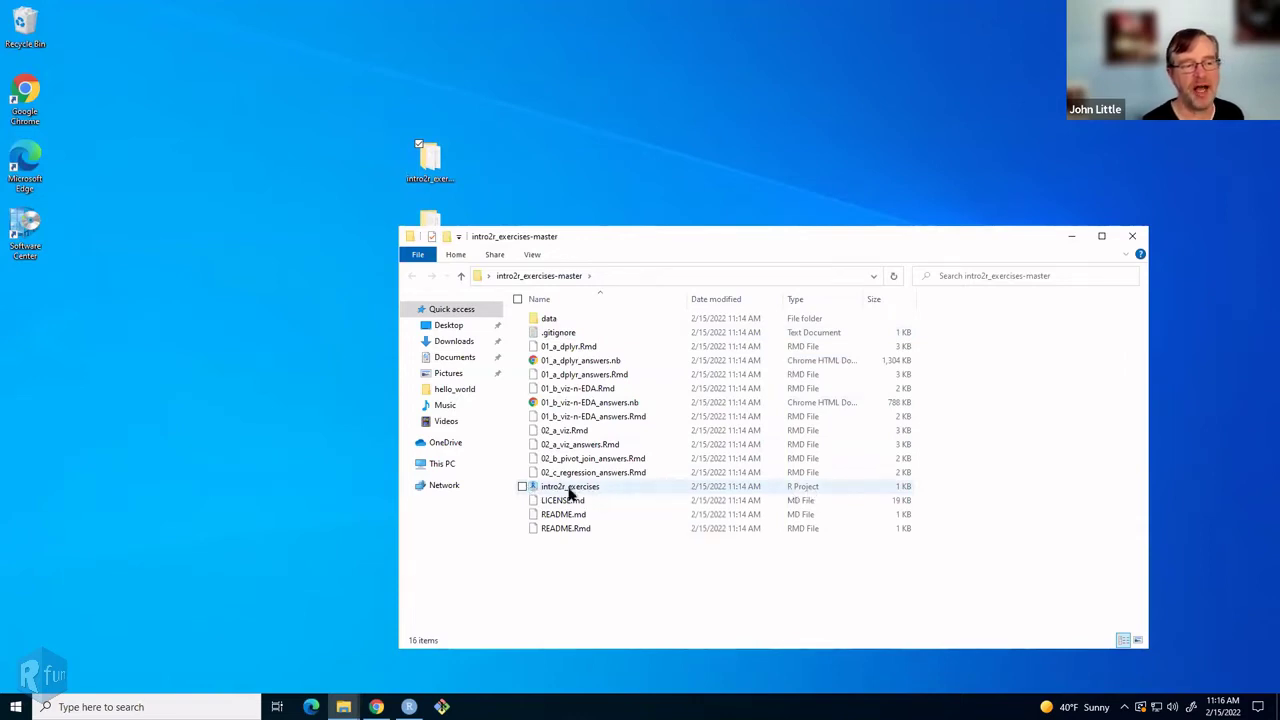
{"action": "left_click", "coordinate": [532, 256]}
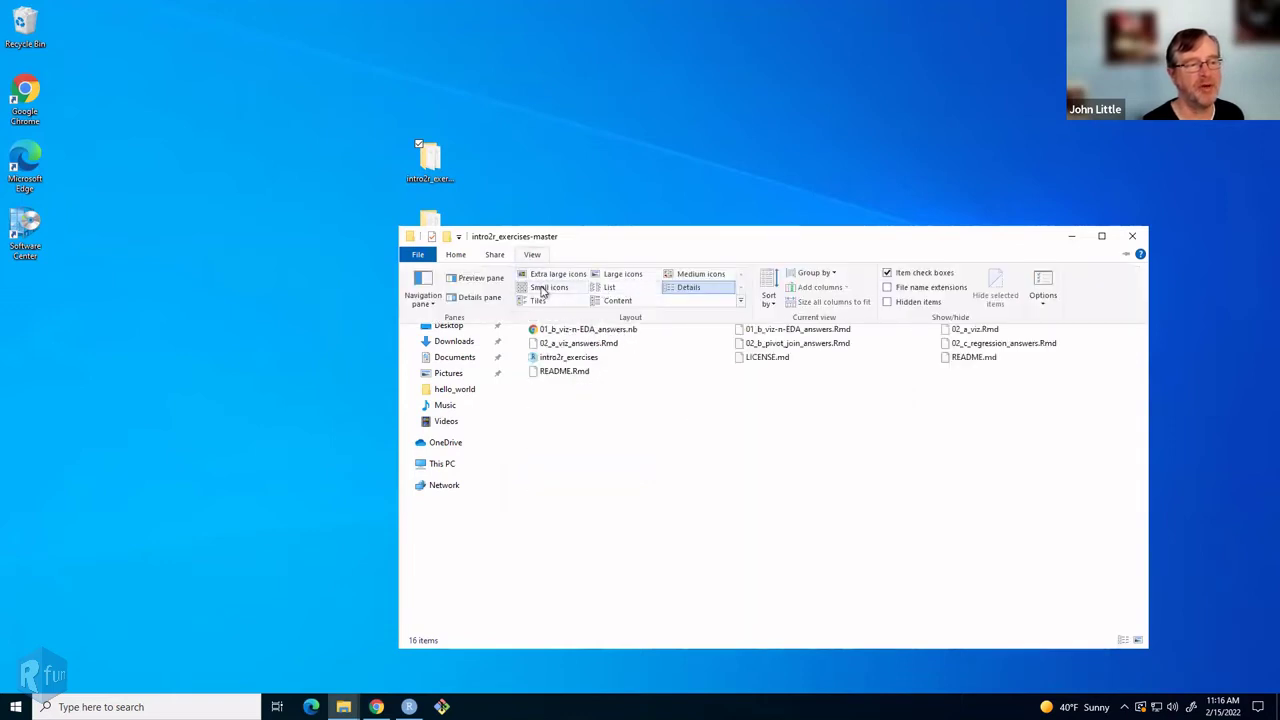
{"action": "left_click", "coordinate": [689, 277]}
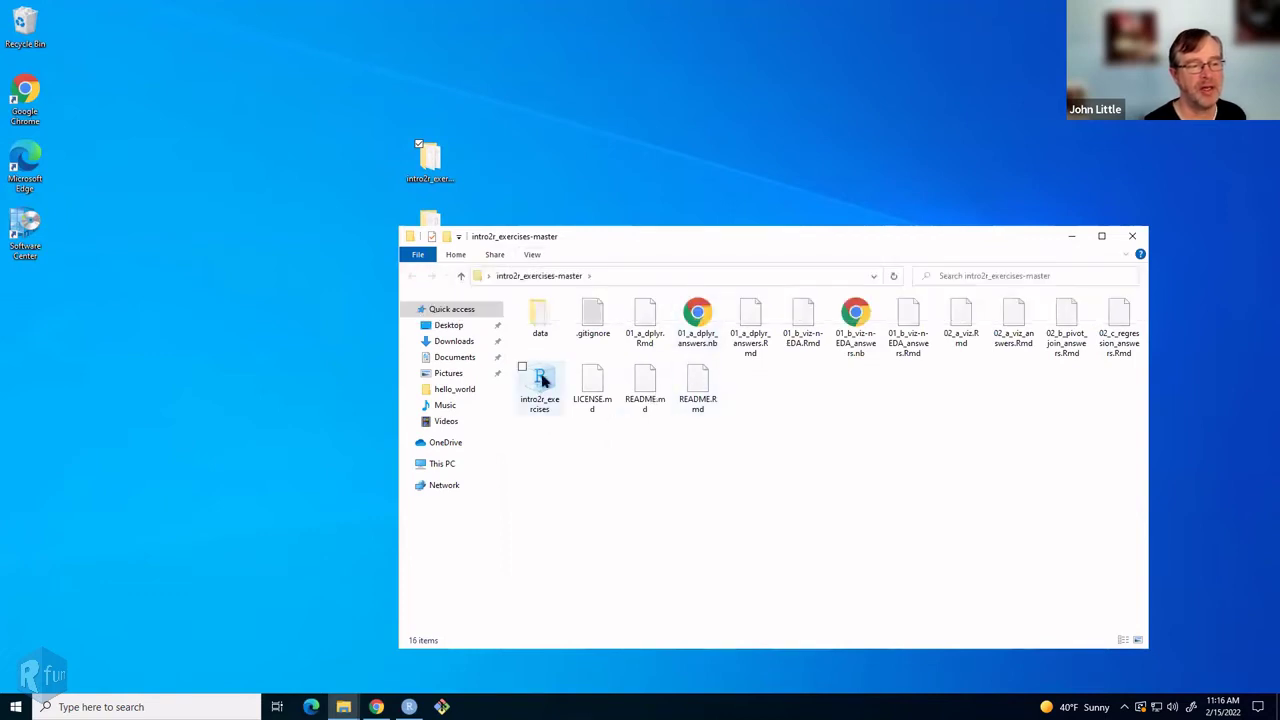
{"action": "left_click", "coordinate": [540, 382]}
{"action": "double_click", "coordinate": [540, 382]}
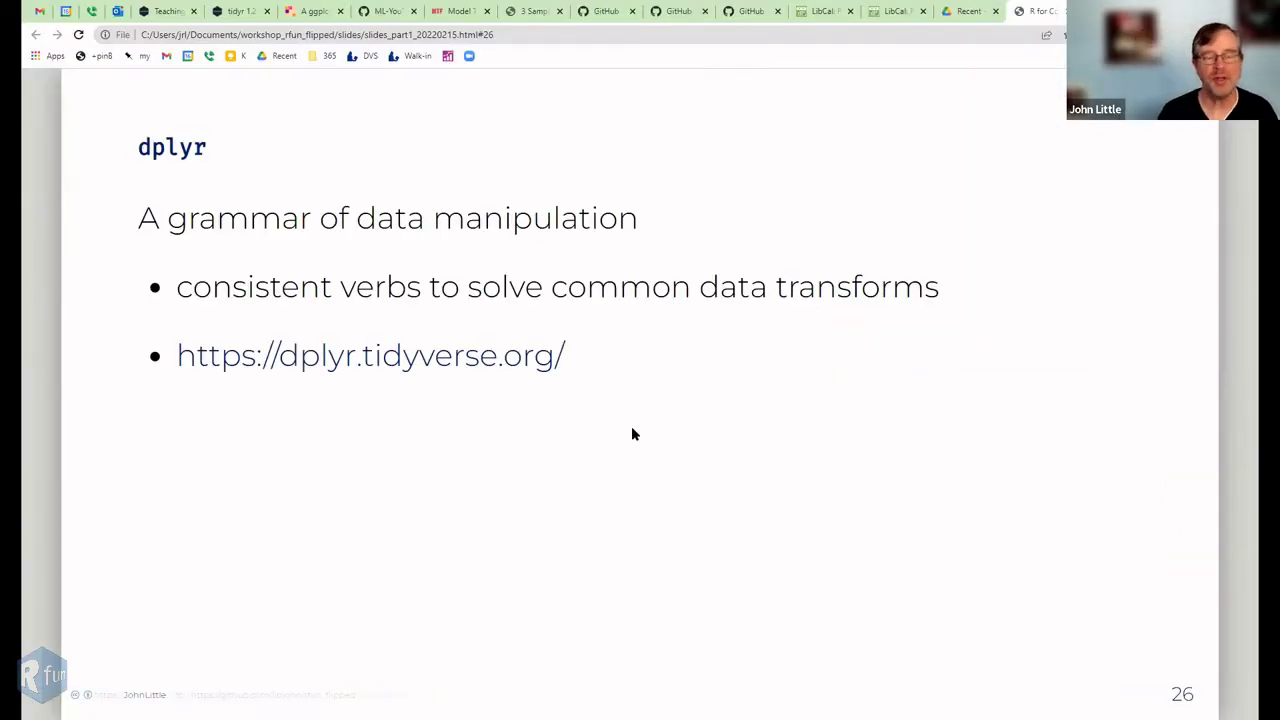
- Show the dplyr slide in full screen
{"action": "key", "text": "f"}
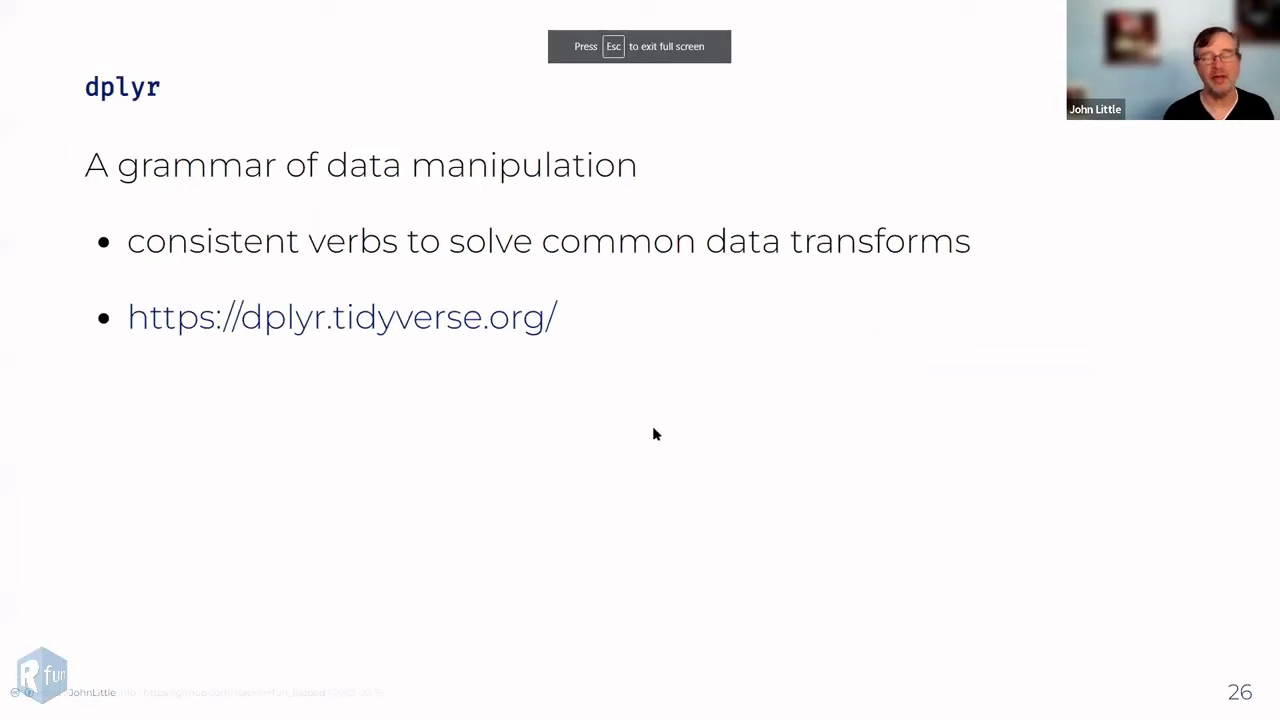
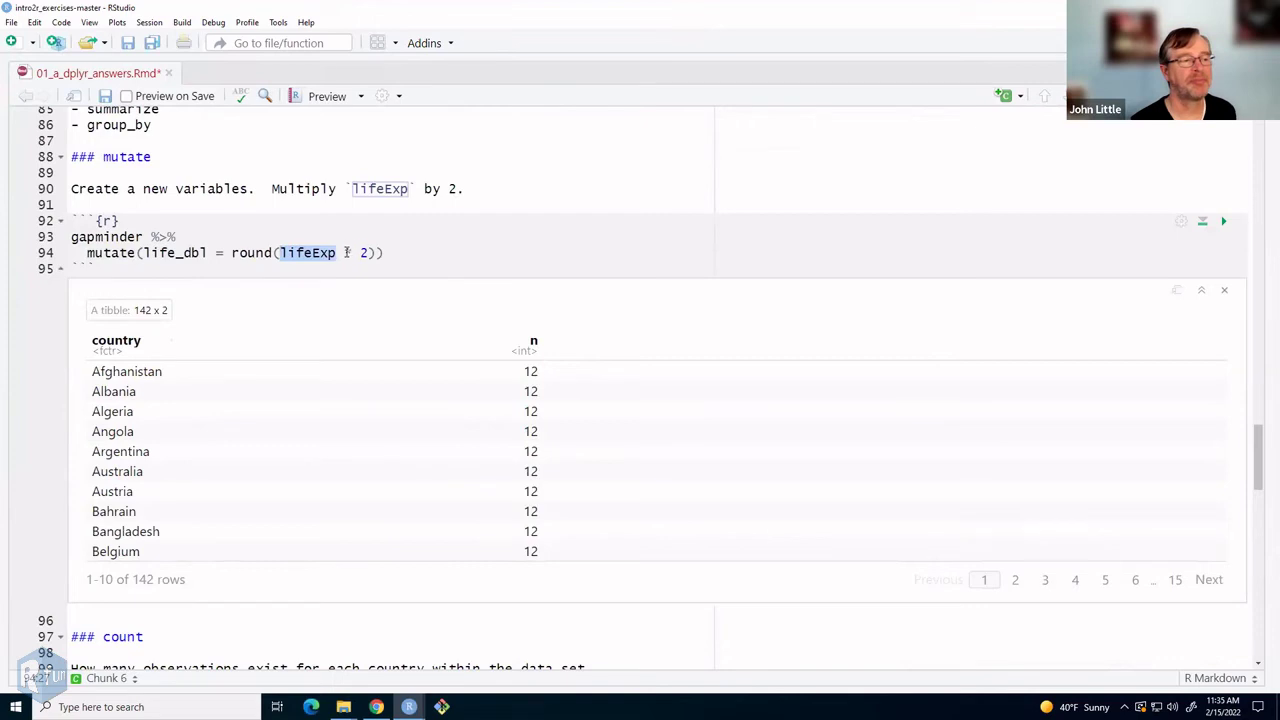
- Examine the lifeExp * 2 expression and its enclosing round function in the mutate chunk
{"action": "left_click", "coordinate": [346, 253]}
{"action": "left_click_drag", "start_coordinate": [279, 253], "coordinate": [372, 253]}
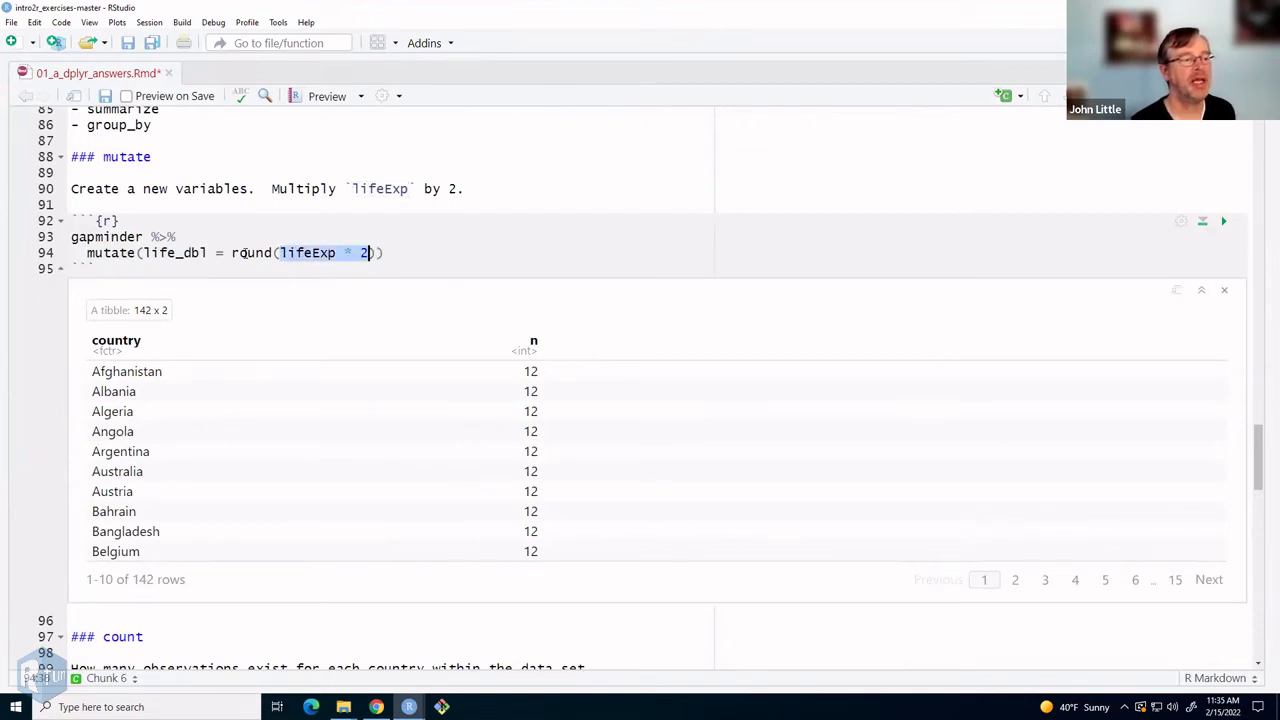
{"action": "double_click", "coordinate": [246, 253]}
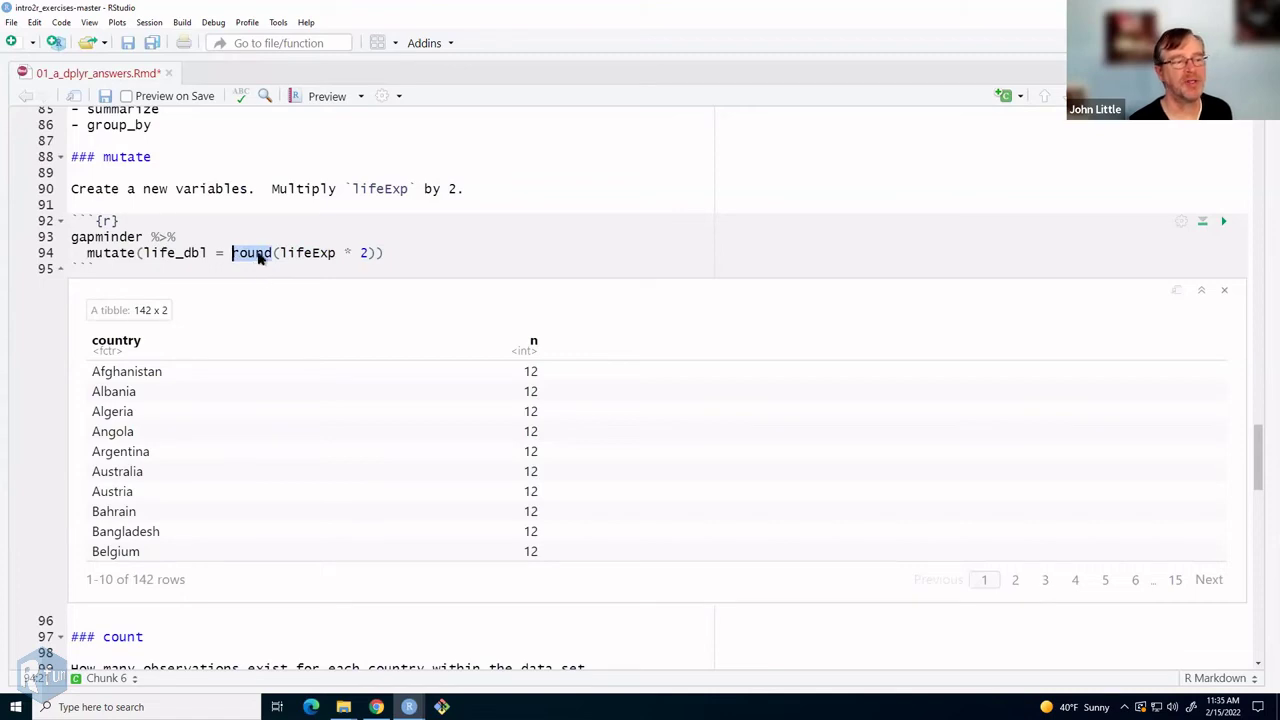
- Pipe the existing mutate line into a second mutate that creates life_double as lifeExp * 2, without rounding
{"action": "left_click", "coordinate": [404, 254]}
{"action": "key", "text": "ctrl+shift+m"}
{"action": "key", "text": "Return"}
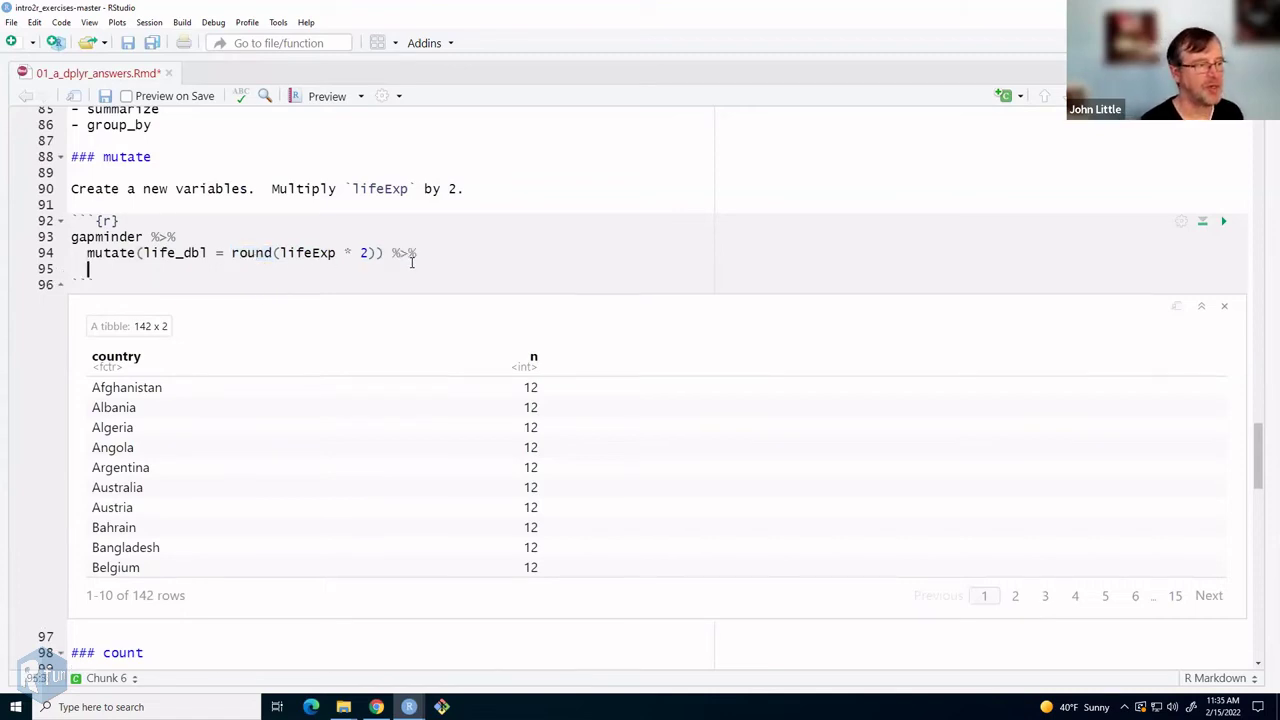
{"action": "type", "text": "mutate("}
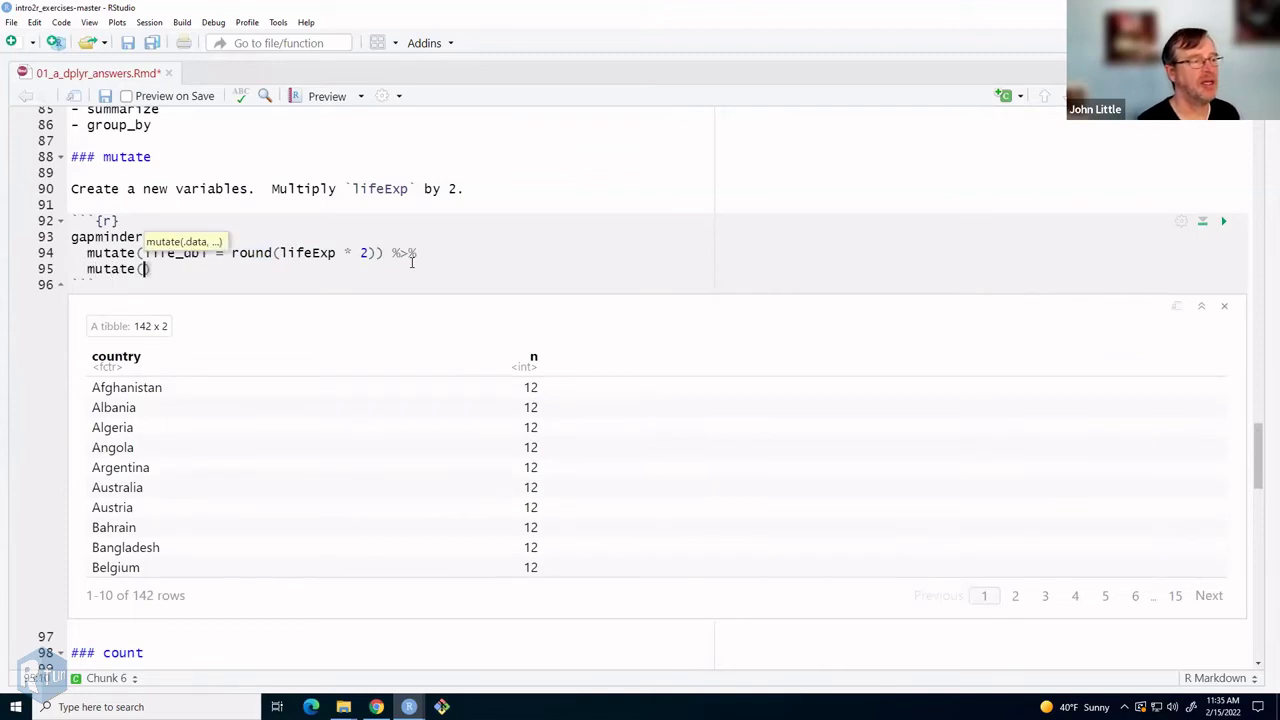
{"action": "type", "text": "life_"}
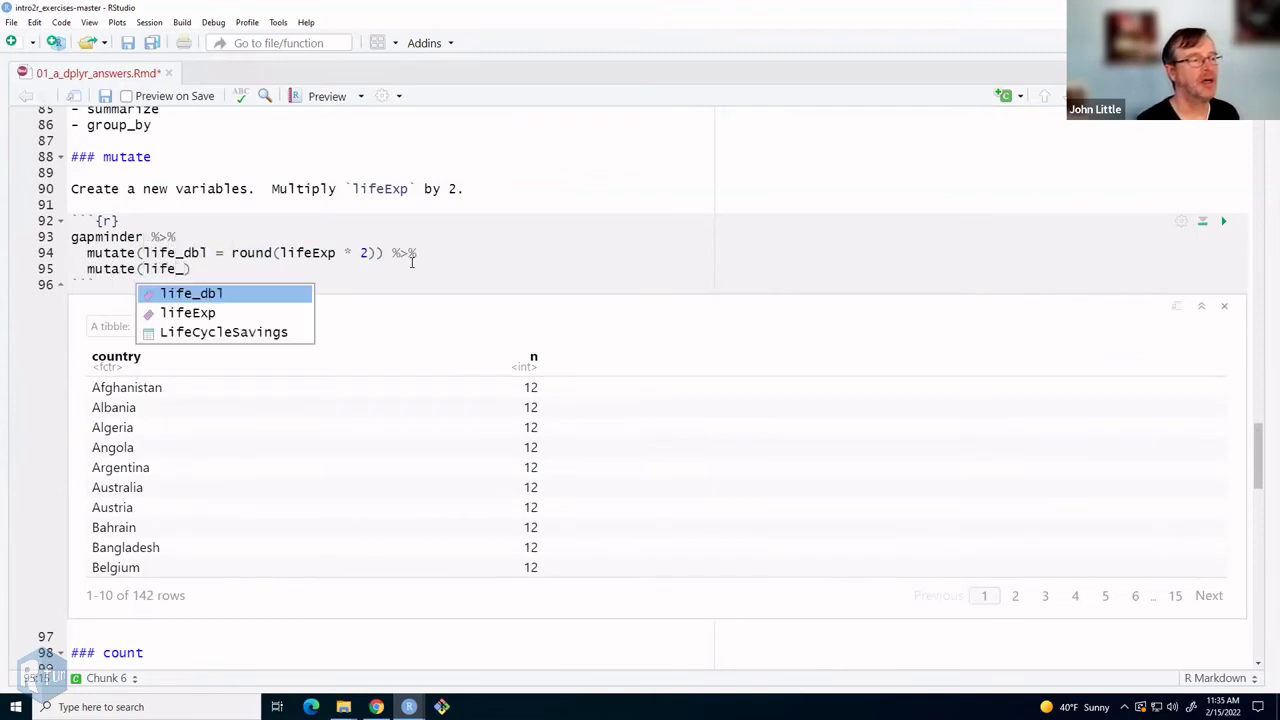
{"action": "type", "text": "d"}
{"action": "type", "text": "ouble = 1"}
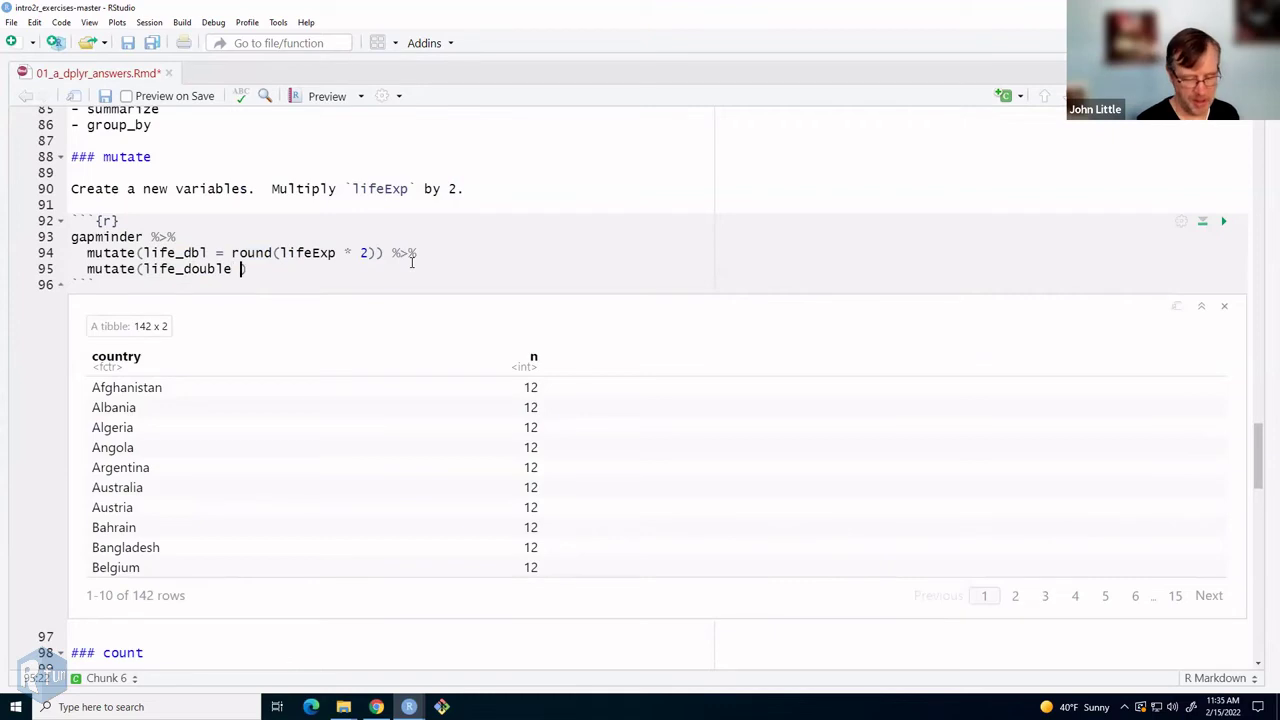
{"action": "type", "text": "ief"}
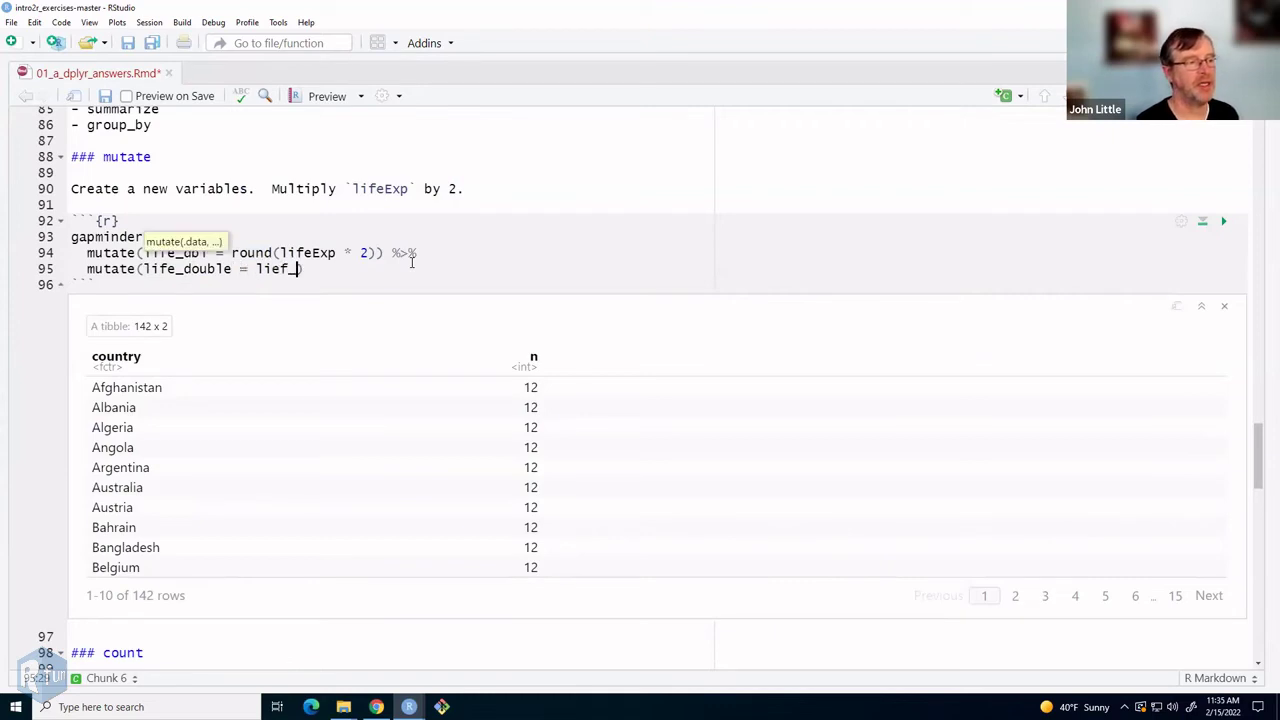
{"action": "type", "text": "Ex"}
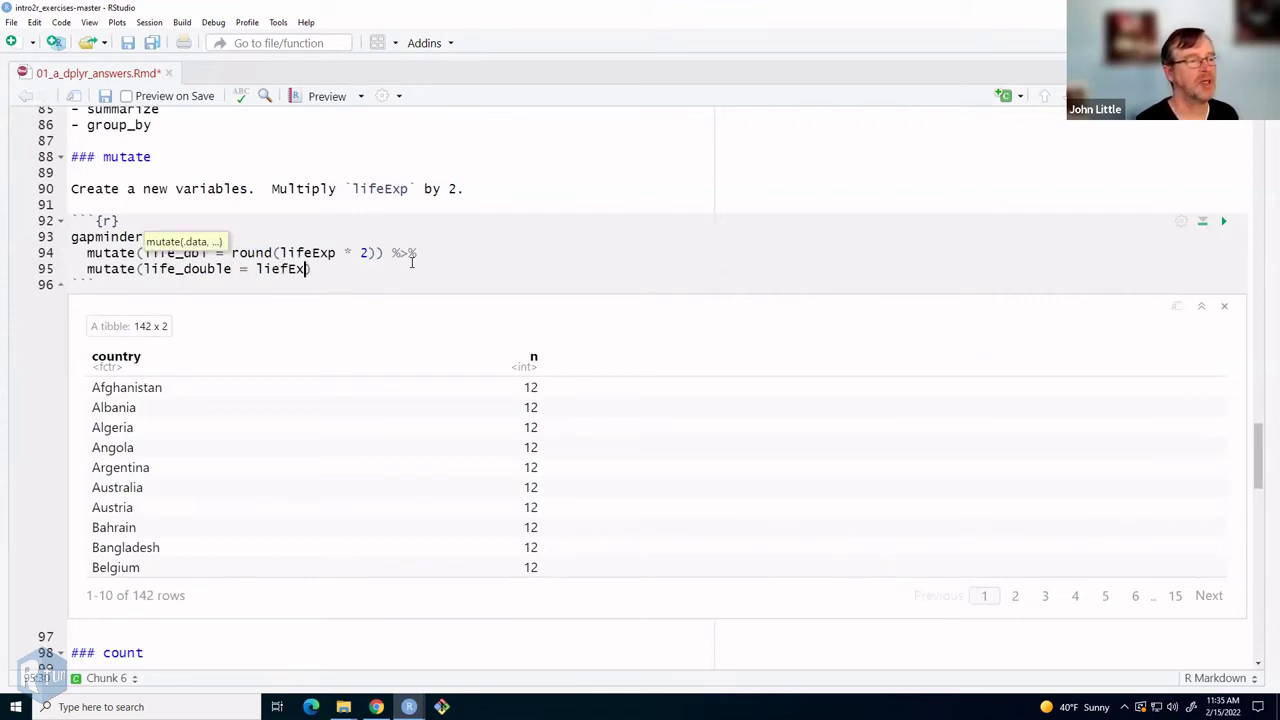
{"action": "key", "text": "BackSpace"}
{"action": "key", "text": "BackSpace"}
{"action": "key", "text": "BackSpace"}
{"action": "key", "text": "BackSpace"}
{"action": "type", "text": "fex"}
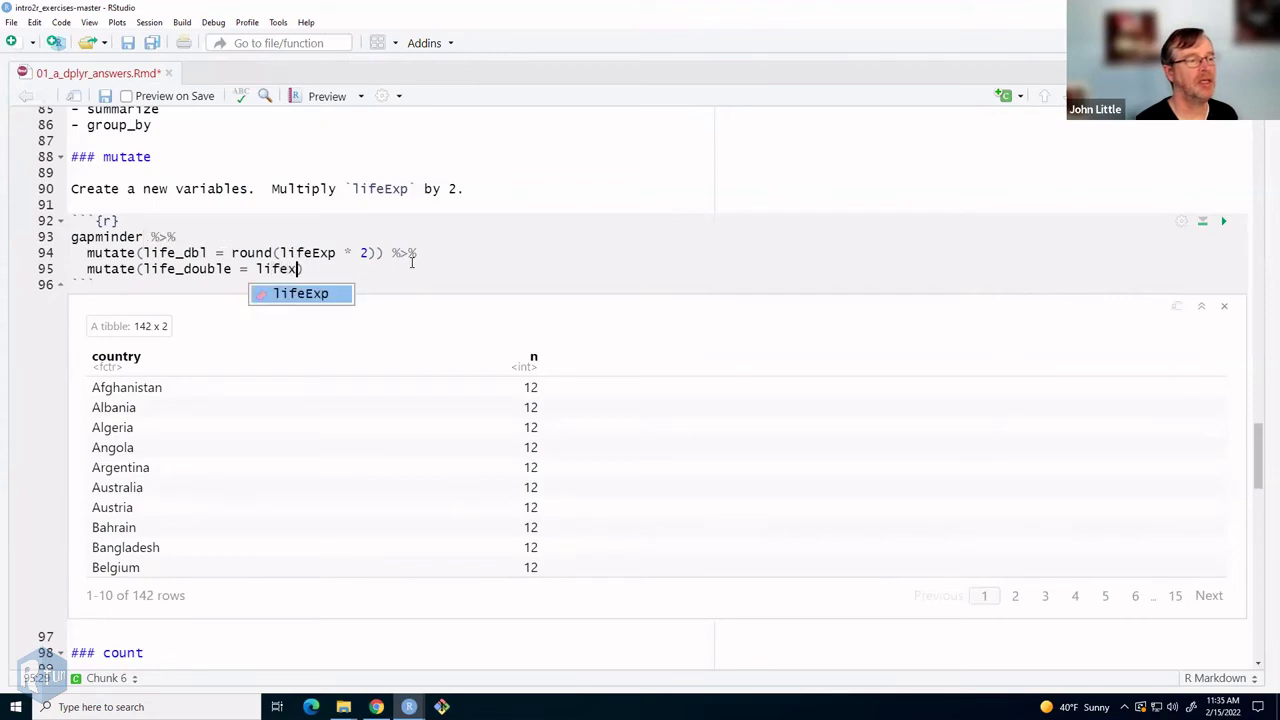
{"action": "key", "text": "Tab"}
{"action": "type", "text": "* 2"}
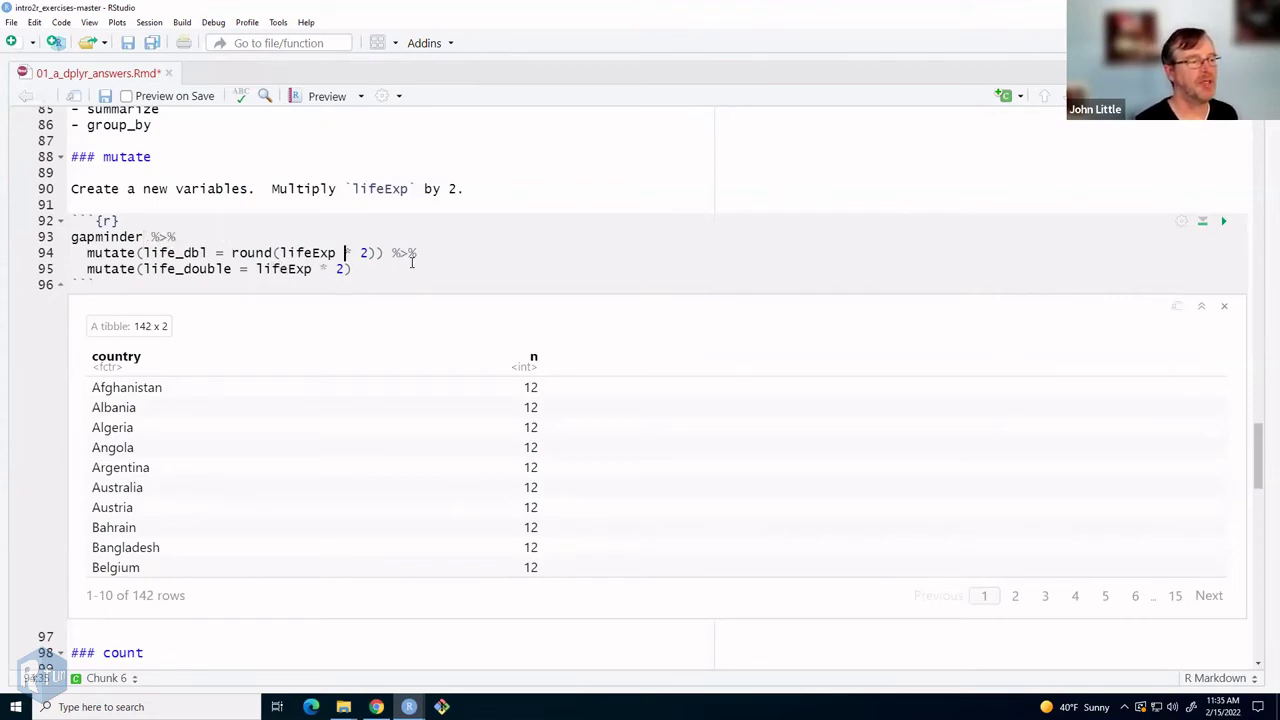
- Run the mutate chunk and compare the first-row values of life_dbl and life_double
{"action": "key", "text": "ctrl+Return"}
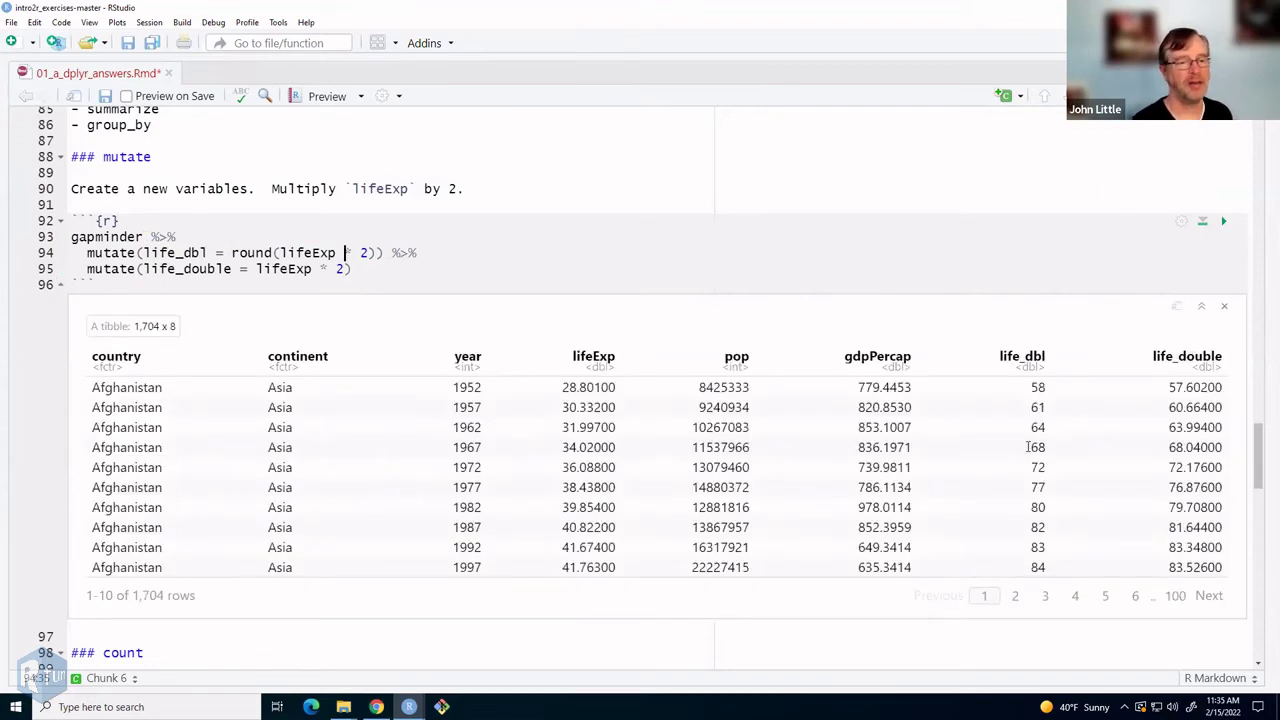
{"action": "left_click_drag", "start_coordinate": [1033, 390], "coordinate": [1054, 389]}
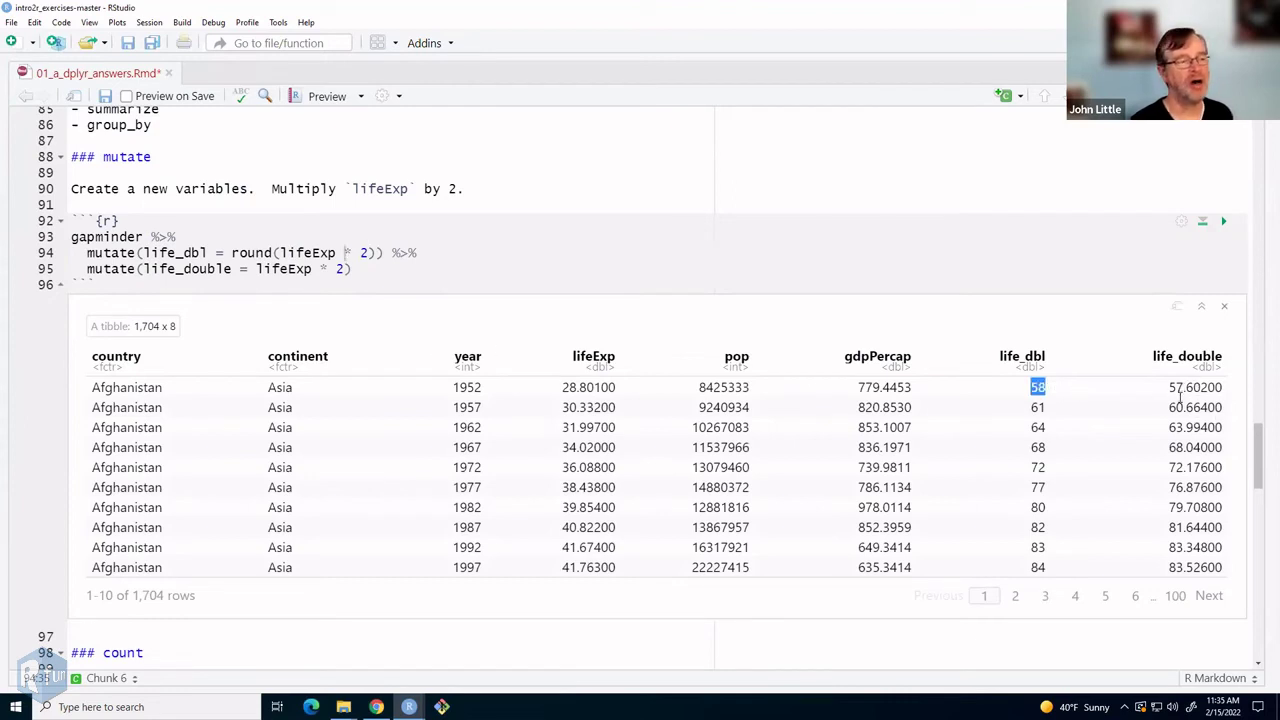
{"action": "left_click_drag", "start_coordinate": [1170, 388], "coordinate": [1222, 388]}
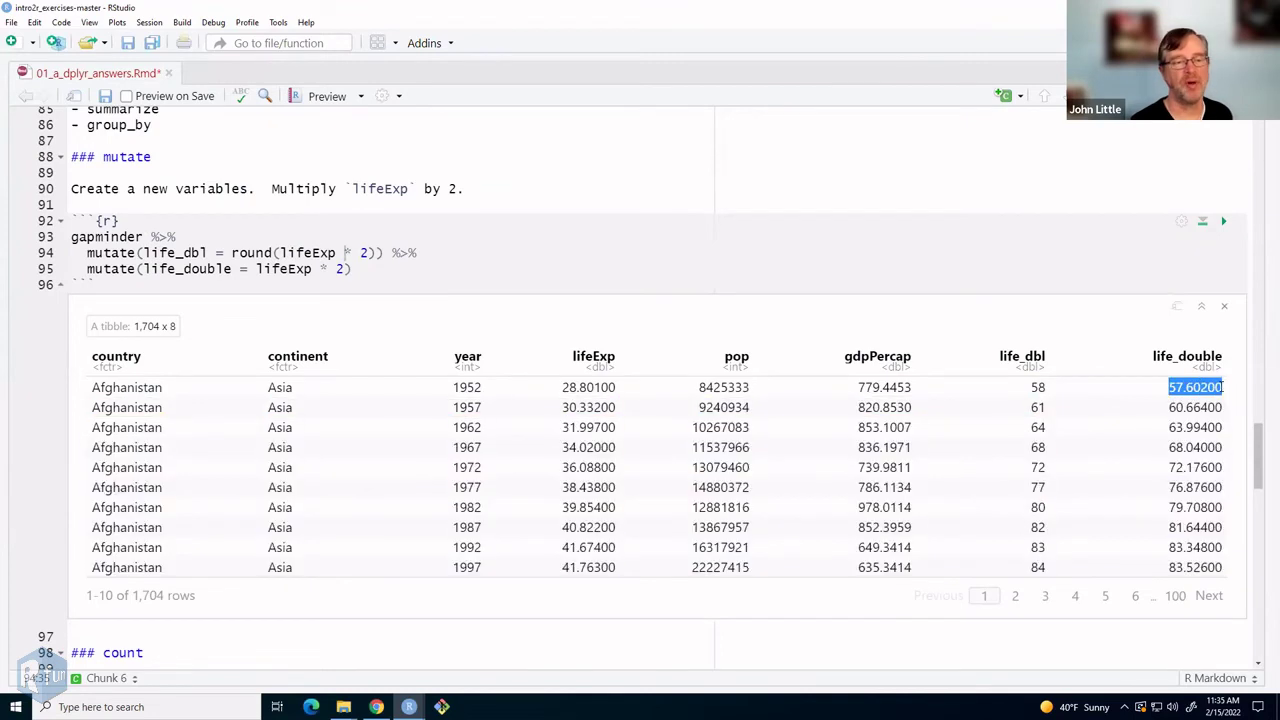
- Set the rounding of life_dbl to 4 decimal places with round(lifeExp * 2, 4) and rerun the chunk
{"action": "left_click", "coordinate": [369, 253]}
{"action": "type", "text": ", "}
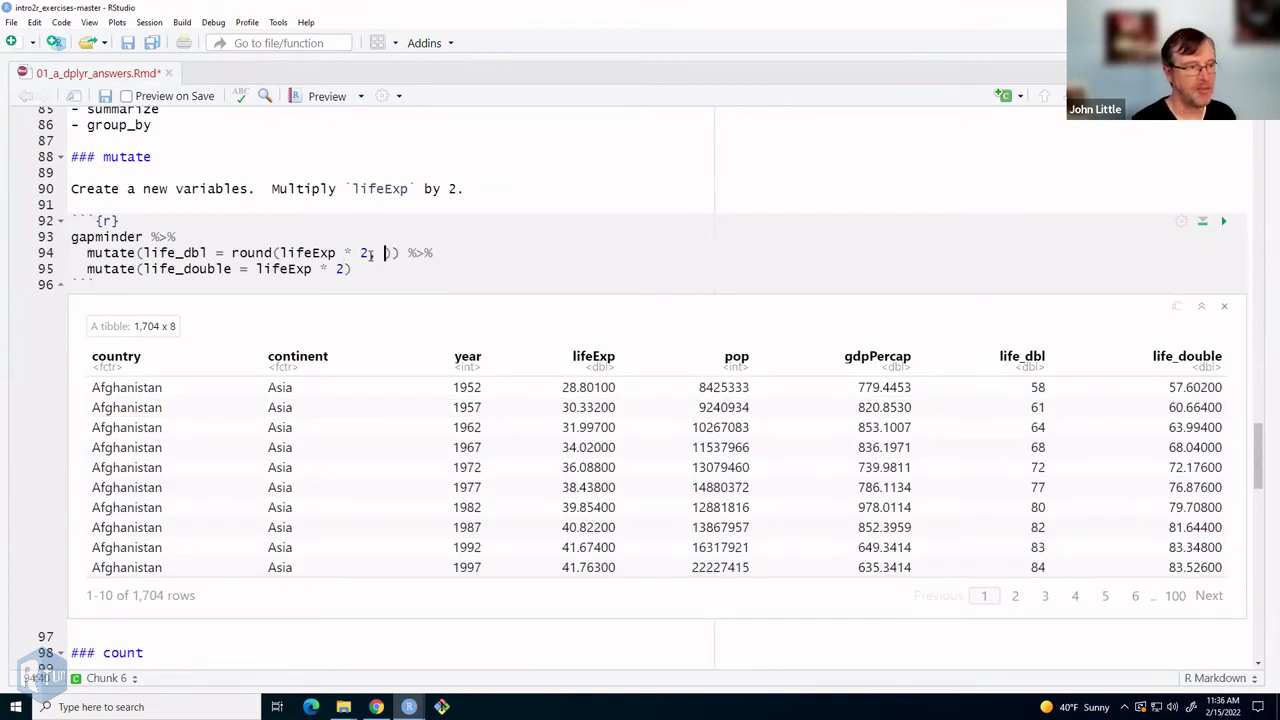
{"action": "type", "text": "4"}
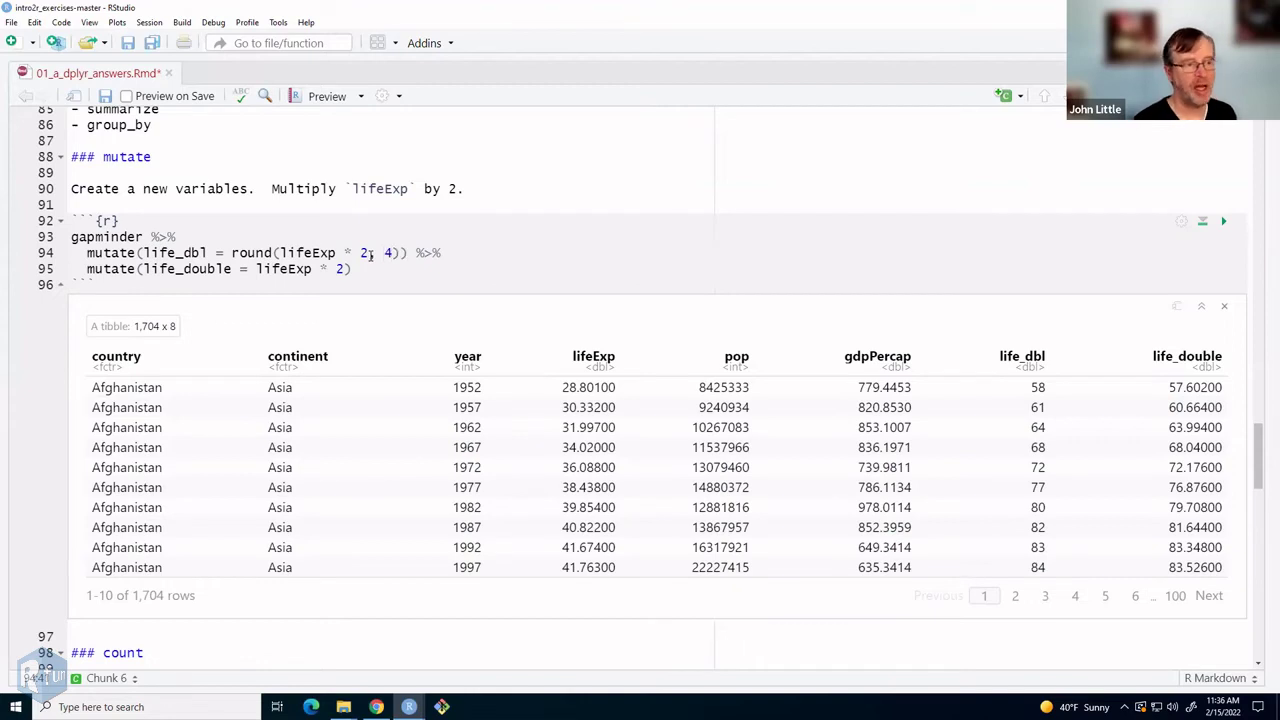
{"action": "key", "text": "ctrl+shift+Return"}
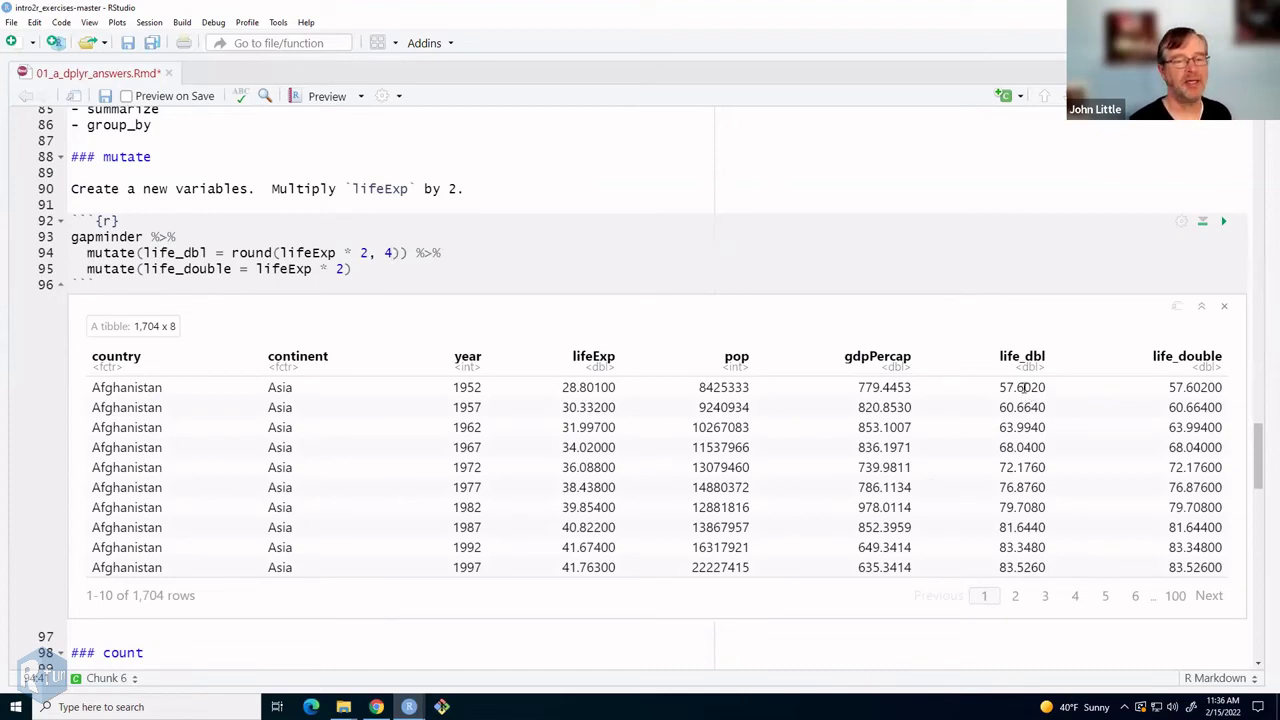
- Pipe the second mutate into a select call with country as its first column
{"action": "left_click", "coordinate": [380, 272]}
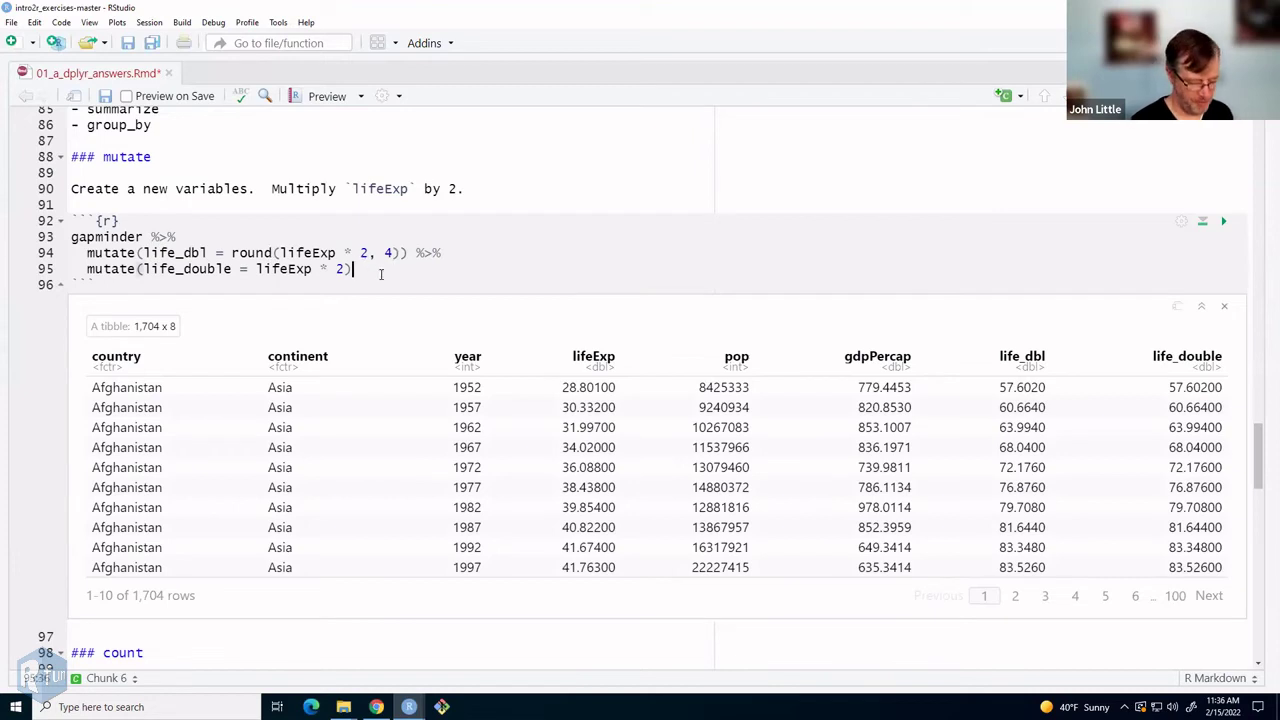
{"action": "key", "text": "ctrl+shift+m"}
{"action": "key", "text": "Return"}
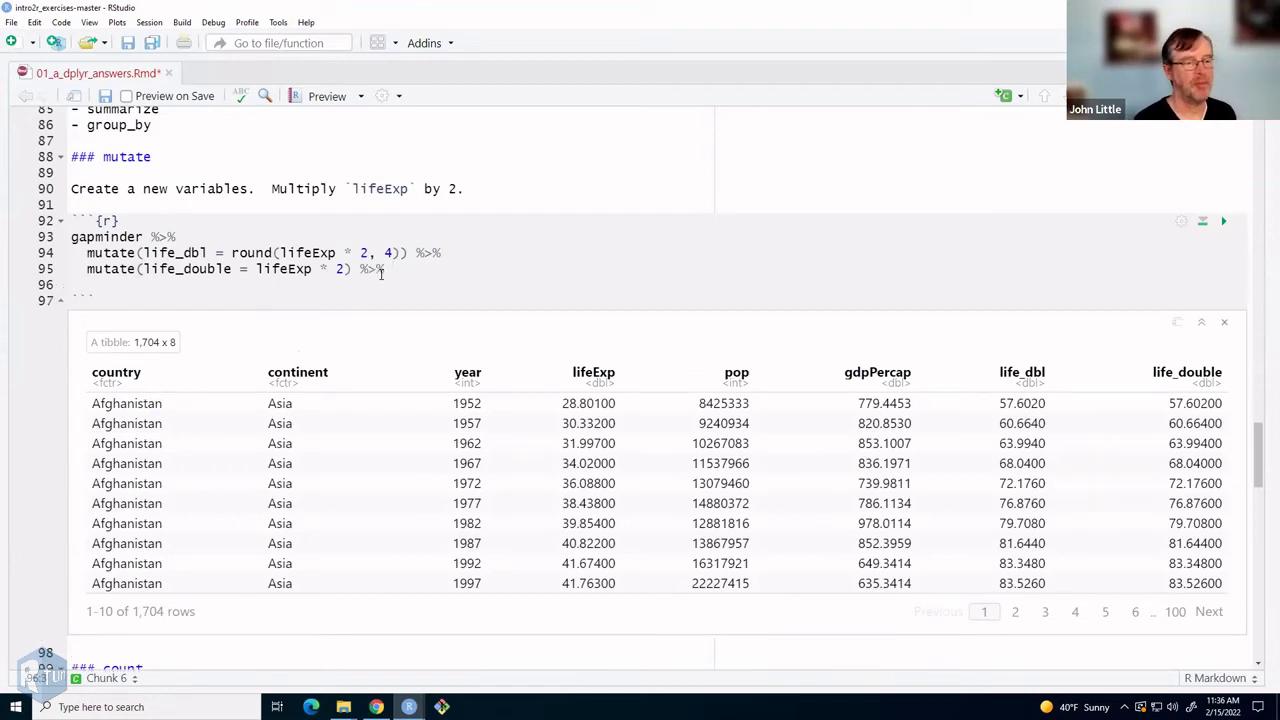
{"action": "type", "text": "se"}
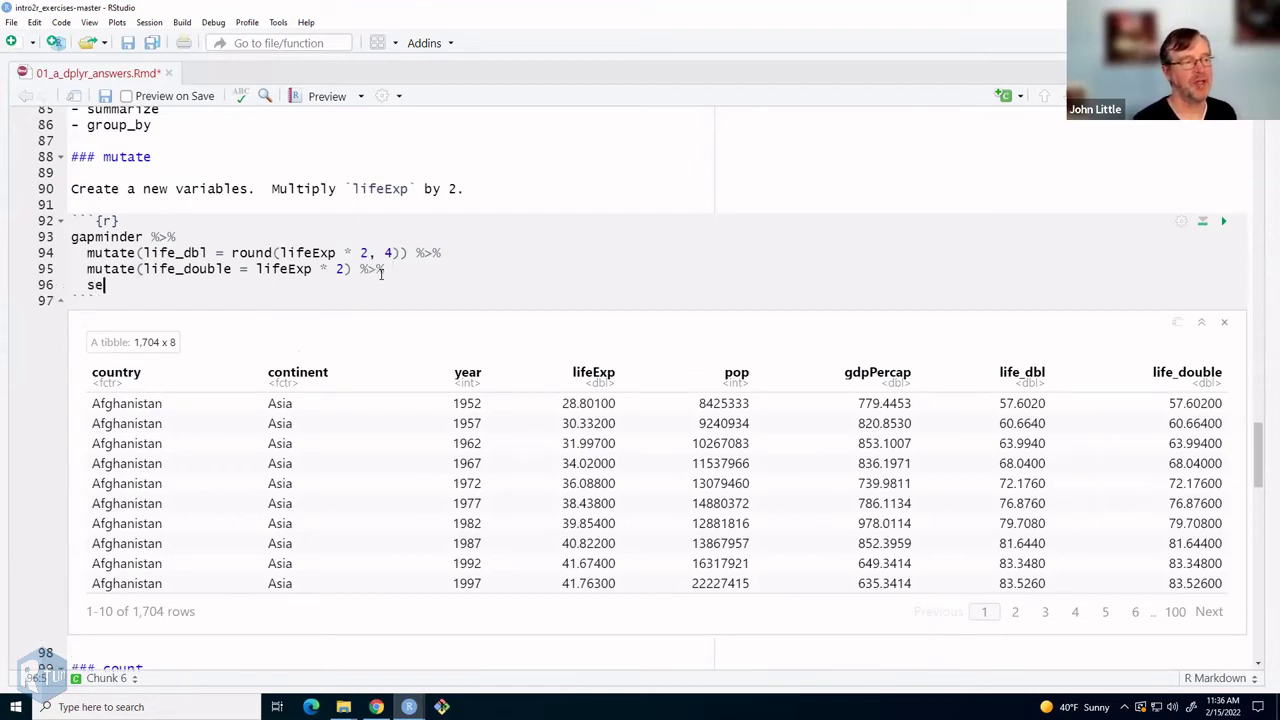
{"action": "type", "text": "lect("}
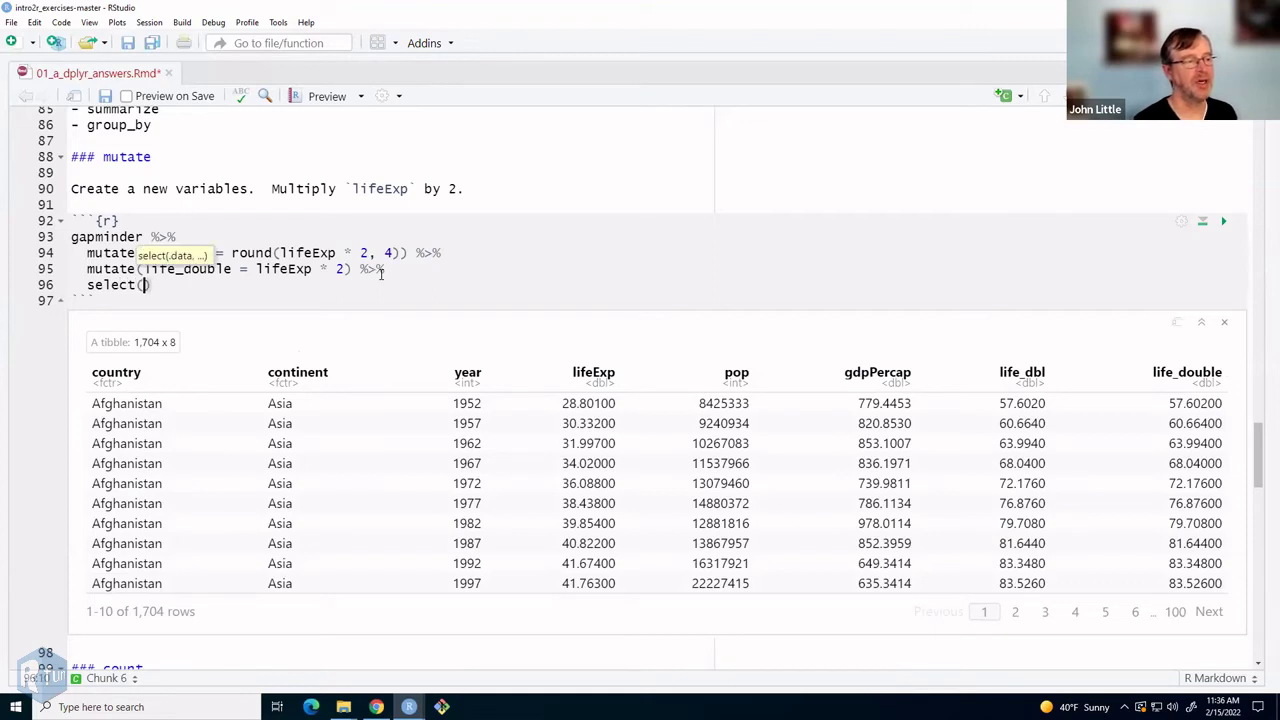
{"action": "type", "text": "couhntry"}
{"action": "key", "text": "BackSpace"}
{"action": "key", "text": "BackSpace"}
{"action": "key", "text": "BackSpace"}
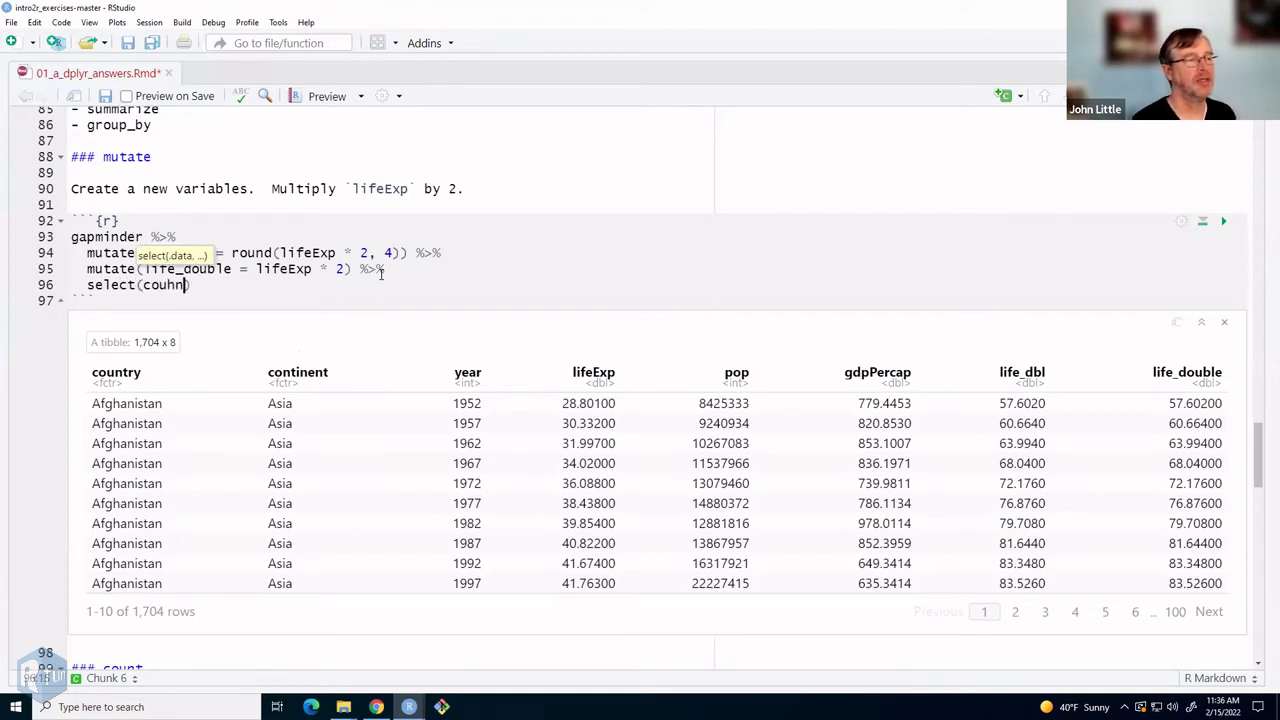
{"action": "key", "text": "BackSpace"}
{"action": "key", "text": "BackSpace"}
{"action": "key", "text": "BackSpace"}
{"action": "type", "text": "unt"}
{"action": "key", "text": "BackSpace"}
{"action": "key", "text": "BackSpace"}
{"action": "key", "text": "BackSpace"}
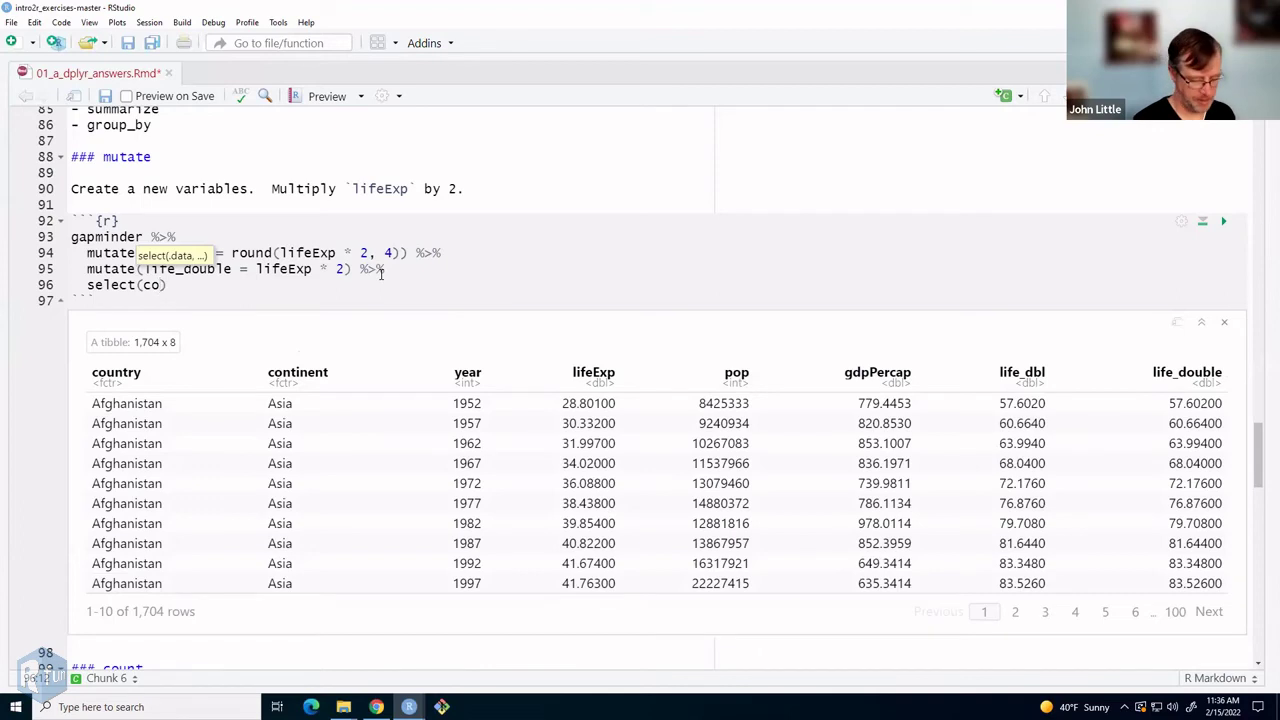
{"action": "type", "text": "untr"}
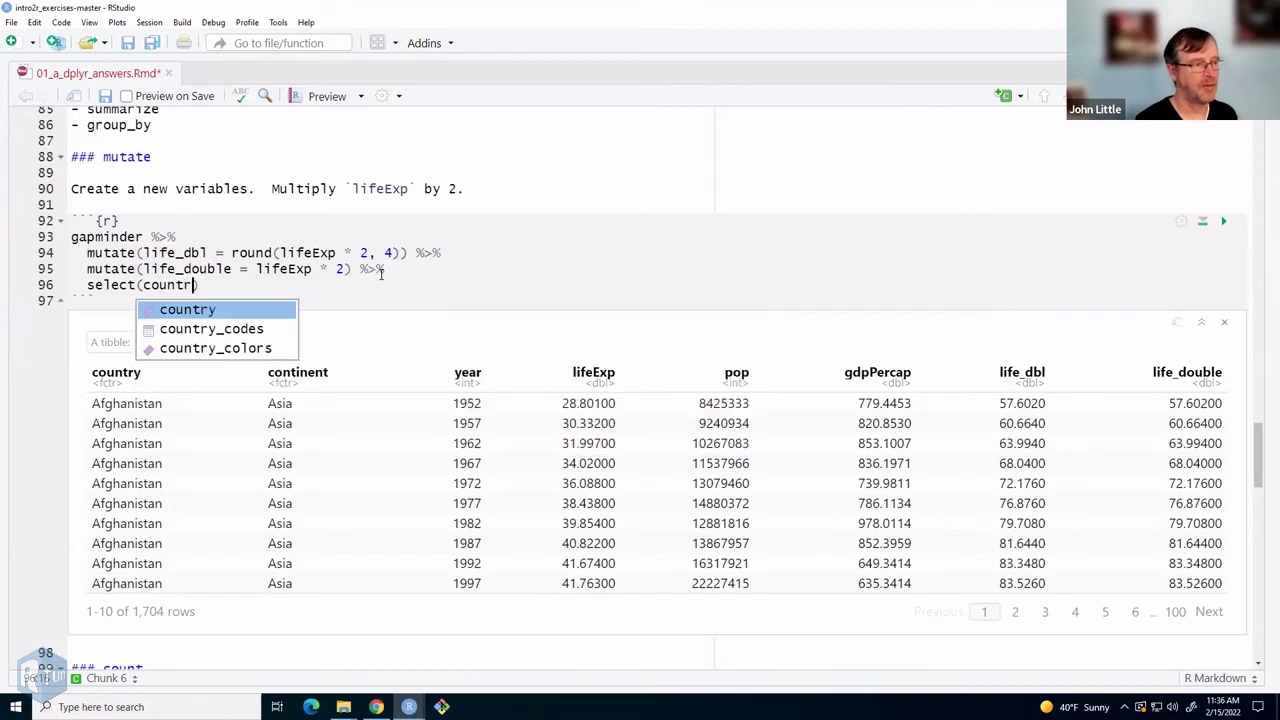
{"action": "key", "text": "Tab"}
{"action": "type", "text": ", "}
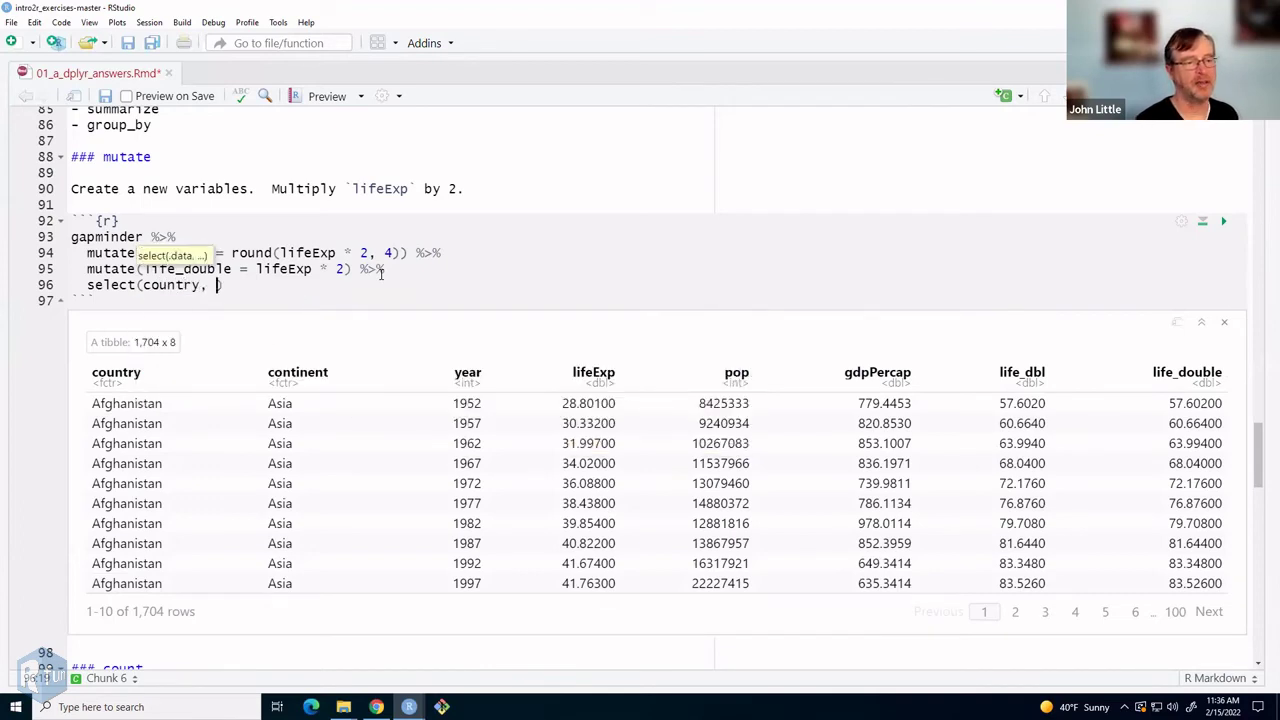
- Add lifeExp and life_double to the select call and run the chunk
{"action": "type", "text": "life"}
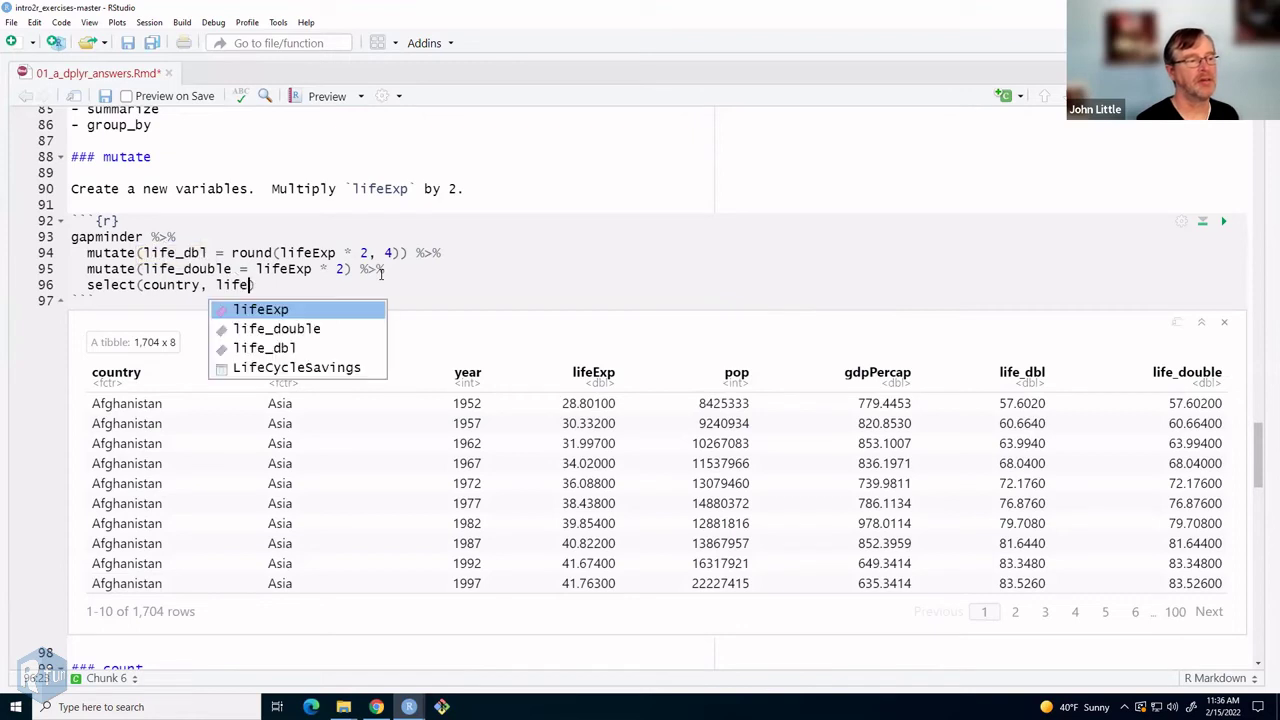
{"action": "key", "text": "Tab"}
{"action": "type", "text": ", lifed"}
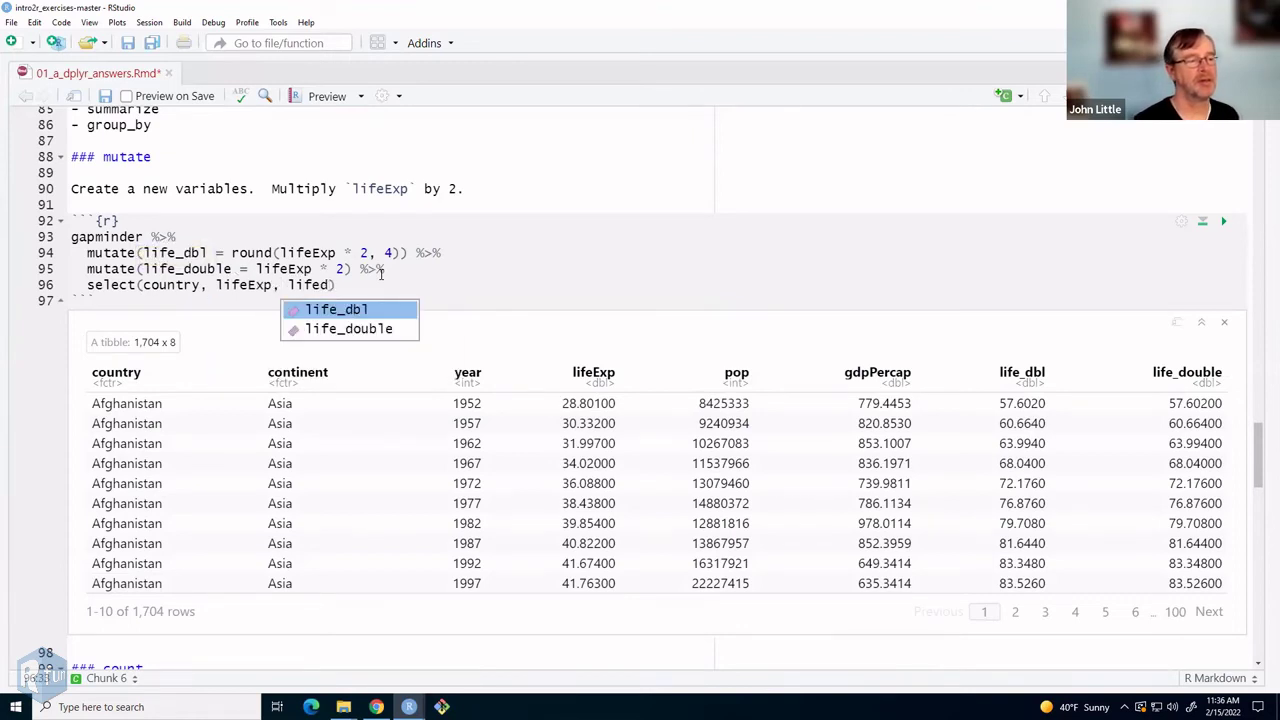
{"action": "key", "text": "Down"}
{"action": "key", "text": "Tab"}
{"action": "key", "text": "ctrl+shift+Return"}
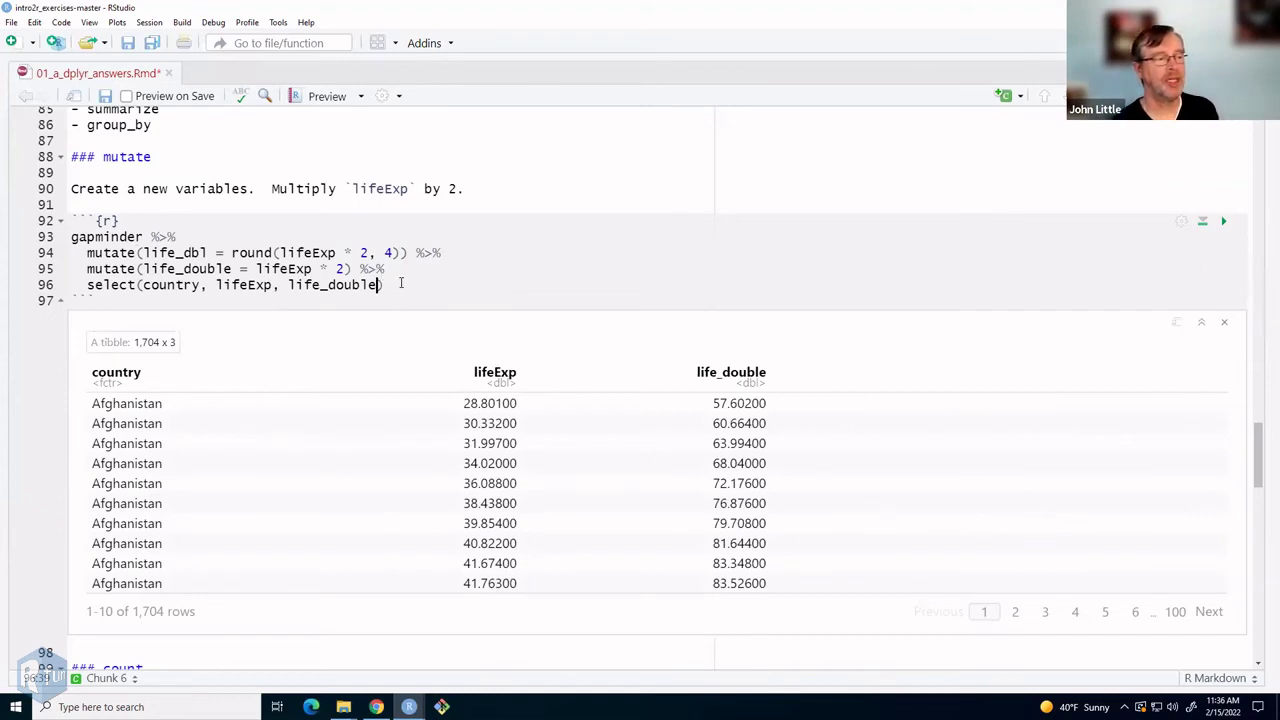
- Pipe the select call into a new mutate call on the next line of the chunk
{"action": "key", "text": "End"}
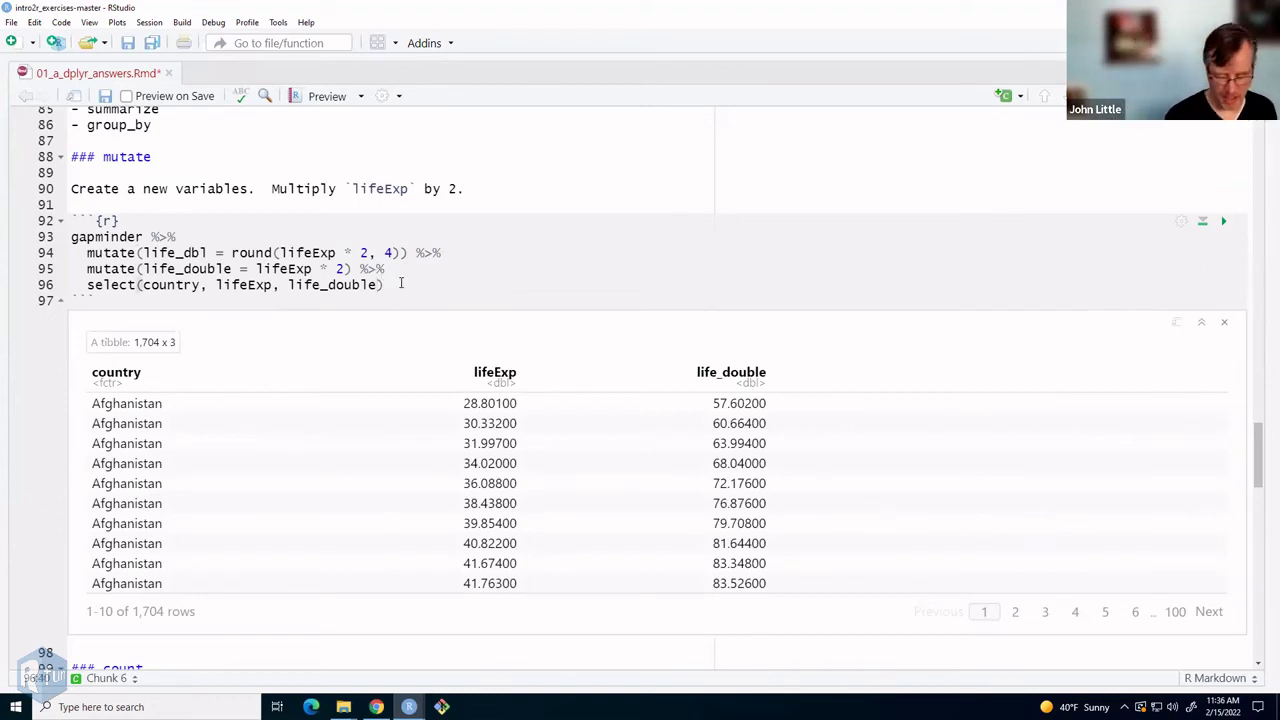
{"action": "type", "text": "%>%"}
{"action": "key", "text": "Return"}
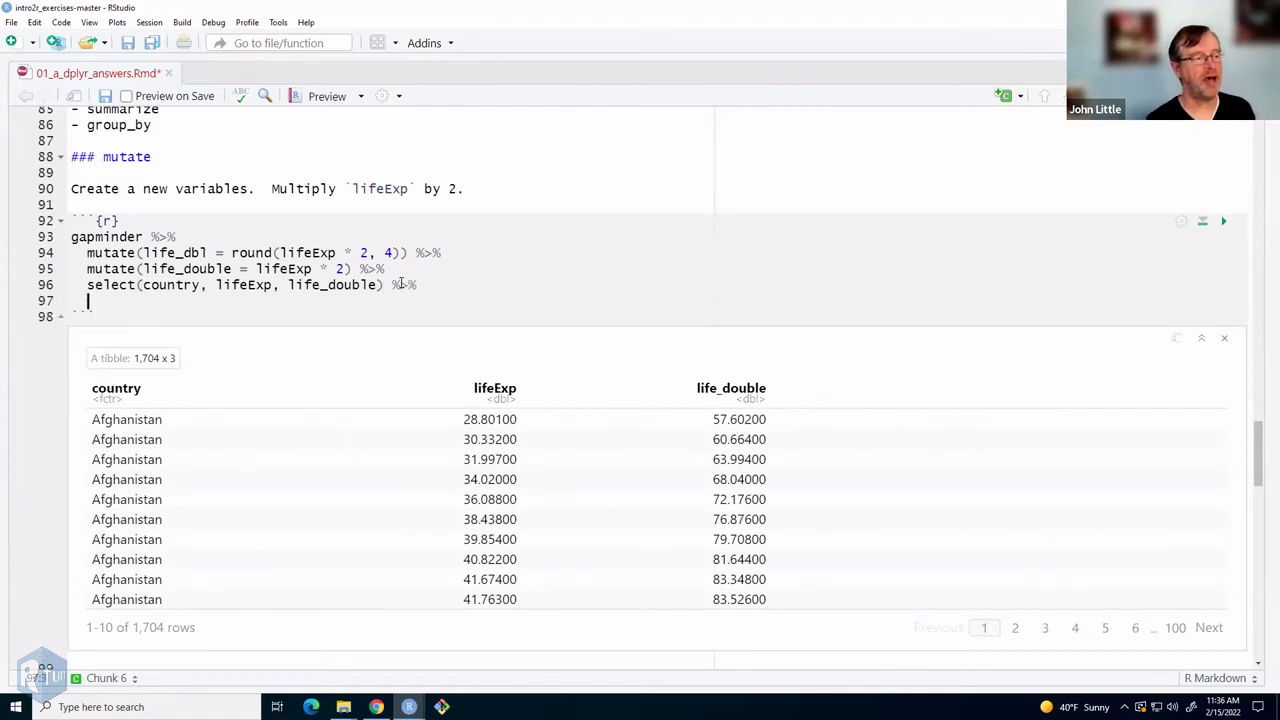
{"action": "type", "text": "fi"}
{"action": "key", "text": "BackSpace"}
{"action": "key", "text": "BackSpace"}
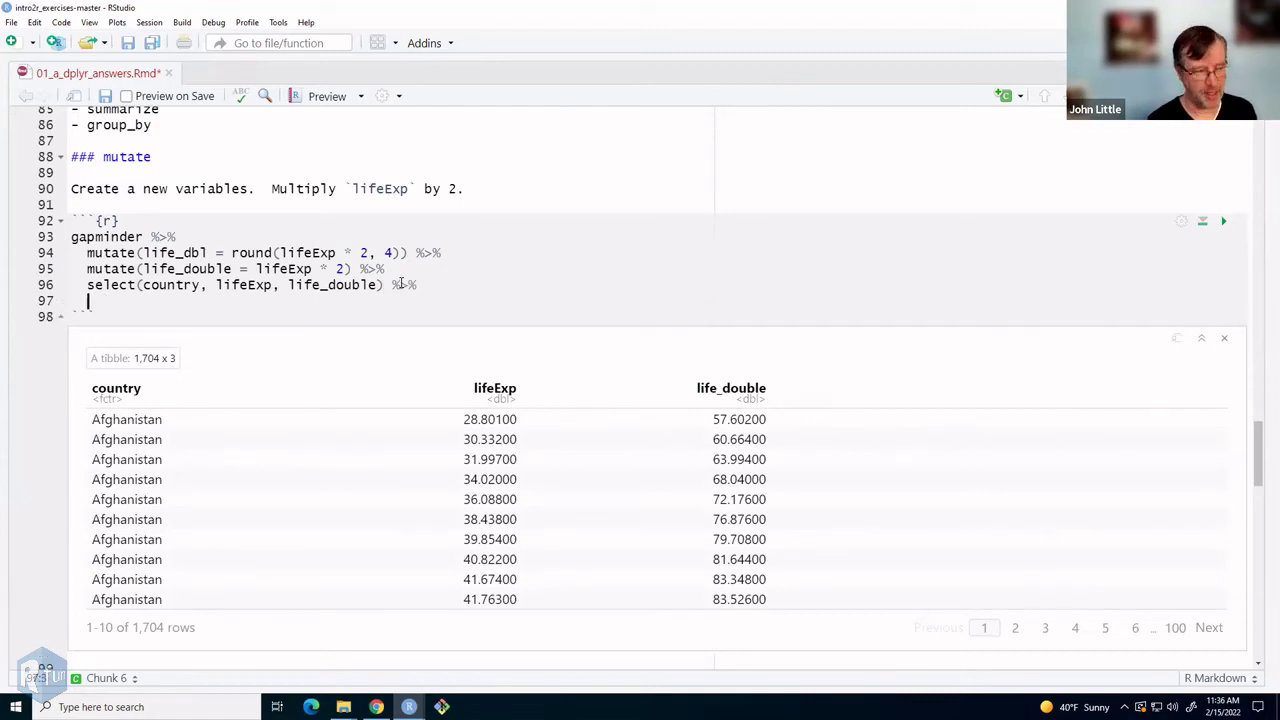
{"action": "type", "text": "mut"}
{"action": "key", "text": "Tab"}
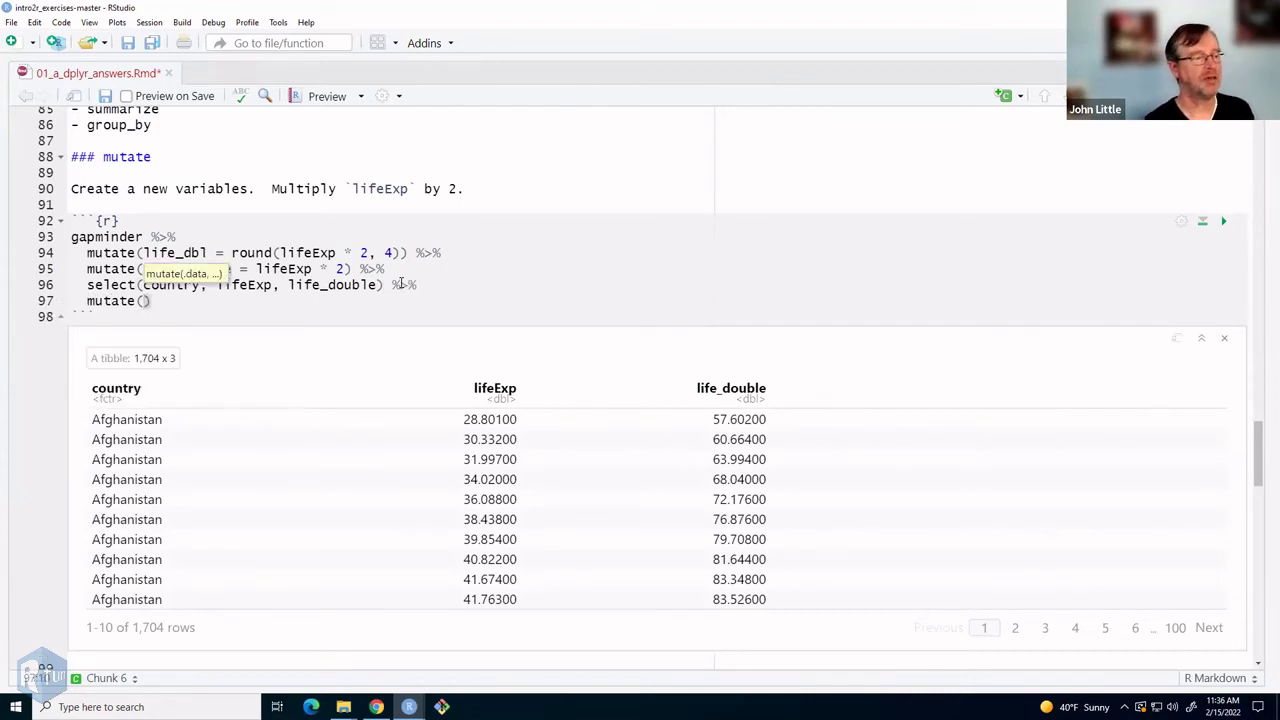
- Enter lifeExp as the variable to assign in the new mutate call
{"action": "type", "text": "li"}
{"action": "type", "text": "ft"}
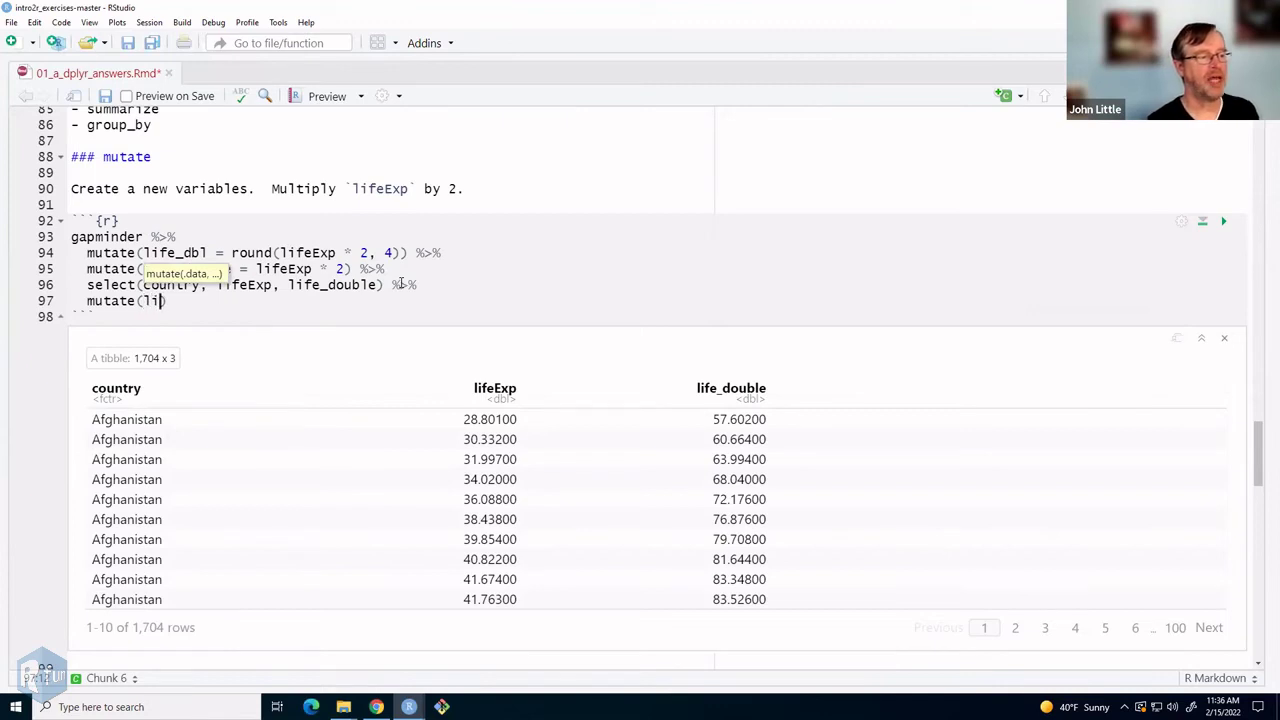
{"action": "key", "text": "BackSpace"}
{"action": "type", "text": "e"}
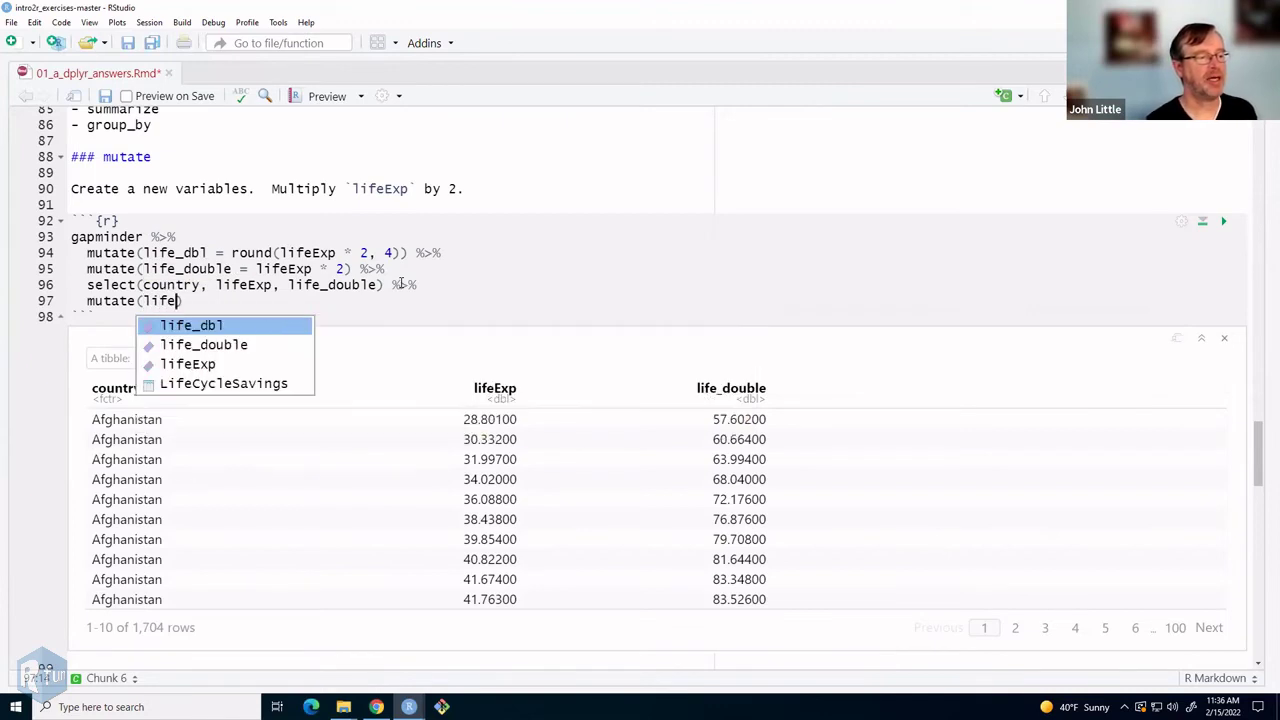
{"action": "key", "text": "Down"}
{"action": "key", "text": "Down"}
{"action": "key", "text": "Down"}
{"action": "key", "text": "Up"}
{"action": "key", "text": "Tab"}
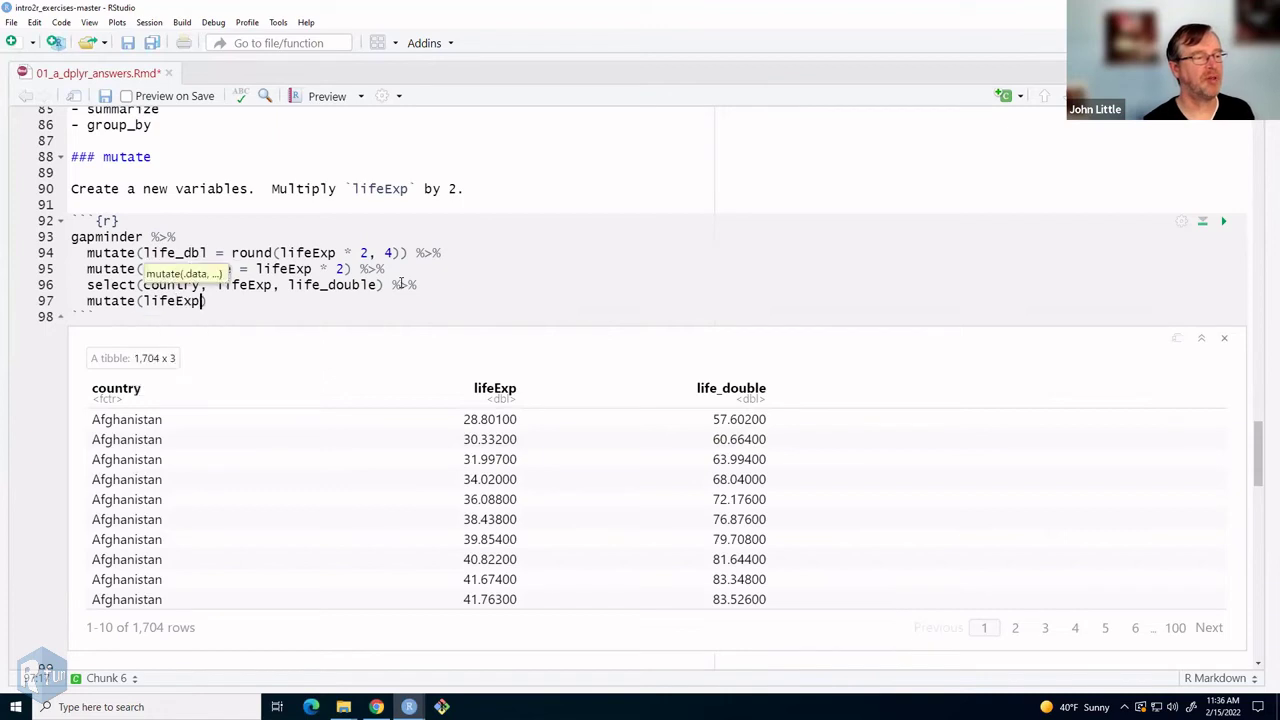
- Complete the new mutate call with the expression lifeExp = lifeExp / 5
{"action": "type", "text": "= li"}
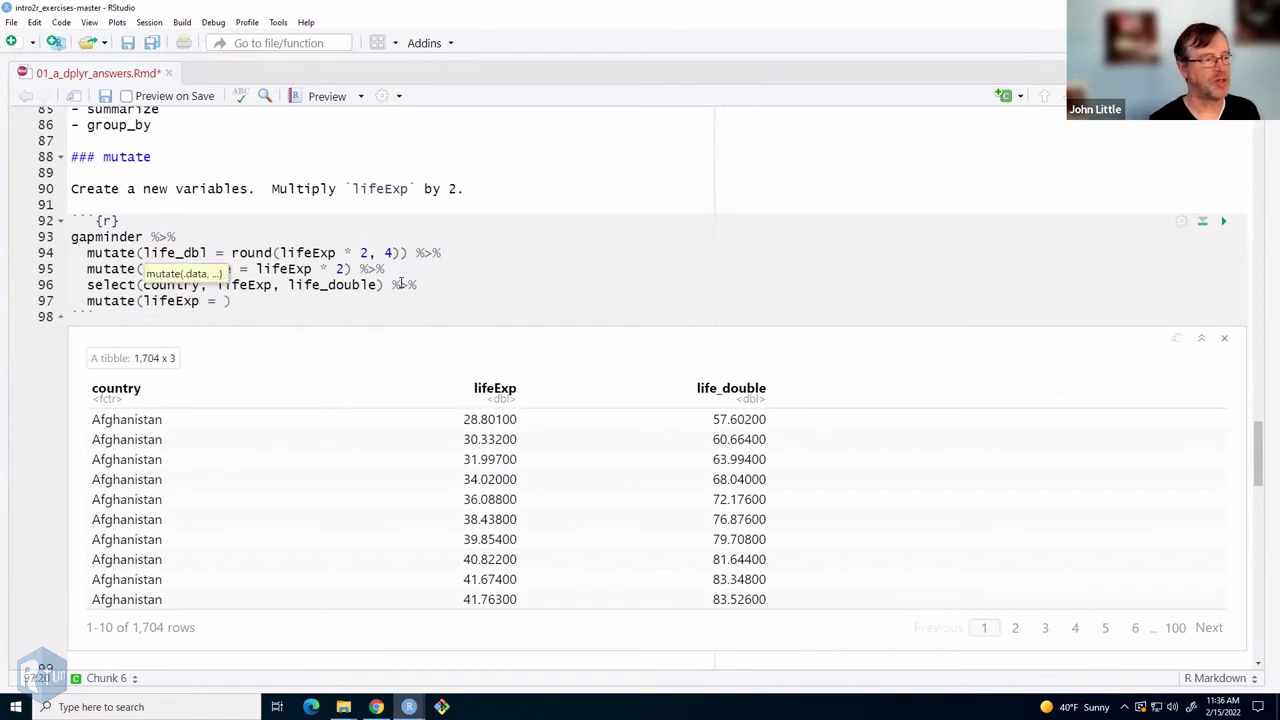
{"action": "type", "text": "f"}
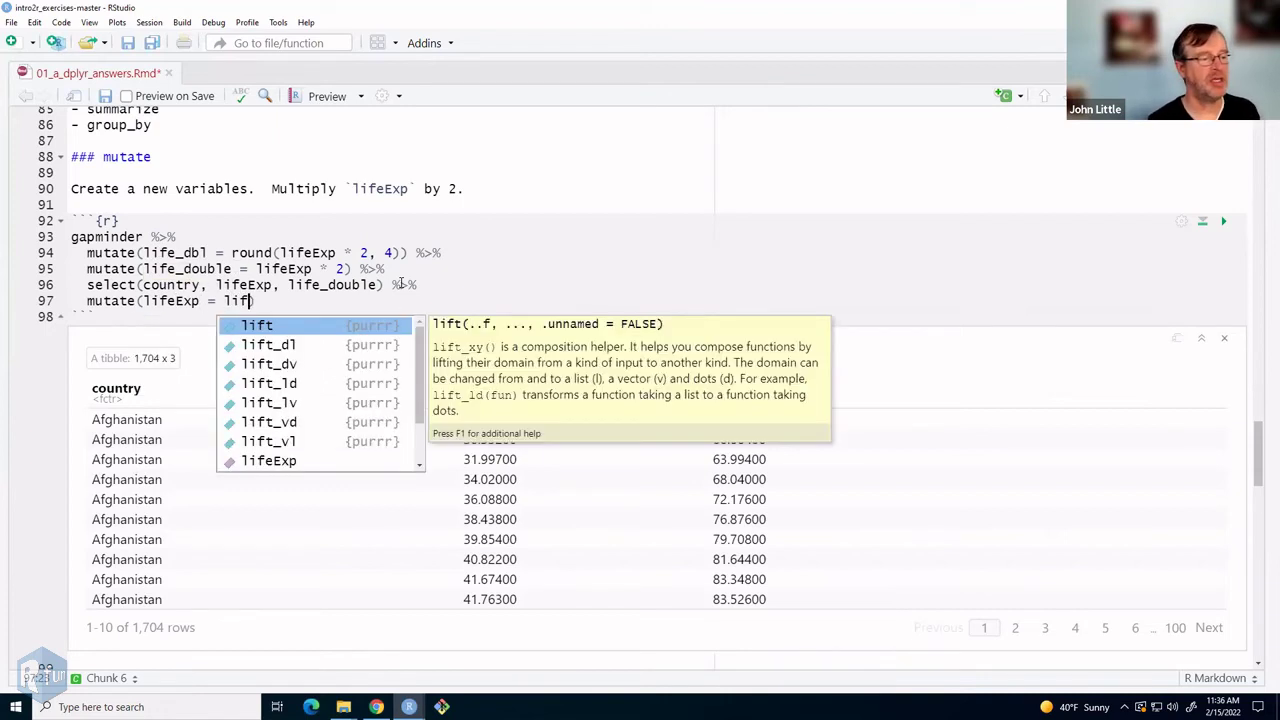
{"action": "key", "text": "Tab"}
{"action": "key", "text": "BackSpace"}
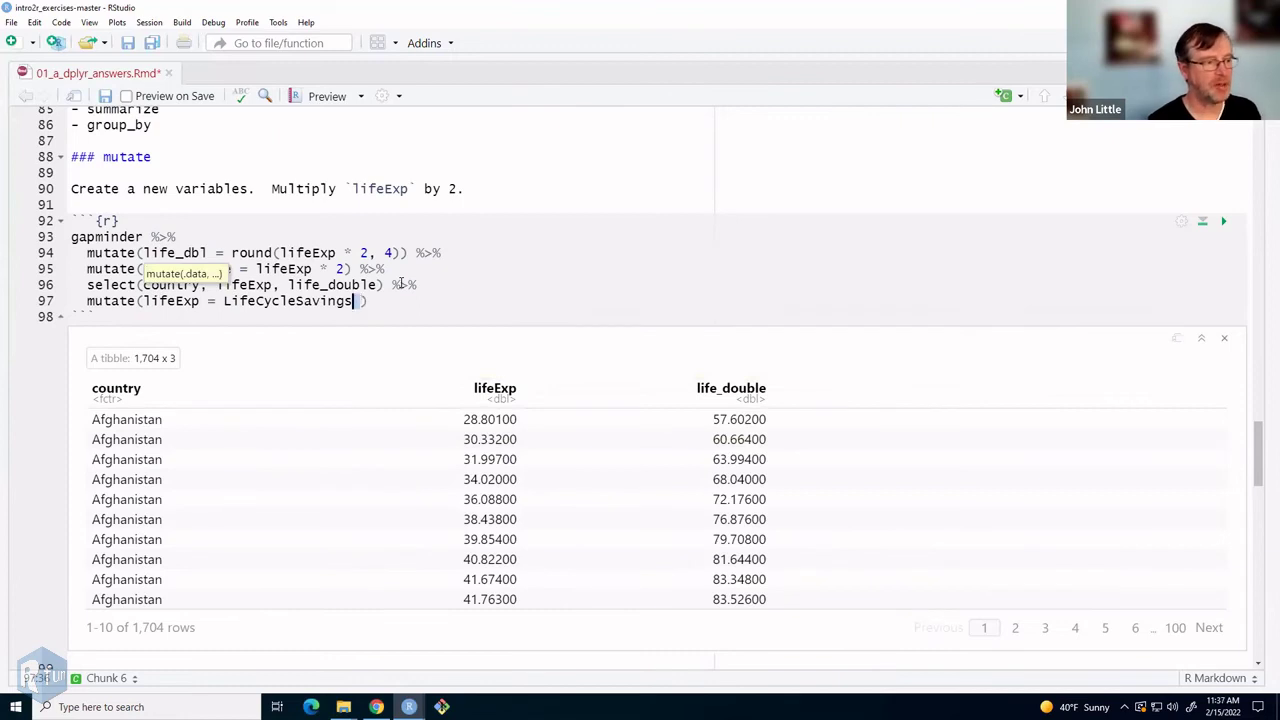
{"action": "key", "text": "ctrl+shift+Left"}
{"action": "key", "text": "BackSpace"}
{"action": "type", "text": "life"}
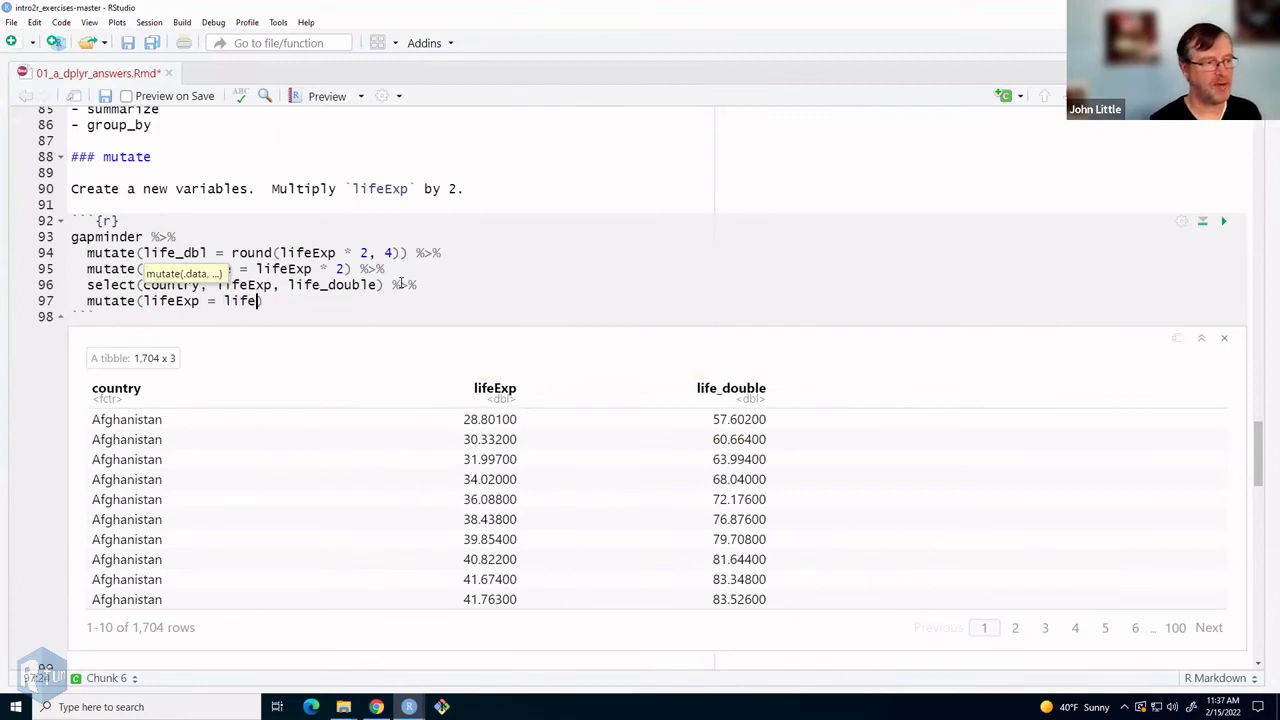
{"action": "key", "text": "Return"}
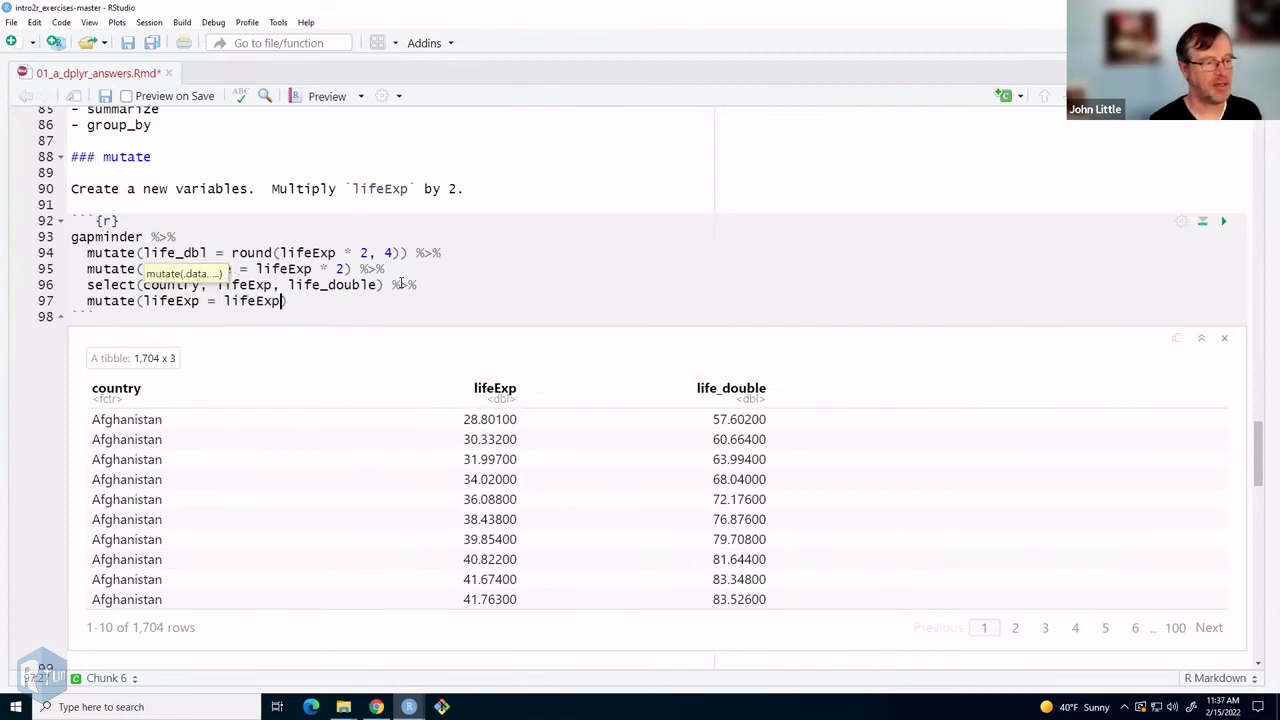
{"action": "type", "text": "/ "}
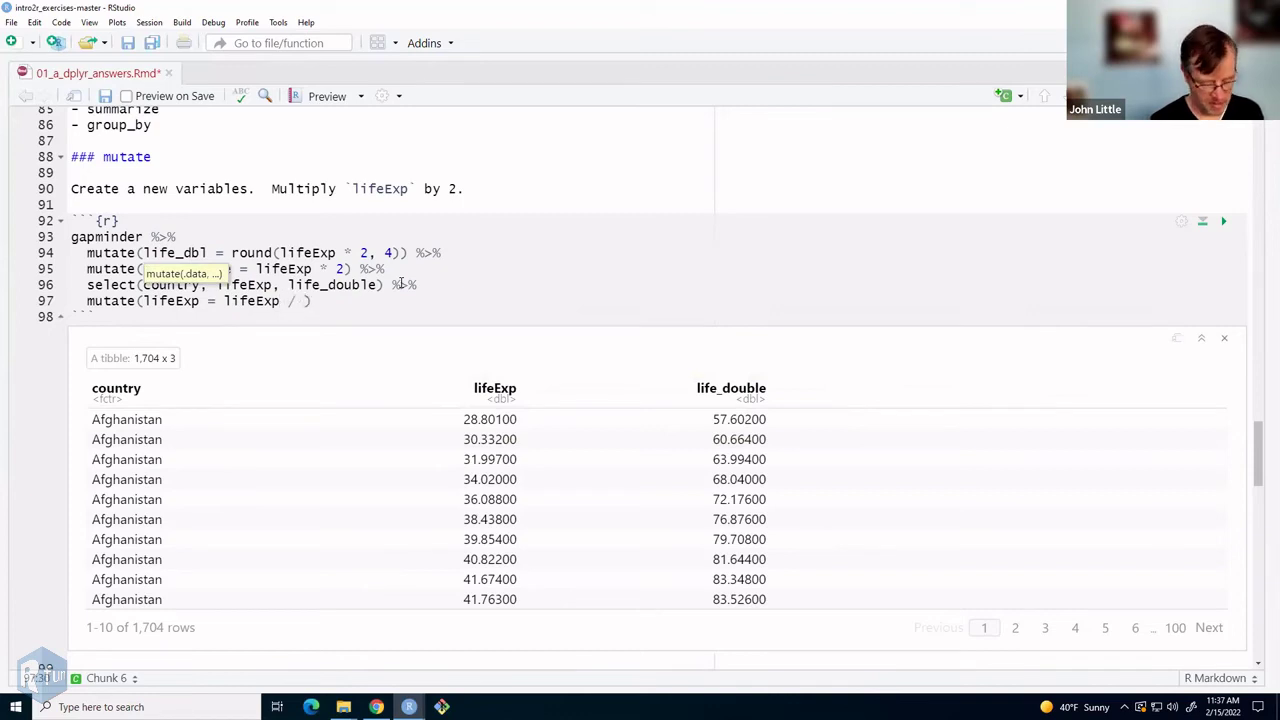
{"action": "type", "text": "5"}
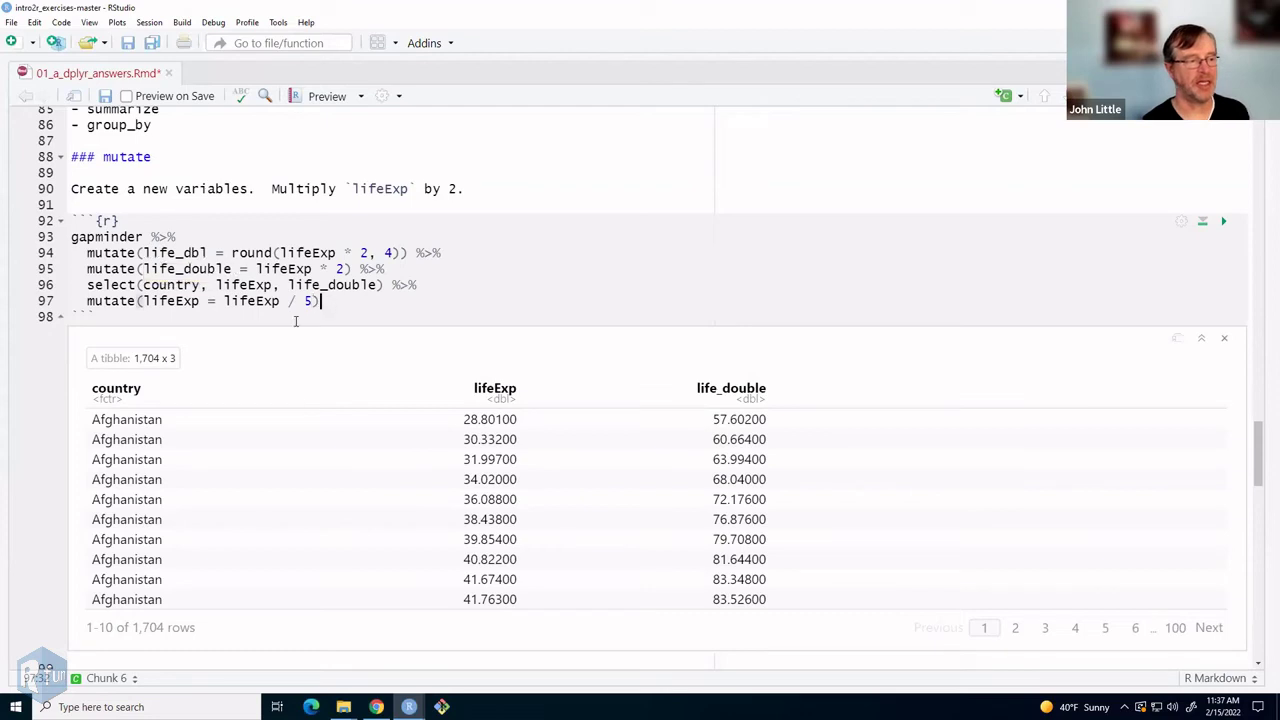
- Examine the assignment in the last mutate line and the lifeExp column named in the select call above it
{"action": "left_click", "coordinate": [215, 303]}
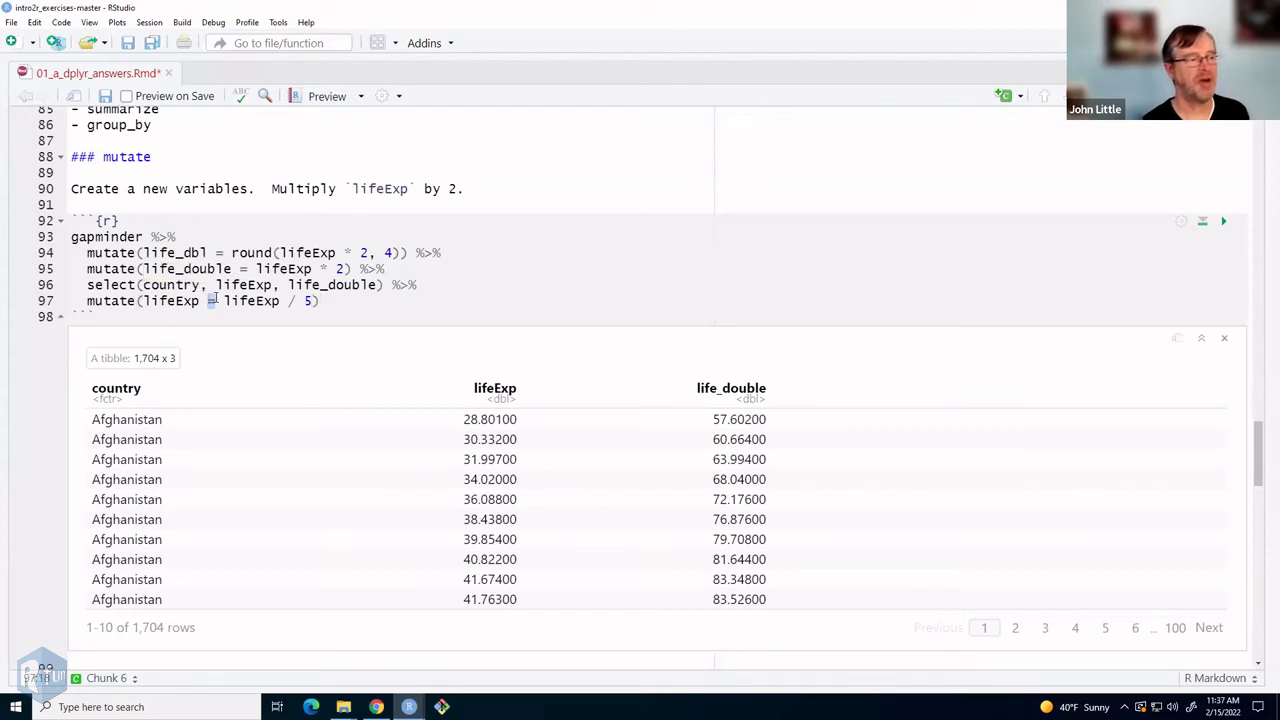
{"action": "left_click", "coordinate": [349, 306]}
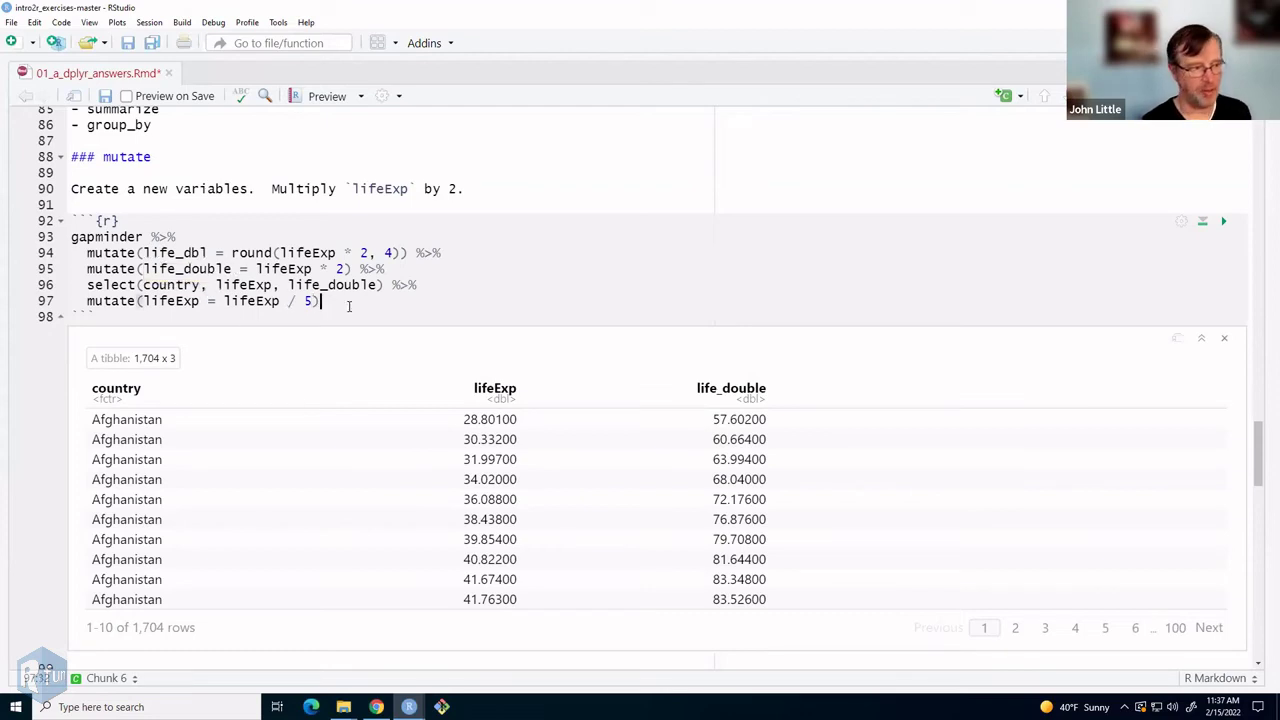
{"action": "key", "text": "Left"}
{"action": "key", "text": "Left"}
{"action": "key", "text": "Left"}
{"action": "key", "text": "Left"}
{"action": "key", "text": "Left"}
{"action": "key", "text": "Left"}
{"action": "key", "text": "Left"}
{"action": "key", "text": "Left"}
{"action": "key", "text": "Left"}
{"action": "key", "text": "Left"}
{"action": "key", "text": "Left"}
{"action": "key", "text": "Left"}
{"action": "key", "text": "Left"}
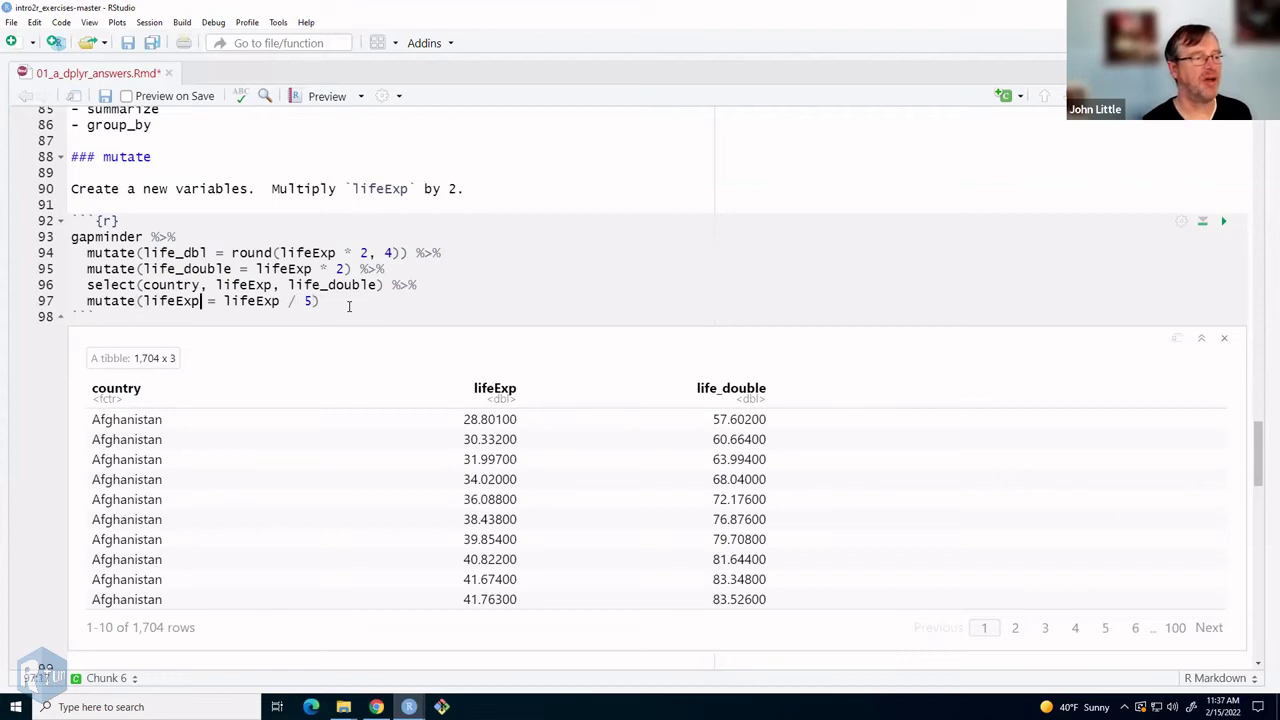
{"action": "key", "text": "shift+Right"}
{"action": "key", "text": "shift+Right"}
{"action": "key", "text": "Up"}
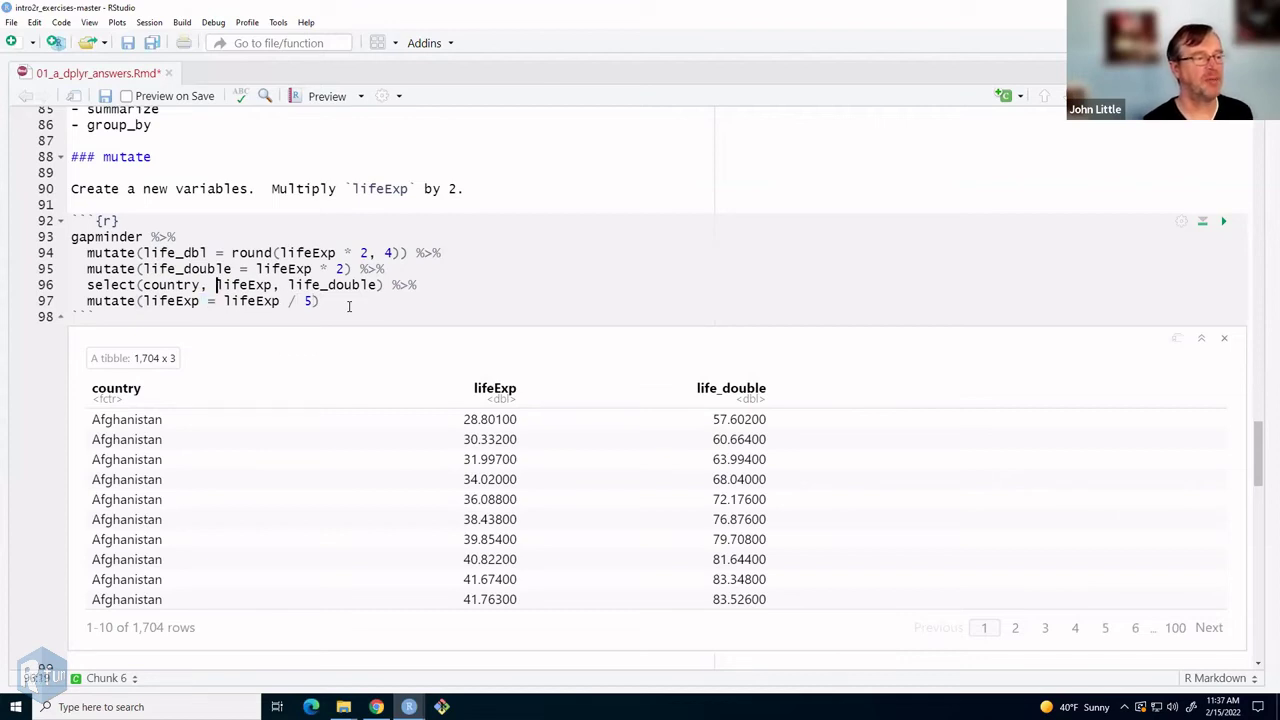
- Run the mutate chunk and review its output table down to the count exercise
{"action": "key", "text": "ctrl+shift+Return"}
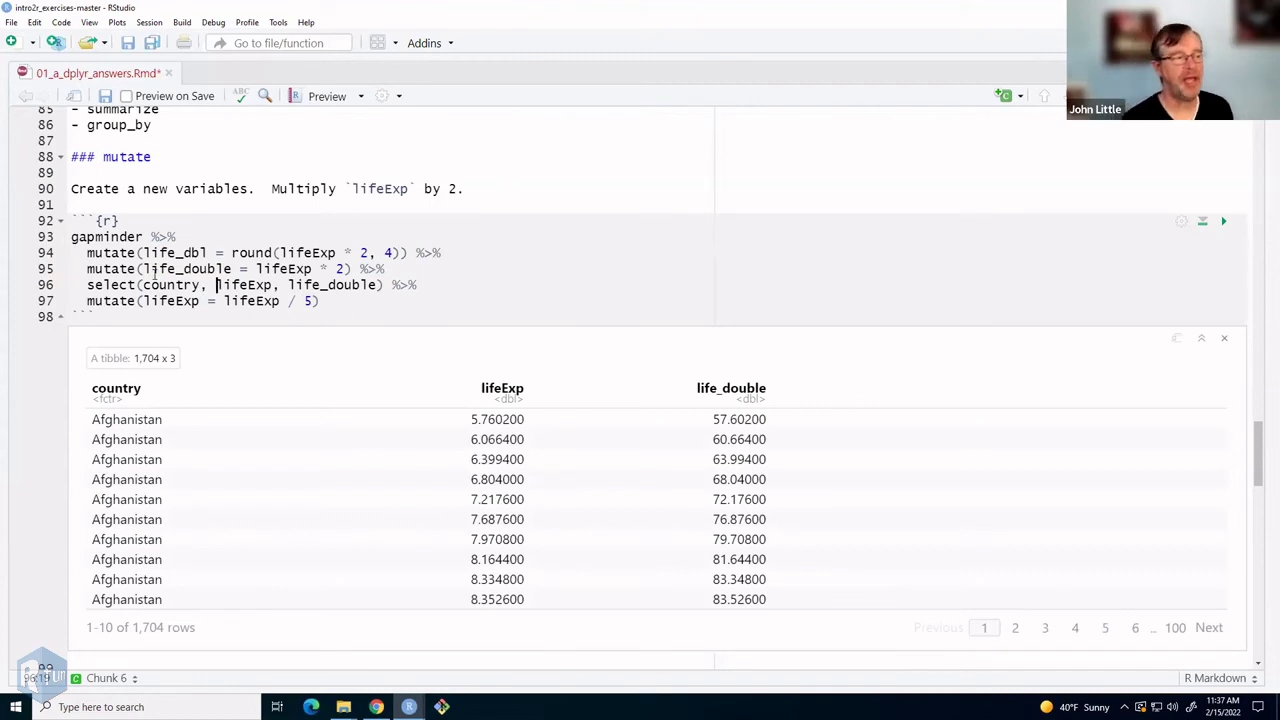
{"action": "left_click", "coordinate": [103, 300]}
{"action": "double_click", "coordinate": [103, 300]}
{"action": "scroll", "coordinate": [343, 369], "scroll_direction": "down", "scroll_amount": 5}
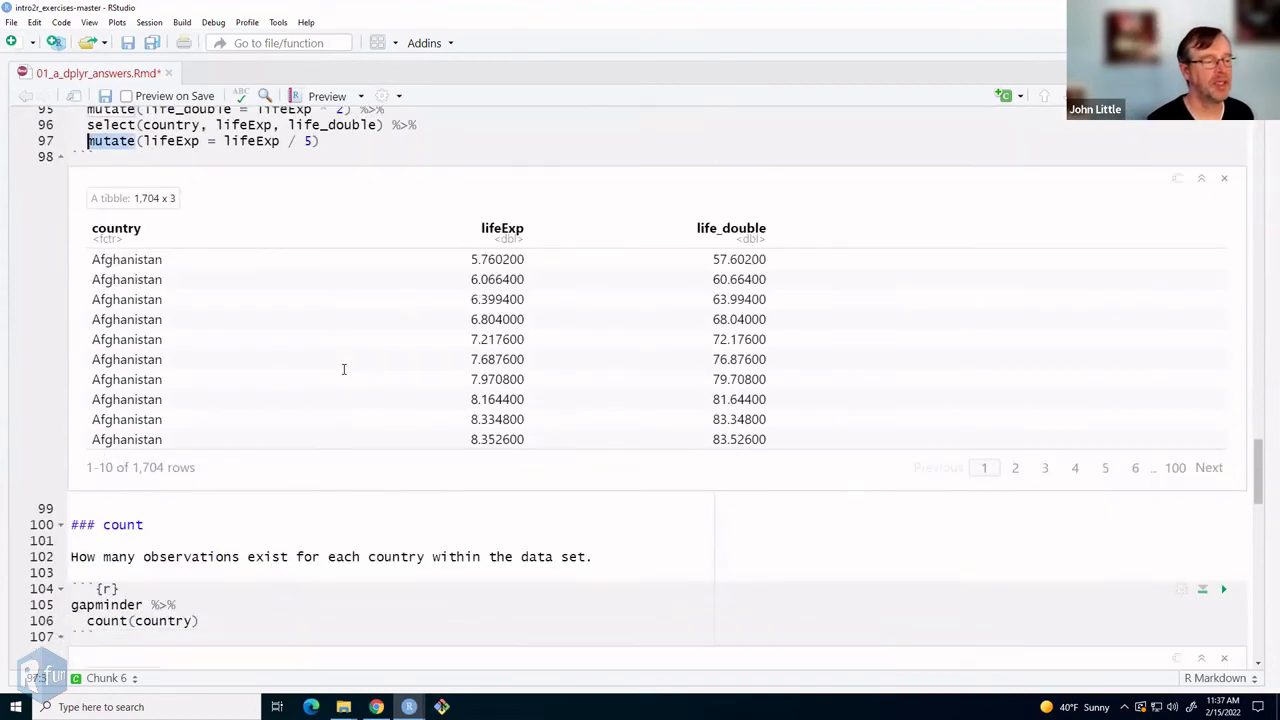
{"action": "scroll", "coordinate": [343, 369], "scroll_direction": "down", "scroll_amount": 1}
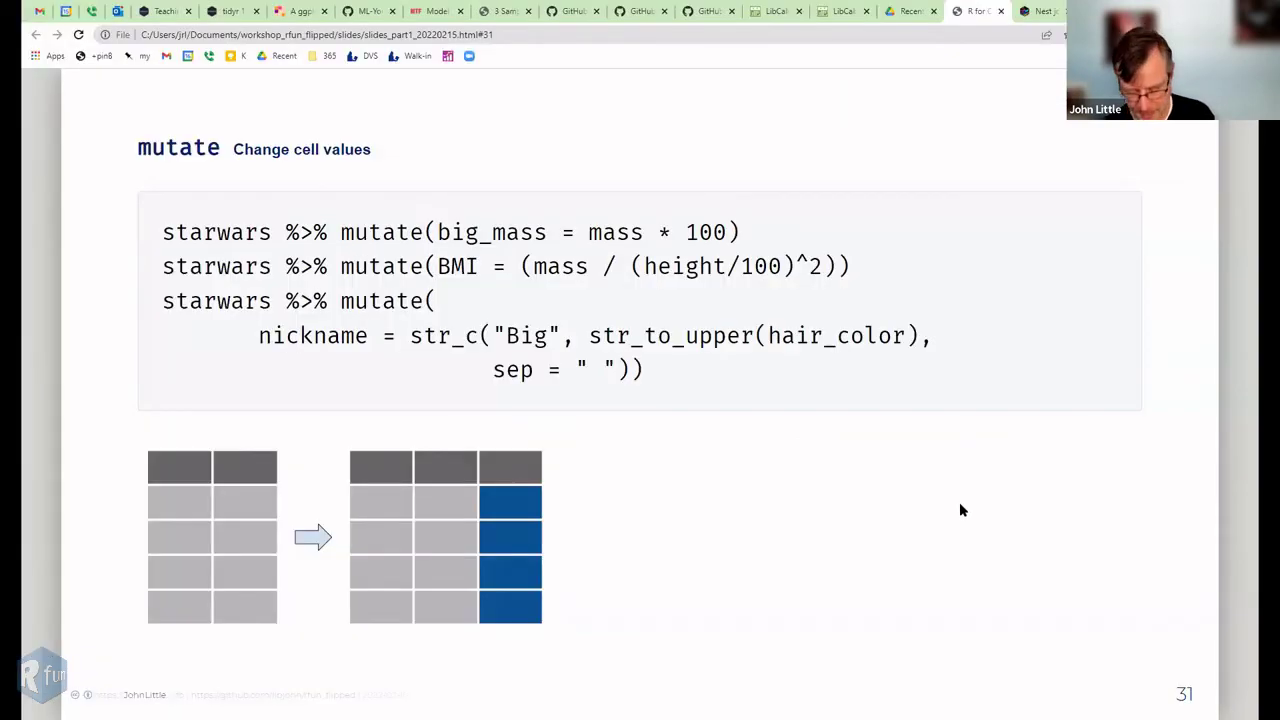
- Go back to the "Five dplyr Verbs" slide in the Chrome presentation and highlight count and summarize in its table
{"action": "key", "text": "Right"}
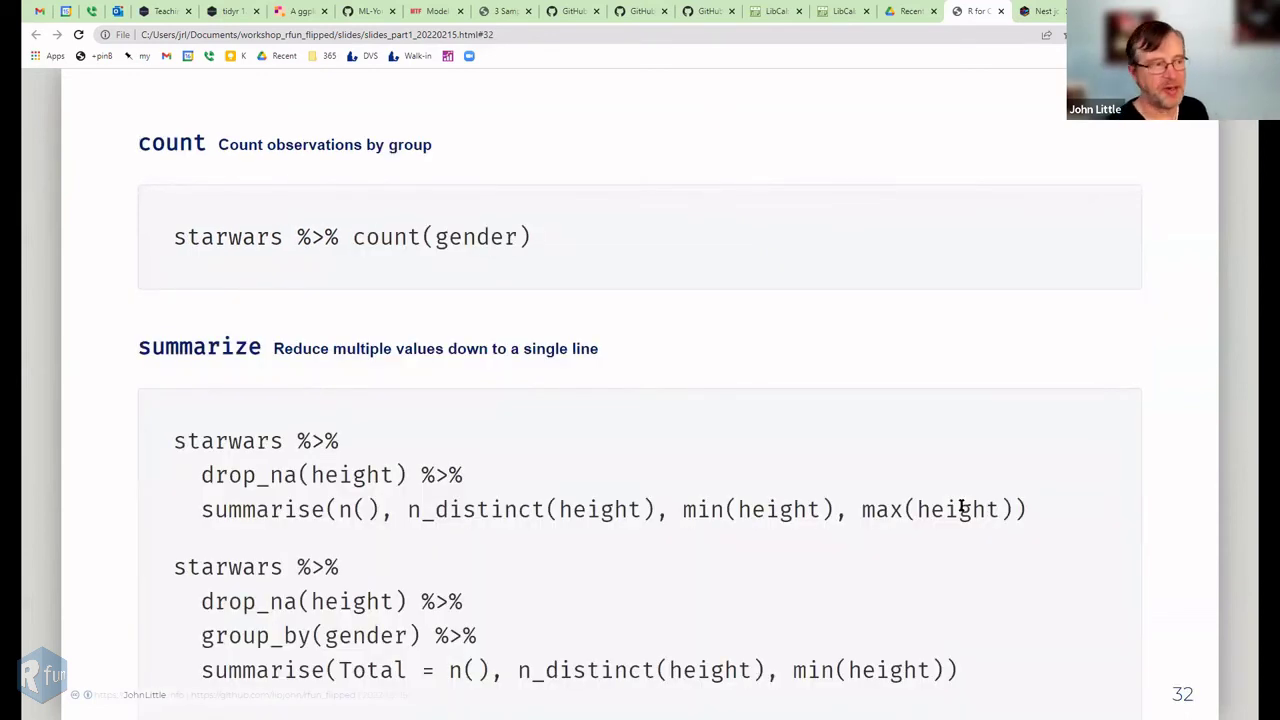
{"action": "key", "text": "Left"}
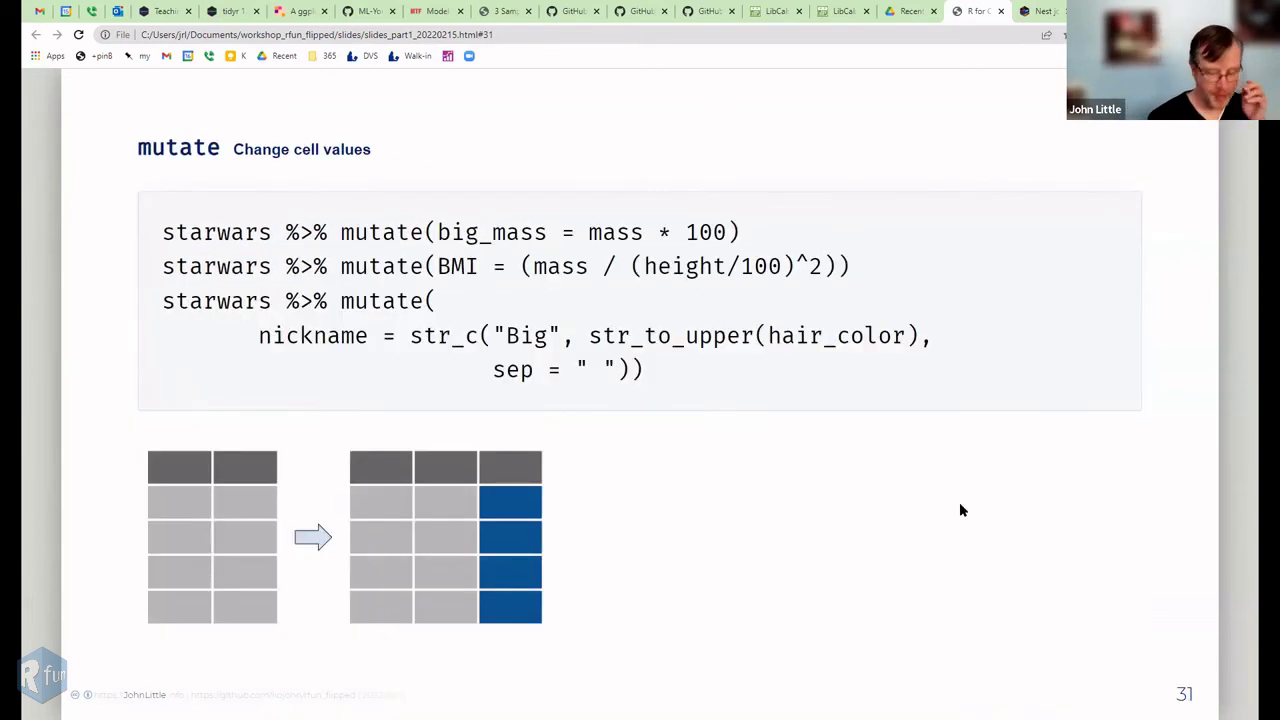
{"action": "key", "text": "Left"}
{"action": "key", "text": "Left"}
{"action": "key", "text": "Left"}
{"action": "key", "text": "Left"}
{"action": "key", "text": "Left"}
{"action": "key", "text": "Left"}
{"action": "key", "text": "Right"}
{"action": "key", "text": "Right"}
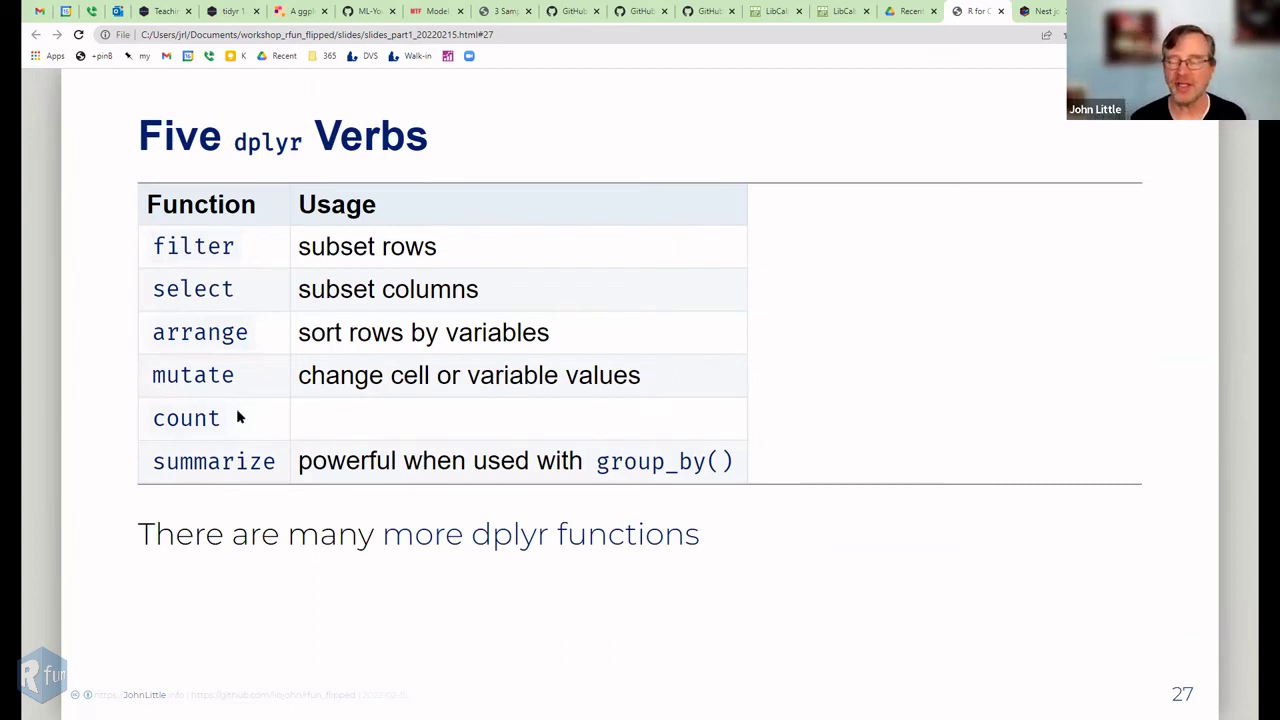
{"action": "double_click", "coordinate": [186, 420]}
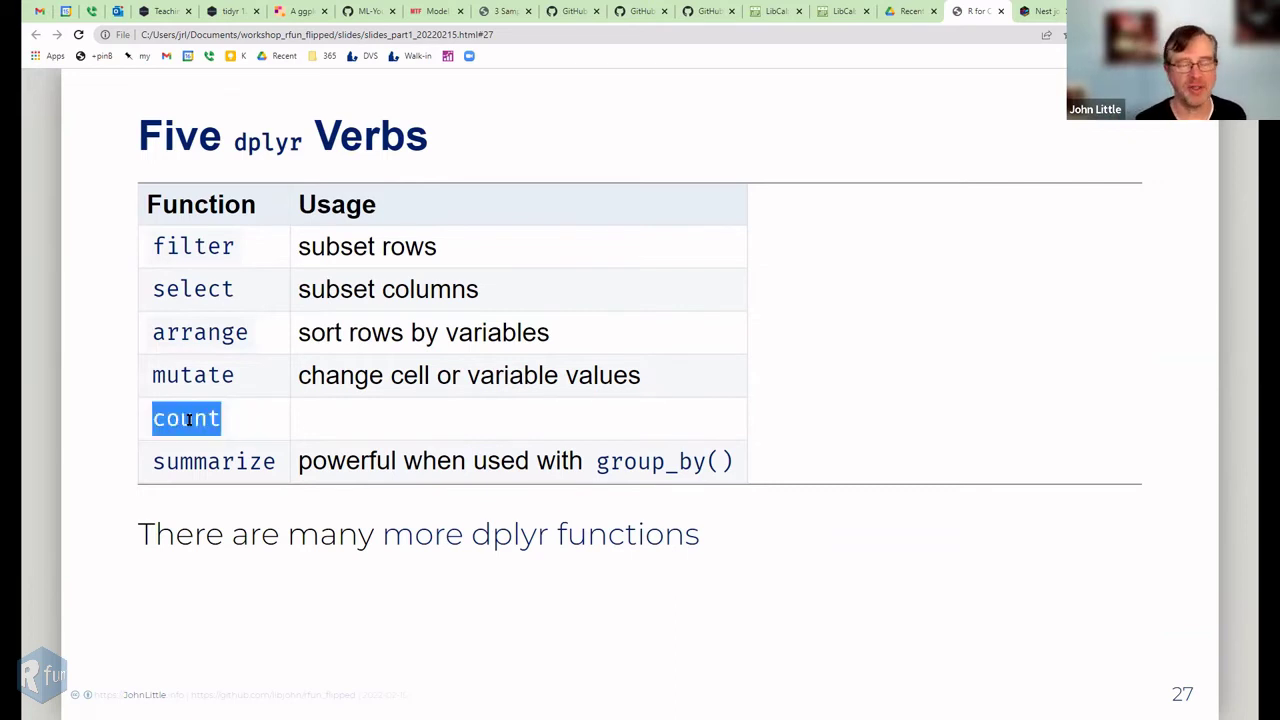
{"action": "double_click", "coordinate": [215, 462]}
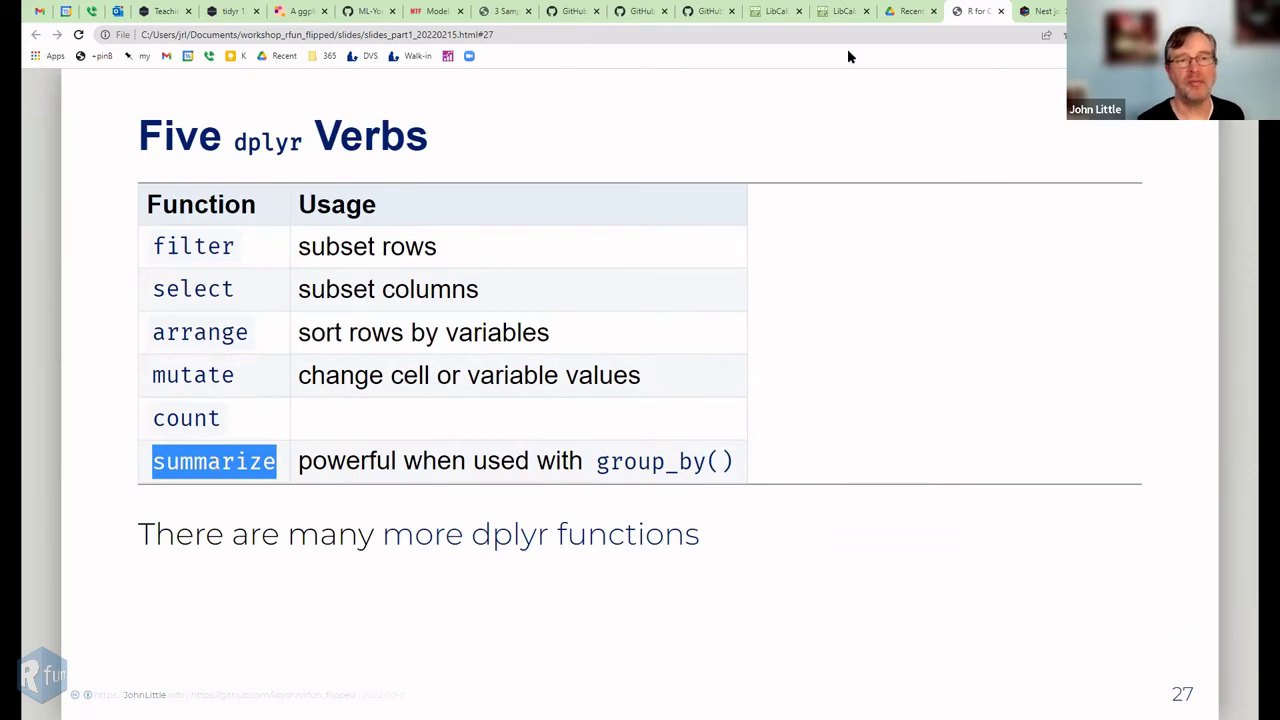
- Advance the presentation to slide 32 on count and summarize
{"action": "left_click", "coordinate": [903, 150]}
{"action": "key", "text": "Right"}
{"action": "key", "text": "Right"}
{"action": "key", "text": "Right"}
{"action": "key", "text": "Right"}
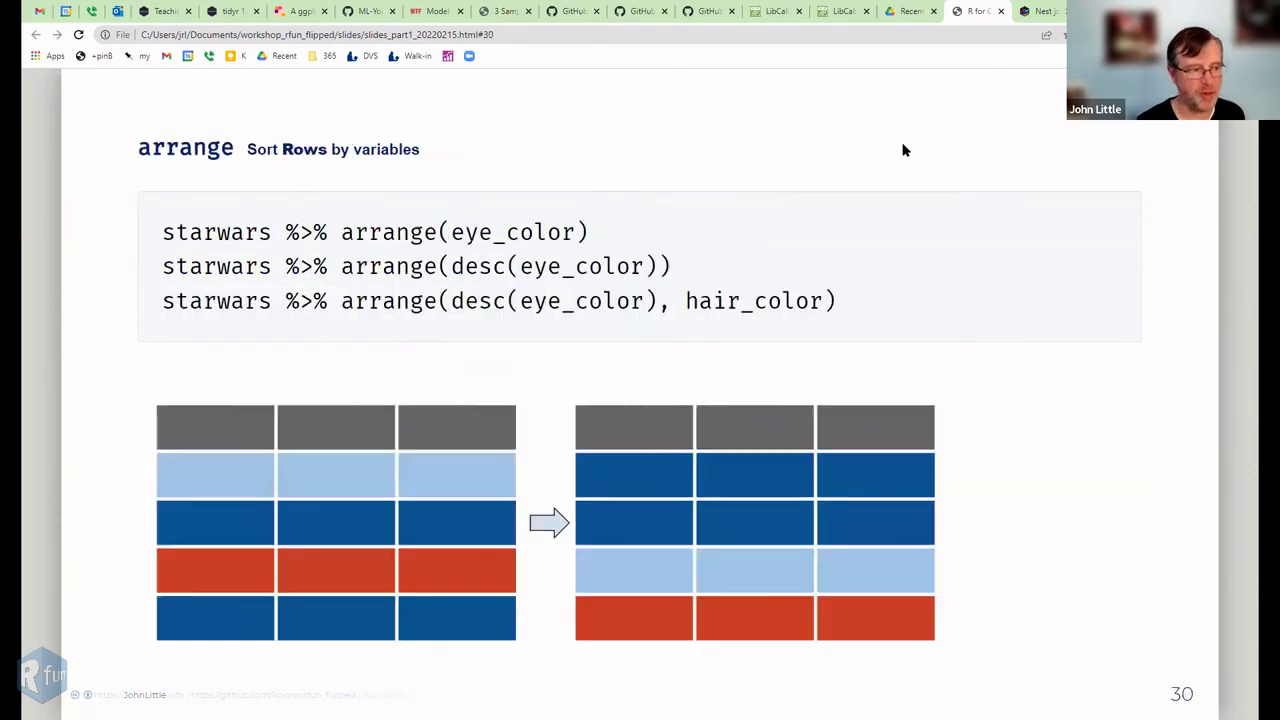
{"action": "key", "text": "Right"}
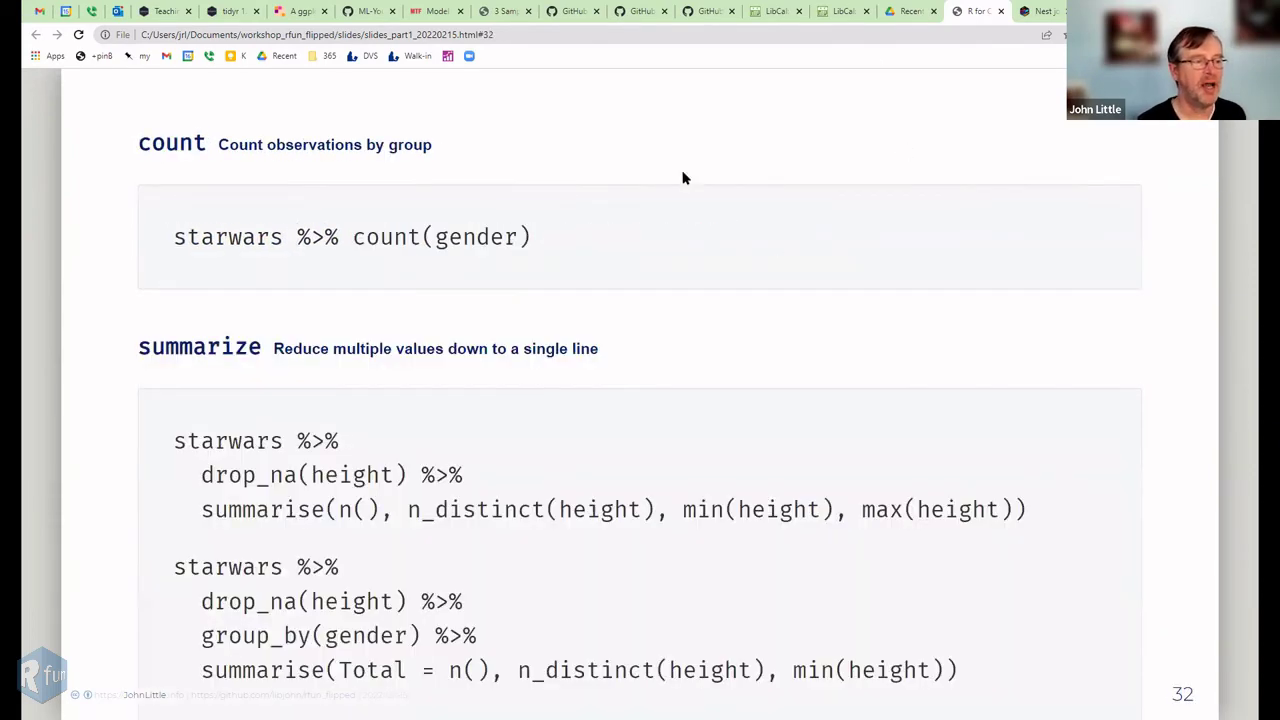
- Examine the parts of the starwars %>% count(gender) example, highlighting the data set, the count function and the gender variable
{"action": "double_click", "coordinate": [484, 236]}
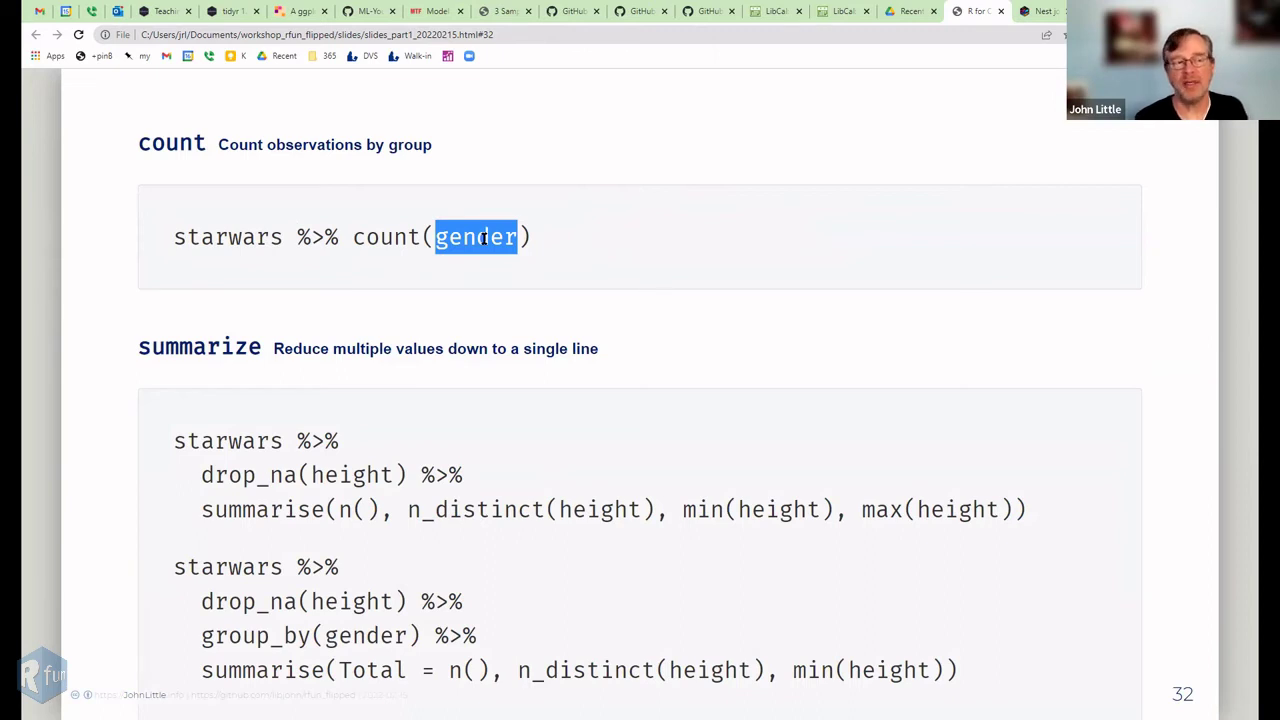
{"action": "left_click", "coordinate": [186, 240]}
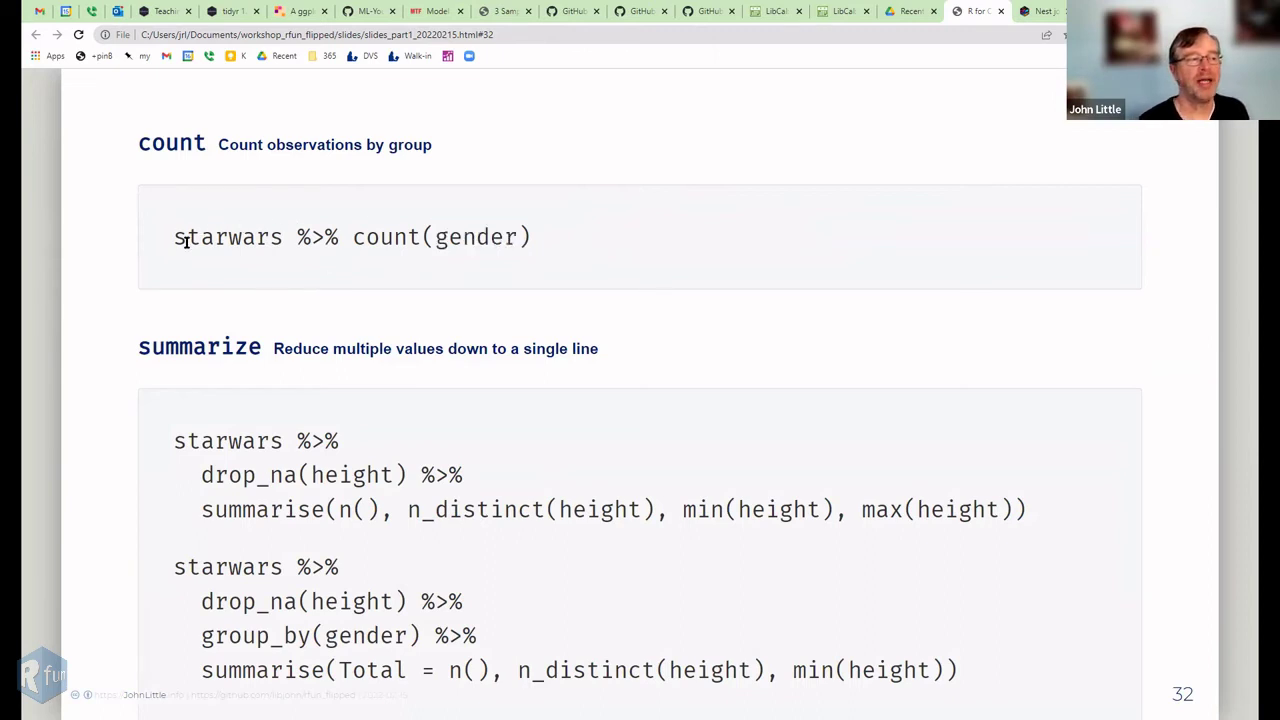
{"action": "left_click_drag", "start_coordinate": [172, 237], "coordinate": [570, 247]}
{"action": "left_click", "coordinate": [405, 240]}
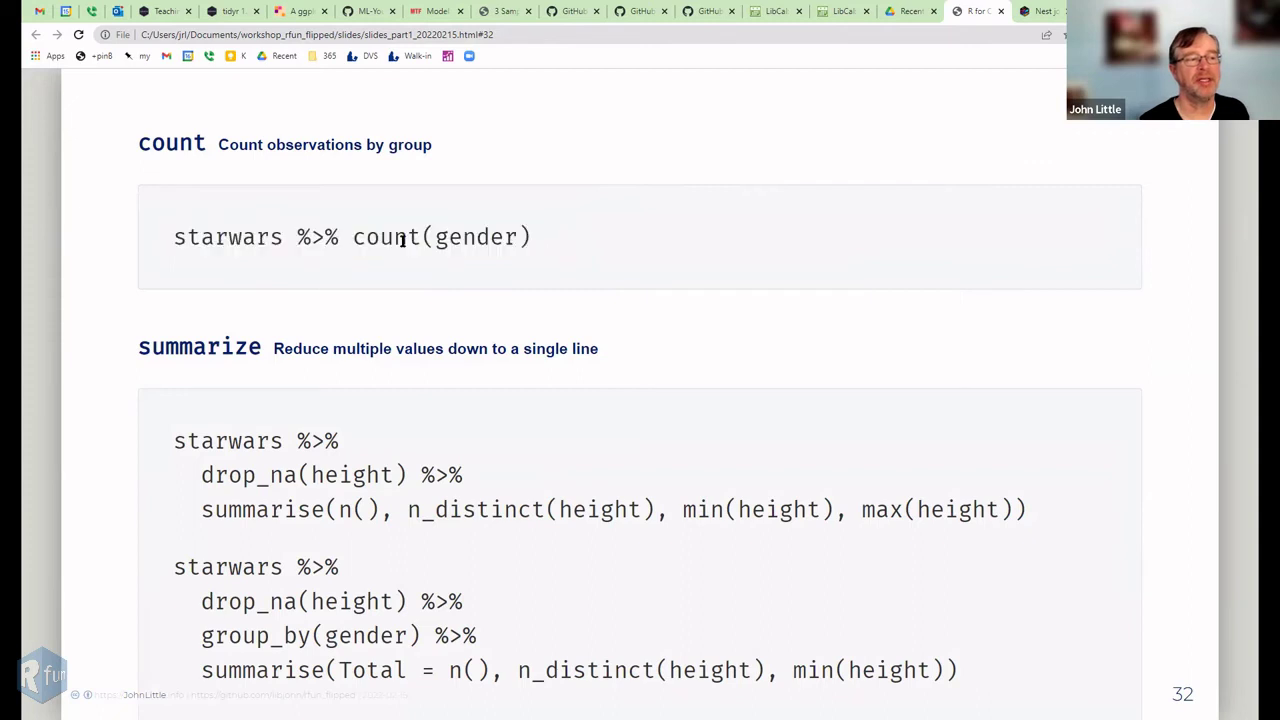
{"action": "double_click", "coordinate": [231, 237]}
{"action": "double_click", "coordinate": [390, 237]}
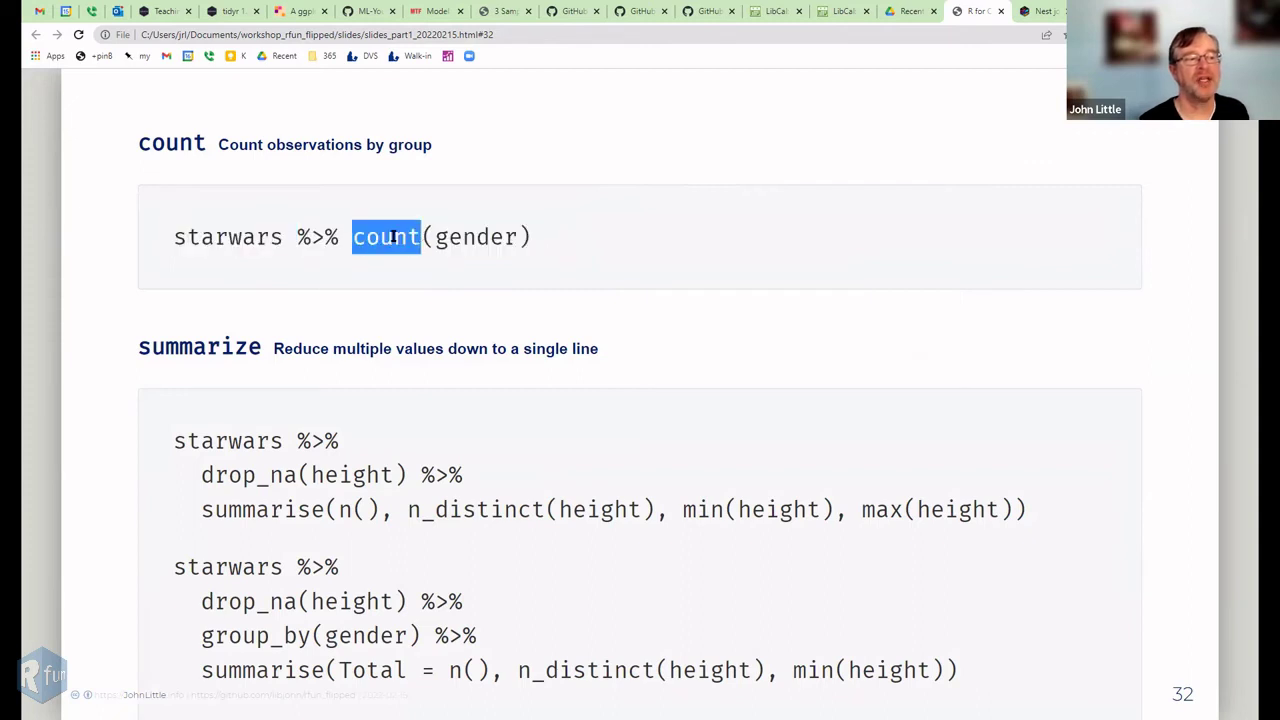
{"action": "double_click", "coordinate": [487, 238]}
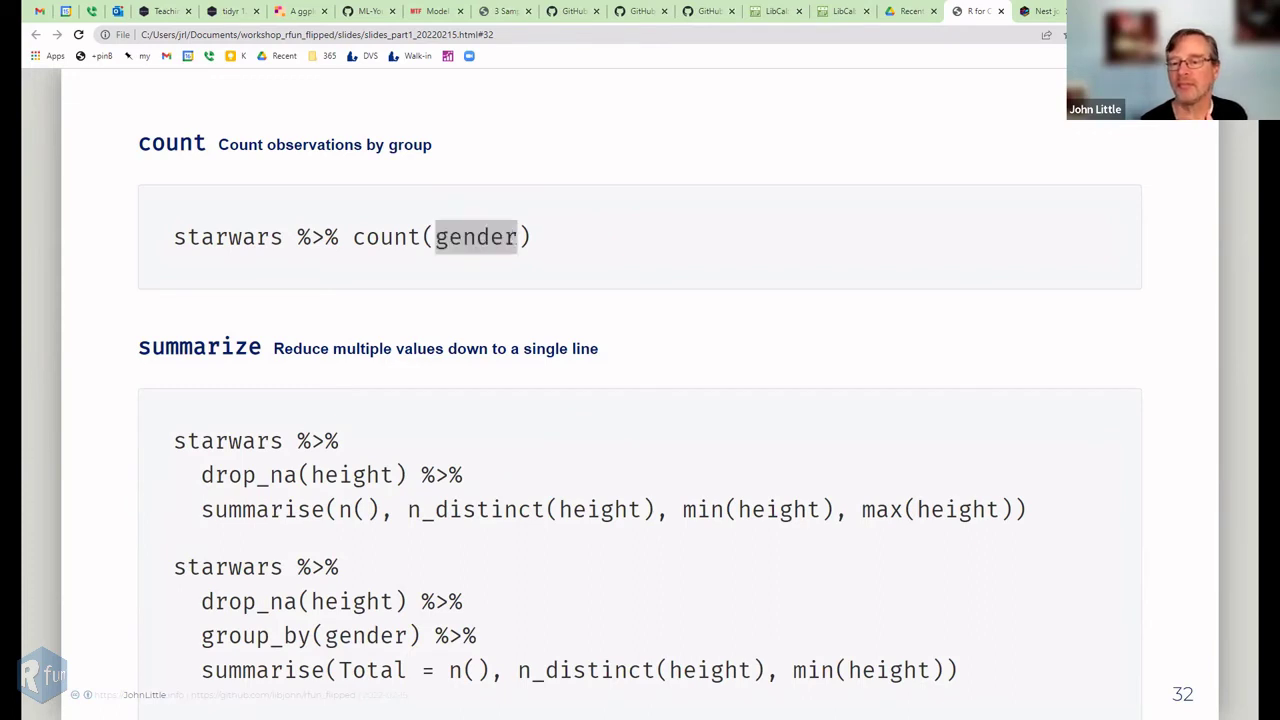
- Switch back to RStudio and run only the gapminder data set name in the count exercise chunk
{"action": "key", "text": "alt+Tab"}
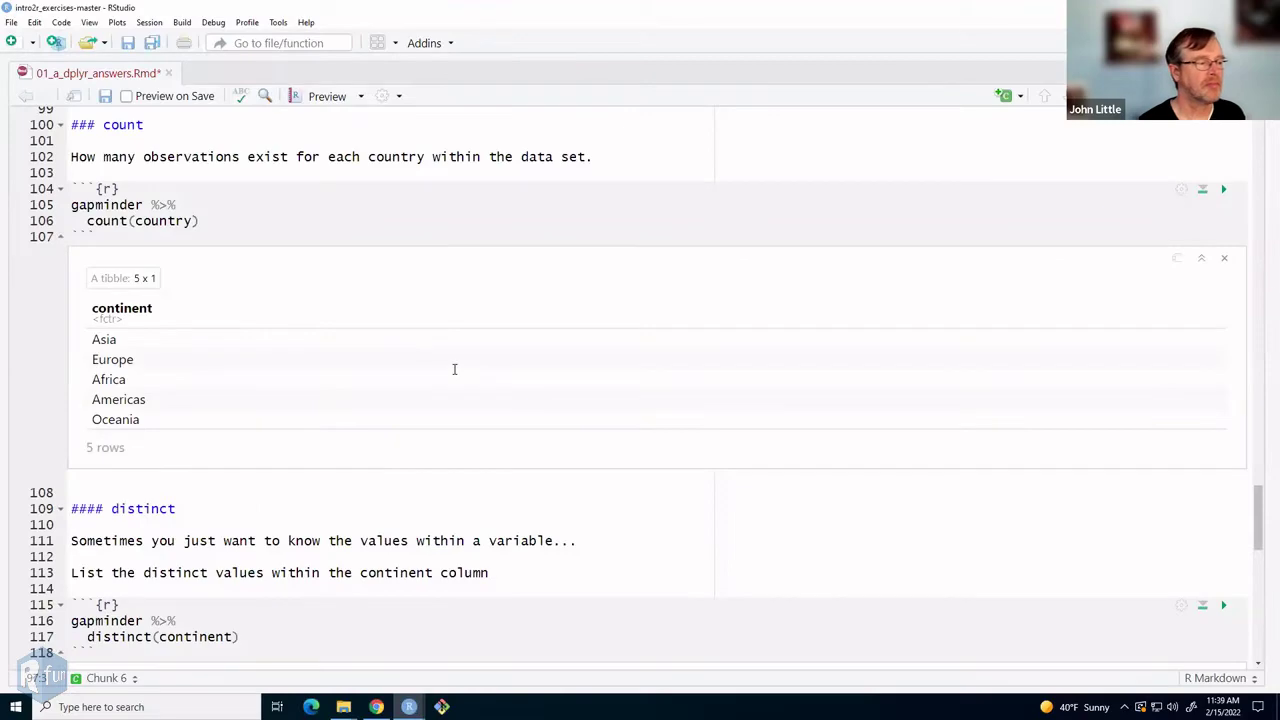
{"action": "scroll", "coordinate": [454, 369], "scroll_direction": "down", "scroll_amount": 3}
{"action": "scroll", "coordinate": [454, 369], "scroll_direction": "down", "scroll_amount": 6}
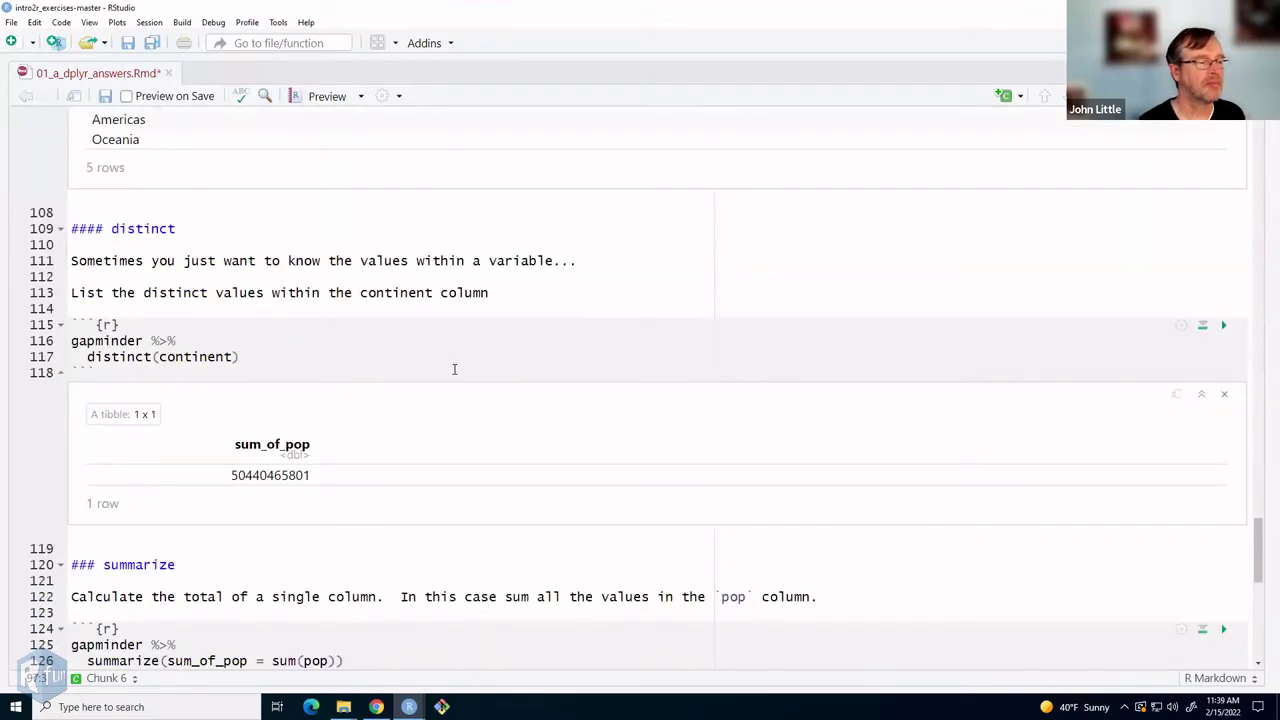
{"action": "scroll", "coordinate": [385, 343], "scroll_direction": "down", "scroll_amount": 4}
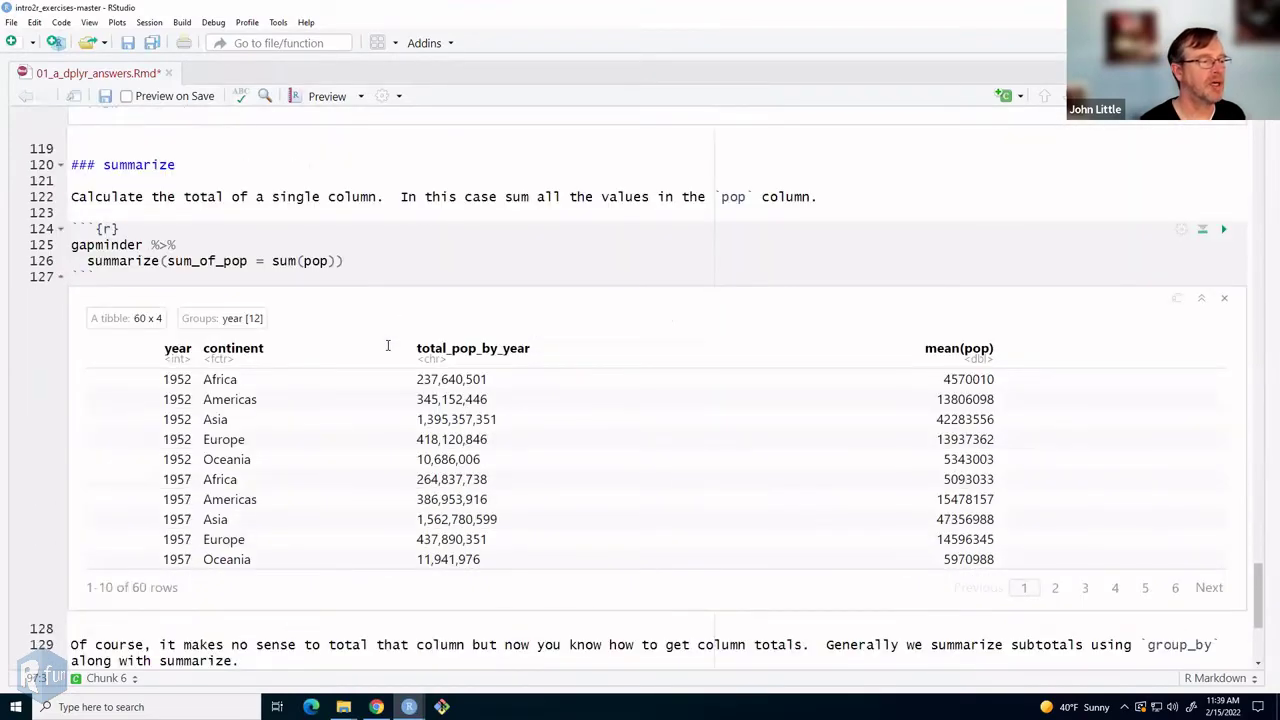
{"action": "scroll", "coordinate": [388, 345], "scroll_direction": "up", "scroll_amount": 9}
{"action": "scroll", "coordinate": [388, 345], "scroll_direction": "up", "scroll_amount": 6}
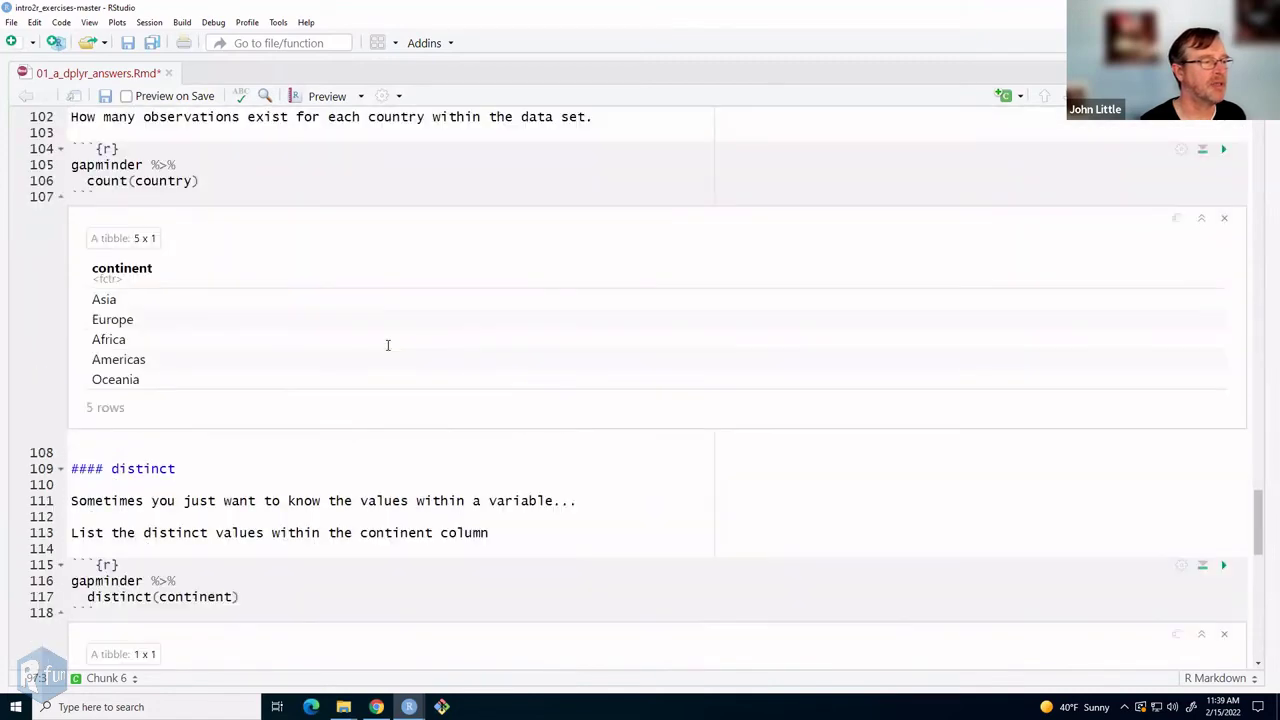
{"action": "left_click", "coordinate": [186, 325]}
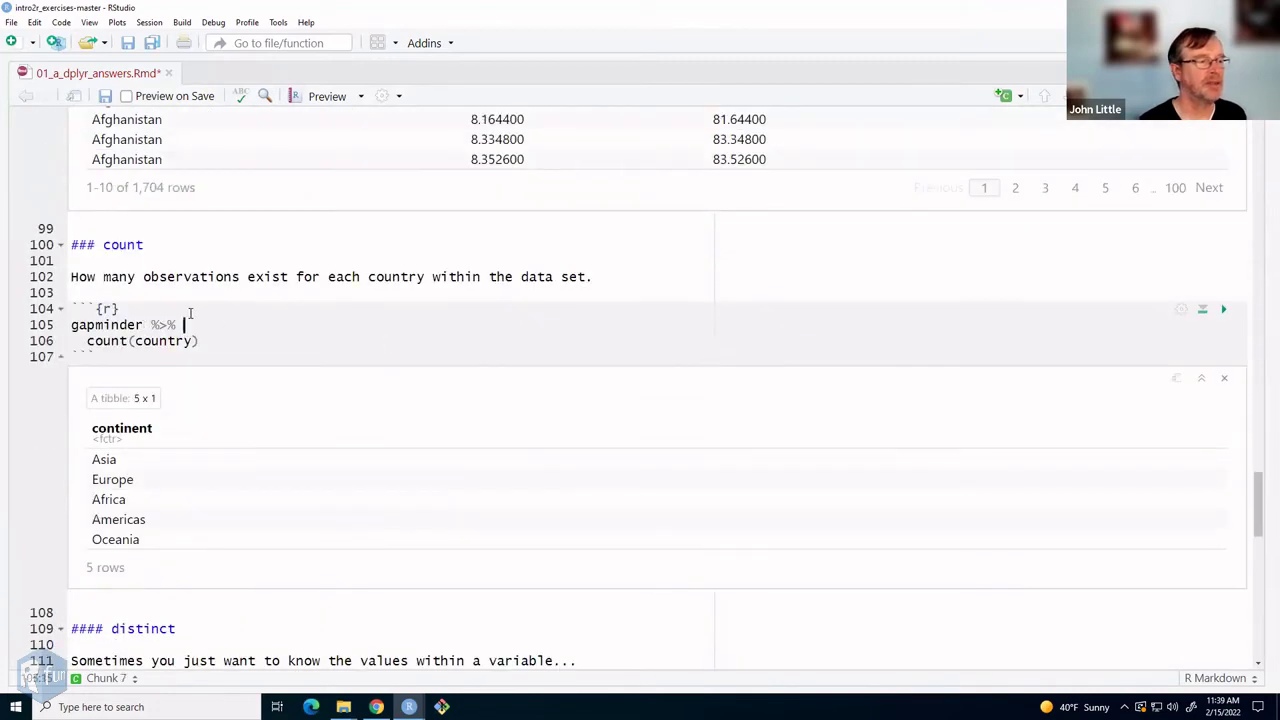
{"action": "left_click", "coordinate": [112, 325]}
{"action": "double_click", "coordinate": [112, 325]}
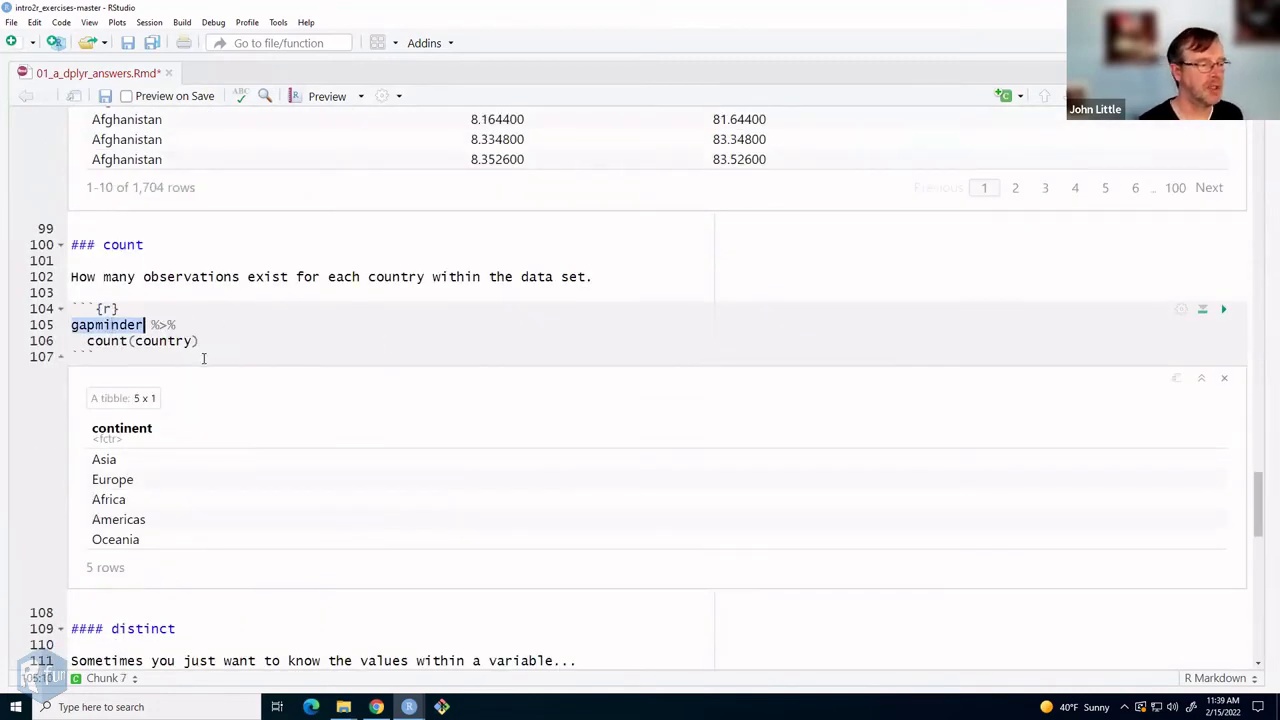
{"action": "key", "text": "ctrl+Return"}
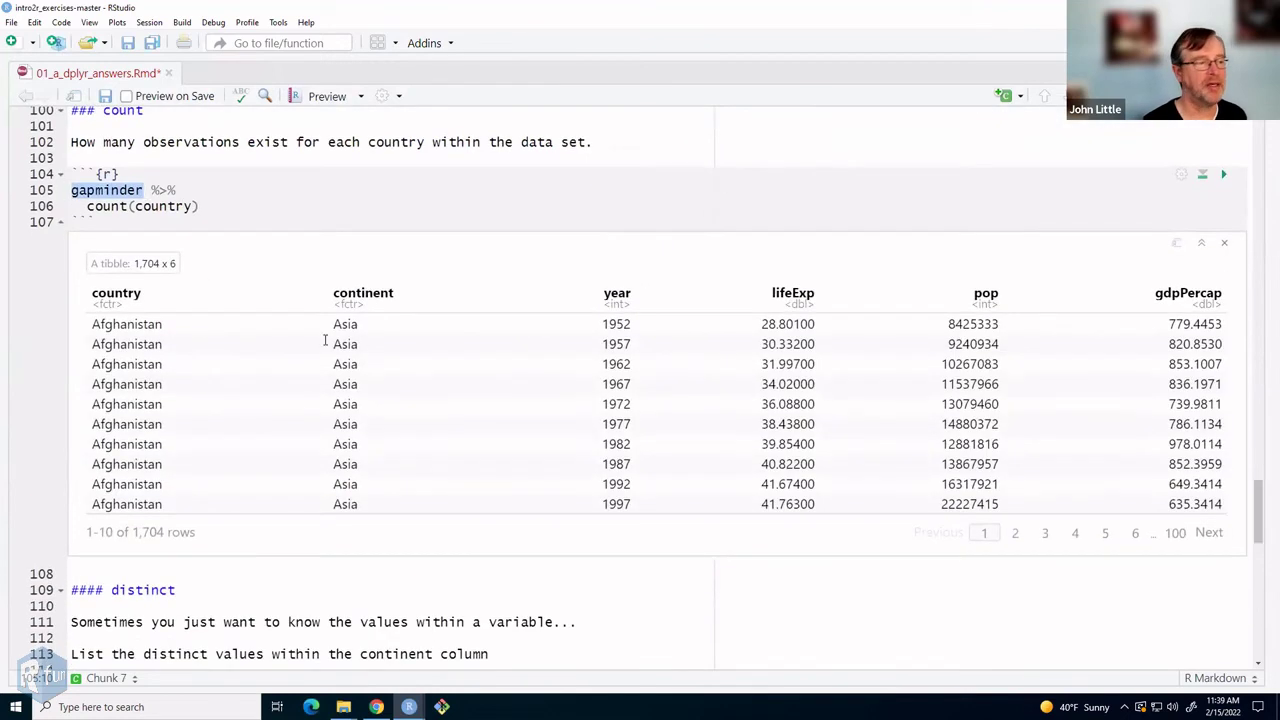
- Highlight the country variable and count function, run gapminder %>% count(country), and highlight Afghanistan in its output
{"action": "double_click", "coordinate": [164, 206]}
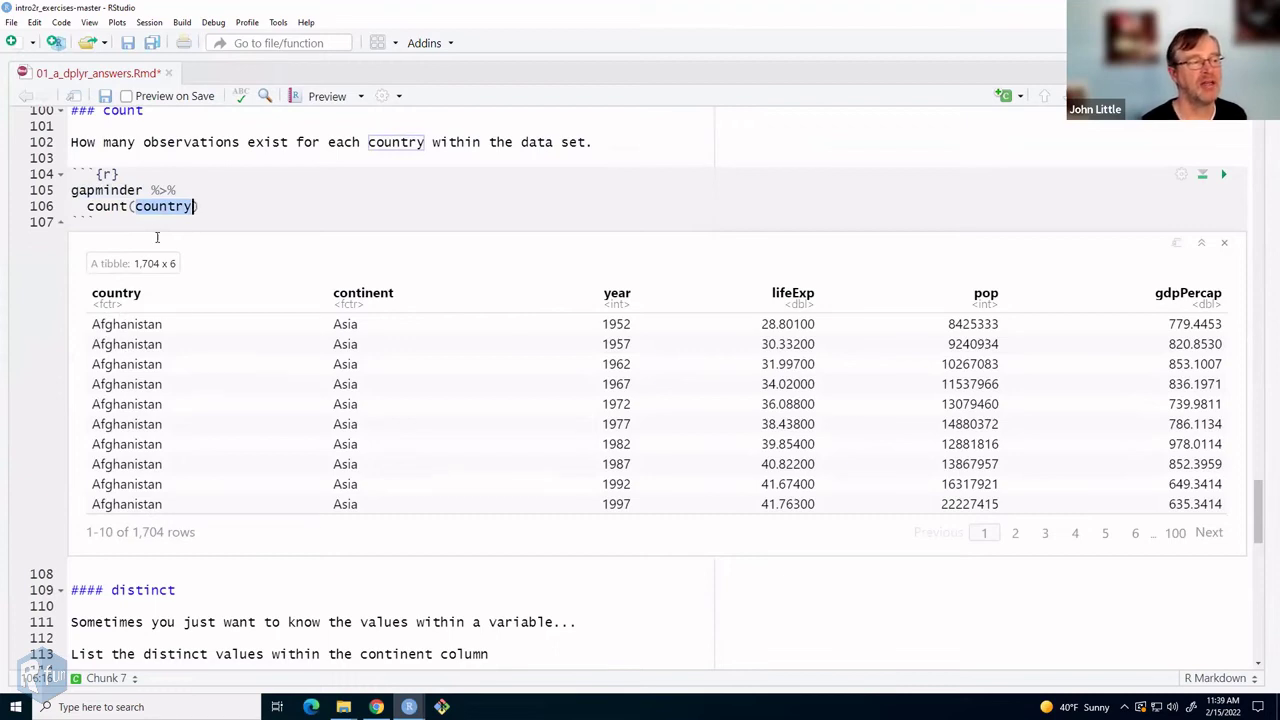
{"action": "left_click", "coordinate": [113, 206]}
{"action": "double_click", "coordinate": [113, 206]}
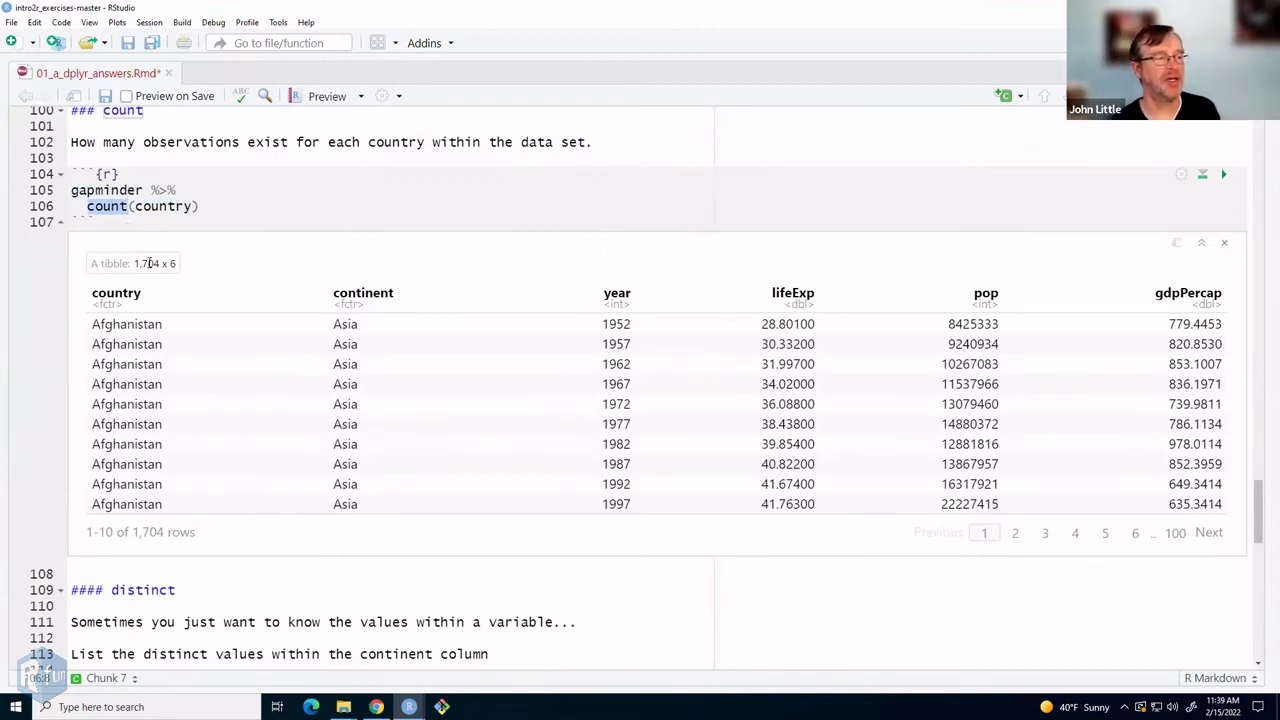
{"action": "left_click", "coordinate": [166, 206]}
{"action": "left_click", "coordinate": [229, 206]}
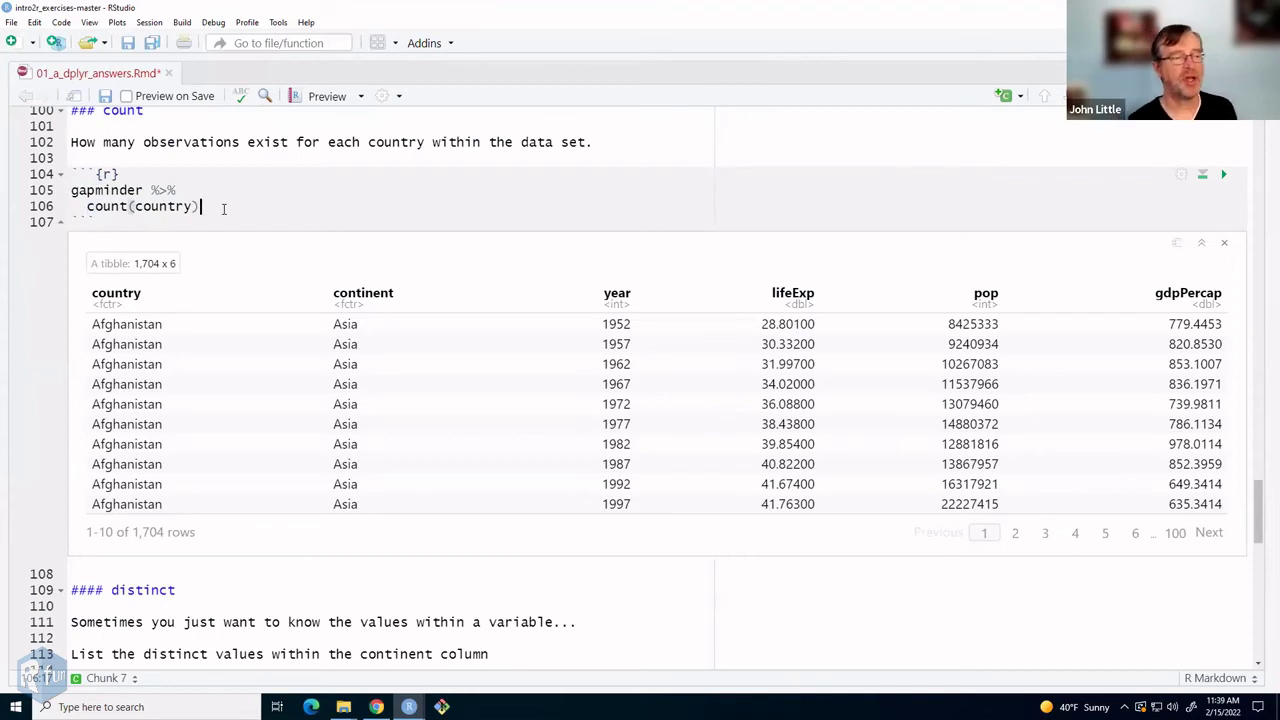
{"action": "key", "text": "ctrl+Return"}
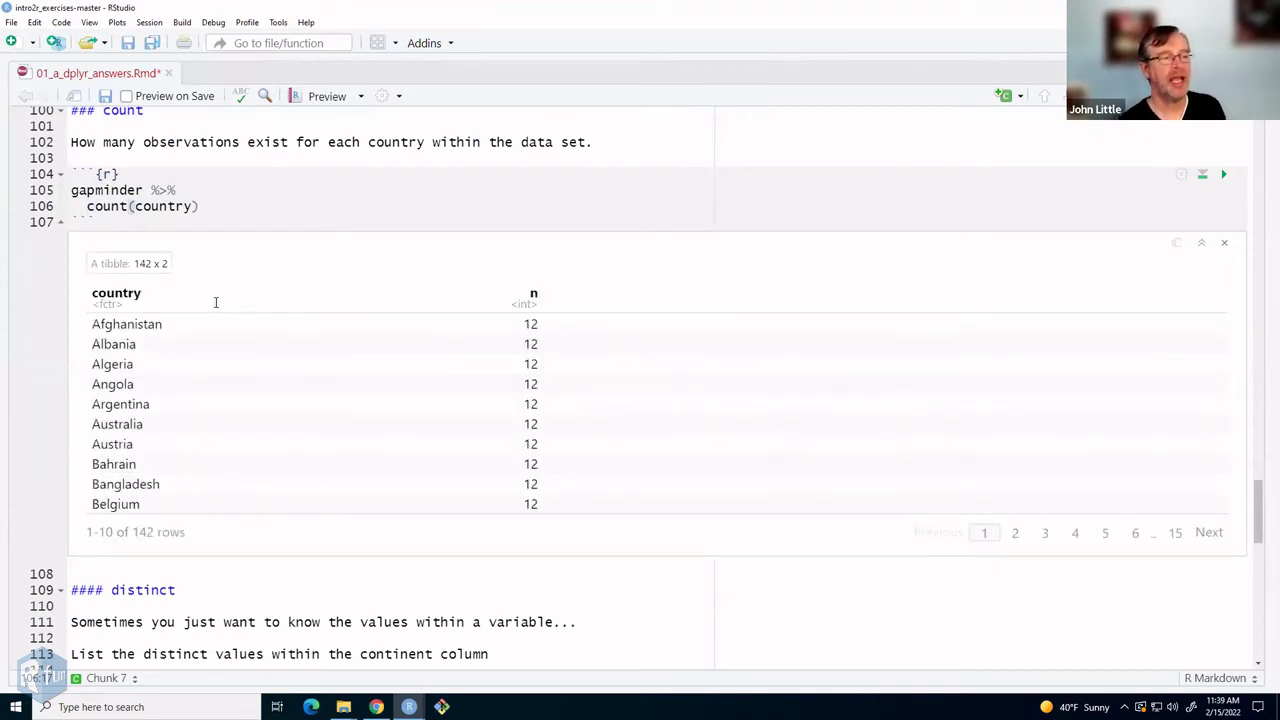
{"action": "double_click", "coordinate": [126, 324]}
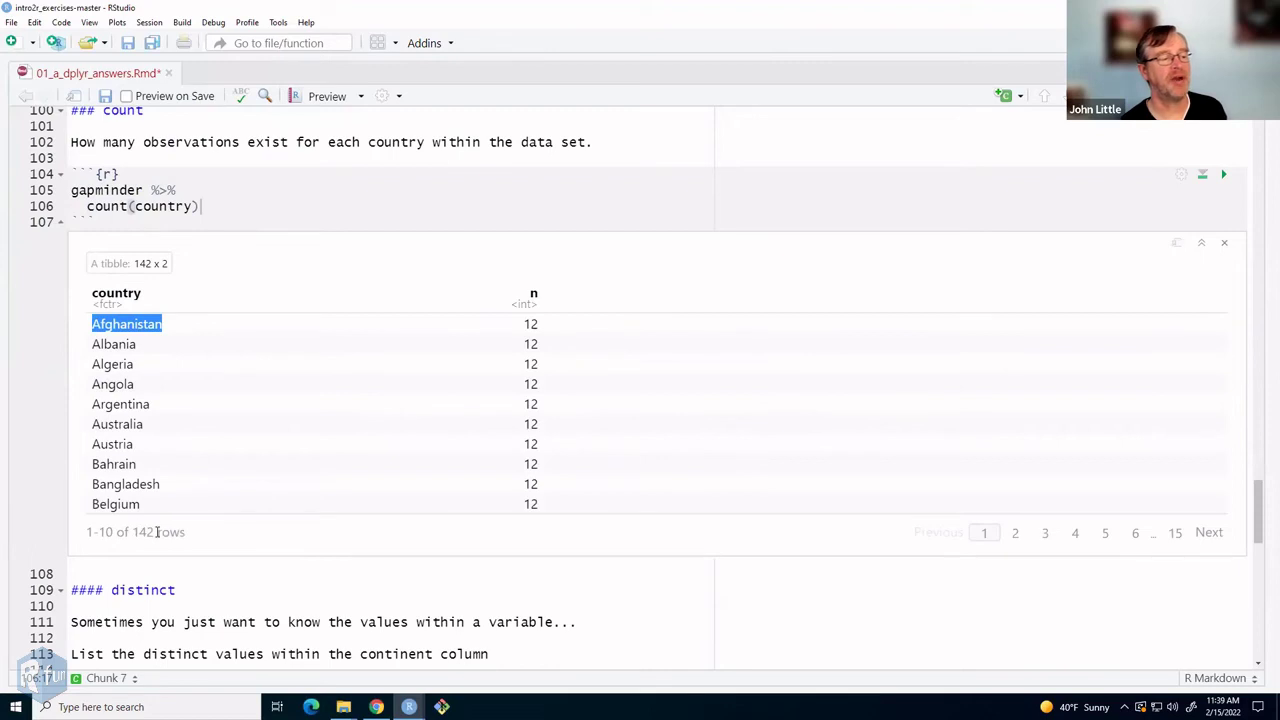
- Begin a second expression in the count chunk with the starwars data set, leaving a blank line after count(country)
{"action": "left_click", "coordinate": [228, 207]}
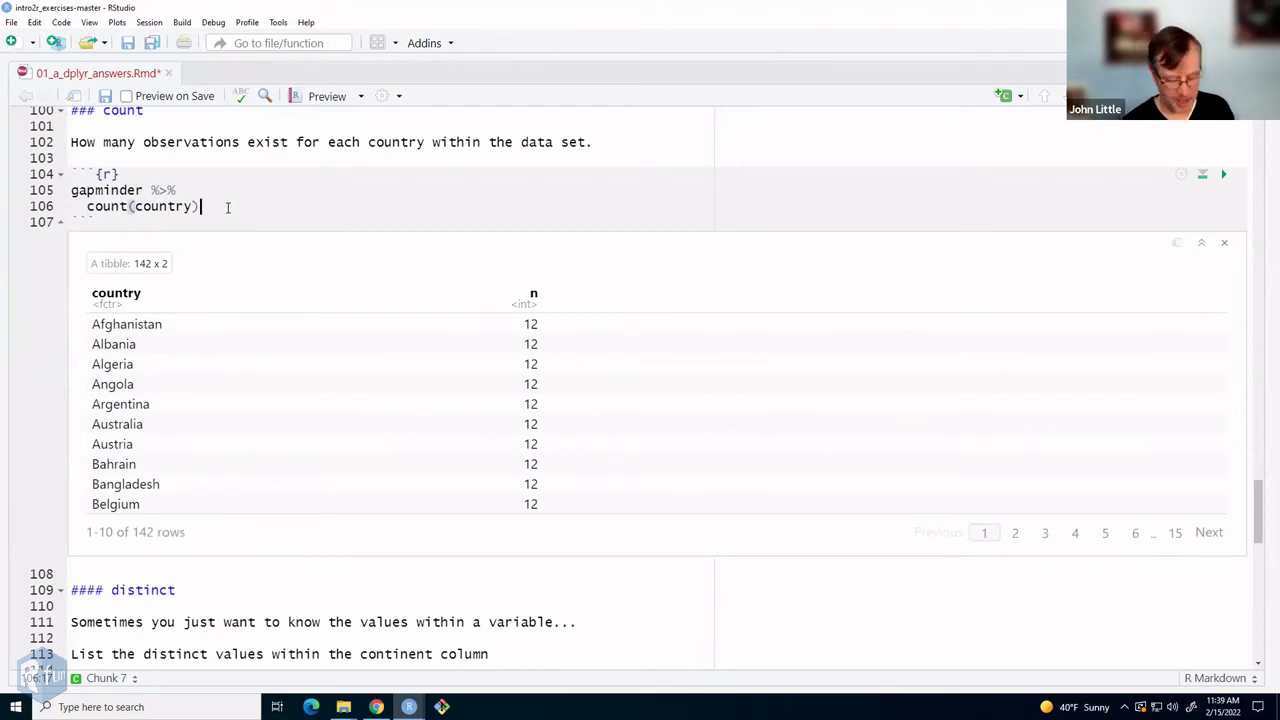
{"action": "key", "text": "Return"}
{"action": "key", "text": "Return"}
{"action": "type", "text": "star"}
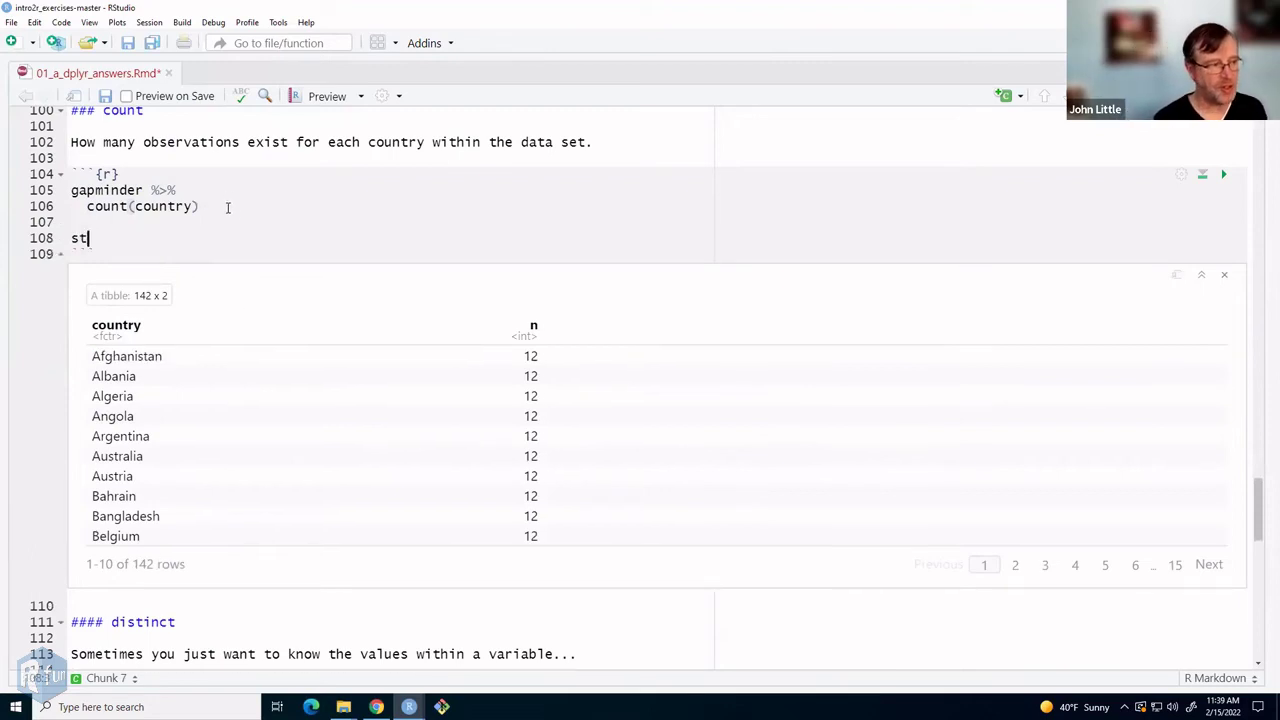
{"action": "key", "text": "Down"}
{"action": "key", "text": "Down"}
{"action": "key", "text": "Down"}
{"action": "key", "text": "Down"}
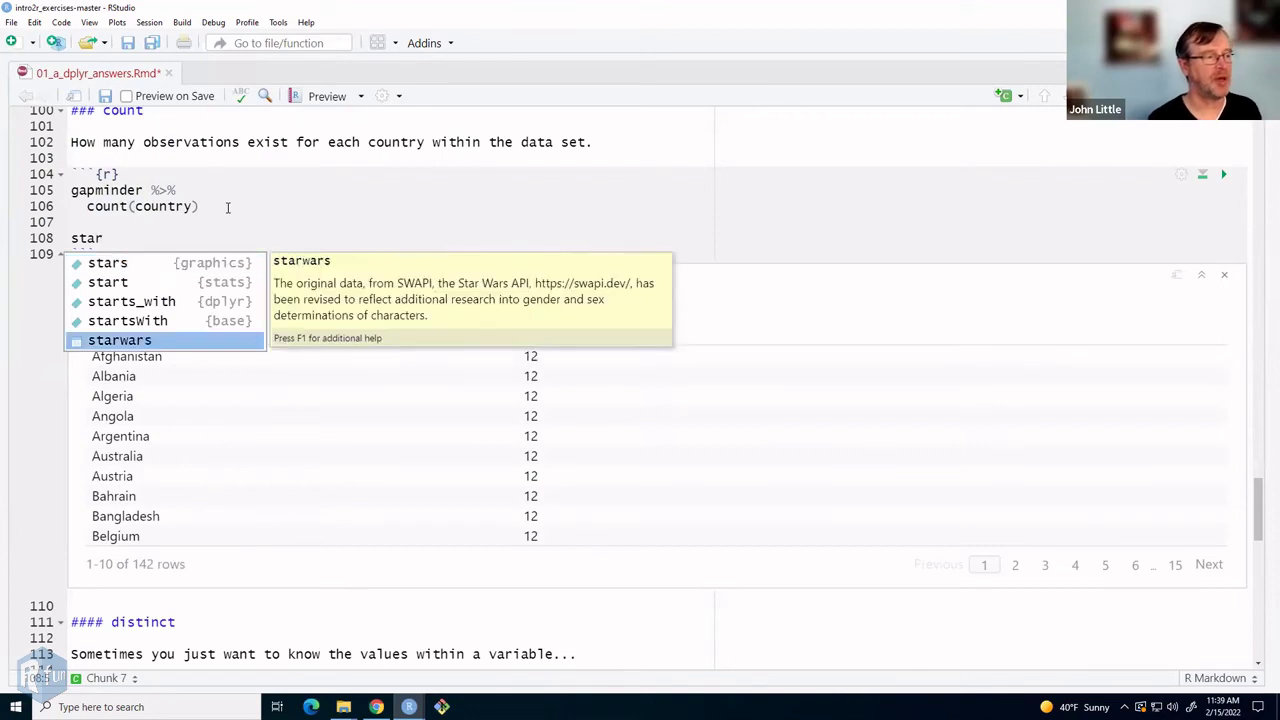
{"action": "key", "text": "Return"}
- Pipe starwars into count(gender) on a new line and run the whole chunk
{"action": "key", "text": "ctrl+shift+m"}
{"action": "key", "text": "Return"}
{"action": "type", "text": "cou"}
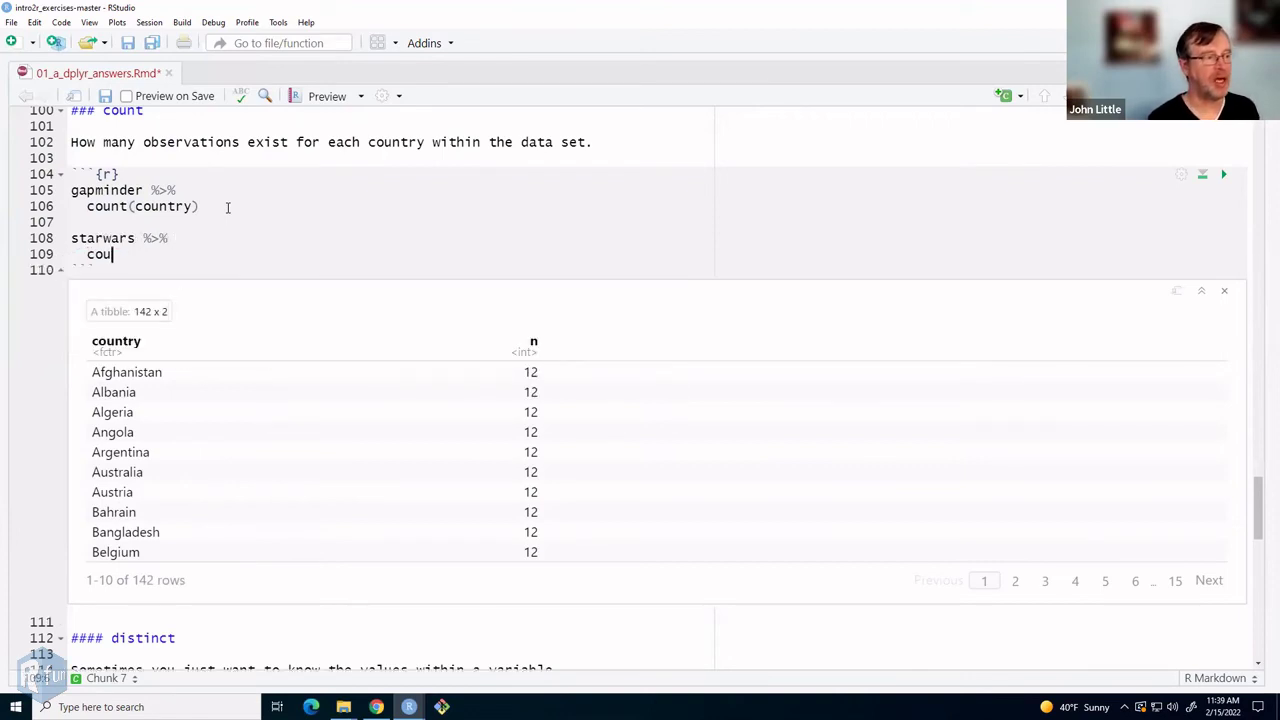
{"action": "type", "text": "nt(gender"}
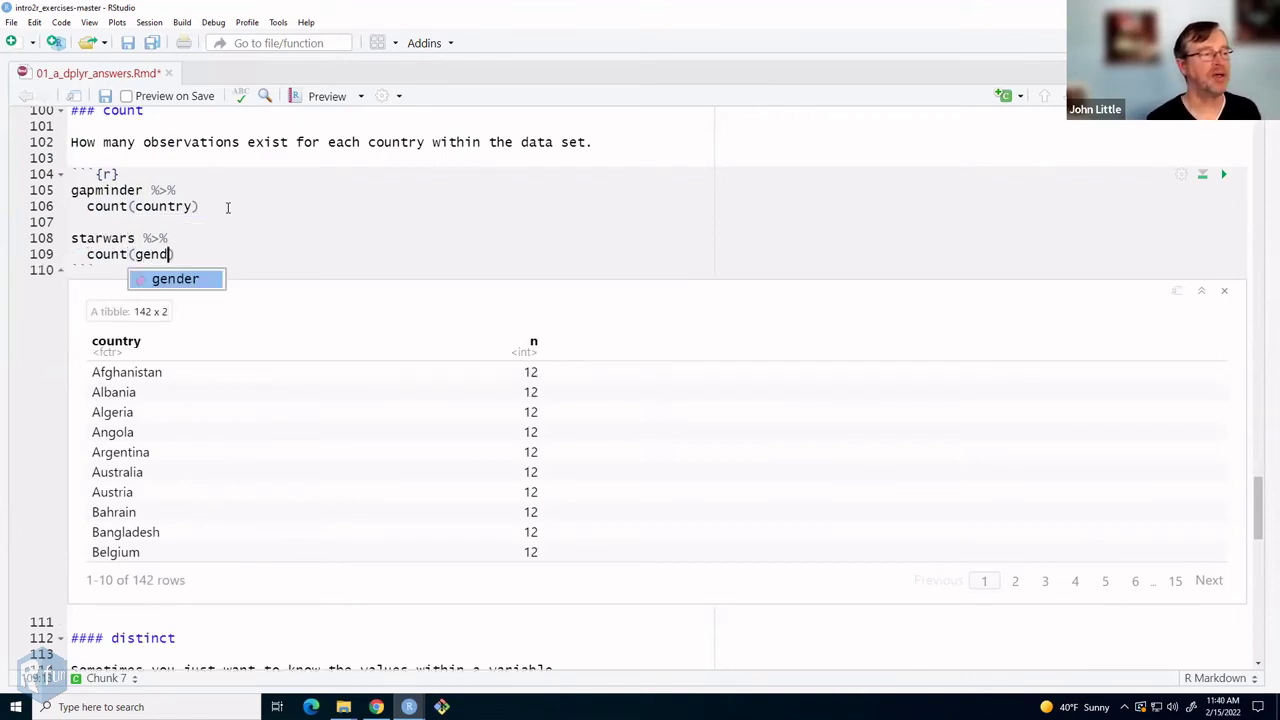
{"action": "key", "text": "ctrl+shift+Return"}
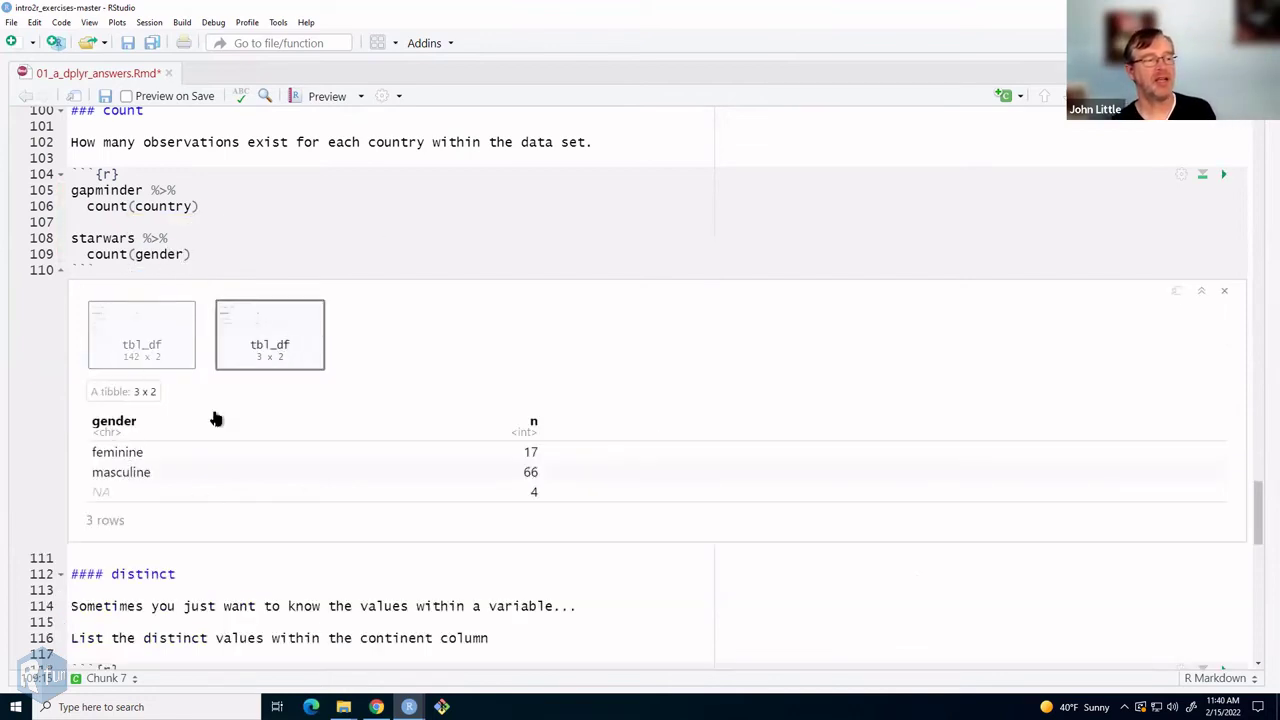
- Examine the feminine row and the NA count in the starwars gender output
{"action": "left_click_drag", "start_coordinate": [538, 451], "coordinate": [92, 452]}
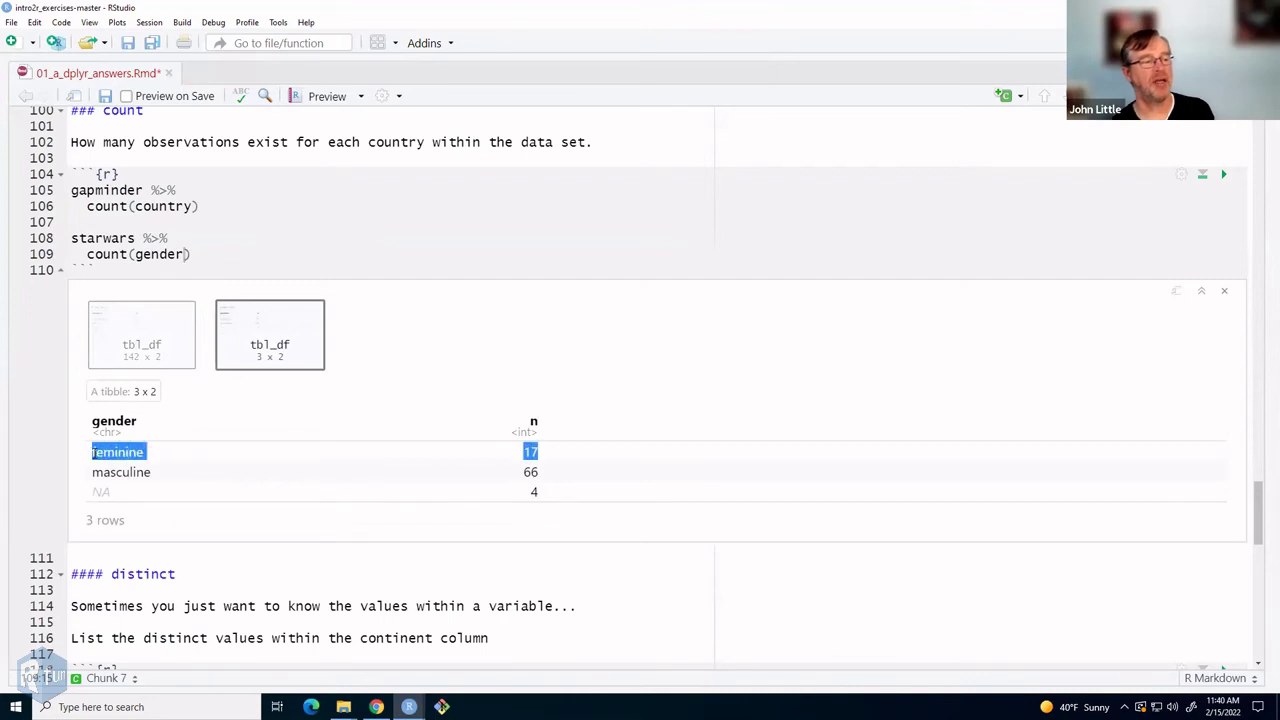
{"action": "left_click", "coordinate": [544, 491]}
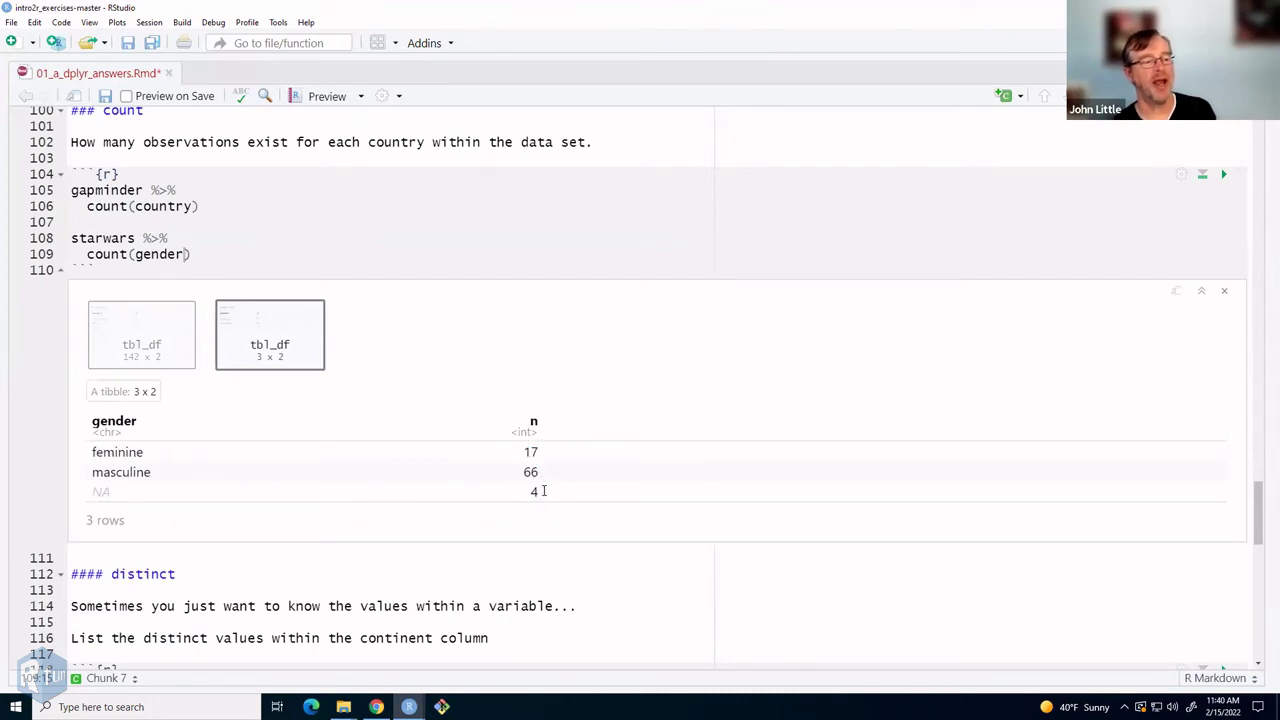
{"action": "left_click_drag", "start_coordinate": [544, 491], "coordinate": [282, 491]}
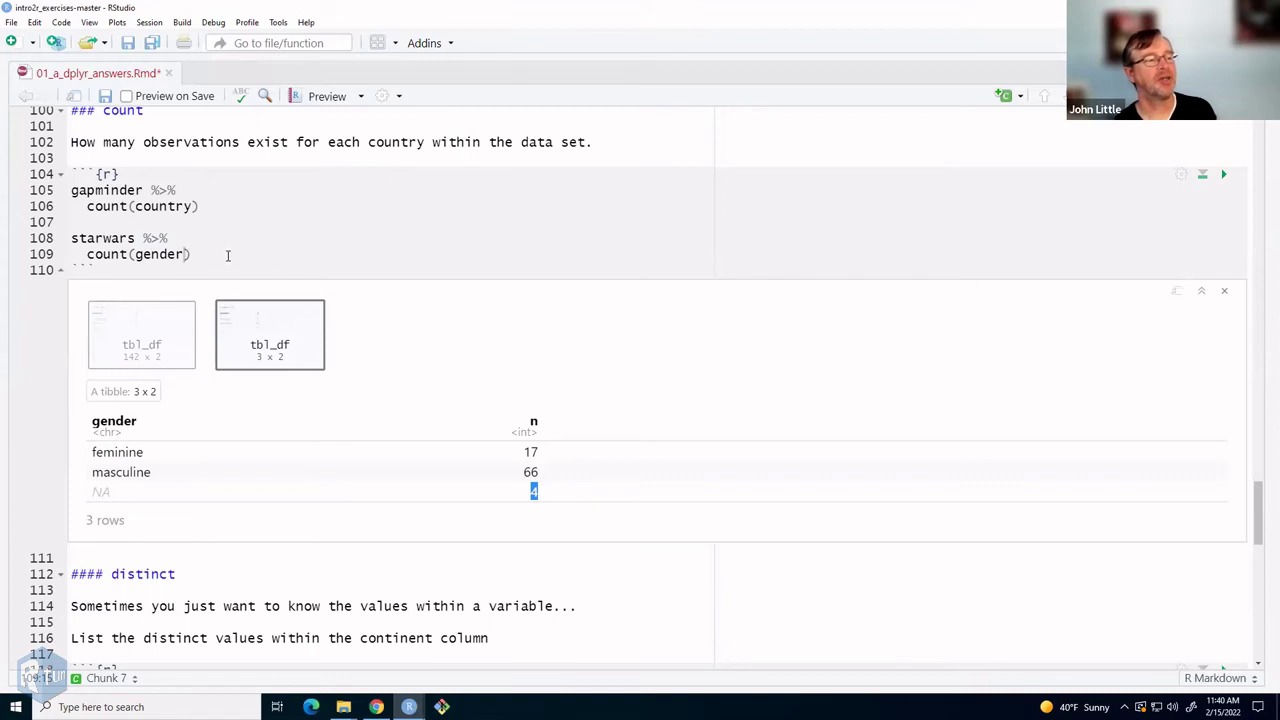
- Insert drop_na(gender) %>% between starwars and count(gender), and rerun the chunk
{"action": "left_click", "coordinate": [197, 234]}
{"action": "key", "text": "Return"}
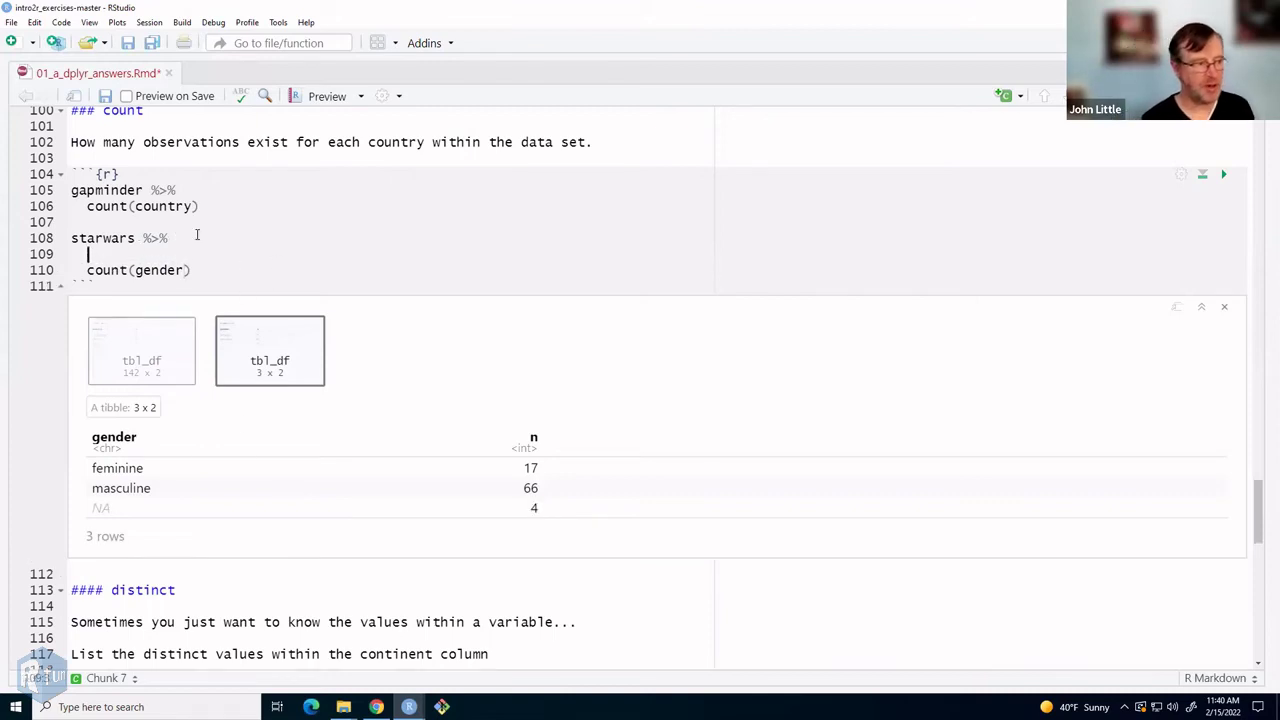
{"action": "type", "text": "drop"}
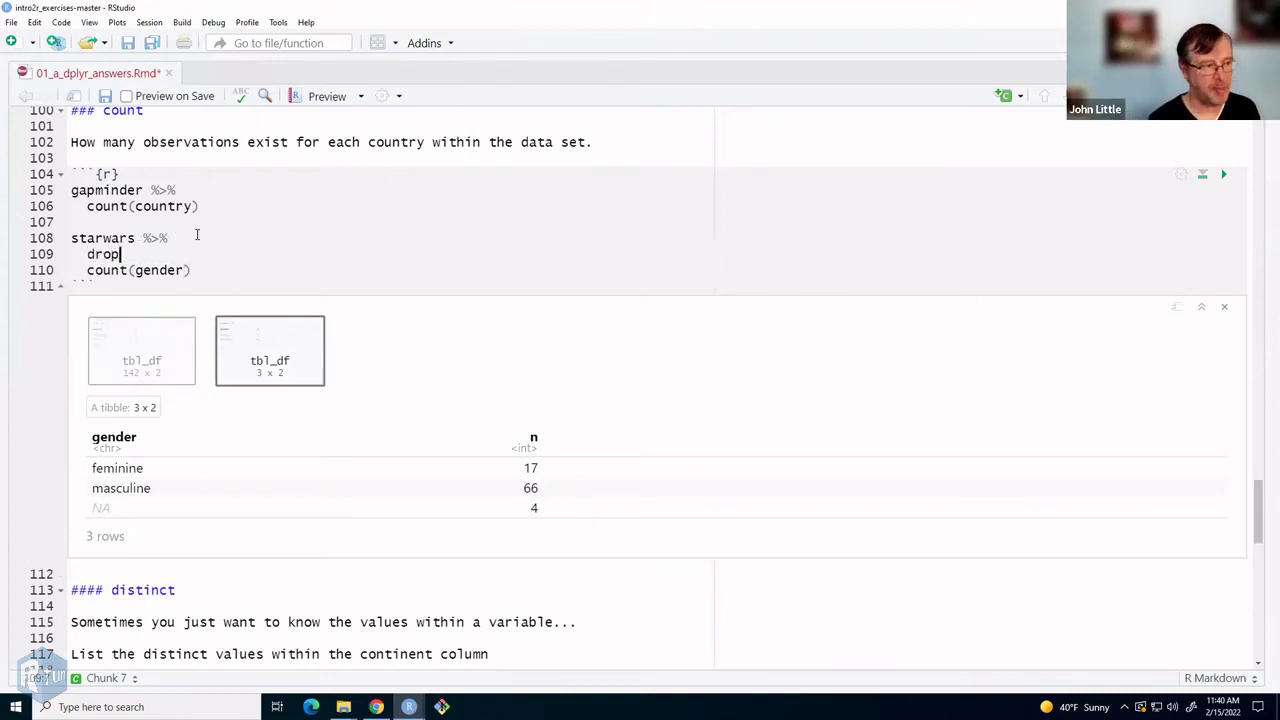
{"action": "type", "text": "_na(gender"}
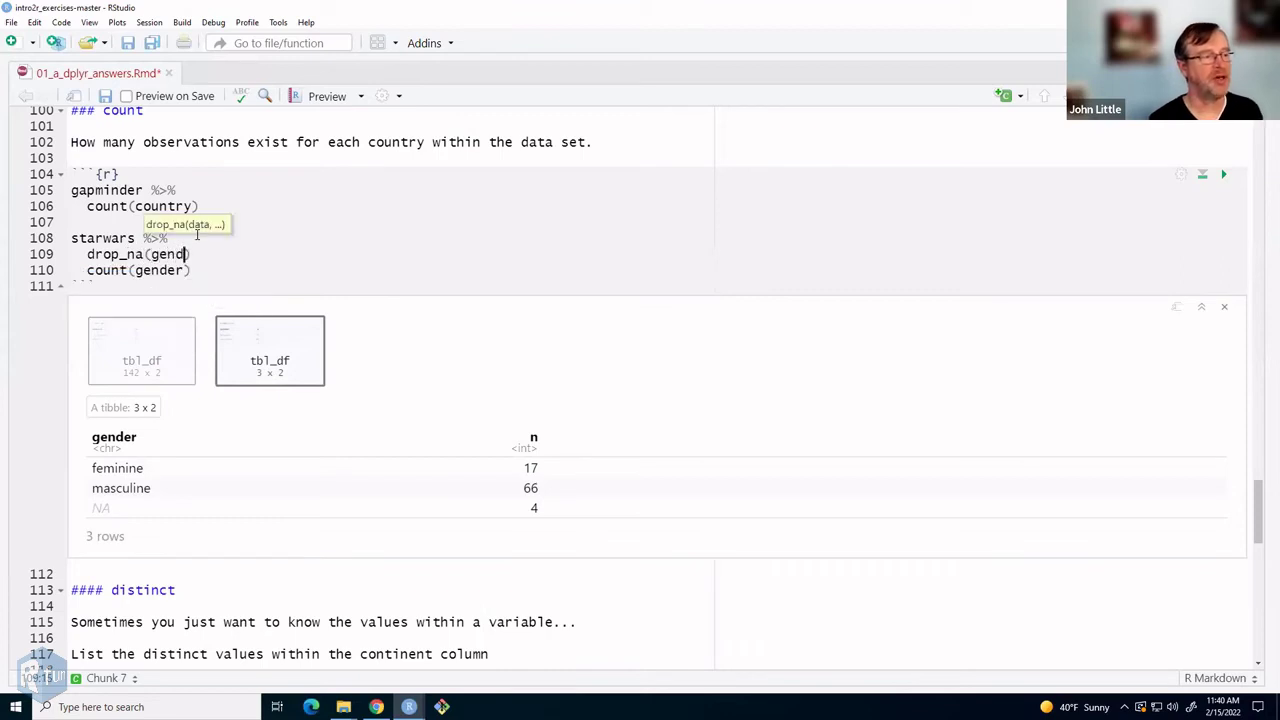
{"action": "type", "text": ") %>%"}
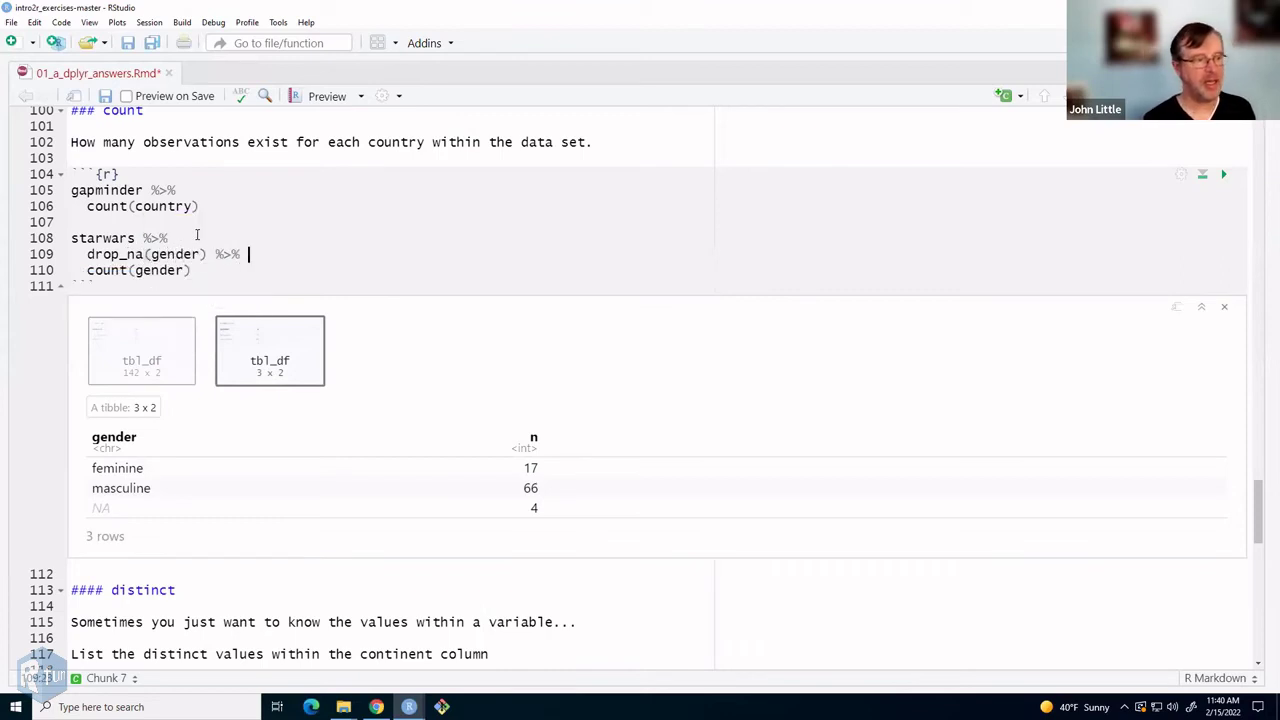
{"action": "key", "text": "ctrl+shift+Return"}
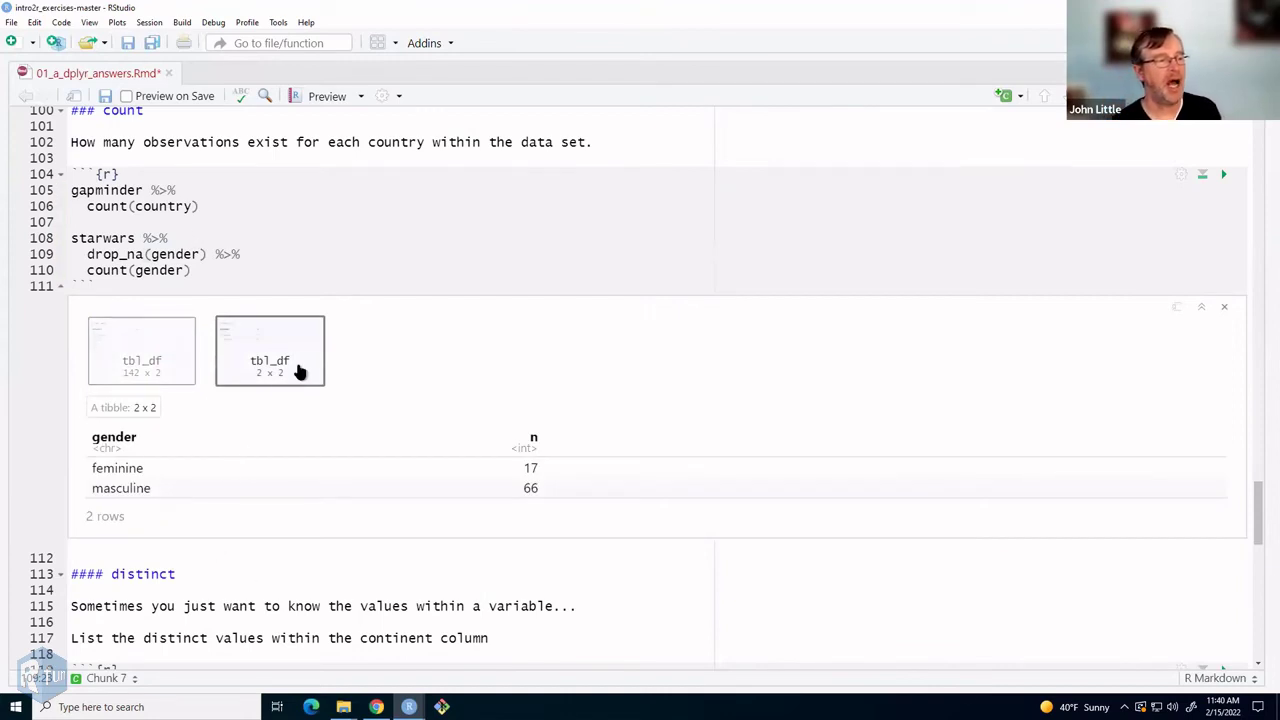
- Pipe count(gender) into arrange(desc(n)) on a new line and rerun the chunk
{"action": "left_click", "coordinate": [186, 270]}
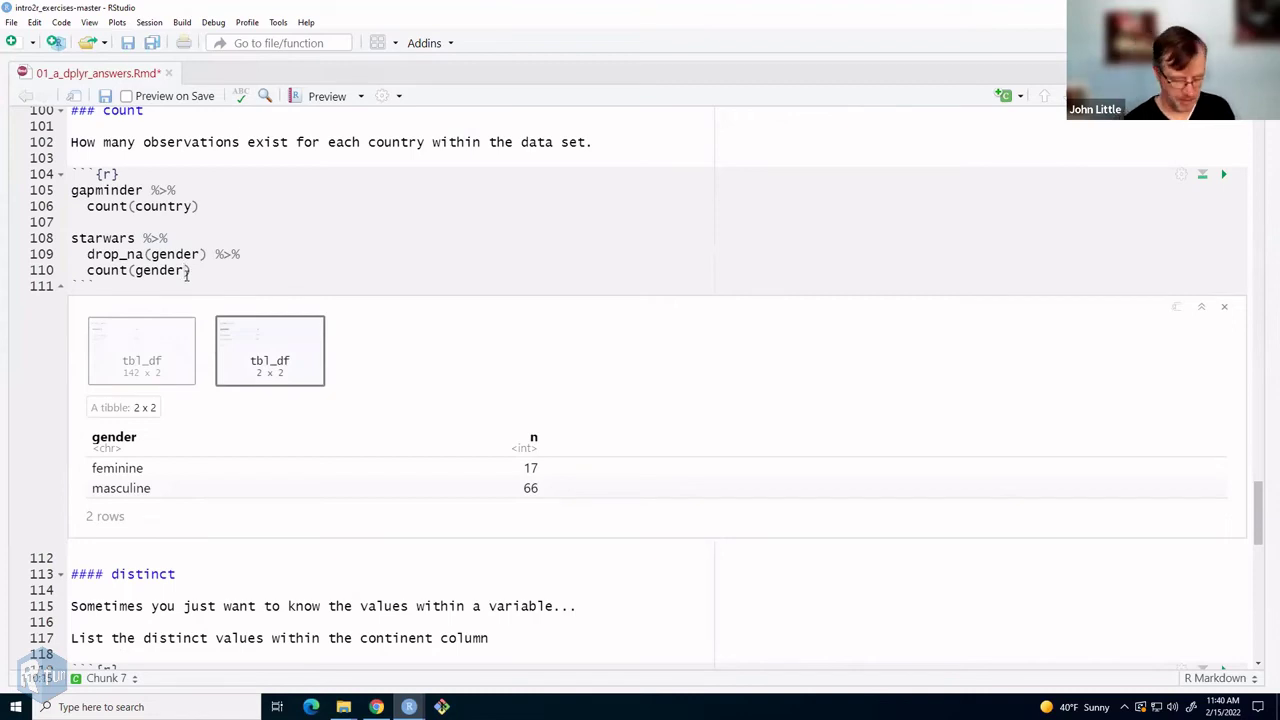
{"action": "key", "text": "End"}
{"action": "key", "text": "ctrl+shift+m"}
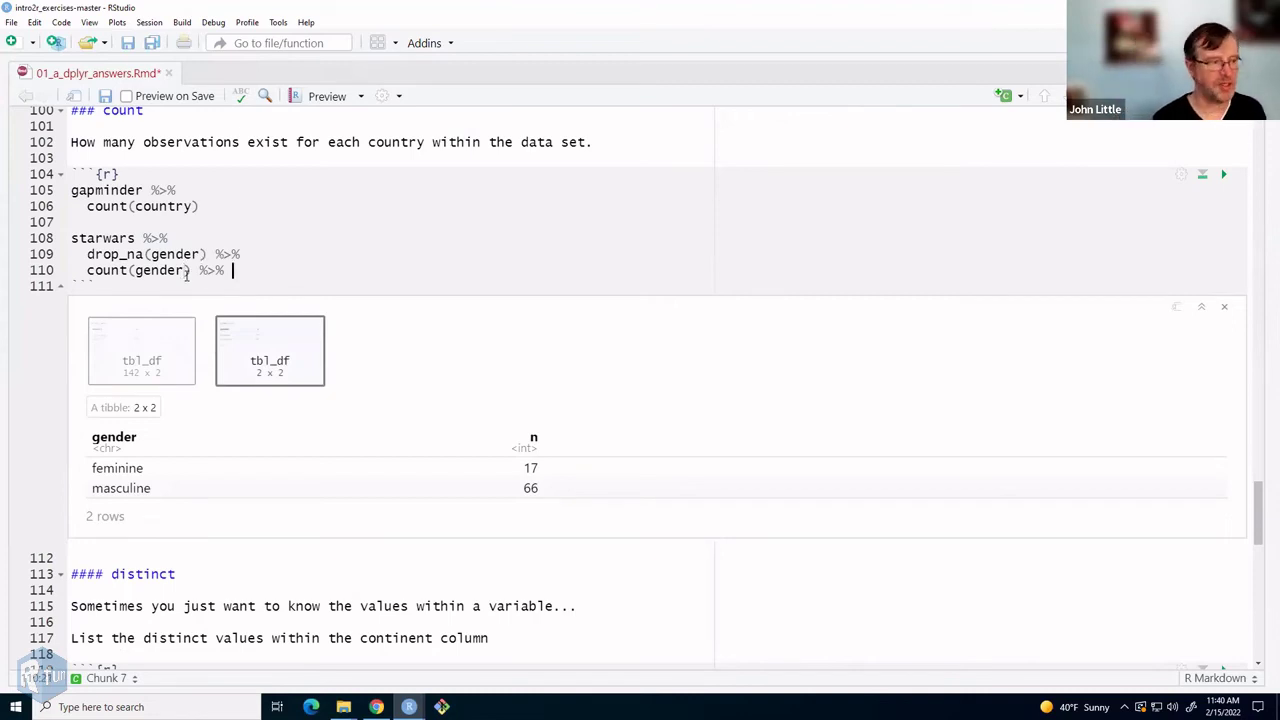
{"action": "key", "text": "Return"}
{"action": "type", "text": "arr"}
{"action": "key", "text": "Tab"}
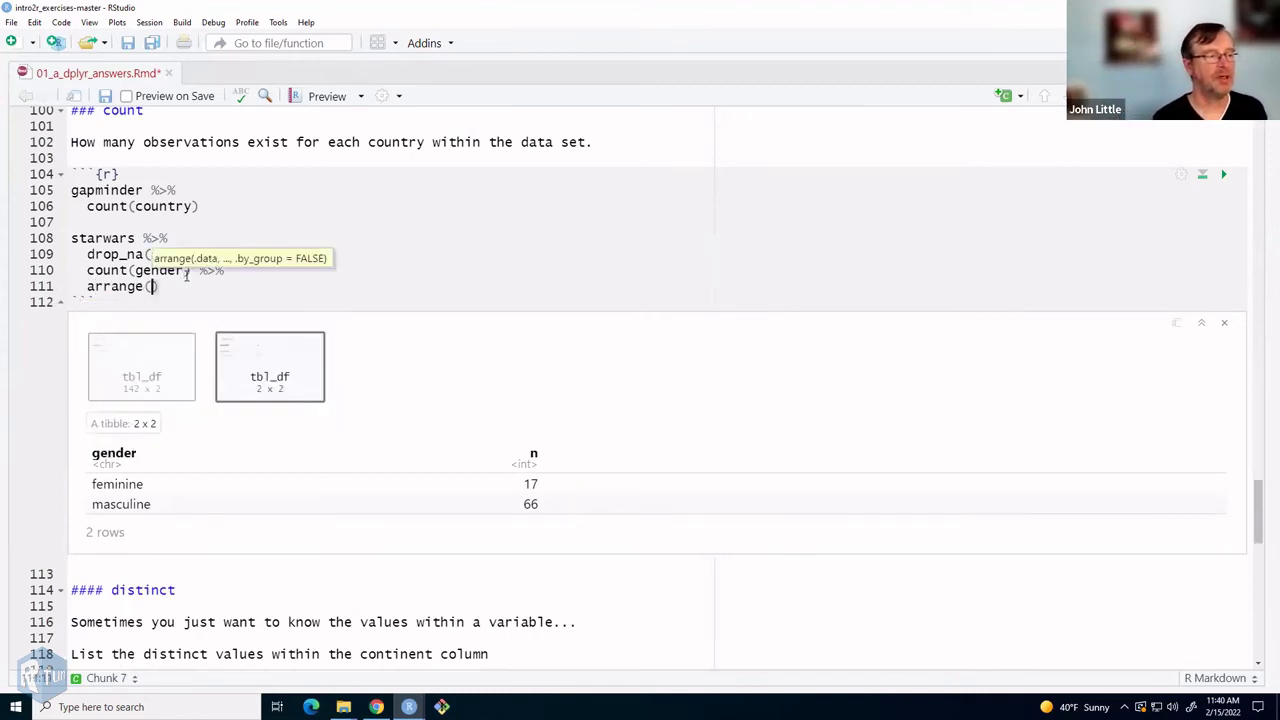
{"action": "type", "text": "desc"}
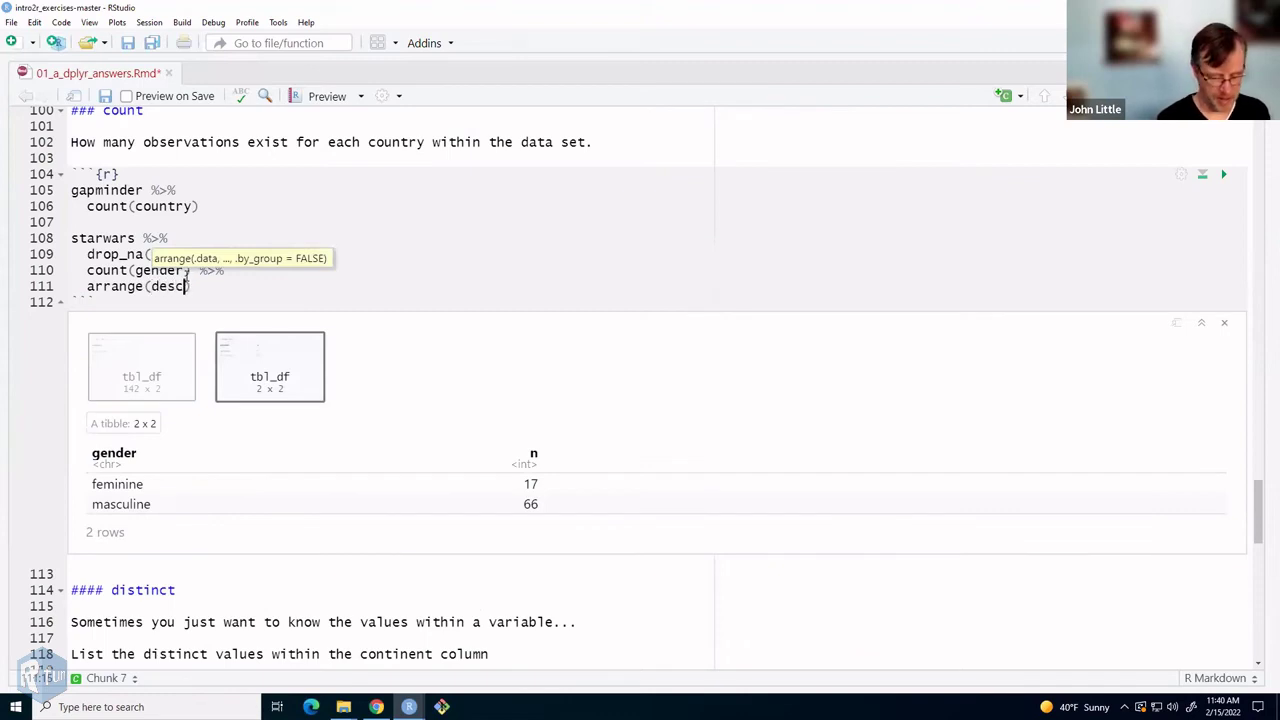
{"action": "type", "text": "(n"}
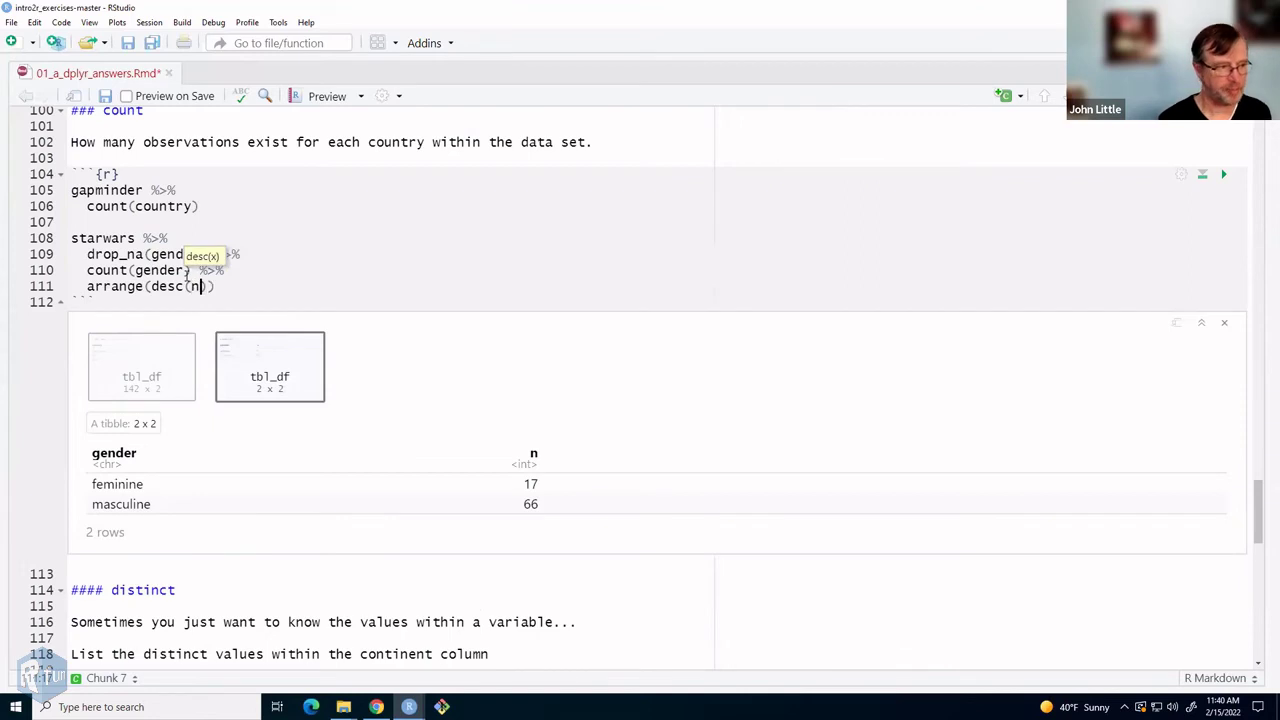
{"action": "key", "text": "ctrl+shift+Return"}
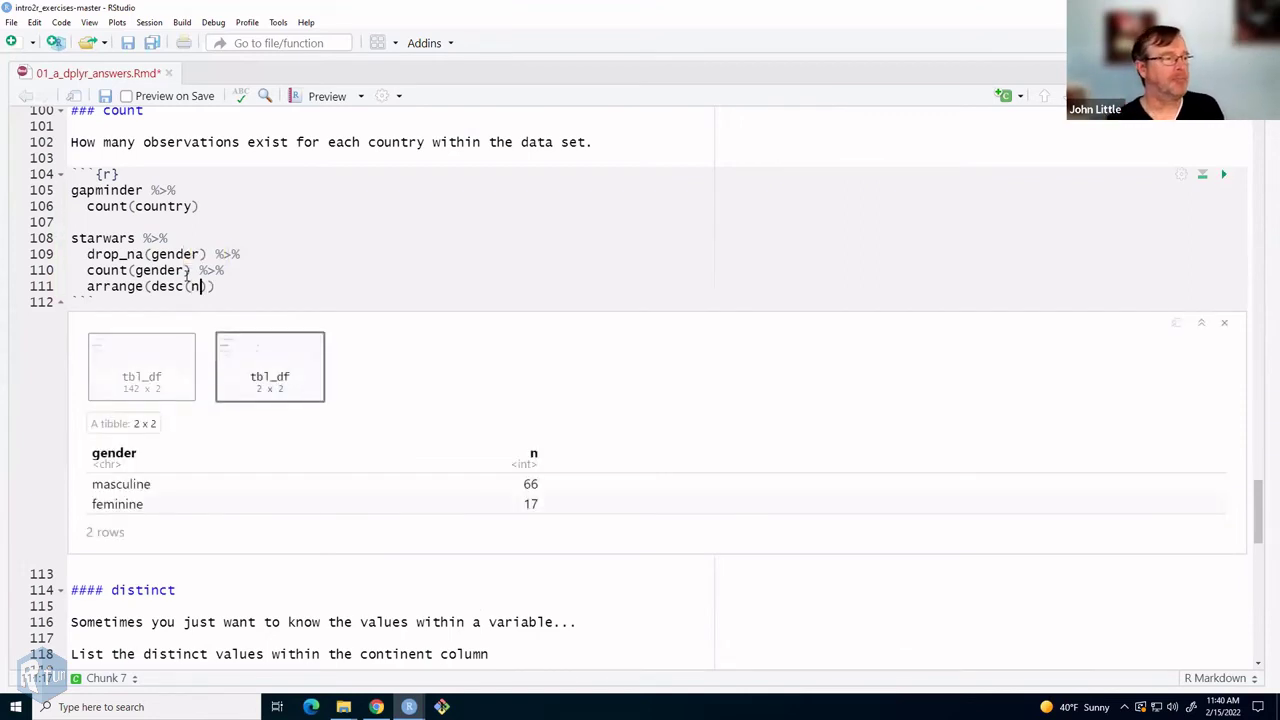
- Examine the sorted starwars output, highlighting the gender column heading and the masculine value
{"action": "left_click", "coordinate": [304, 293]}
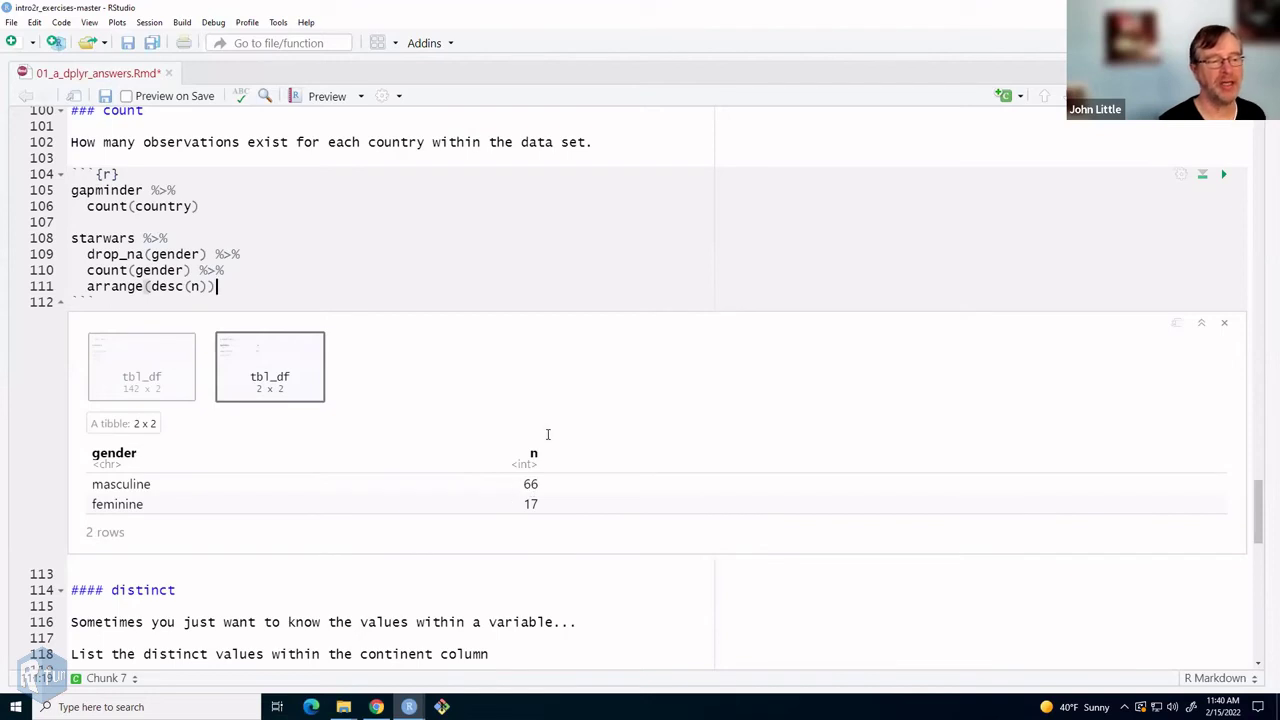
{"action": "double_click", "coordinate": [130, 452]}
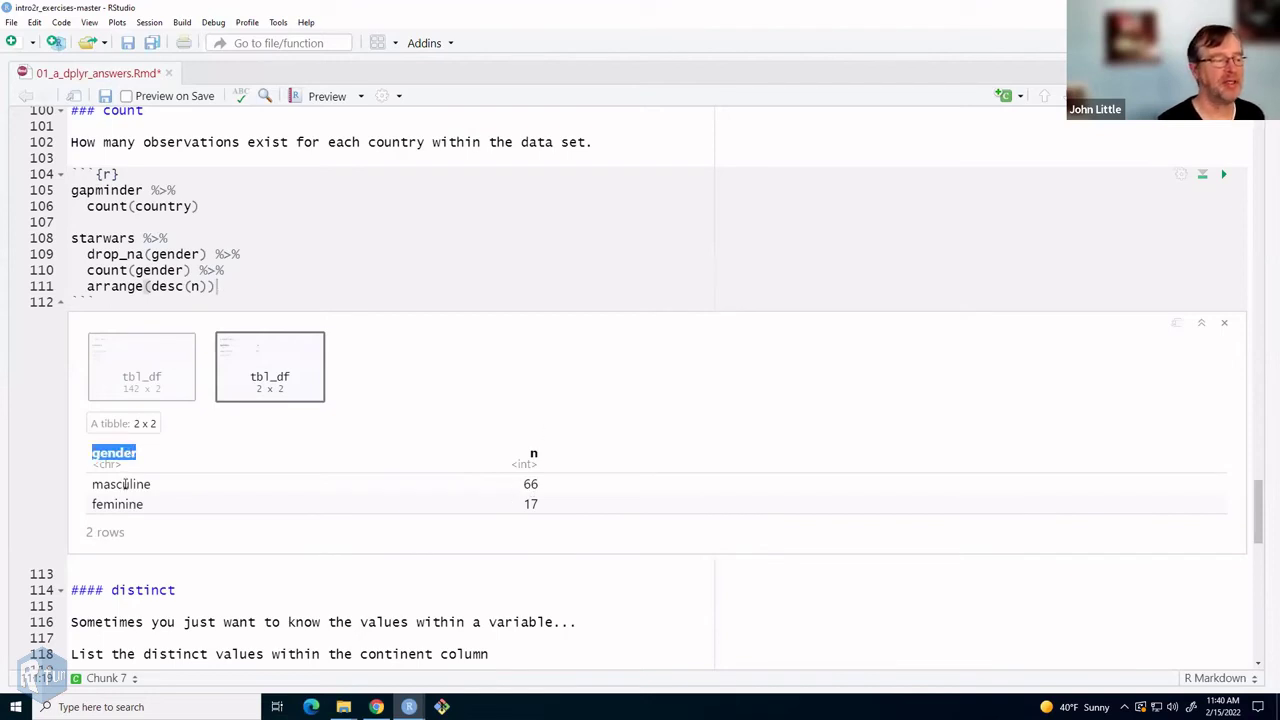
{"action": "double_click", "coordinate": [129, 485]}
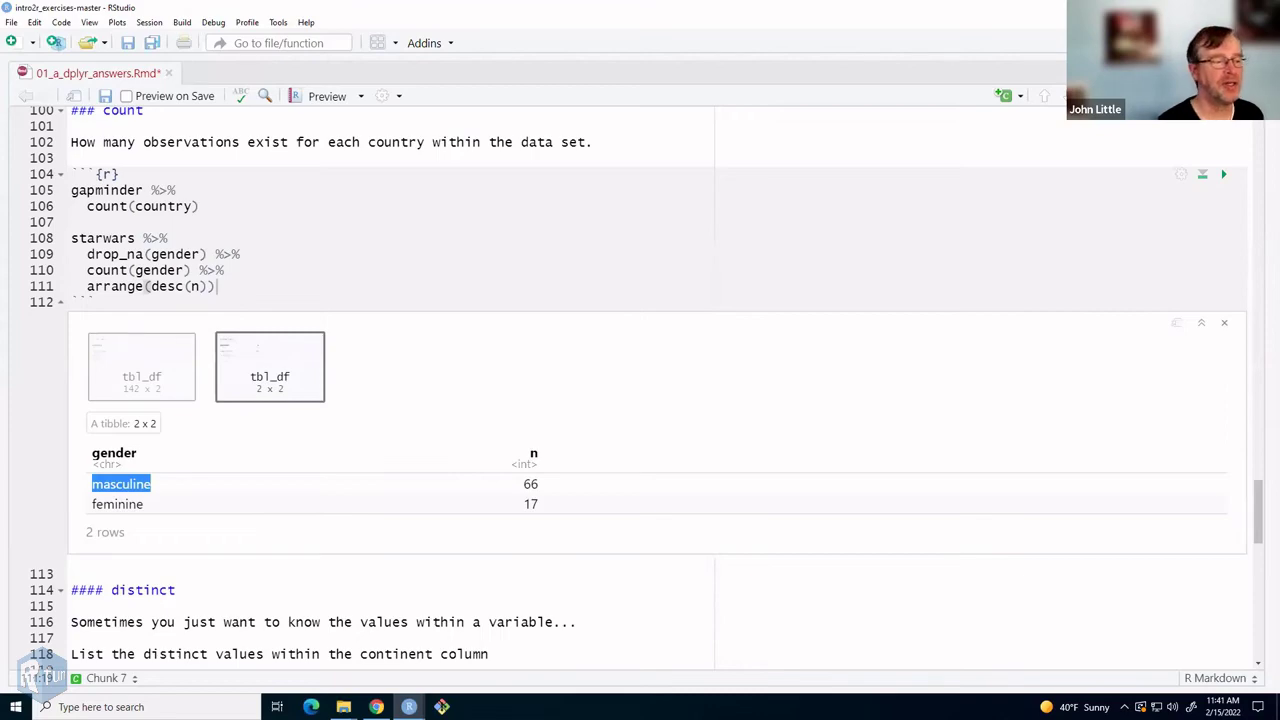
- Switch to the slides in the browser and examine slide 32, highlighting summarise and group_by in the starwars examples
{"action": "key", "text": "alt+Tab"}
{"action": "key", "text": "Left"}
{"action": "key", "text": "Left"}
{"action": "key", "text": "Right"}
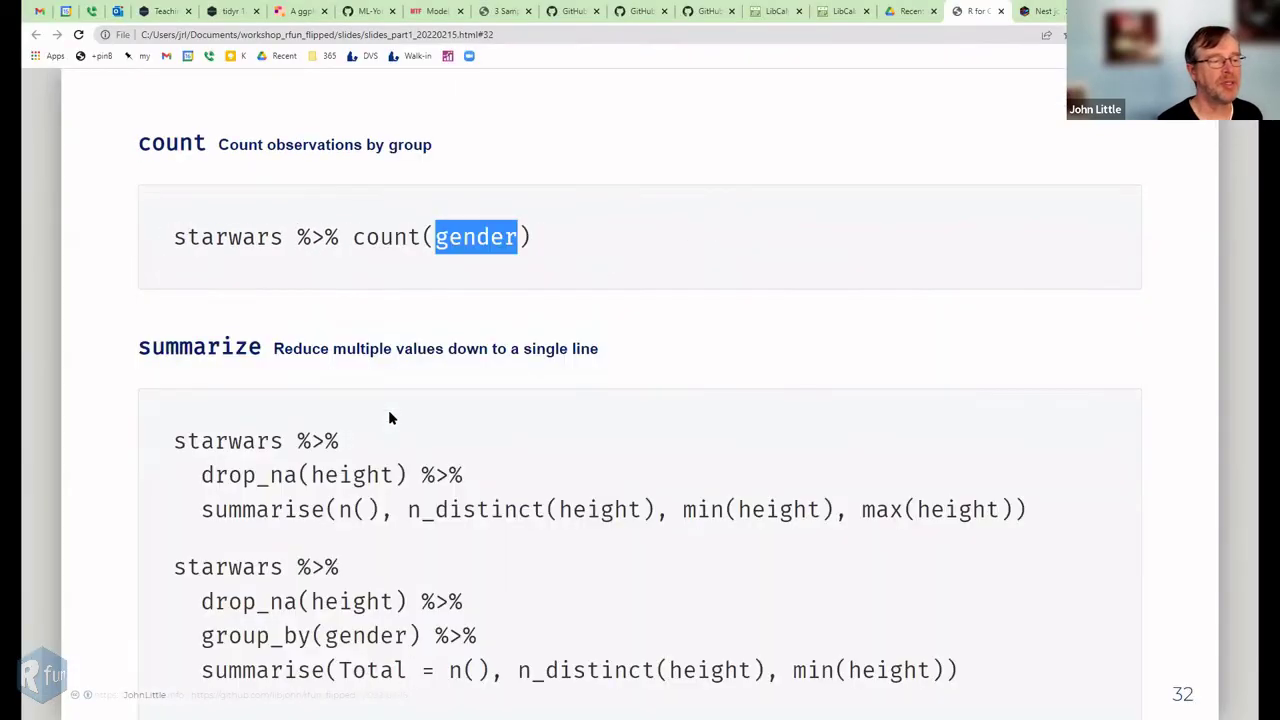
{"action": "key", "text": "Right"}
{"action": "key", "text": "Left"}
{"action": "double_click", "coordinate": [274, 510]}
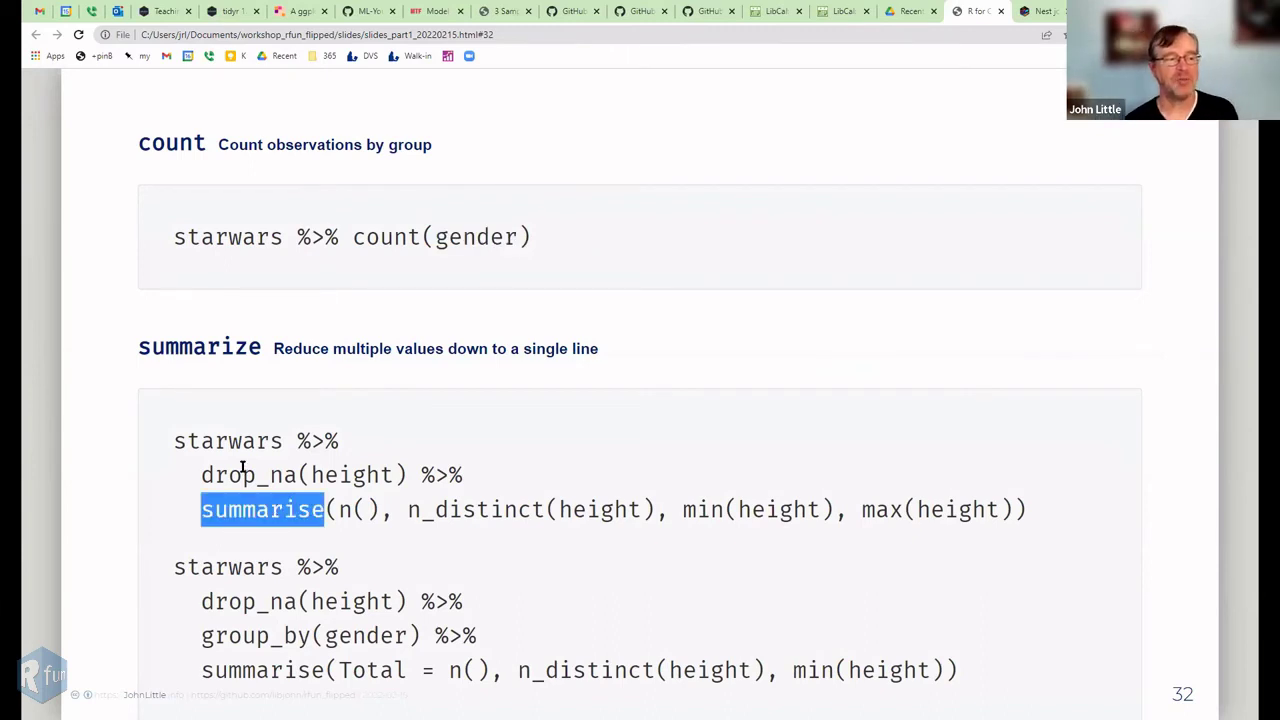
{"action": "double_click", "coordinate": [255, 646]}
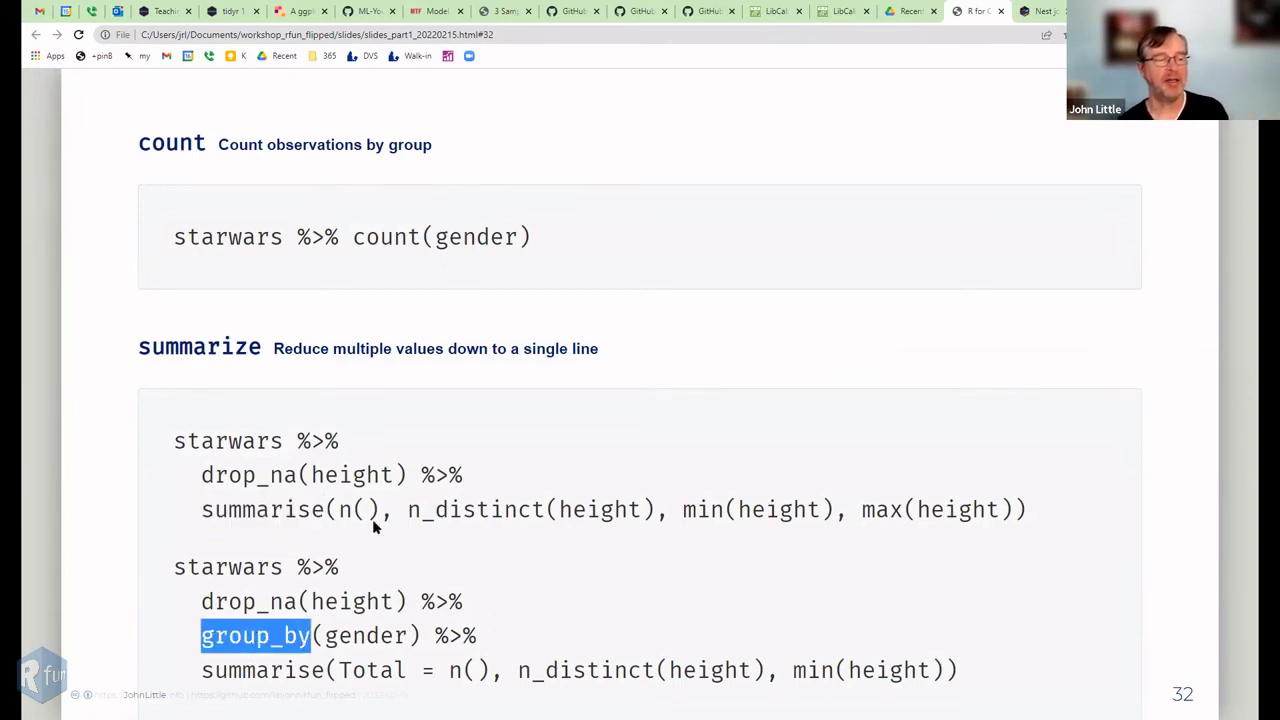
{"action": "double_click", "coordinate": [265, 506]}
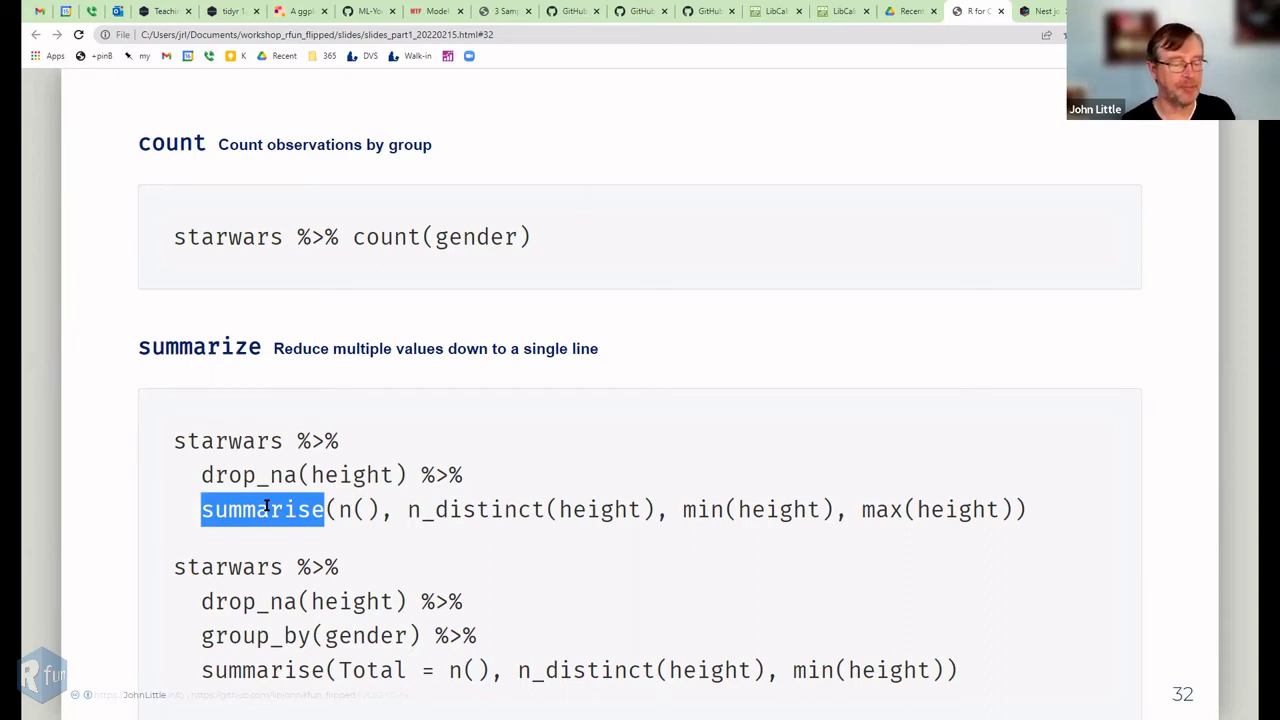
- Examine the first summarise example on the slide, highlighting starwars and the height arguments of min, max and n_distinct
{"action": "double_click", "coordinate": [254, 444]}
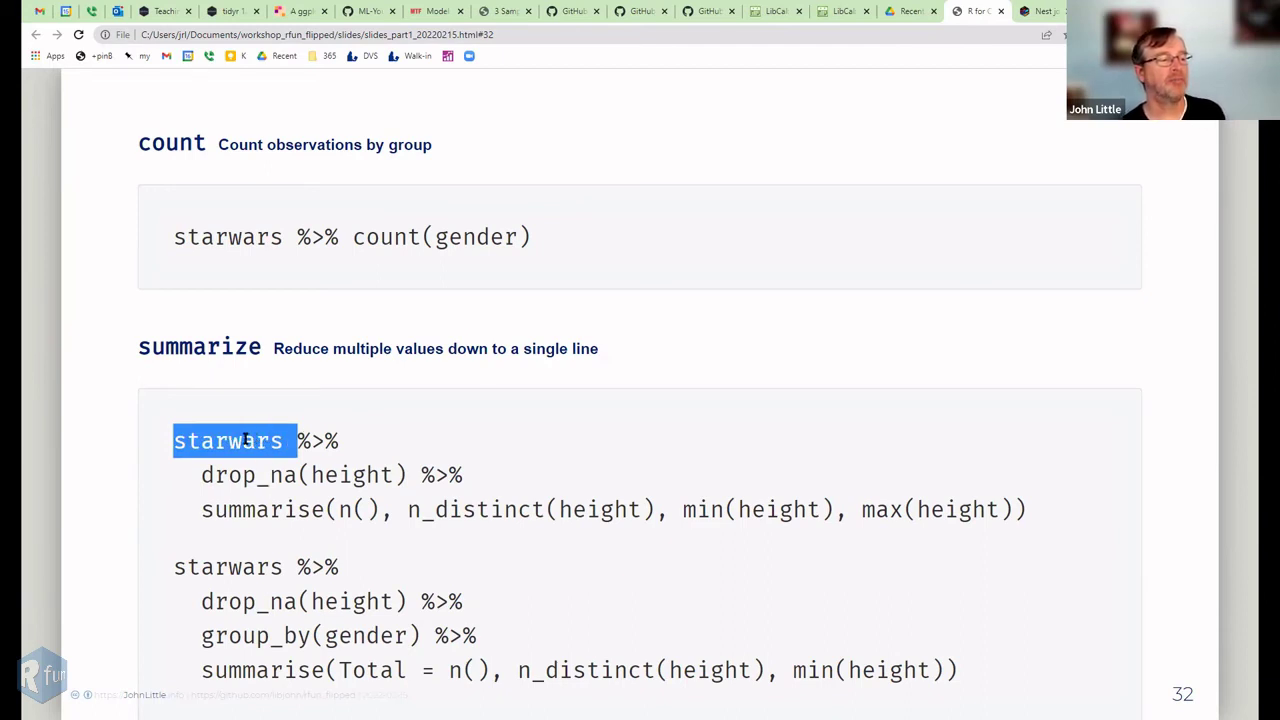
{"action": "double_click", "coordinate": [246, 440]}
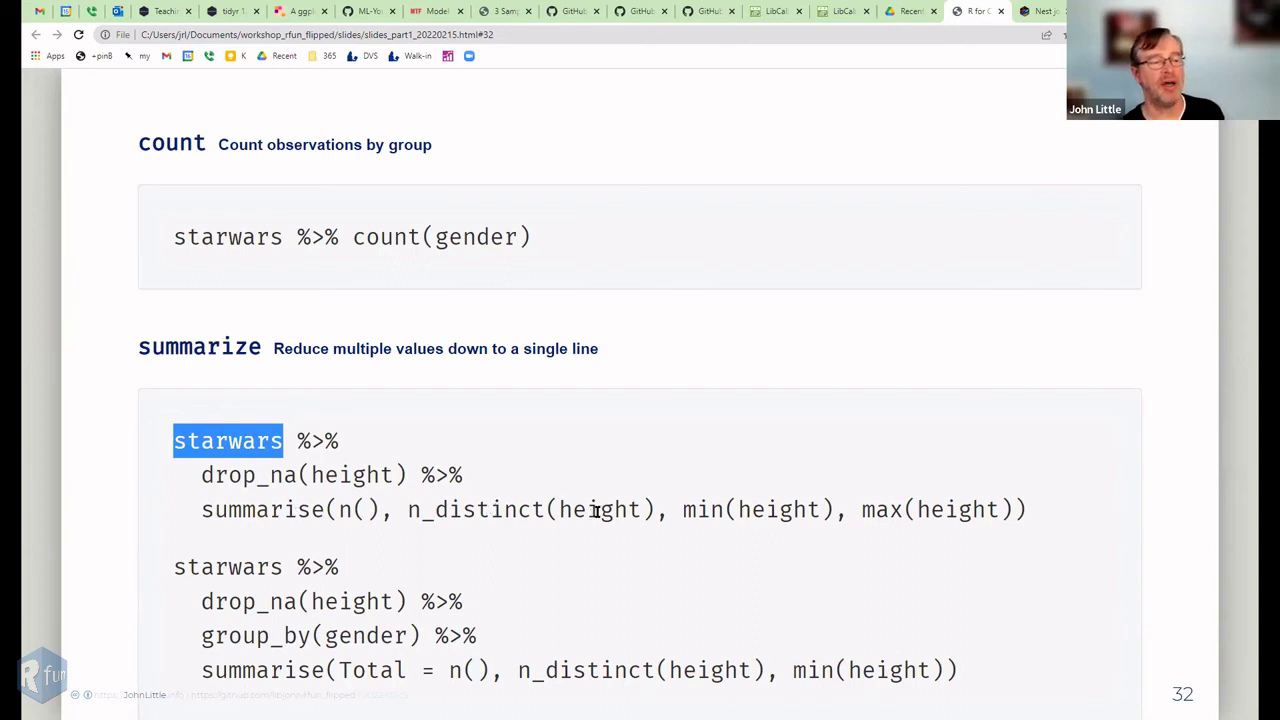
{"action": "double_click", "coordinate": [791, 509]}
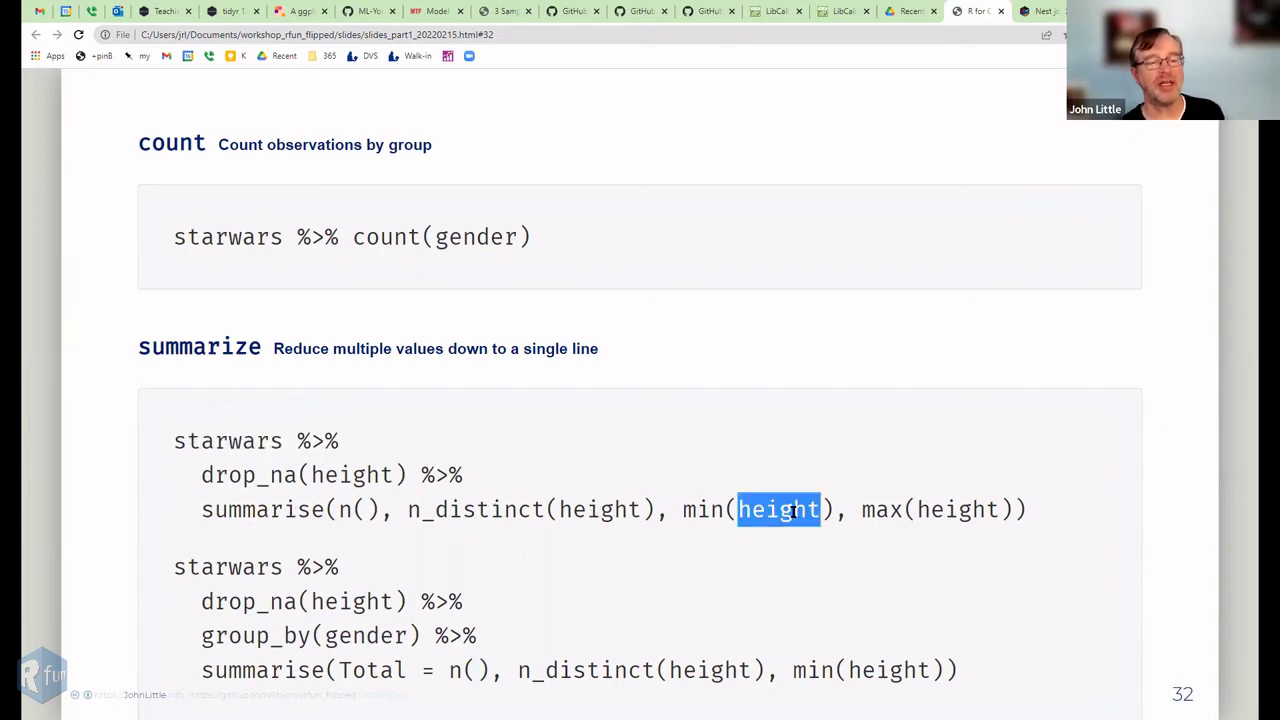
{"action": "double_click", "coordinate": [965, 509]}
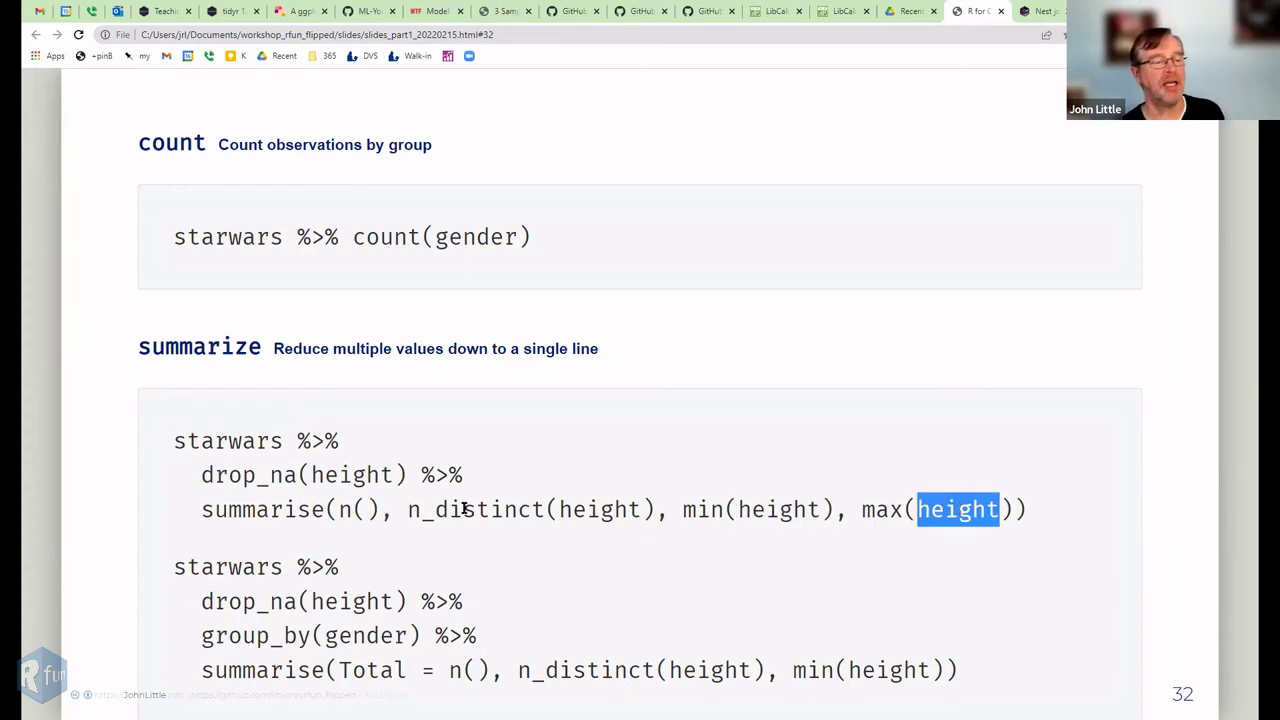
{"action": "left_click", "coordinate": [613, 511]}
{"action": "double_click", "coordinate": [613, 511]}
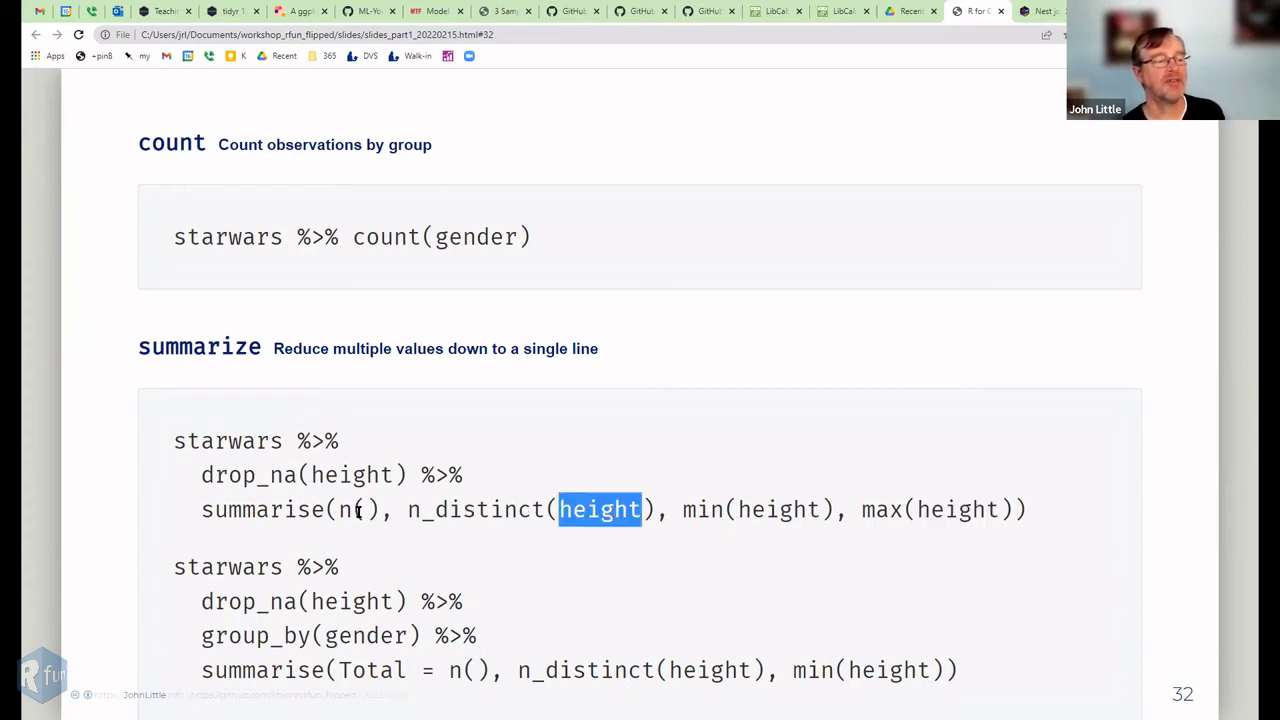
{"action": "left_click", "coordinate": [358, 511]}
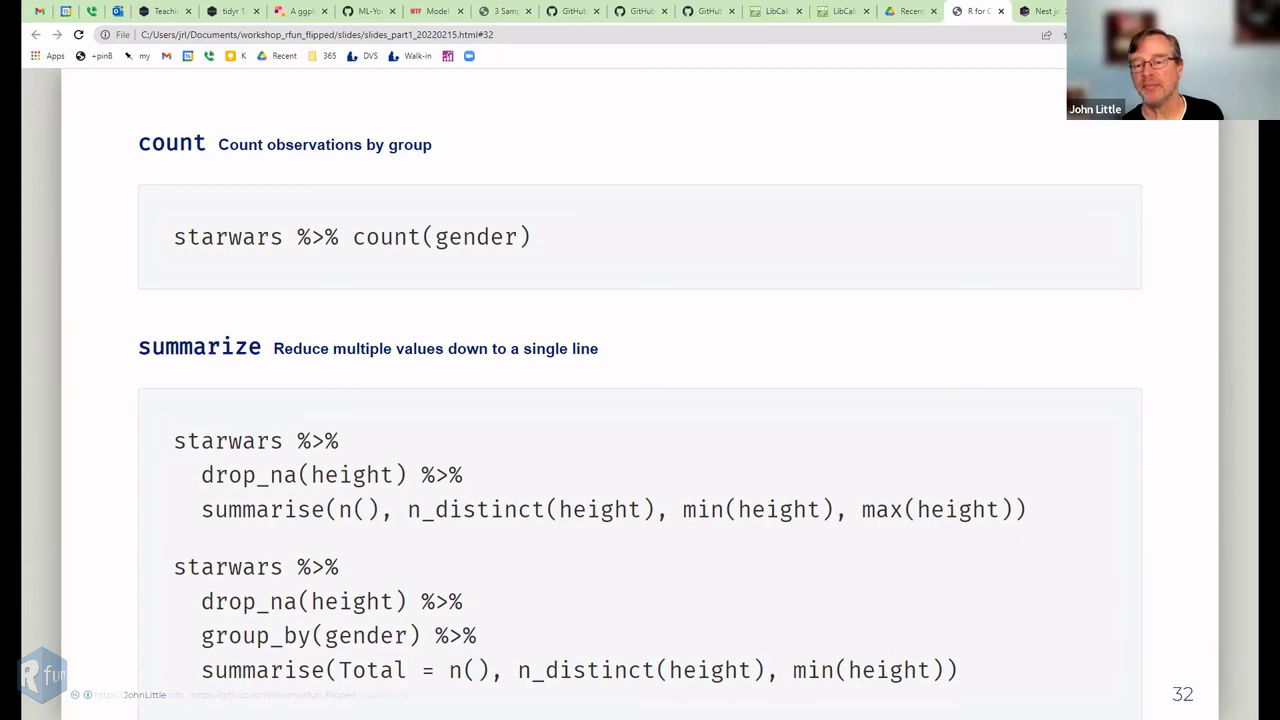
- Switch back to RStudio and run only gapminder from the first code chunk under the summarize heading
{"action": "key", "text": "alt+Tab"}
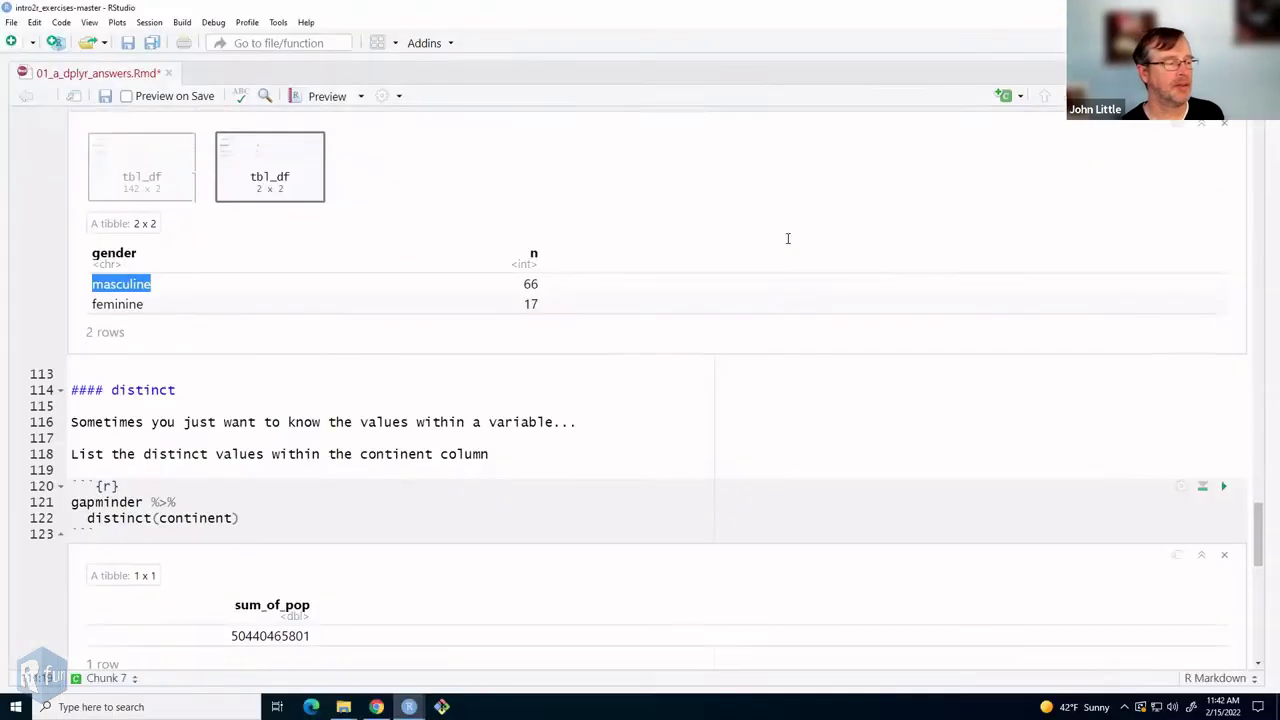
{"action": "scroll", "coordinate": [736, 234], "scroll_direction": "down", "scroll_amount": 2}
{"action": "scroll", "coordinate": [340, 411], "scroll_direction": "down", "scroll_amount": 8}
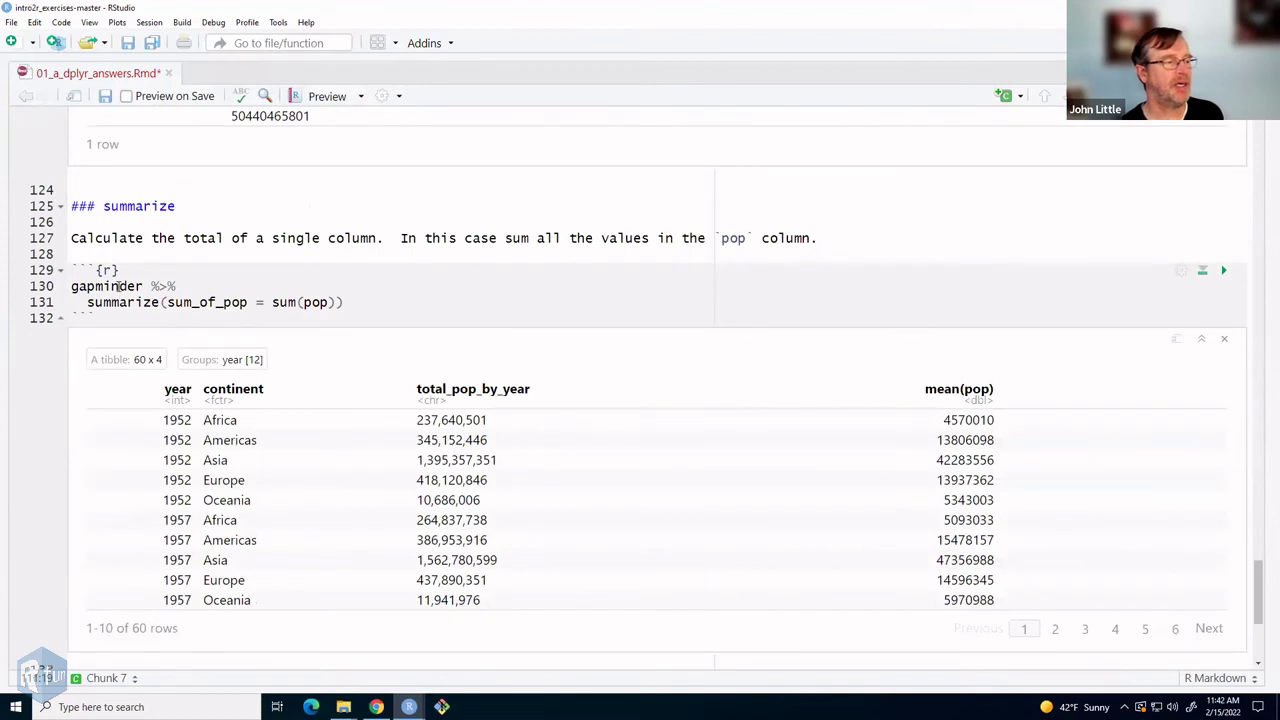
{"action": "left_click", "coordinate": [152, 302]}
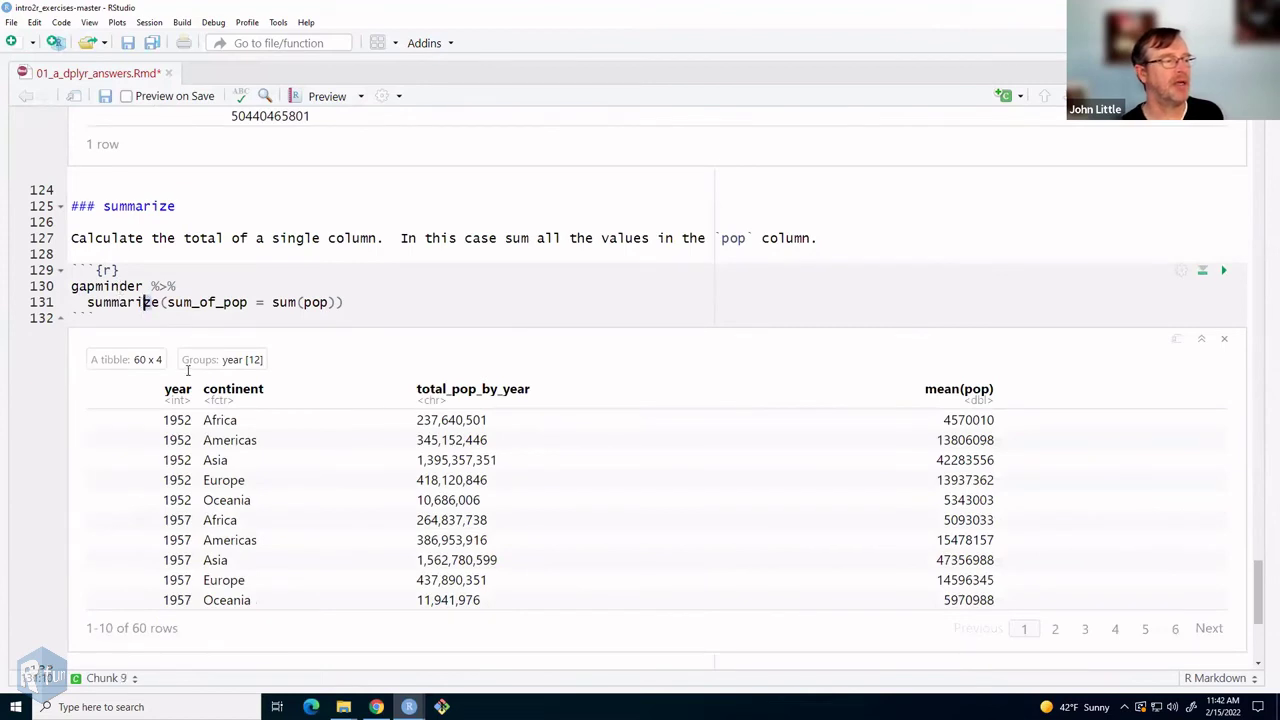
{"action": "left_click", "coordinate": [140, 286]}
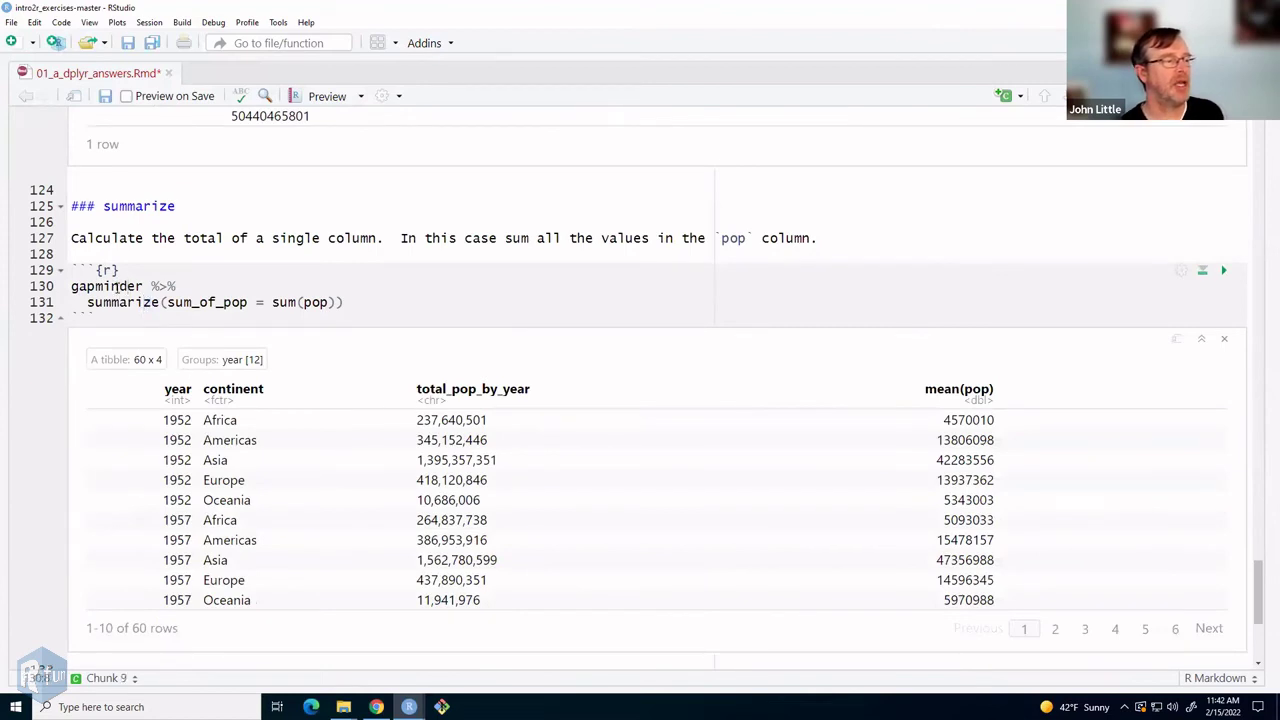
{"action": "double_click", "coordinate": [120, 286]}
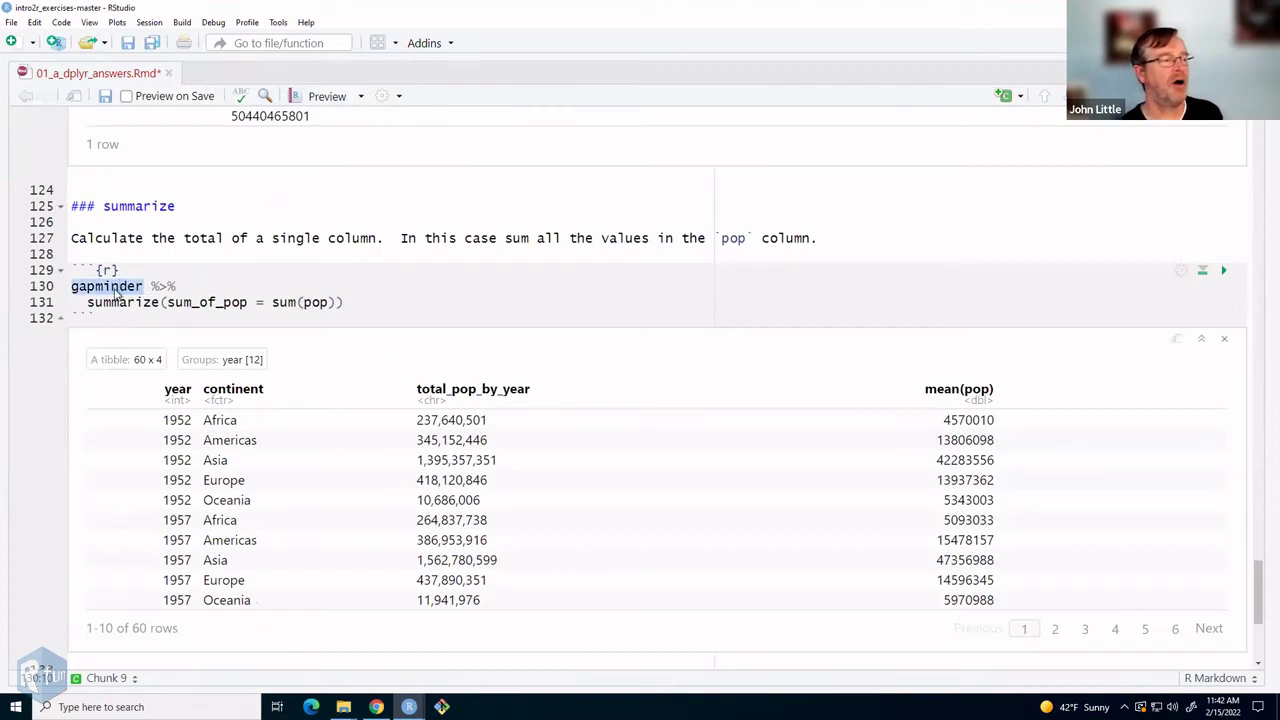
{"action": "key", "text": "ctrl+Return"}
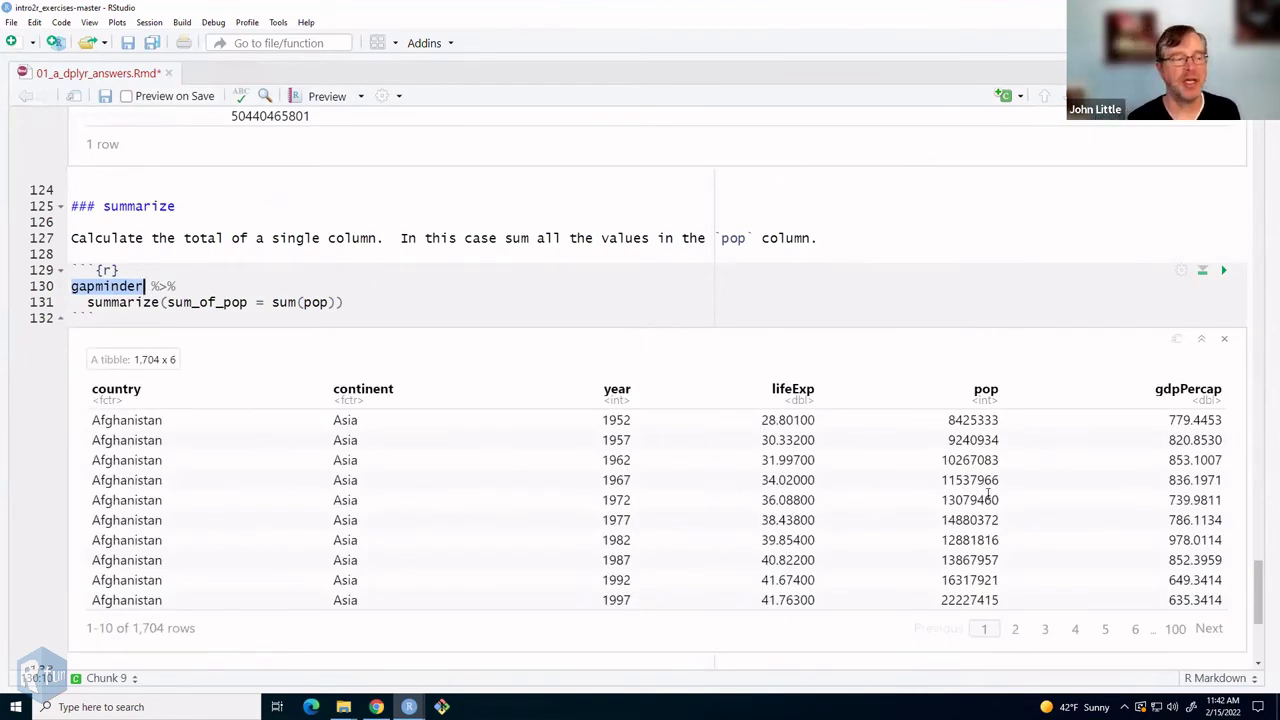
- Examine the first rows of the gapminder output, highlighting the years 1952, 1957 and 1962
{"action": "double_click", "coordinate": [640, 424]}
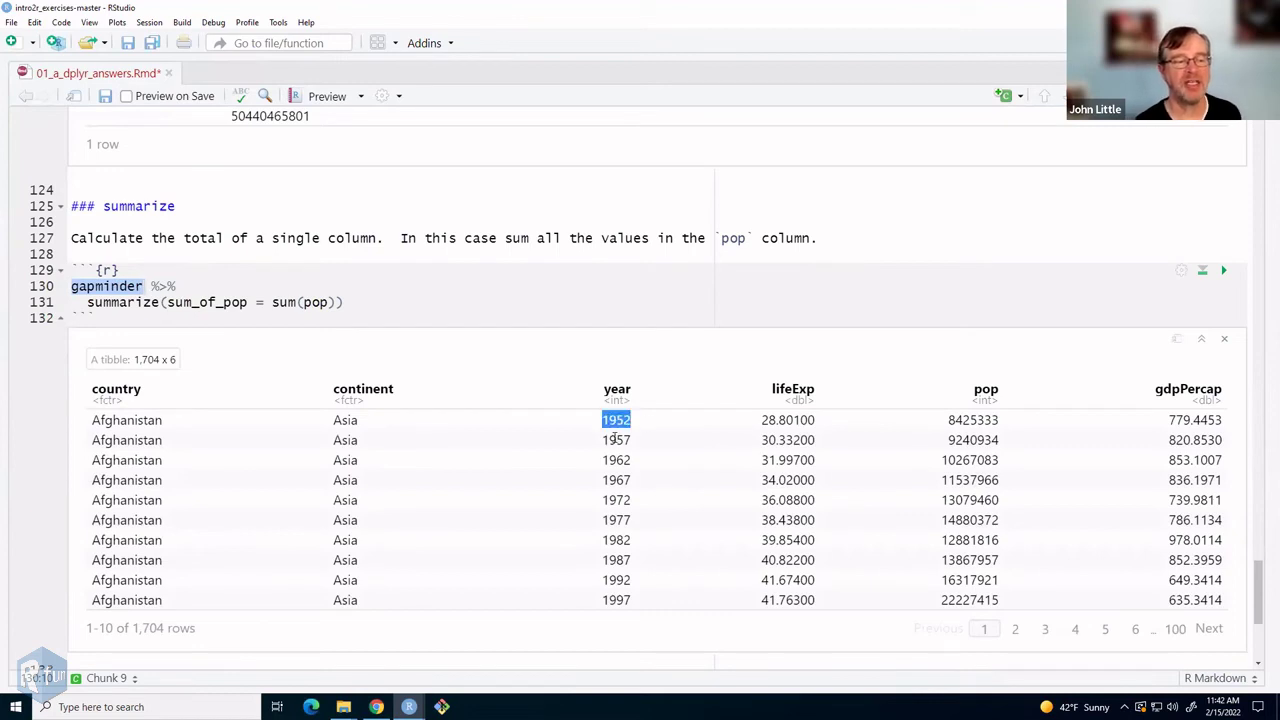
{"action": "double_click", "coordinate": [638, 440]}
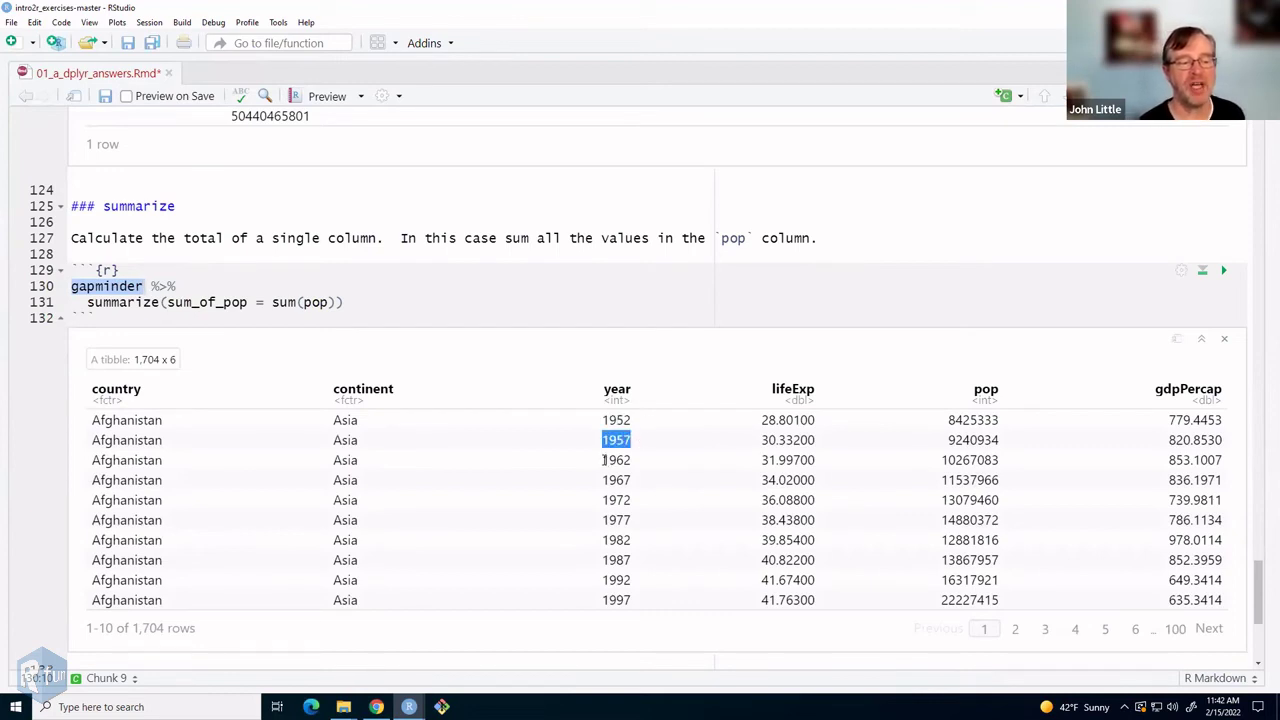
{"action": "double_click", "coordinate": [616, 460]}
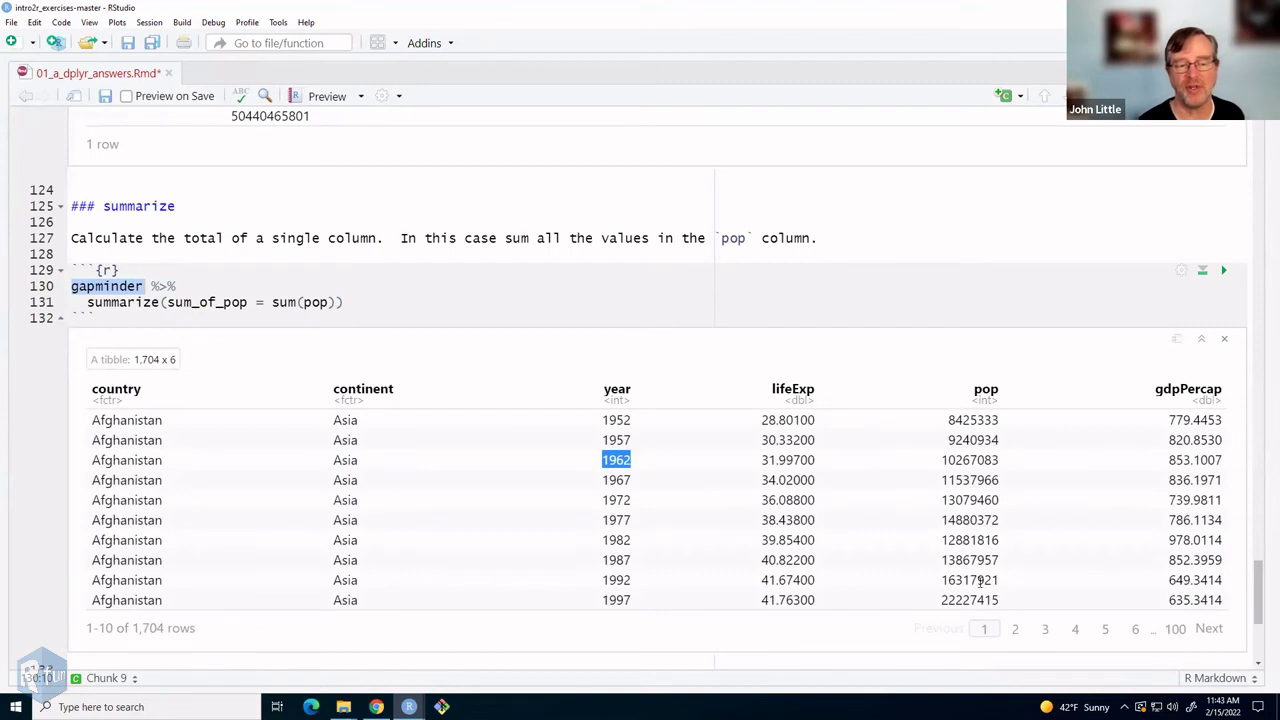
- Highlight the parts of summarize(sum_of_pop = sum(pop)) one by one, and run the whole chunk
{"action": "double_click", "coordinate": [137, 301]}
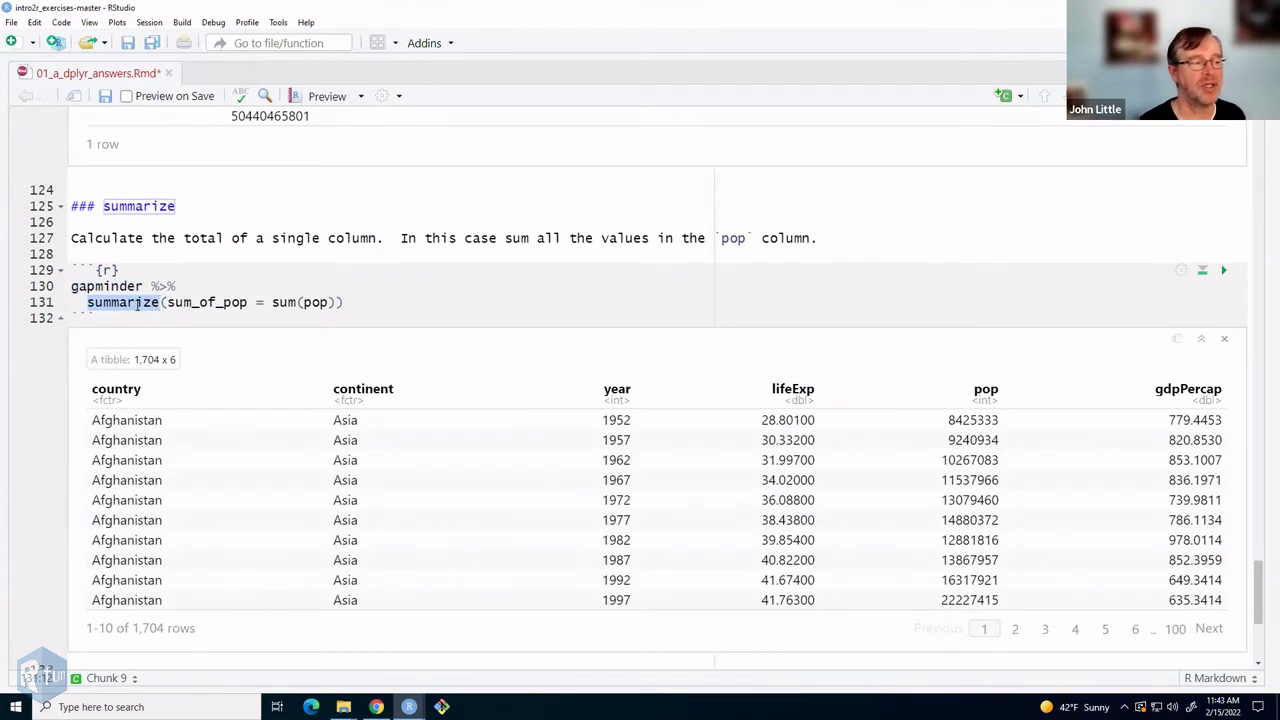
{"action": "double_click", "coordinate": [214, 303]}
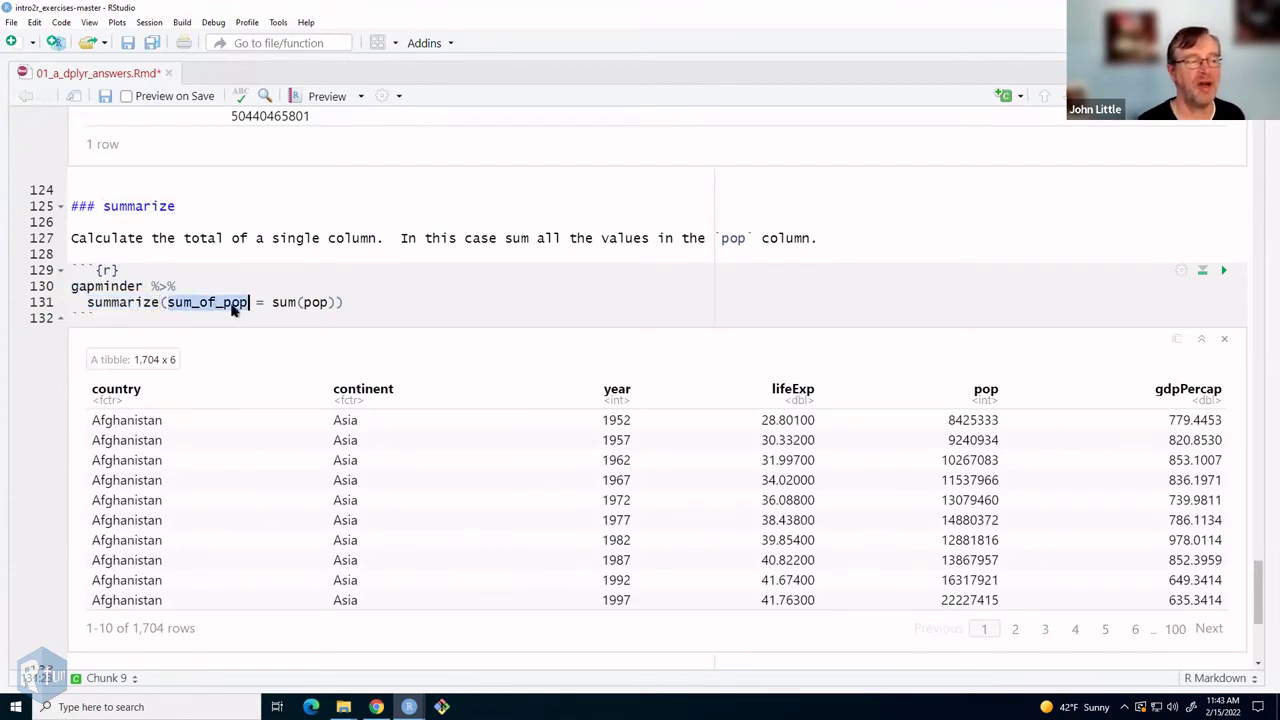
{"action": "left_click", "coordinate": [266, 302]}
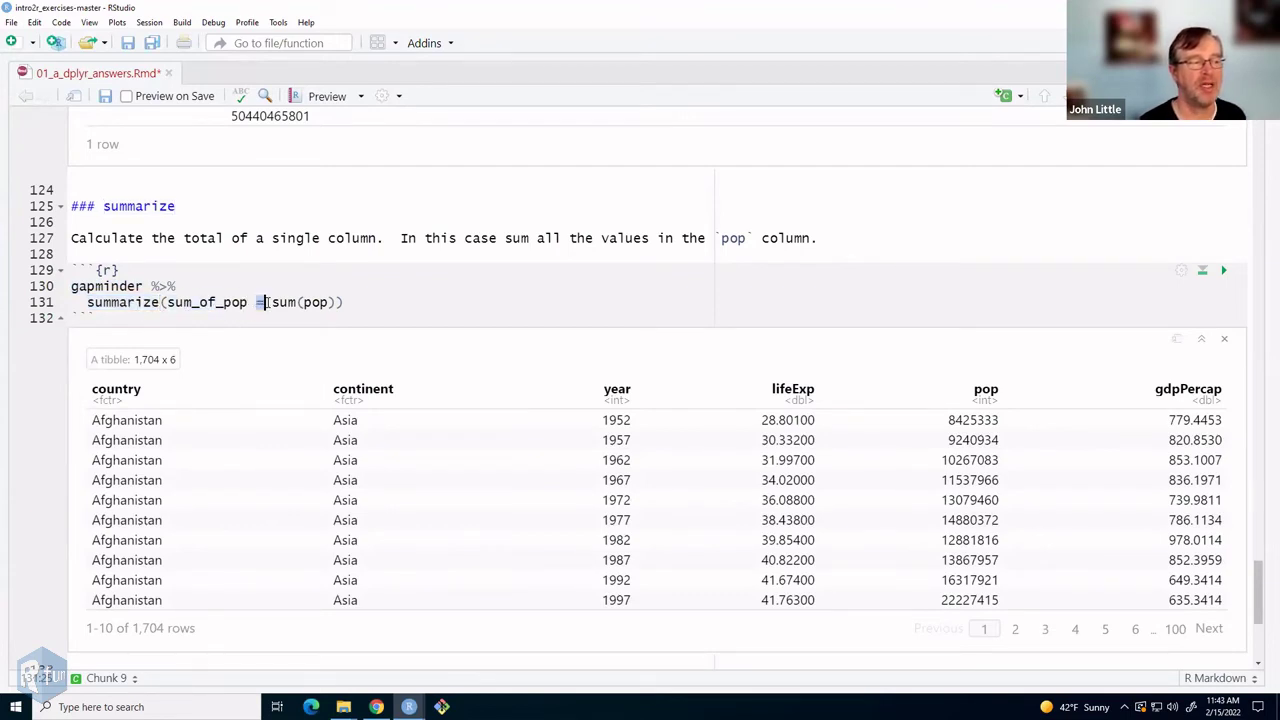
{"action": "double_click", "coordinate": [286, 303]}
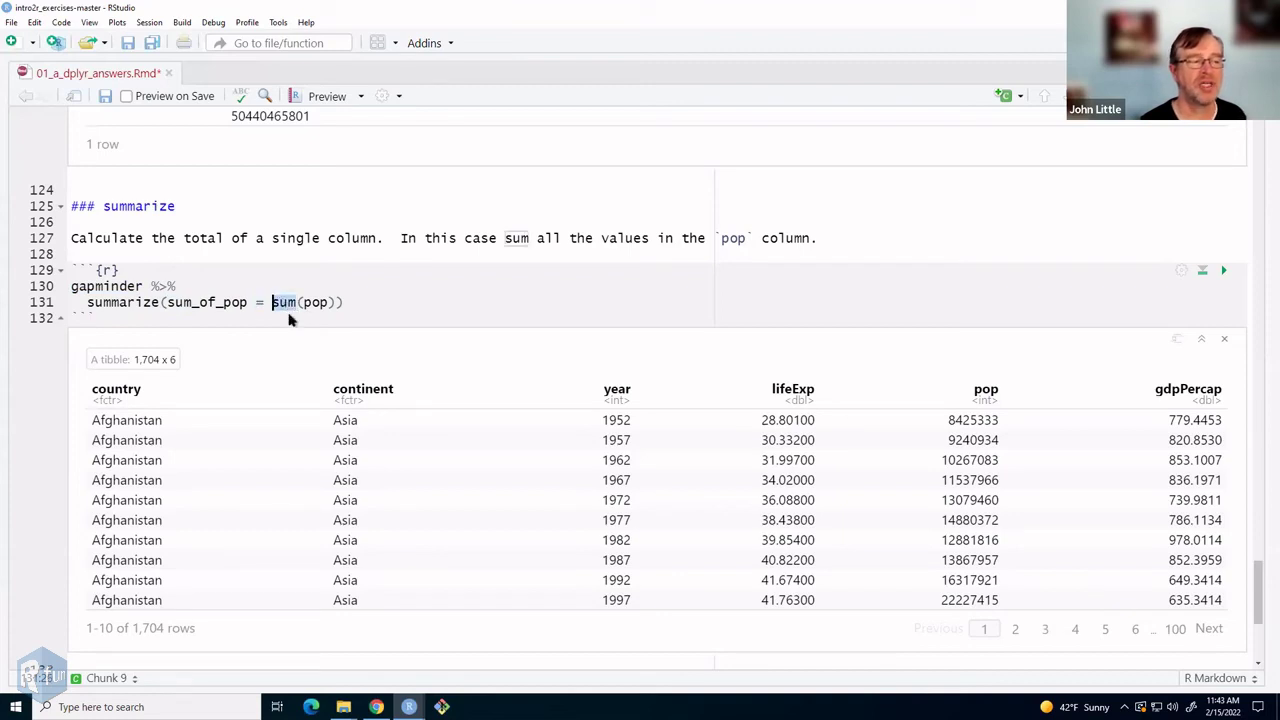
{"action": "double_click", "coordinate": [316, 302]}
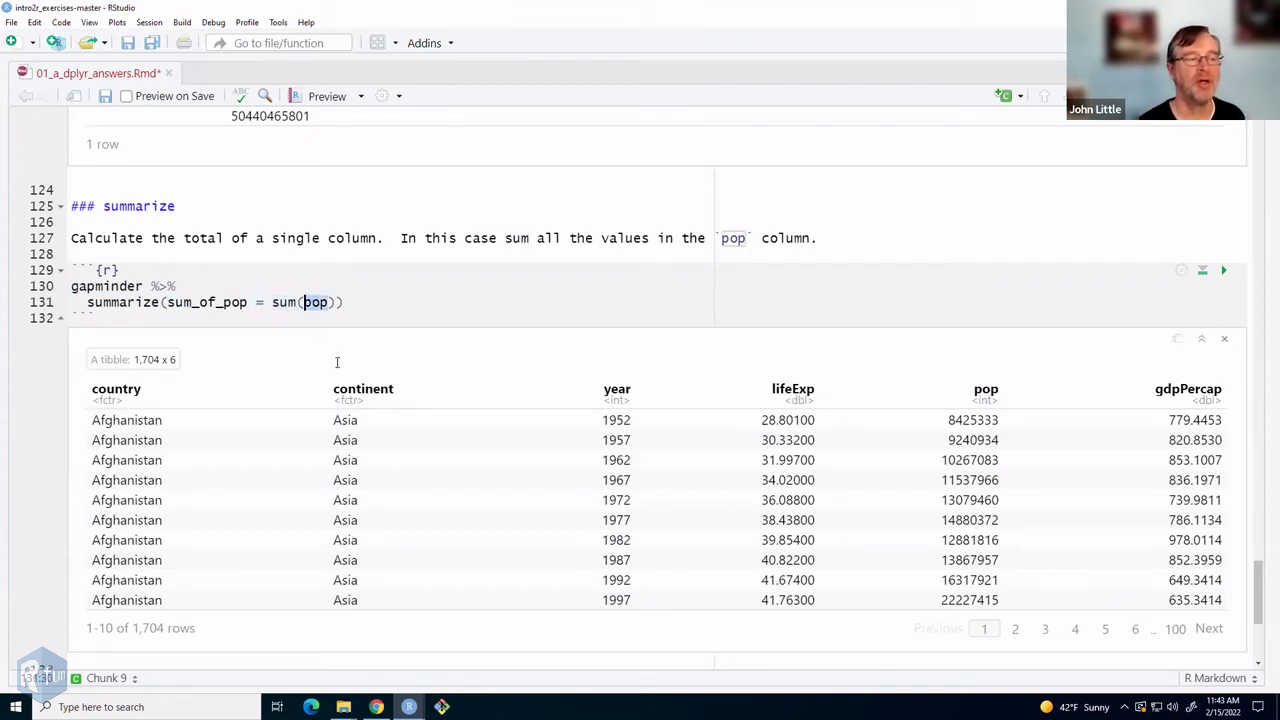
{"action": "left_click", "coordinate": [1051, 302]}
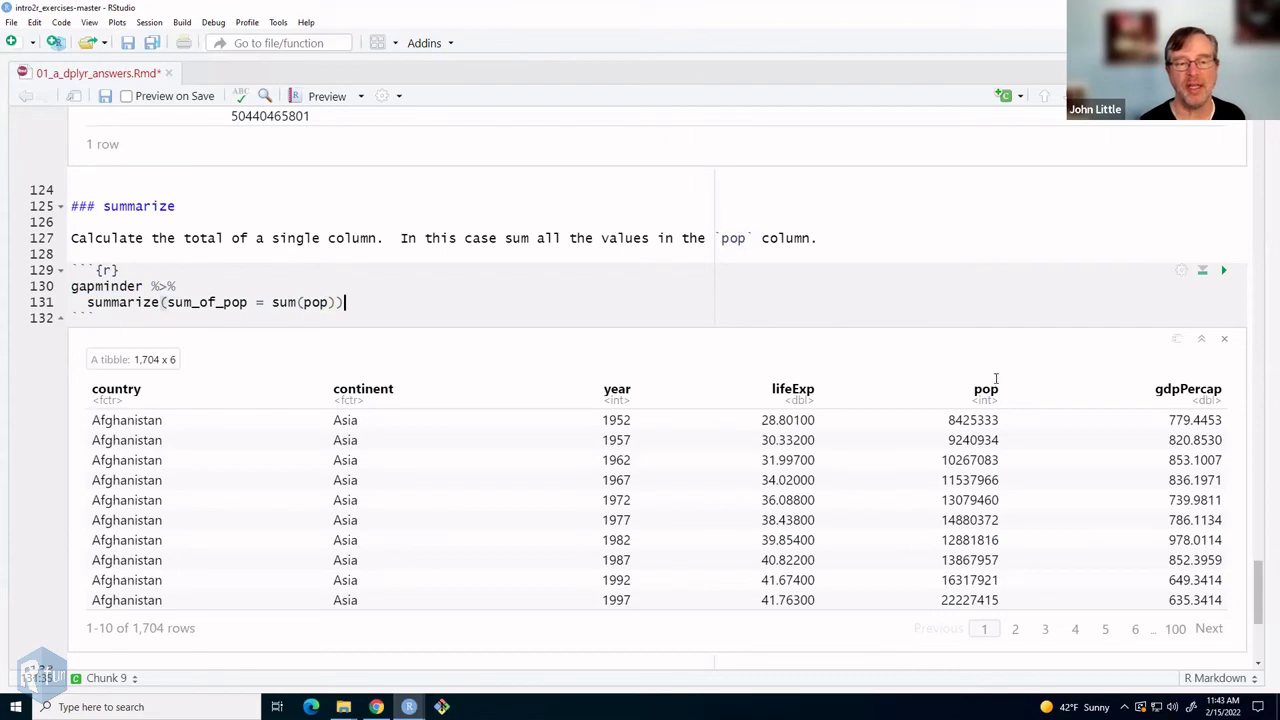
{"action": "left_click", "coordinate": [1224, 270]}
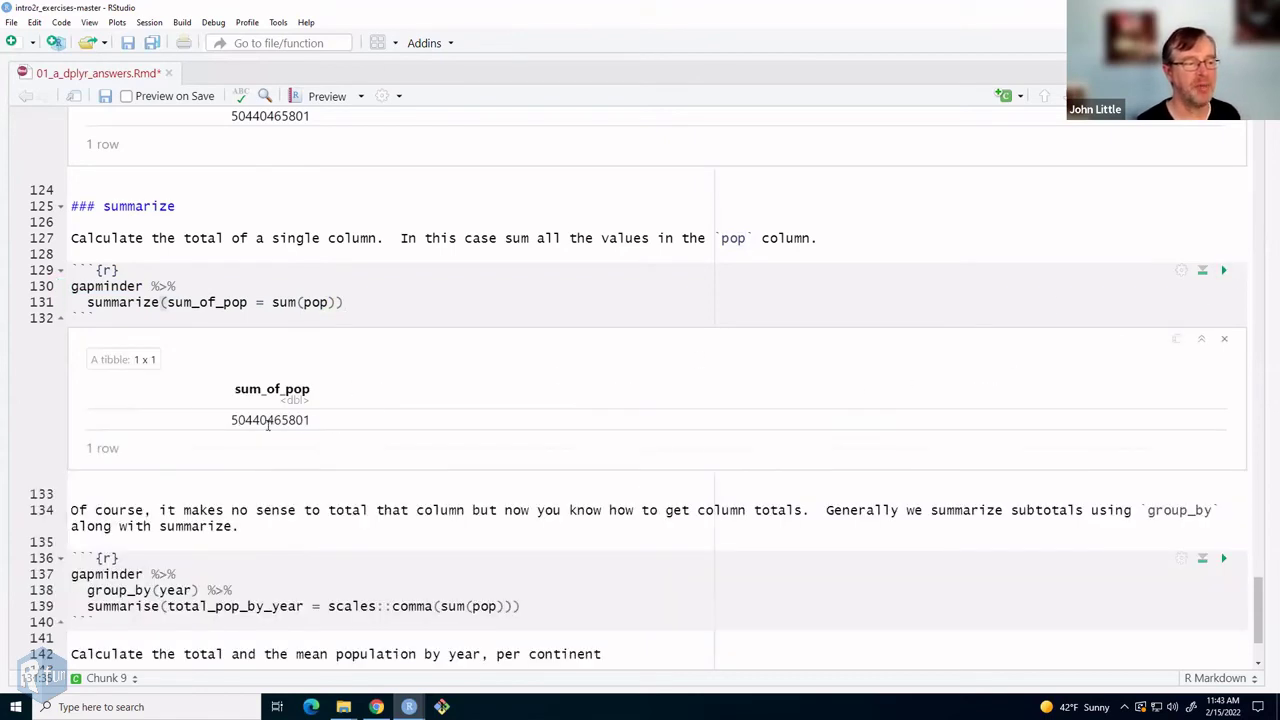
- Highlight the sum_of_pop column type and the scales::comma(sum(pop)) expression, and run the group_by(year) chunk
{"action": "scroll", "coordinate": [480, 434], "scroll_direction": "down", "scroll_amount": 3}
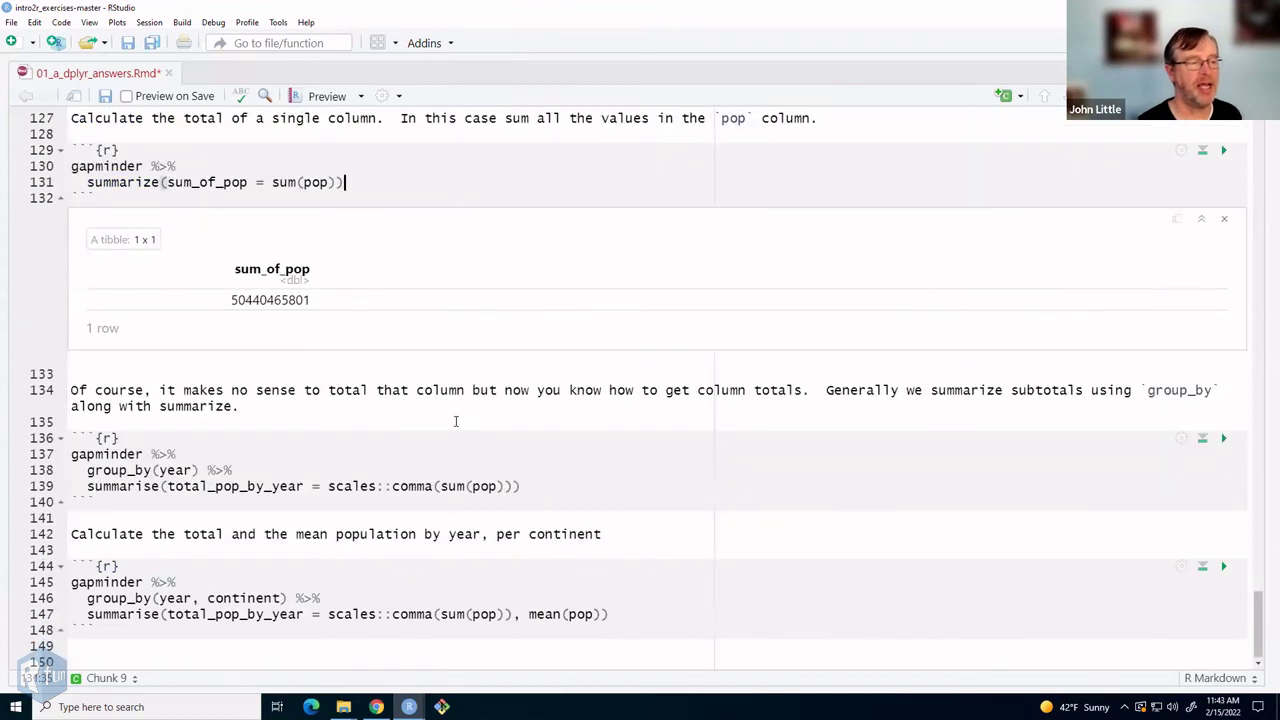
{"action": "left_click_drag", "start_coordinate": [285, 285], "coordinate": [318, 281]}
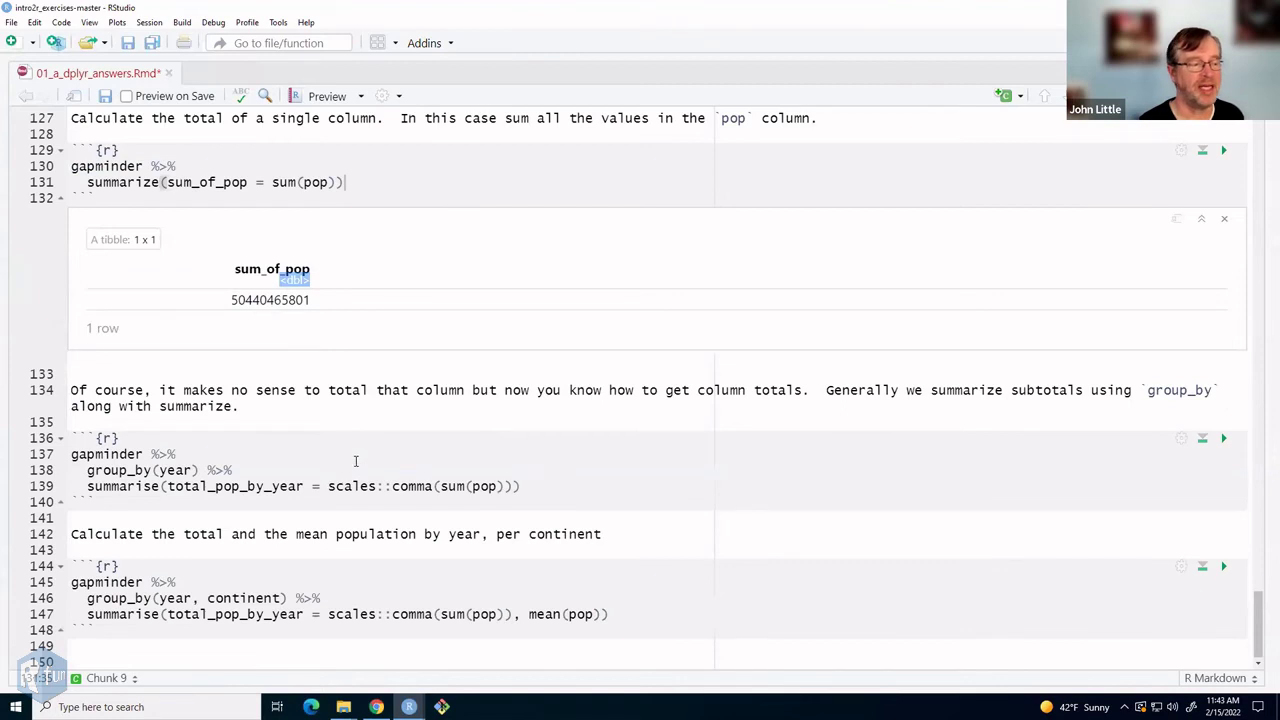
{"action": "left_click_drag", "start_coordinate": [328, 486], "coordinate": [494, 486]}
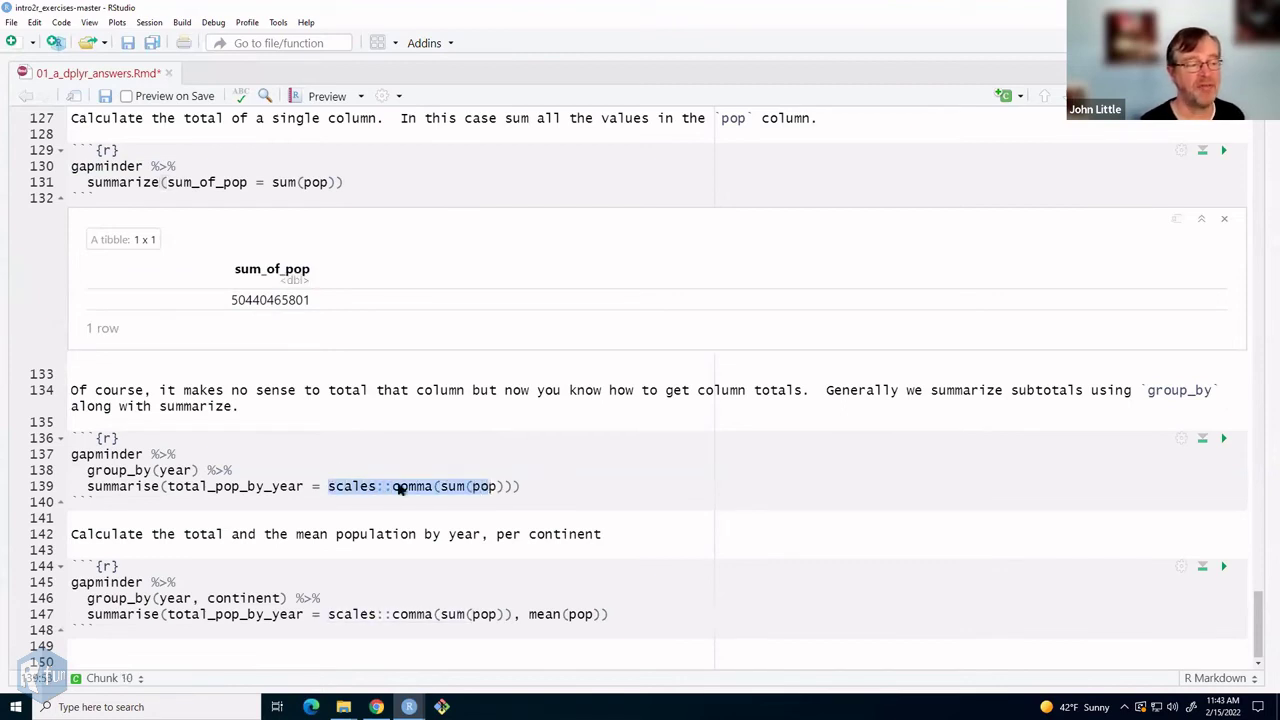
{"action": "left_click", "coordinate": [400, 486]}
{"action": "left_click", "coordinate": [1223, 438]}
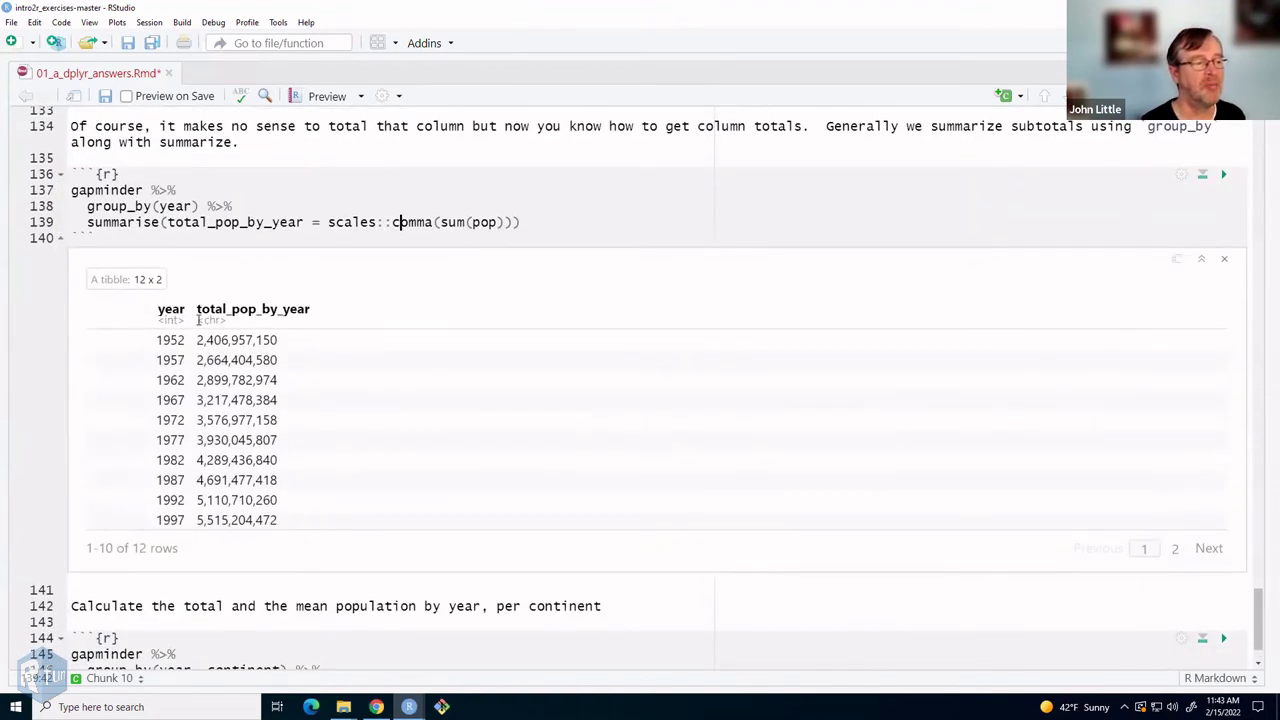
- Compare the total_pop_by_year column type with the ungrouped result, highlighting the summarize(sum_of_pop = sum(pop)) line
{"action": "left_click_drag", "start_coordinate": [195, 320], "coordinate": [232, 320]}
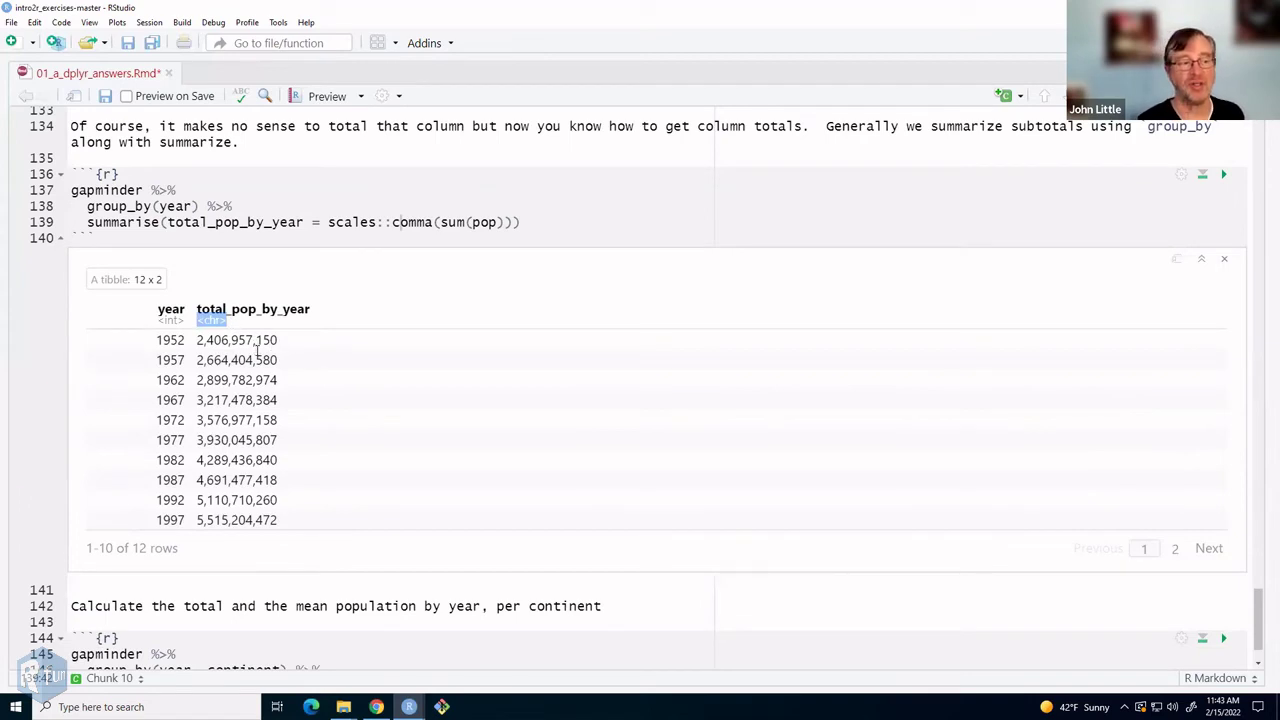
{"action": "left_click", "coordinate": [321, 222]}
{"action": "scroll", "coordinate": [237, 306], "scroll_direction": "up", "scroll_amount": 2}
{"action": "scroll", "coordinate": [237, 306], "scroll_direction": "up", "scroll_amount": 4}
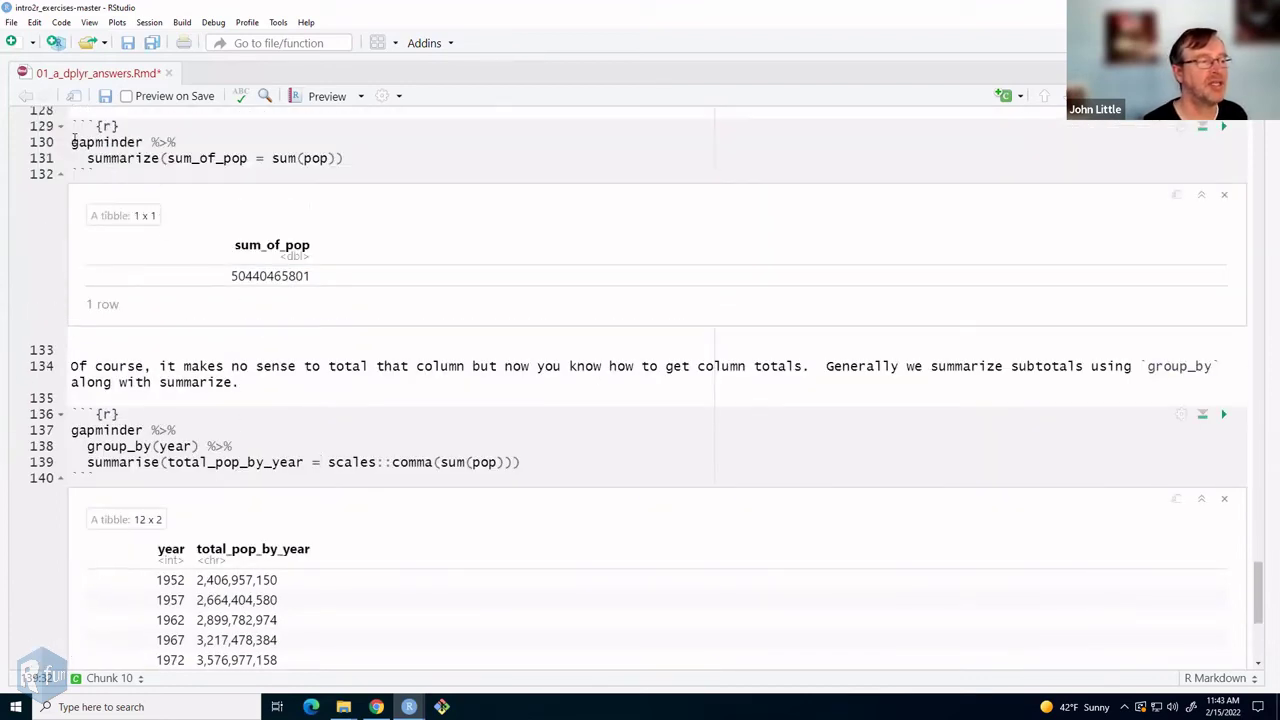
{"action": "left_click_drag", "start_coordinate": [86, 158], "coordinate": [346, 158]}
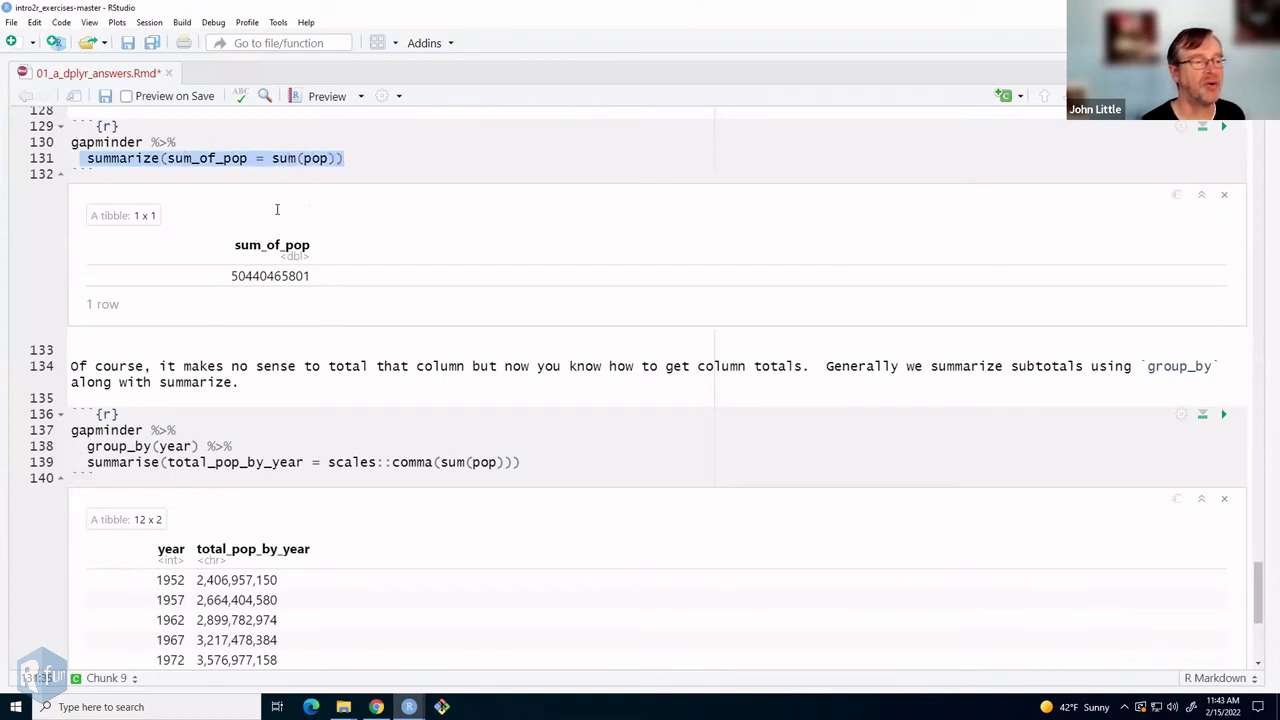
{"action": "left_click", "coordinate": [256, 158]}
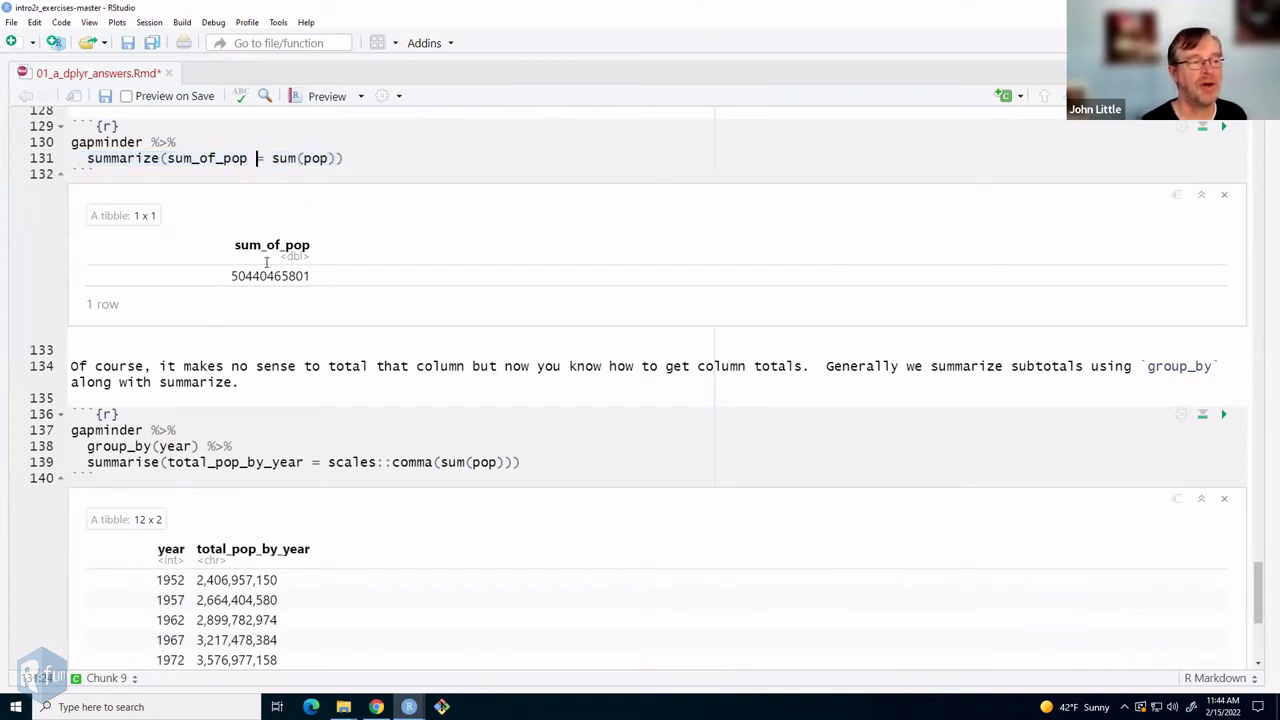
{"action": "scroll", "coordinate": [280, 333], "scroll_direction": "down", "scroll_amount": 3}
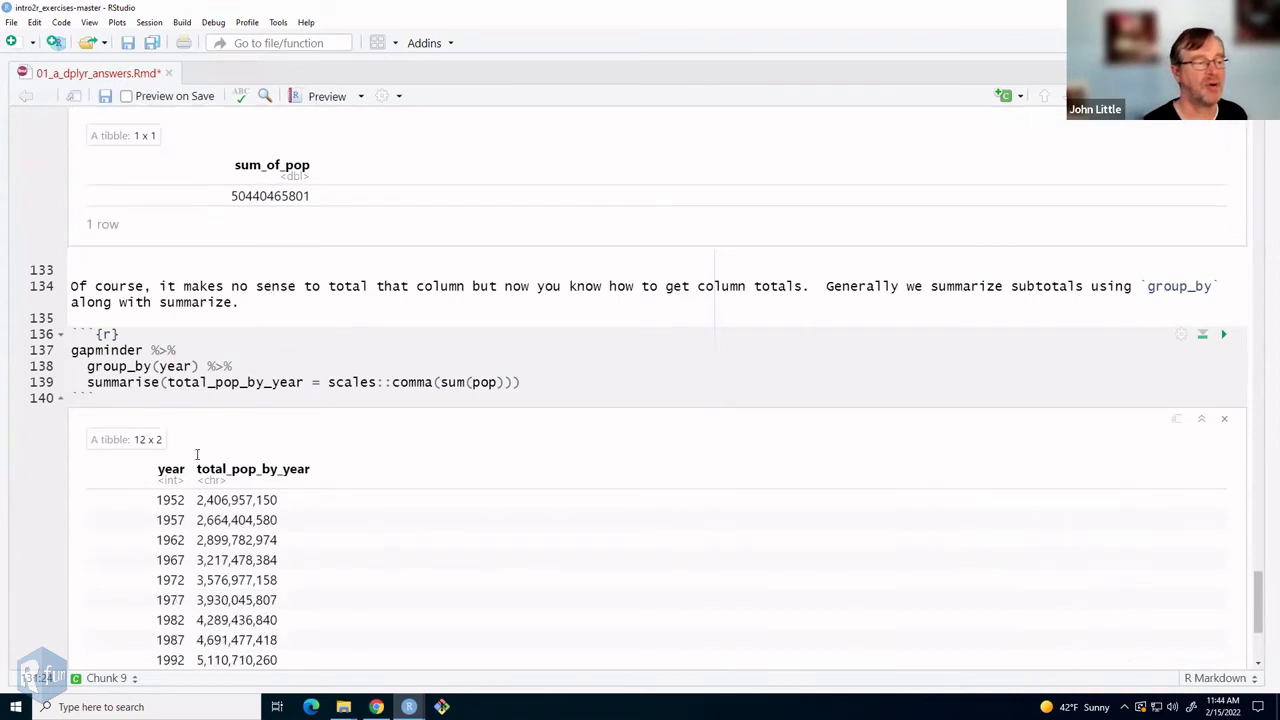
- Highlight the group_by(year) line, and run only the gapminder name at the start of that chunk
{"action": "left_click", "coordinate": [113, 312]}
{"action": "left_click_drag", "start_coordinate": [241, 328], "coordinate": [54, 333]}
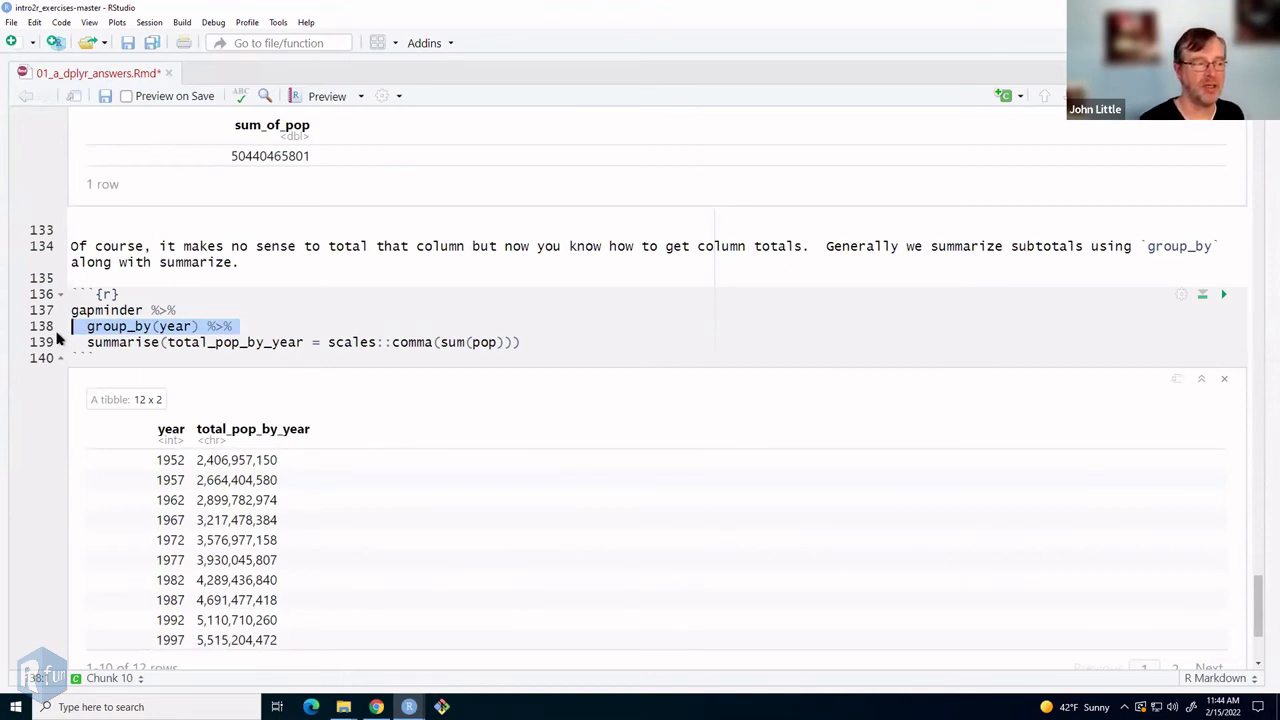
{"action": "left_click", "coordinate": [104, 310]}
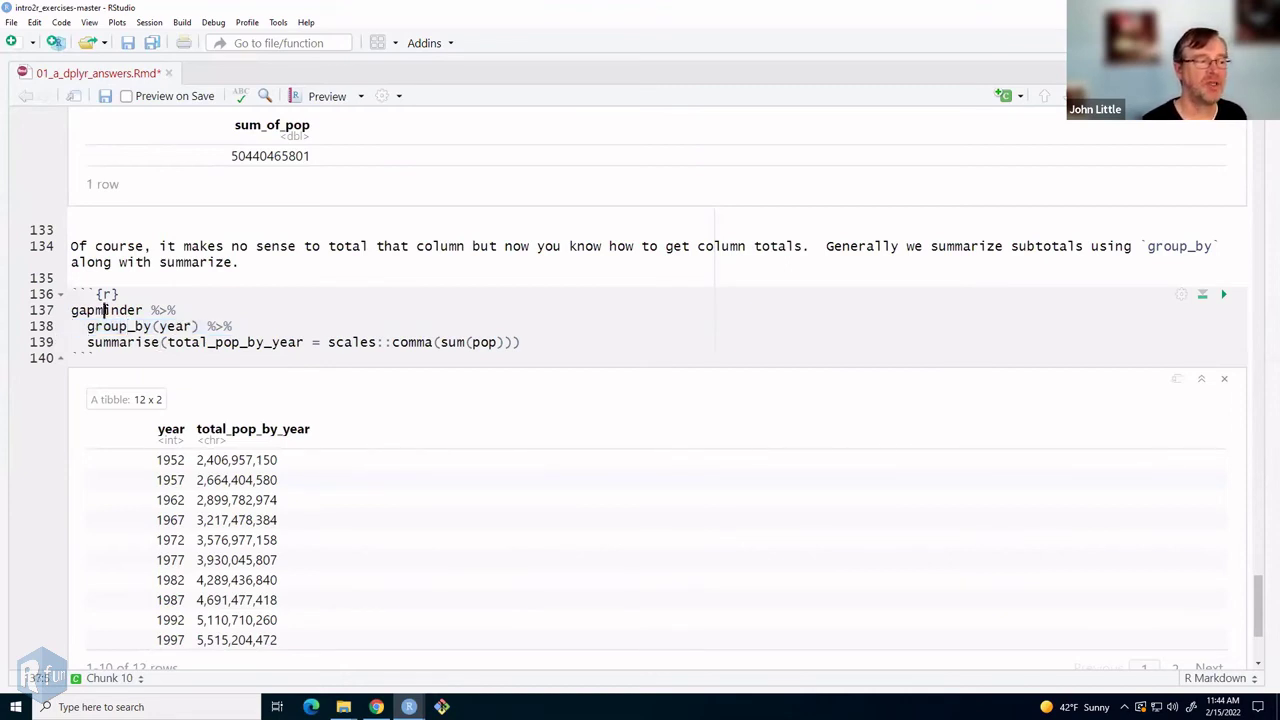
{"action": "double_click", "coordinate": [104, 310]}
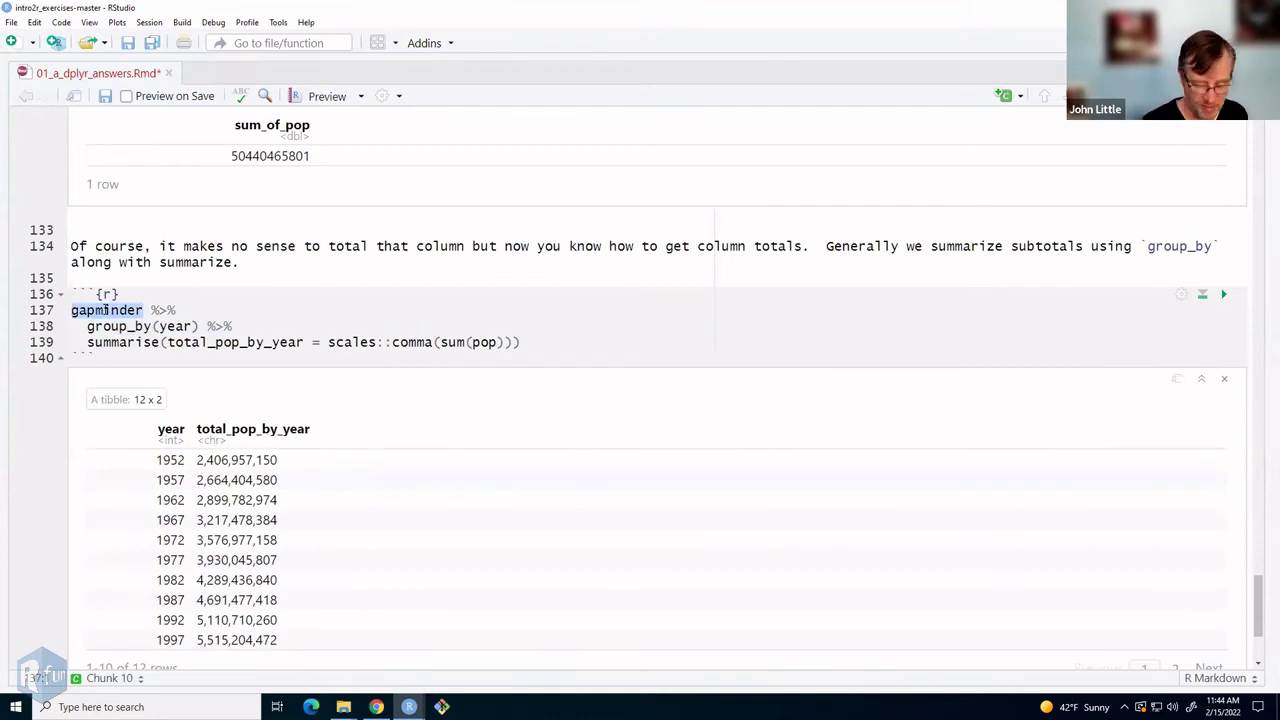
{"action": "key", "text": "ctrl+Return"}
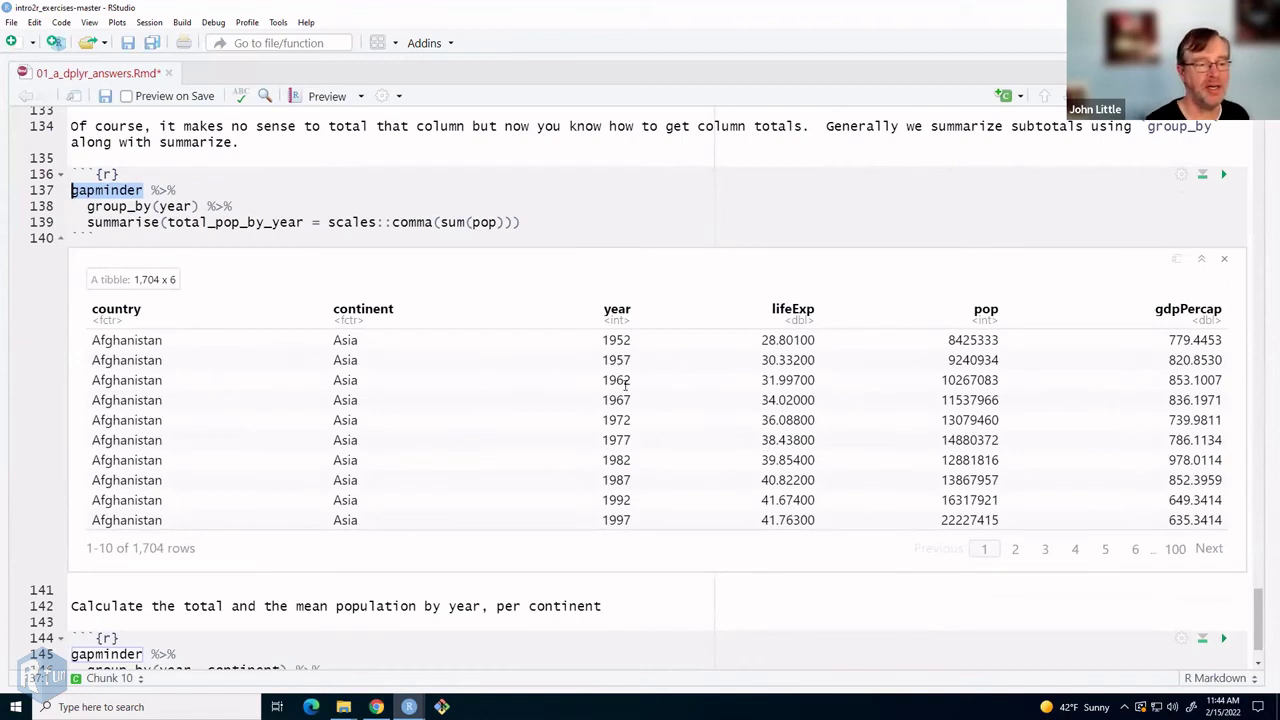
- Highlight the years 1952 and 1957 and the first pop value in the gapminder output
{"action": "double_click", "coordinate": [618, 341]}
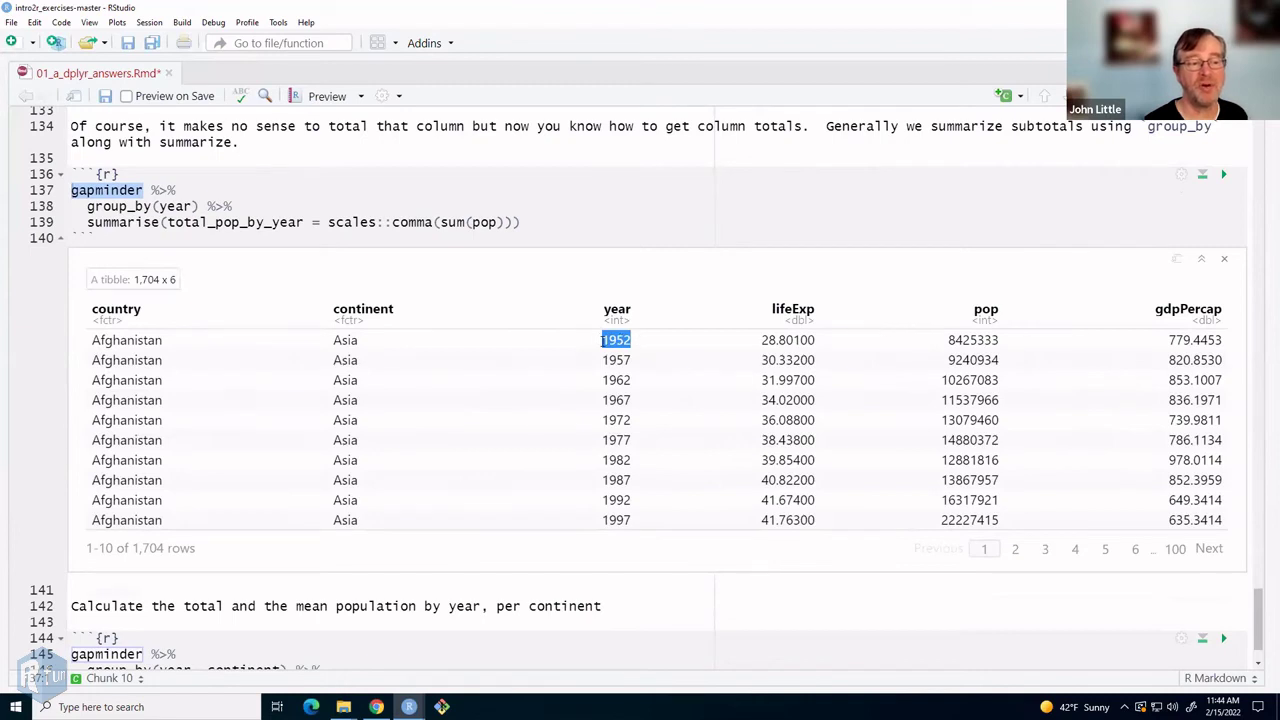
{"action": "double_click", "coordinate": [612, 361]}
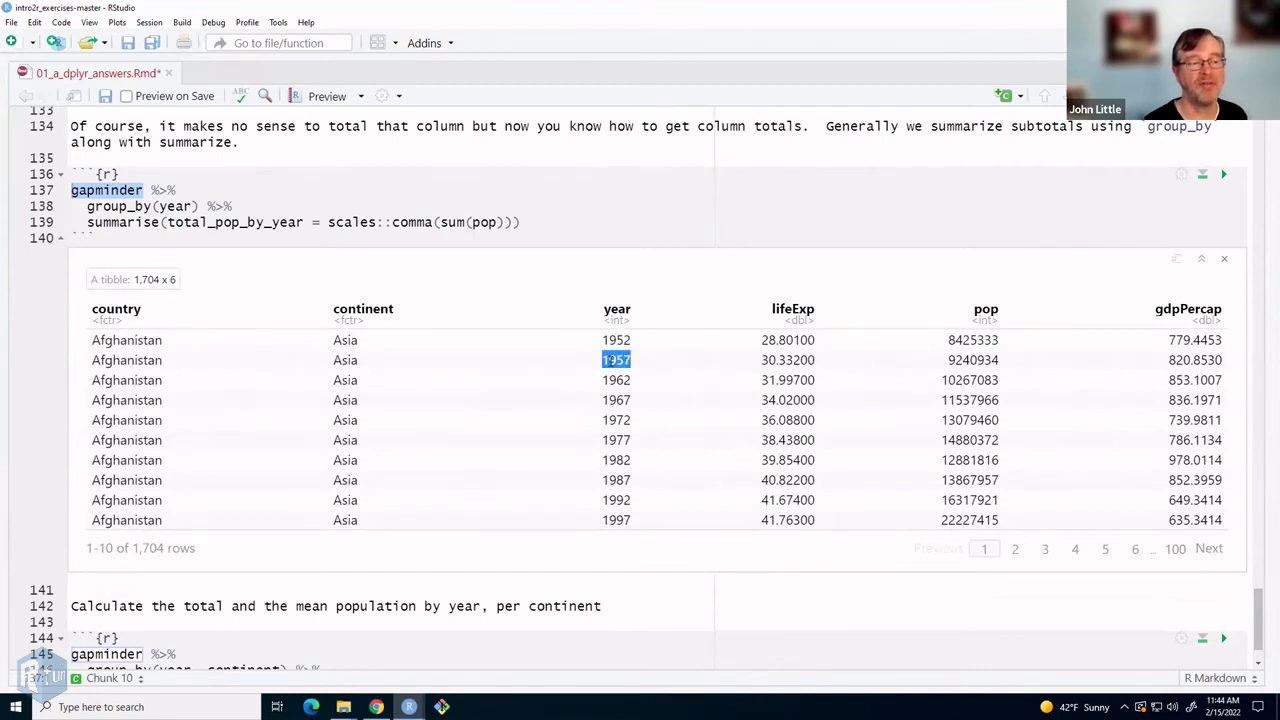
{"action": "double_click", "coordinate": [970, 341]}
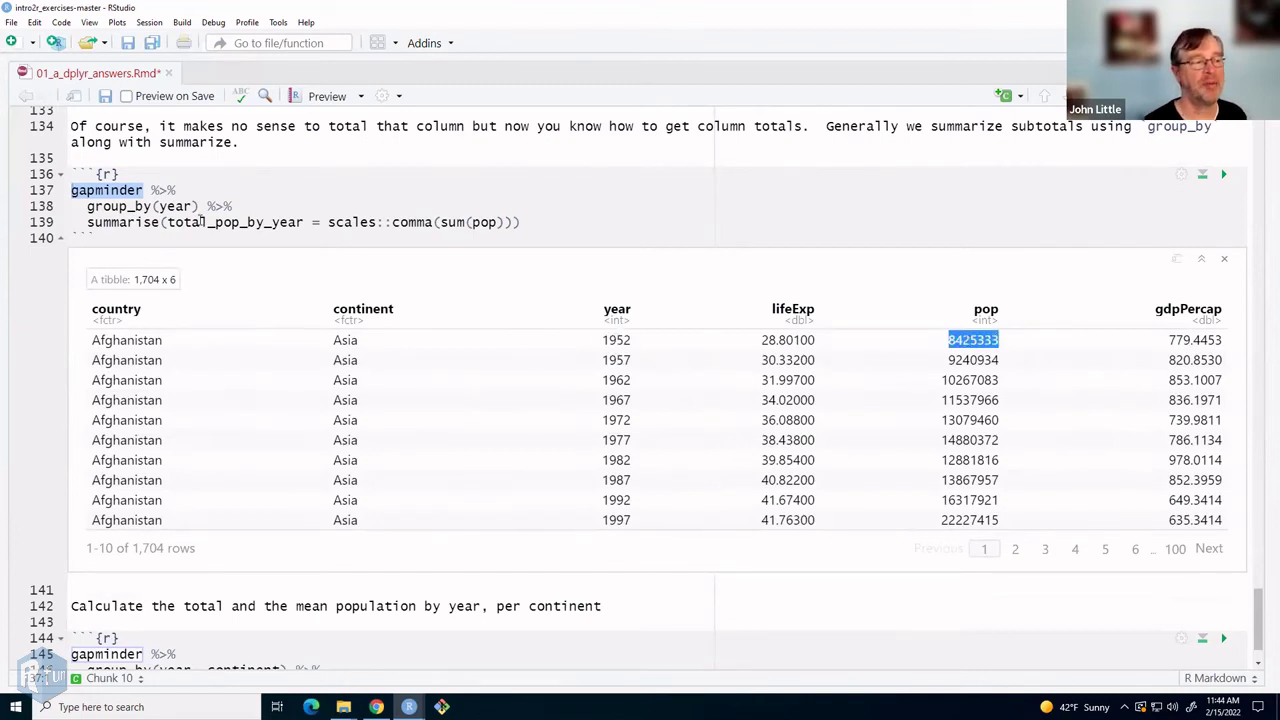
- Highlight group_by(year), summarise, total_pop_by_year and sum(pop) one by one, and run the whole chunk
{"action": "left_click_drag", "start_coordinate": [200, 206], "coordinate": [87, 206]}
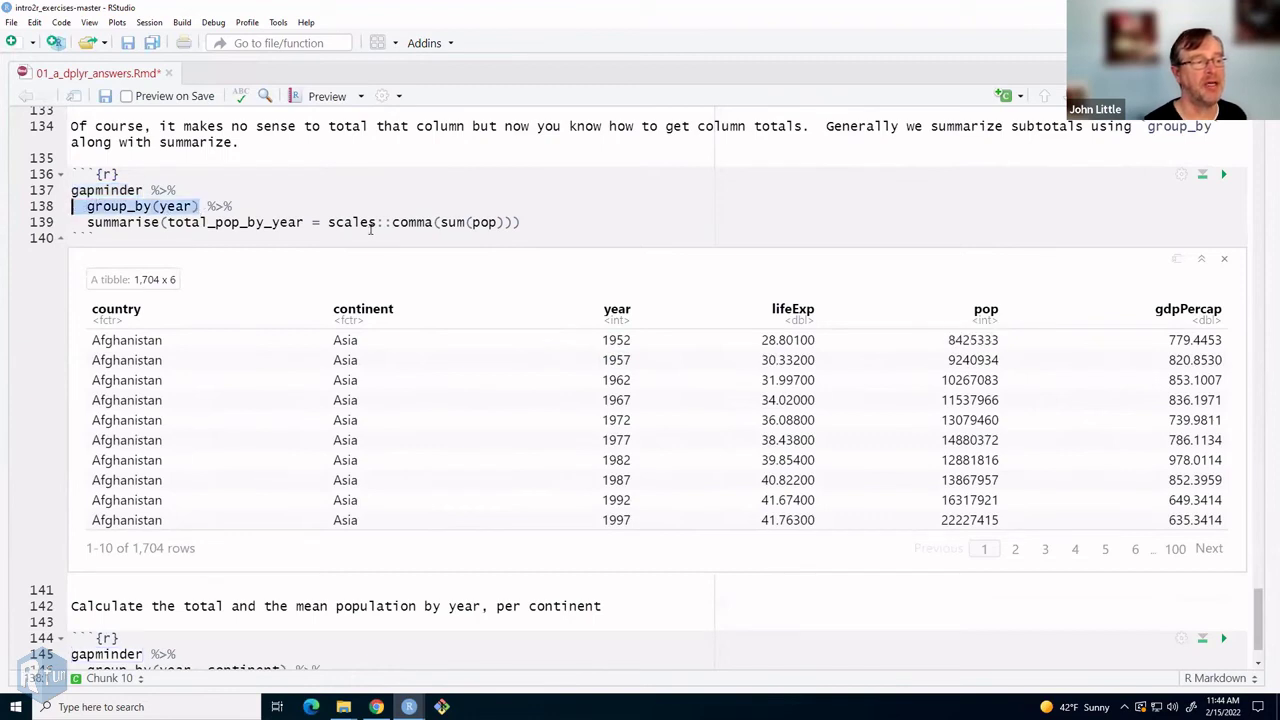
{"action": "left_click", "coordinate": [371, 222]}
{"action": "double_click", "coordinate": [112, 222]}
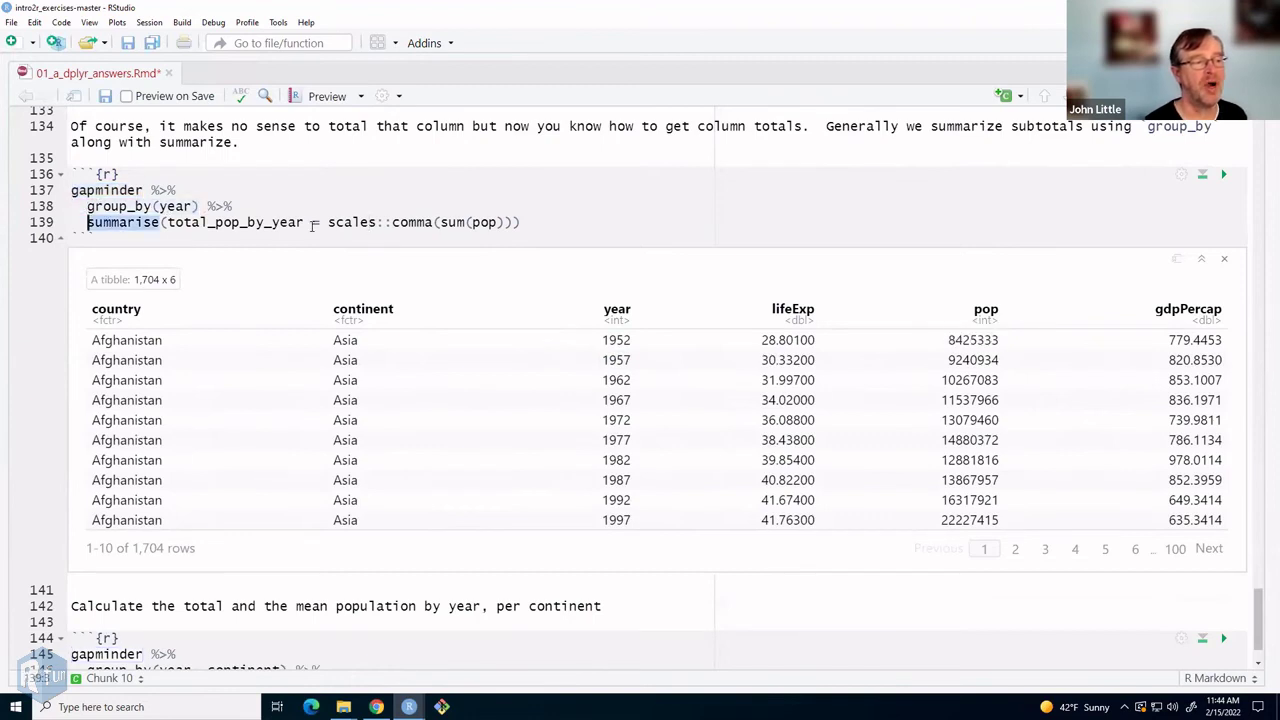
{"action": "double_click", "coordinate": [212, 222]}
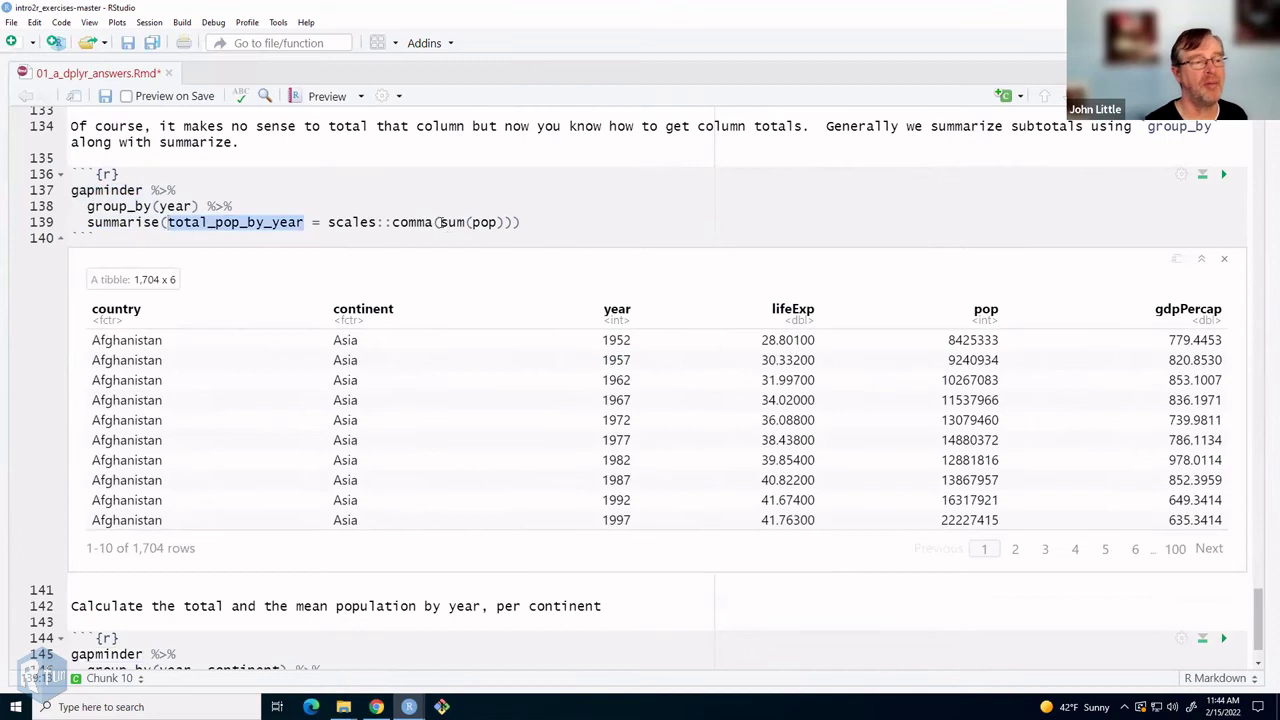
{"action": "left_click", "coordinate": [441, 222]}
{"action": "left_click_drag", "start_coordinate": [441, 222], "coordinate": [504, 222]}
{"action": "left_click", "coordinate": [537, 224]}
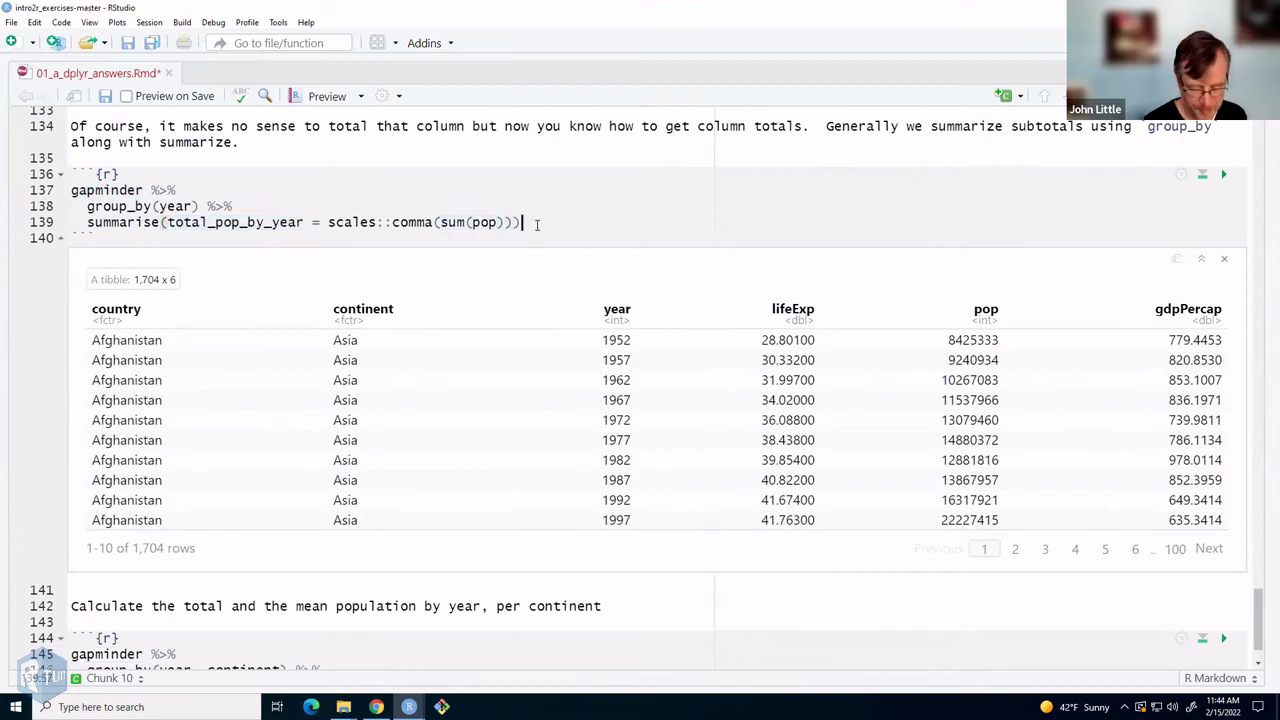
{"action": "key", "text": "ctrl+shift+Return"}
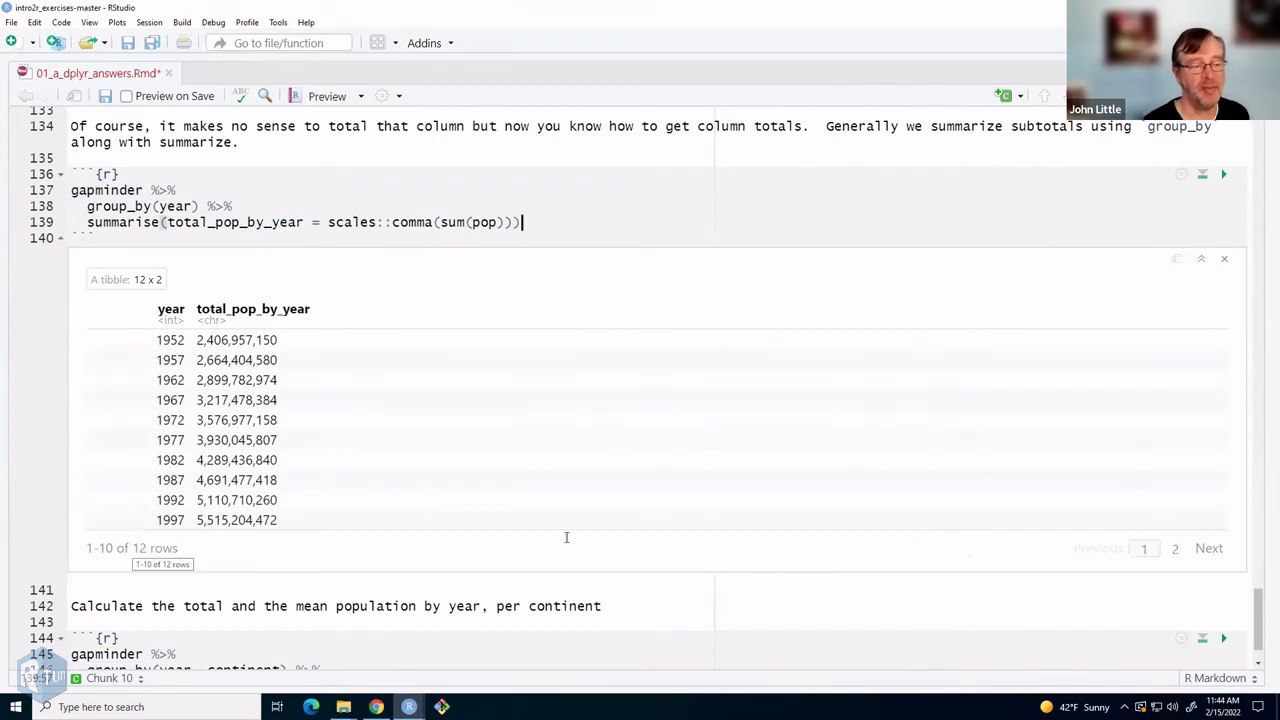
- Show the second page of the yearly totals and highlight the 2007 row
{"action": "left_click", "coordinate": [1176, 551]}
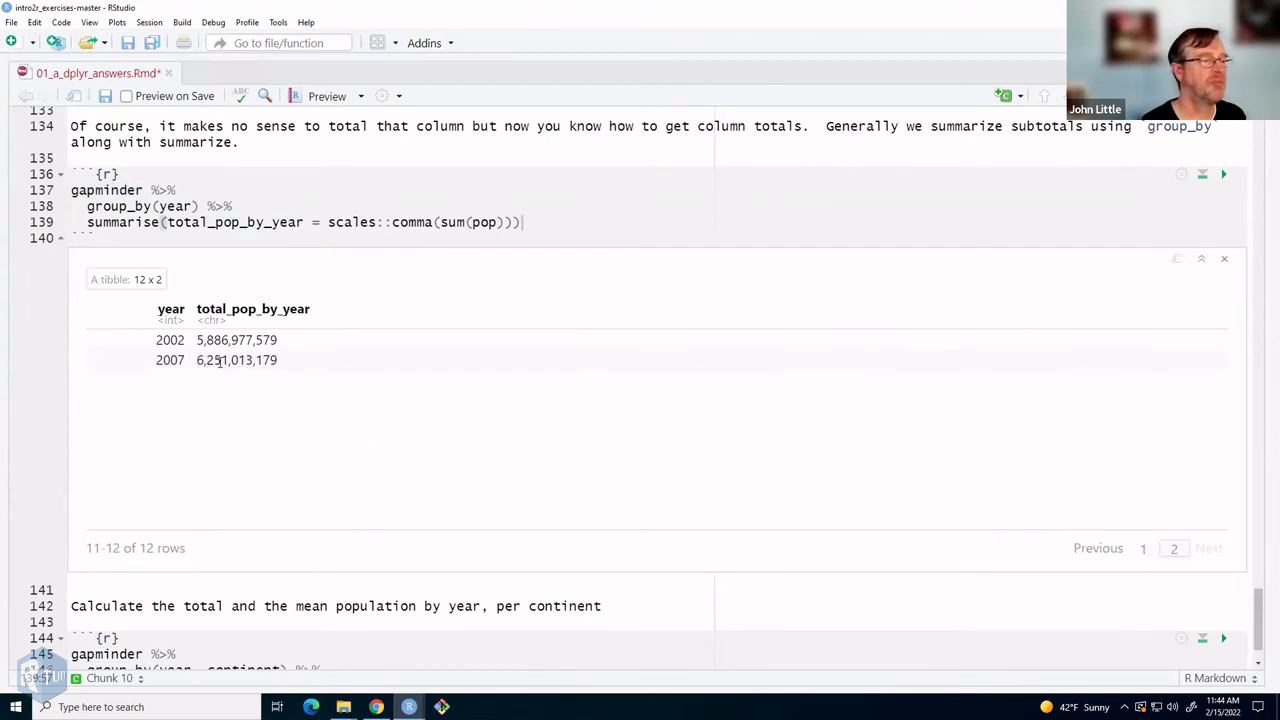
{"action": "left_click_drag", "start_coordinate": [275, 360], "coordinate": [145, 358]}
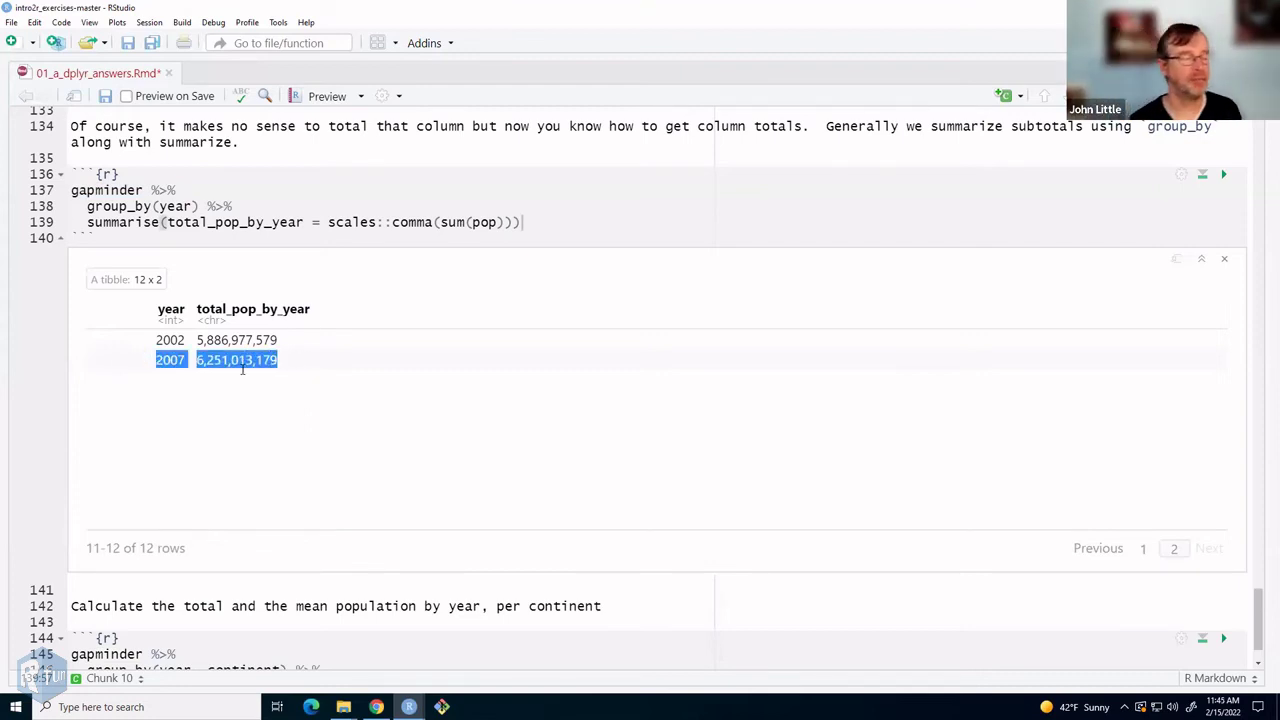
{"action": "left_click", "coordinate": [360, 296]}
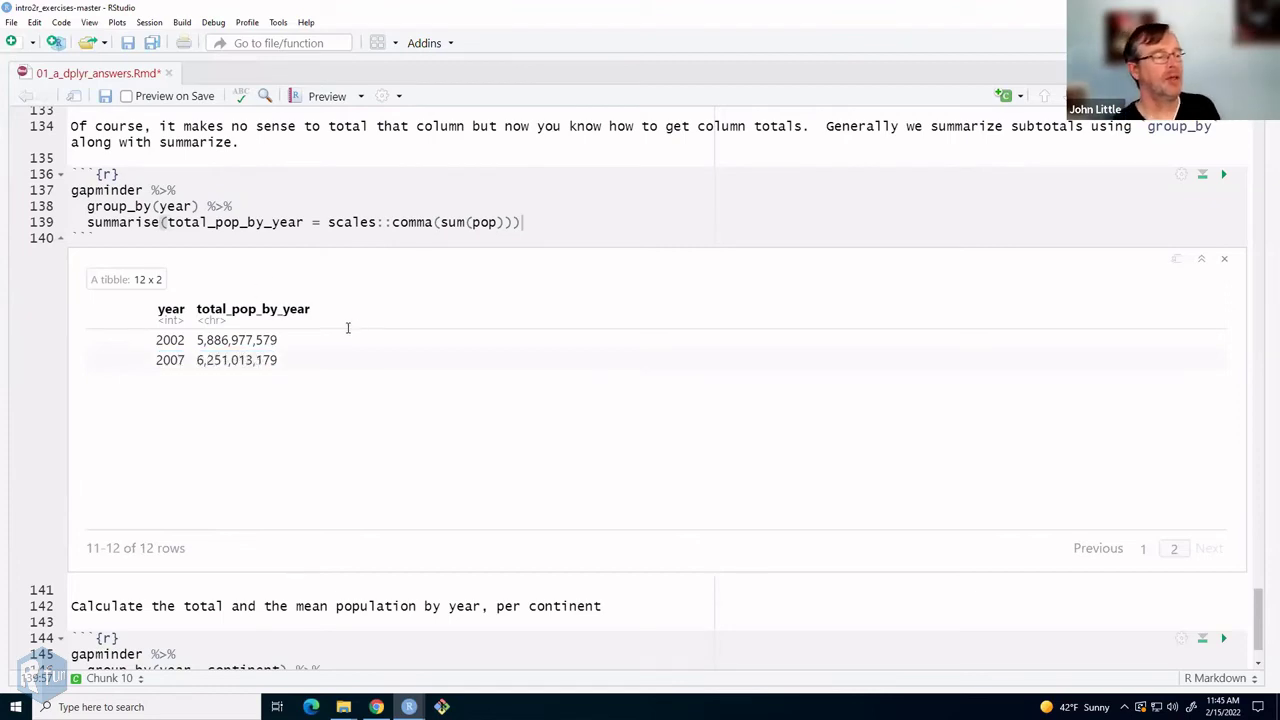
{"action": "scroll", "coordinate": [374, 344], "scroll_direction": "down", "scroll_amount": 2}
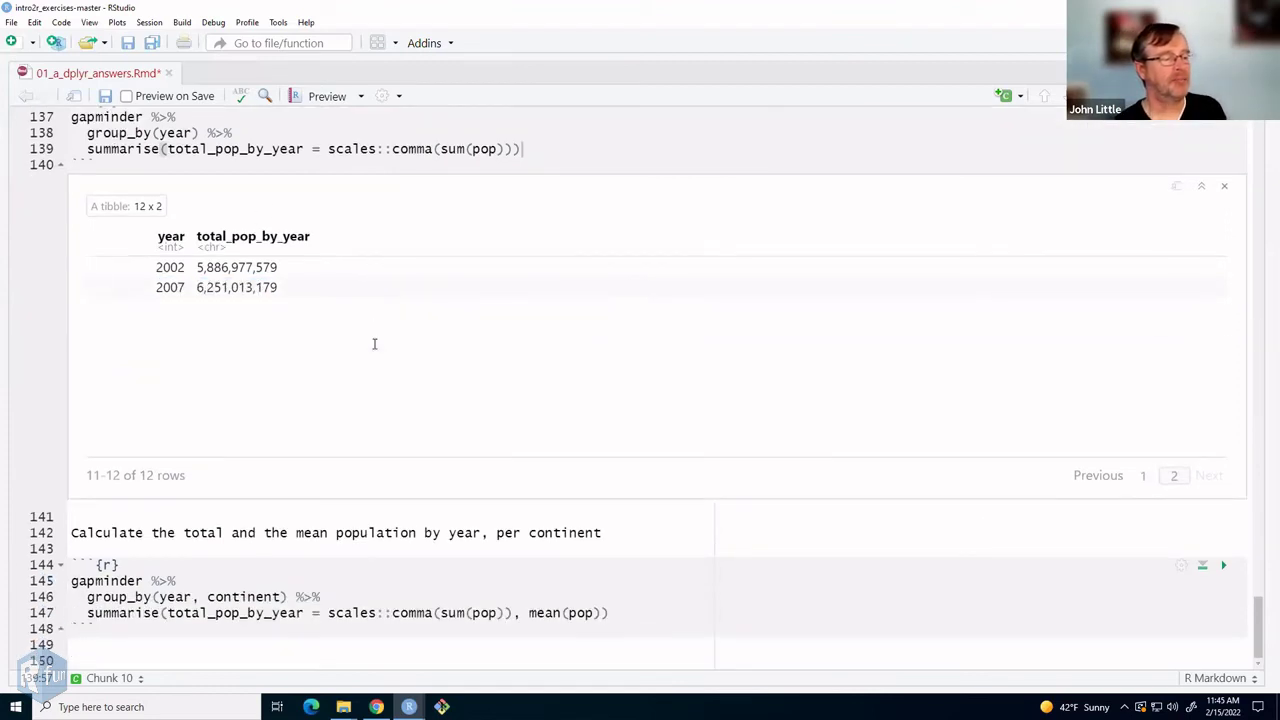
{"action": "scroll", "coordinate": [374, 344], "scroll_direction": "up", "scroll_amount": 4}
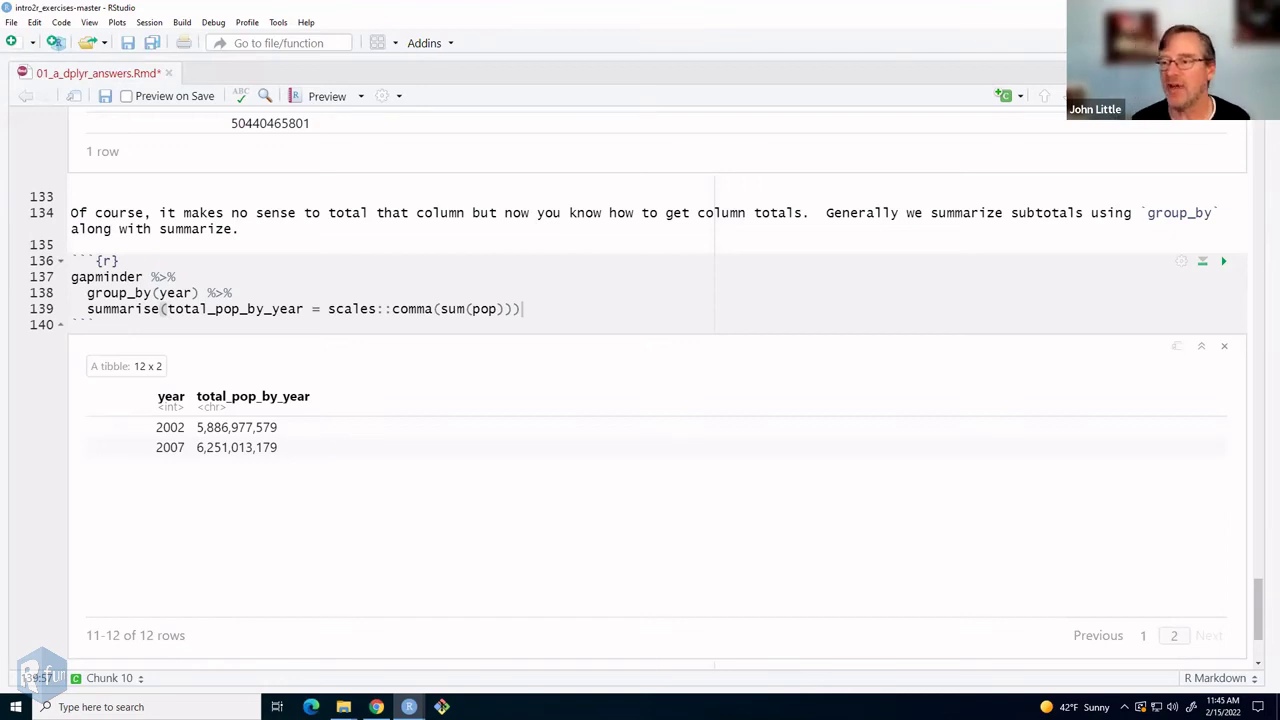
{"action": "key", "text": "alt+Tab"}
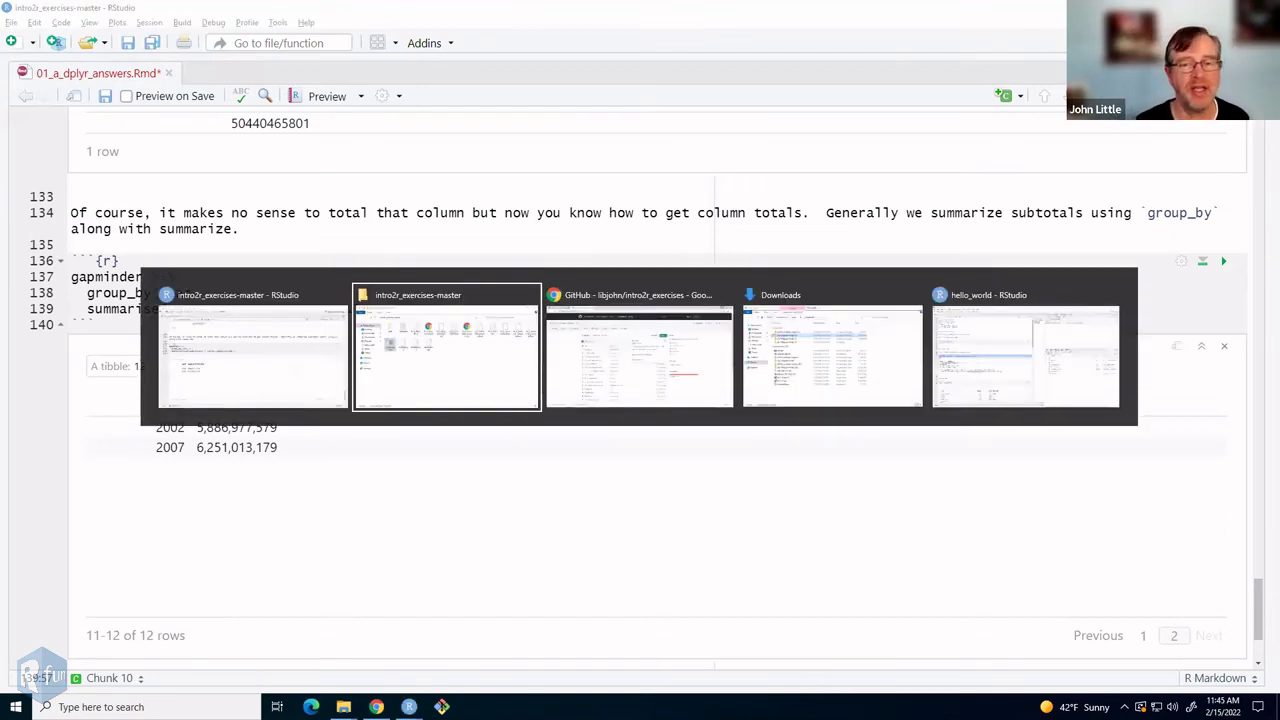
{"action": "key", "text": "Escape"}
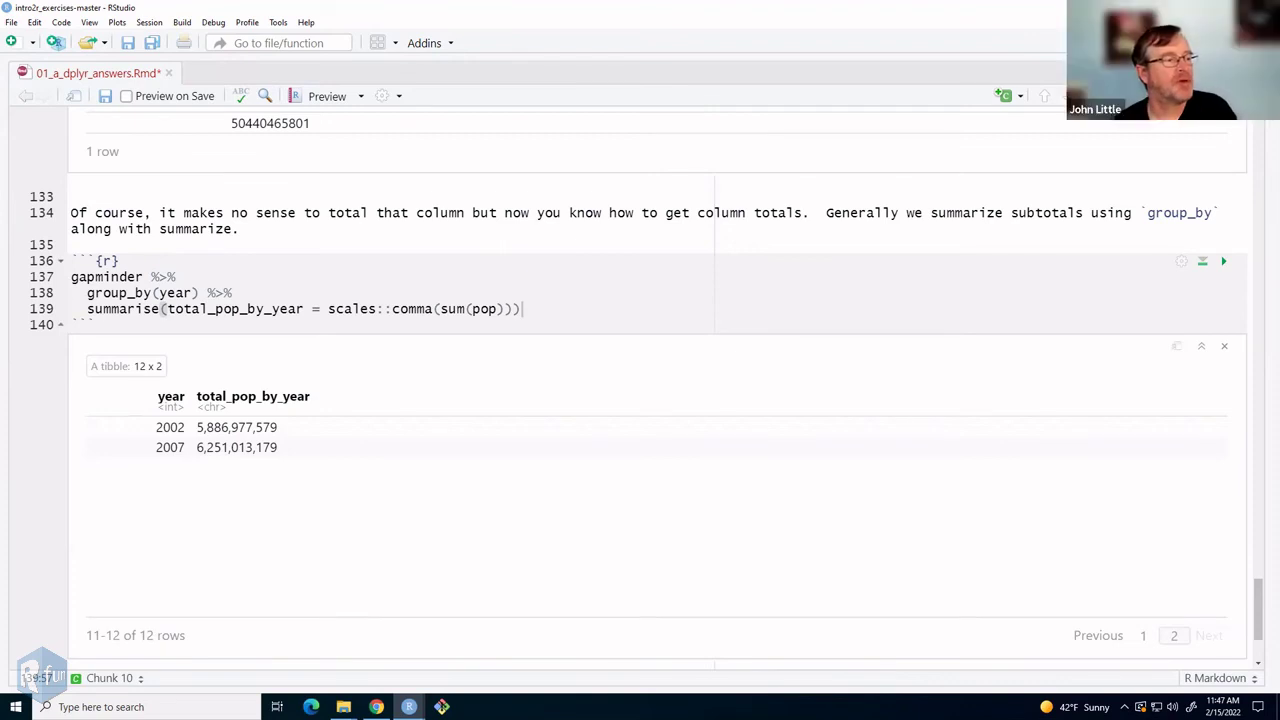
- Highlight summarise in the group_by(year) chunk, and pipe its result into a new mutate() line
{"action": "double_click", "coordinate": [123, 310]}
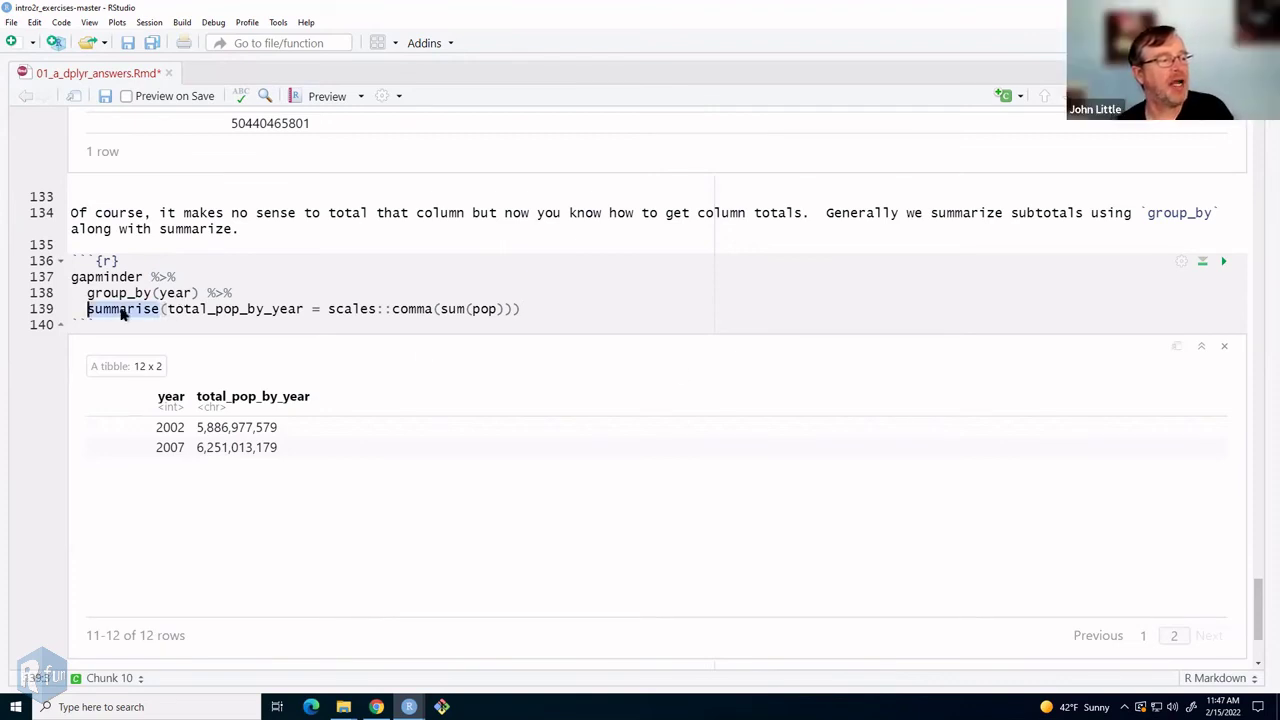
{"action": "left_click", "coordinate": [250, 292]}
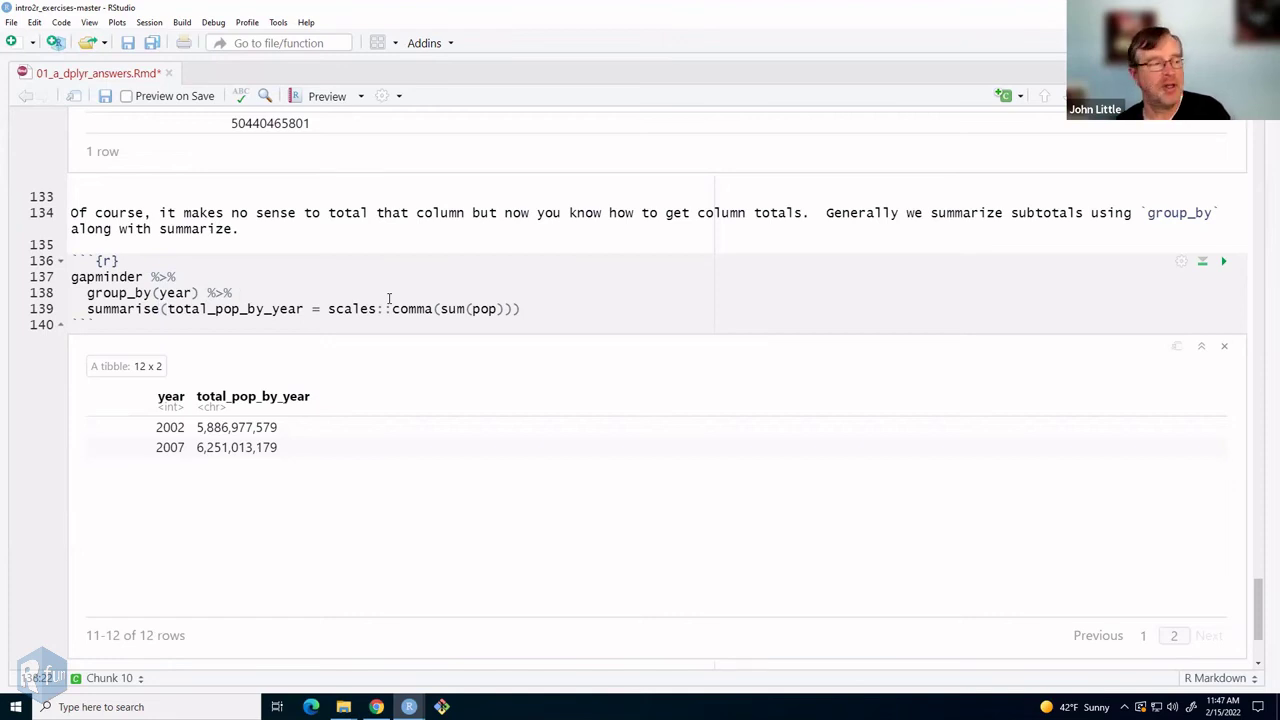
{"action": "left_click", "coordinate": [546, 311]}
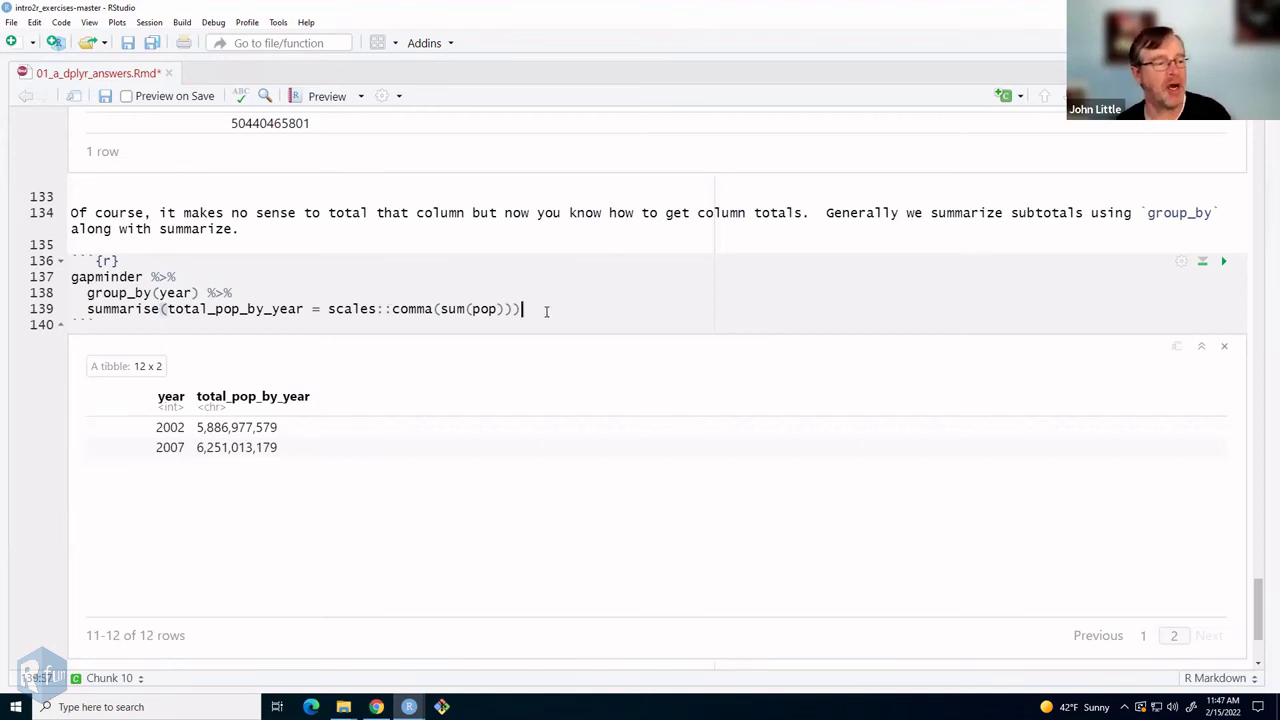
{"action": "key", "text": "ctrl+shift+m"}
{"action": "key", "text": "Return"}
{"action": "type", "text": "mut"}
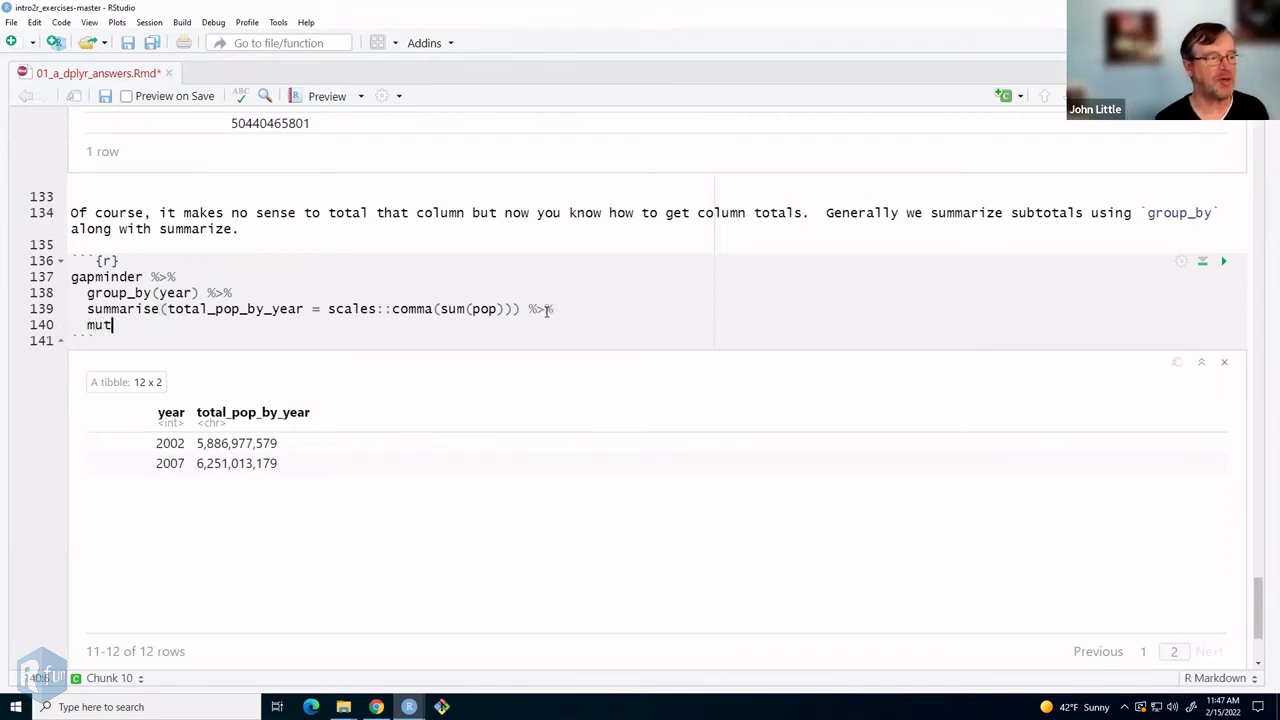
{"action": "key", "text": "Tab"}
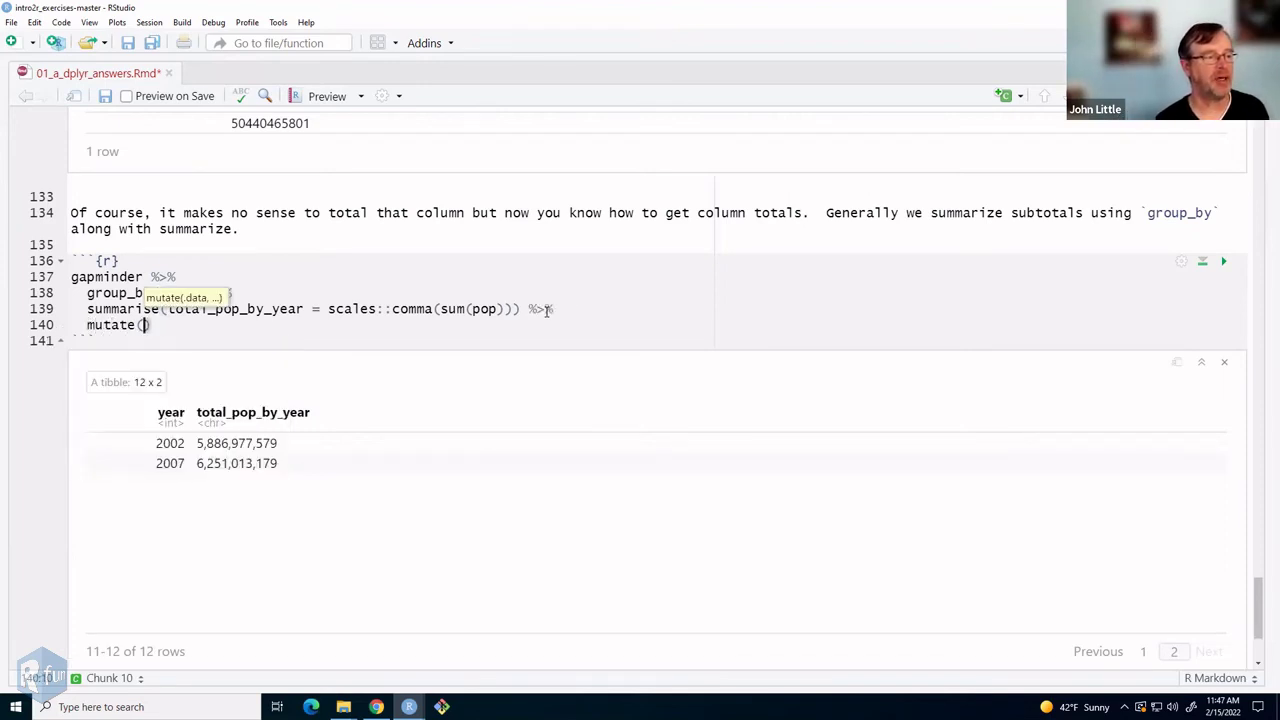
- Define big_pop = total_pop_by_year * 2 inside mutate() and run the pipeline
{"action": "type", "text": "big"}
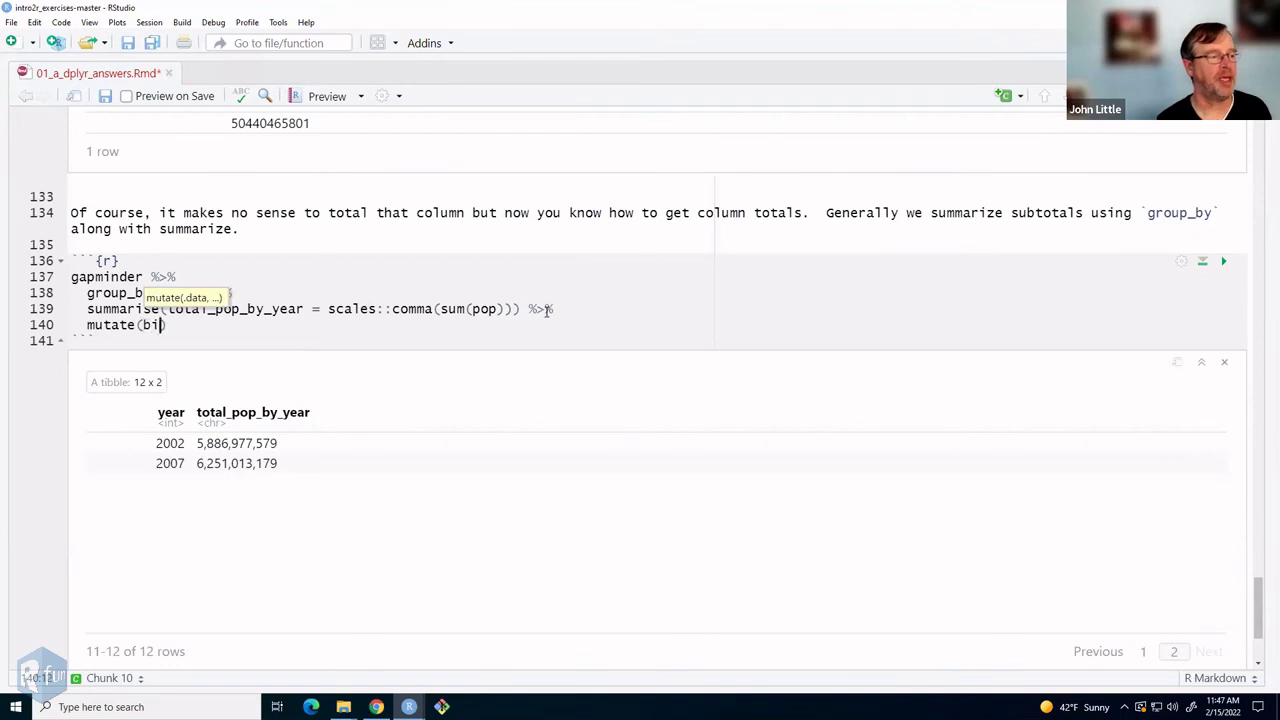
{"action": "type", "text": "_pop "}
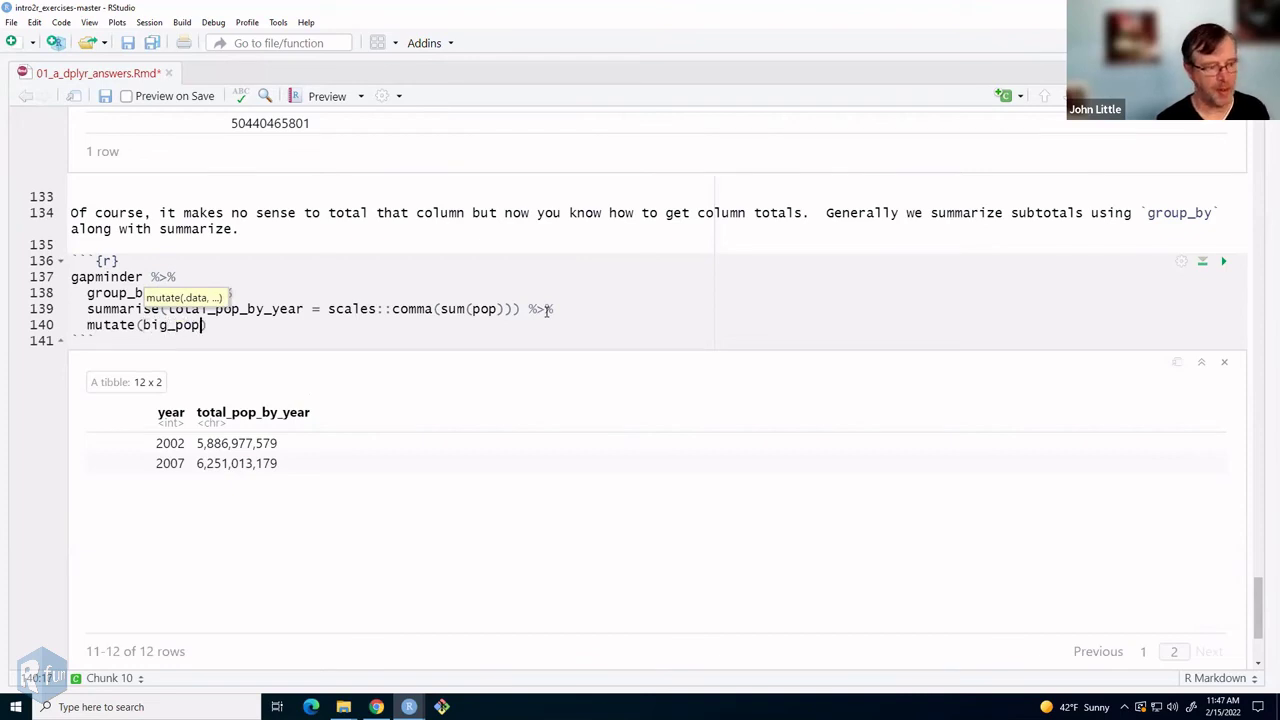
{"action": "type", "text": "= "}
{"action": "type", "text": "tot"}
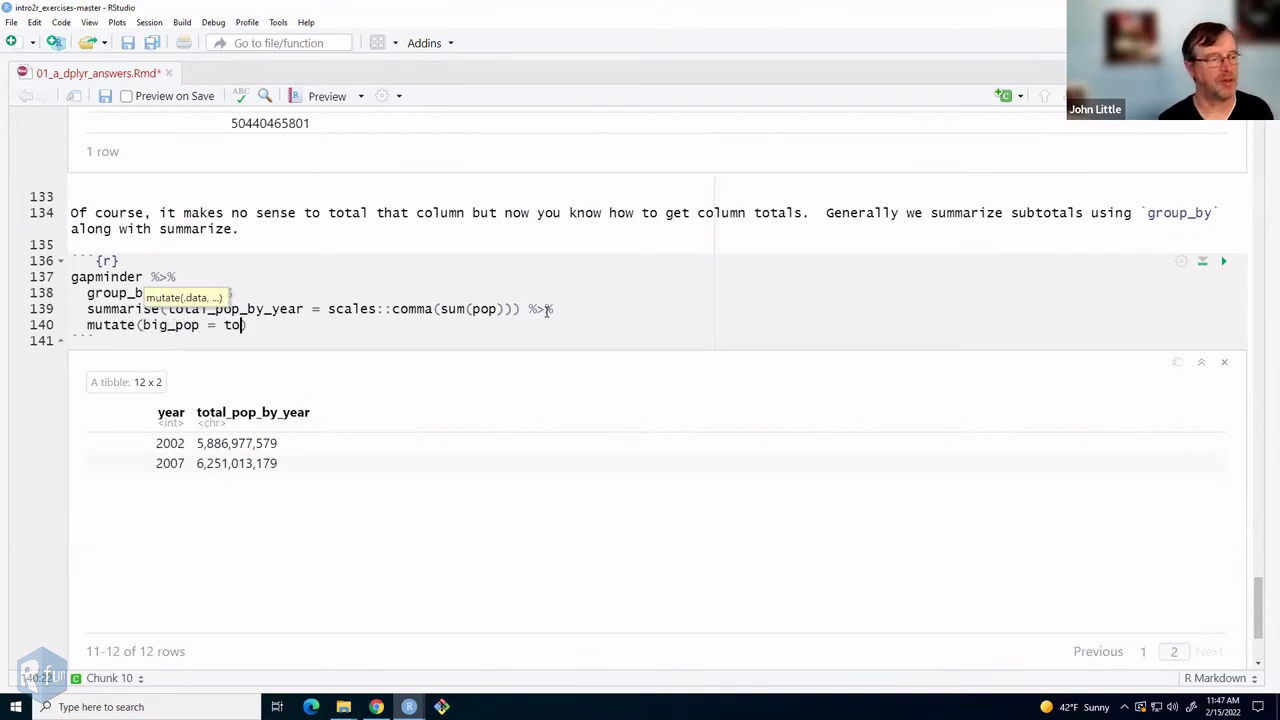
{"action": "key", "text": "Tab"}
{"action": "type", "text": "* 2"}
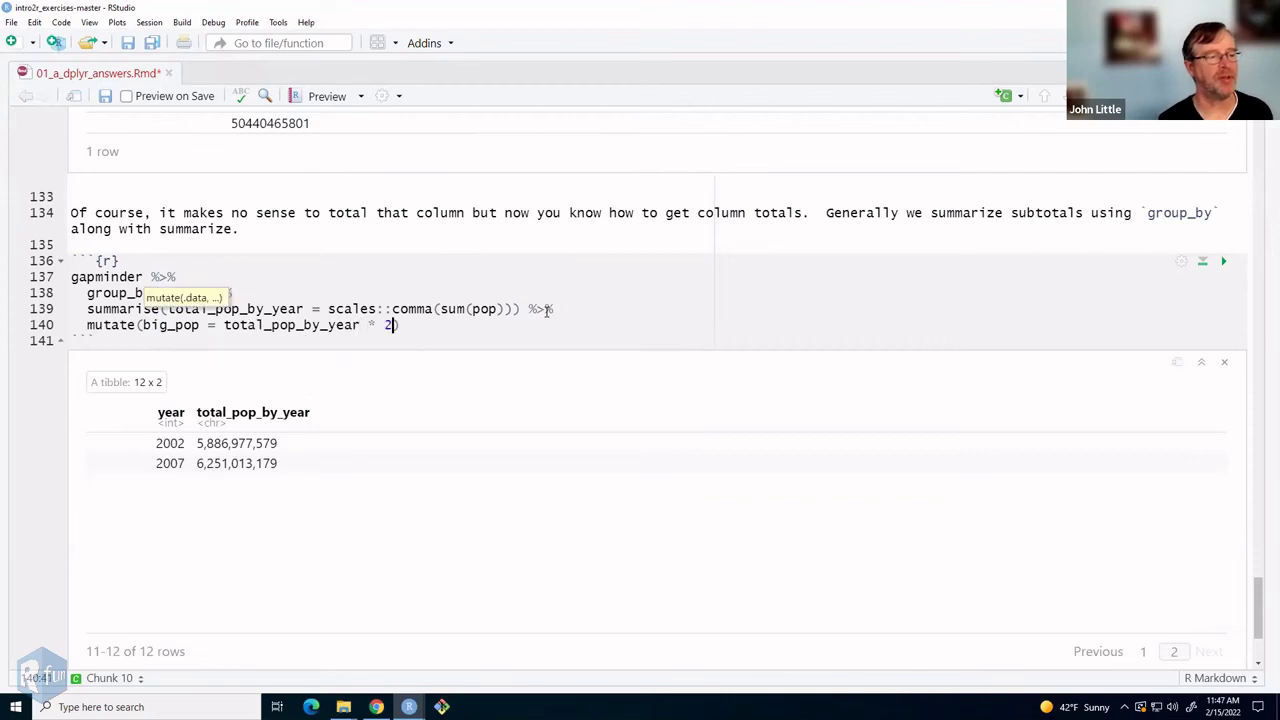
{"action": "key", "text": "ctrl+Return"}
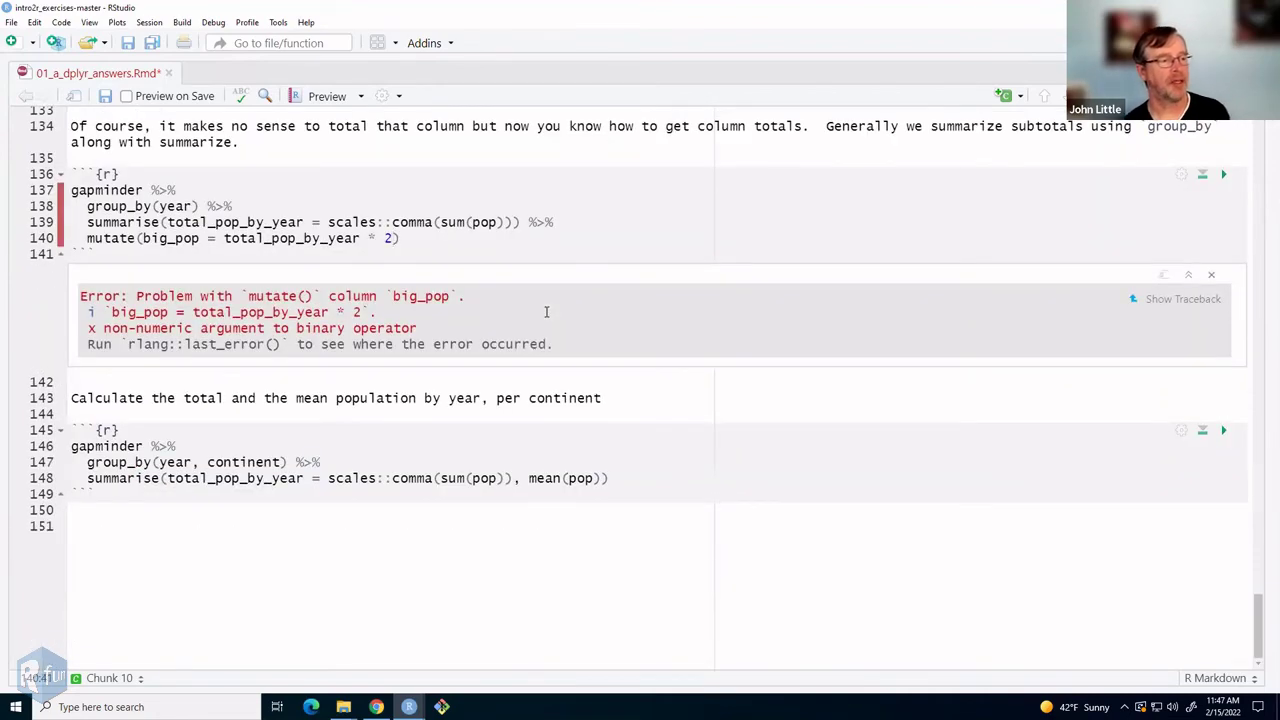
- Remove the scales::comma( wrapper in front of sum(pop) in the group_by(year) chunk's summarise line
{"action": "key", "text": "Up"}
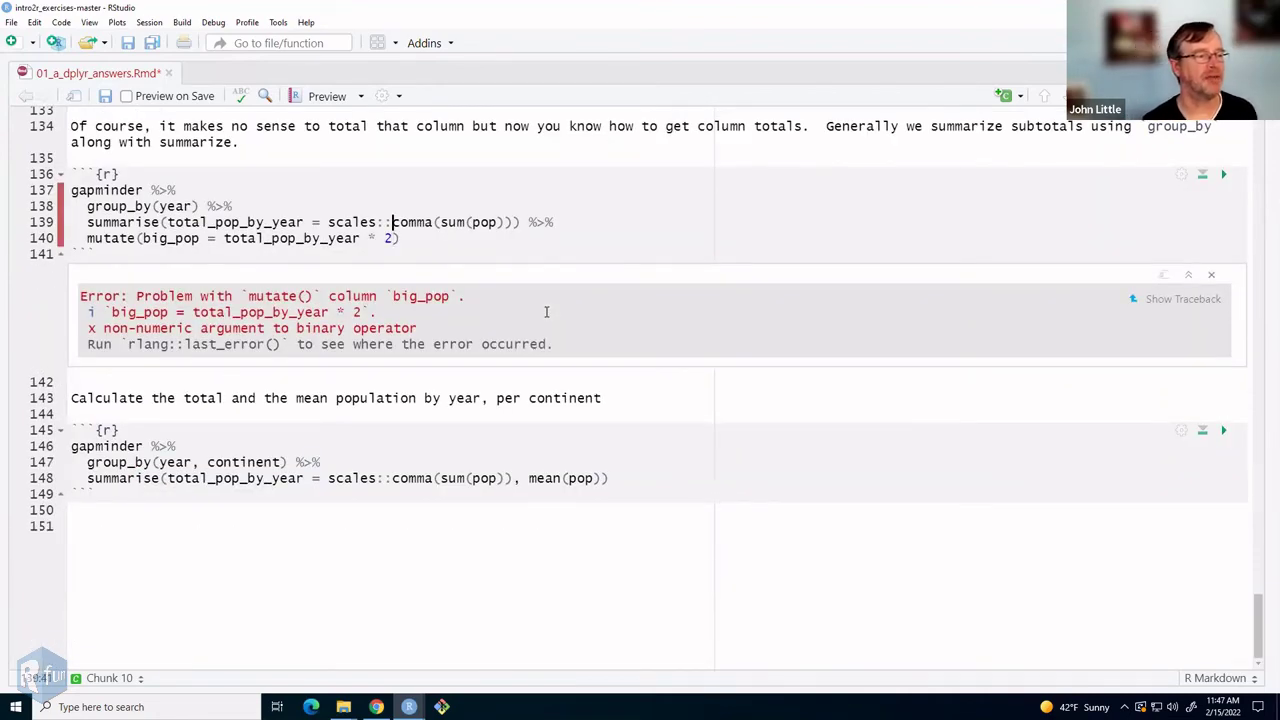
{"action": "key", "text": "ctrl+Left"}
{"action": "key", "text": "ctrl+Left"}
{"action": "key", "text": "ctrl+shift+Right"}
{"action": "key", "text": "ctrl+shift+Right"}
{"action": "key", "text": "ctrl+shift+Right"}
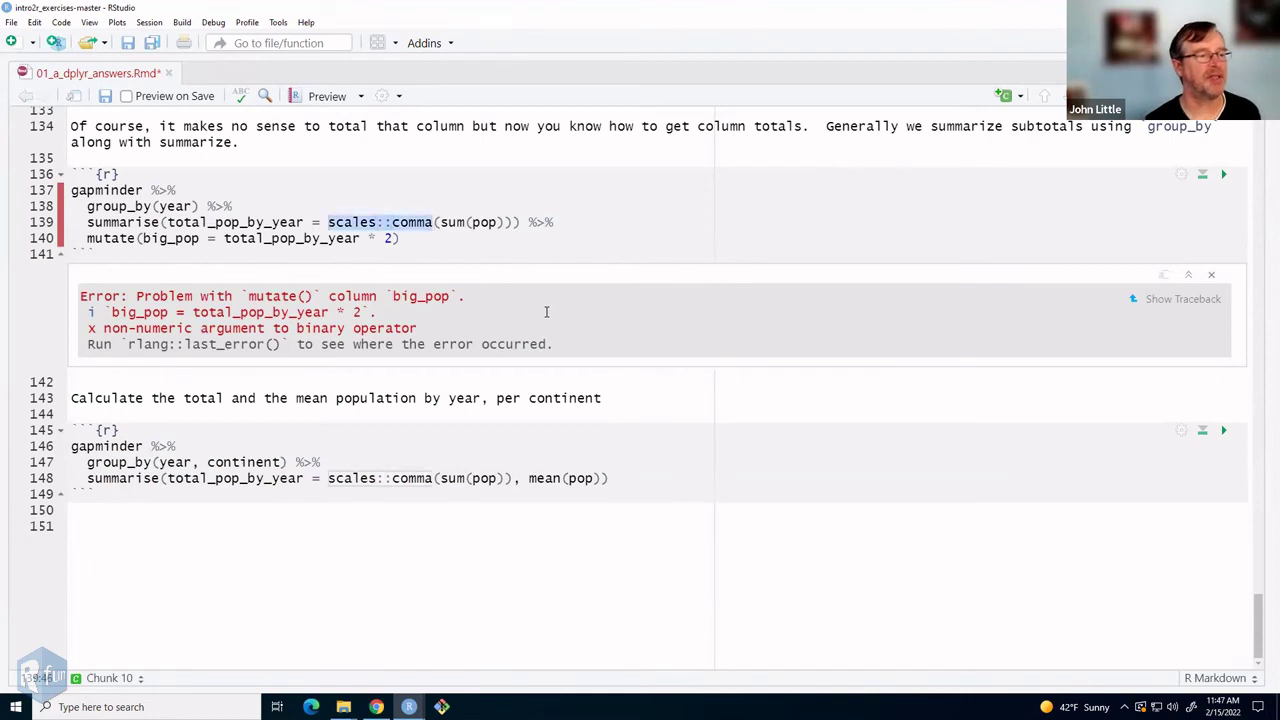
{"action": "key", "text": "shift+Right"}
{"action": "key", "text": "Delete"}
{"action": "key", "text": "ctrl+Right"}
{"action": "key", "text": "End"}
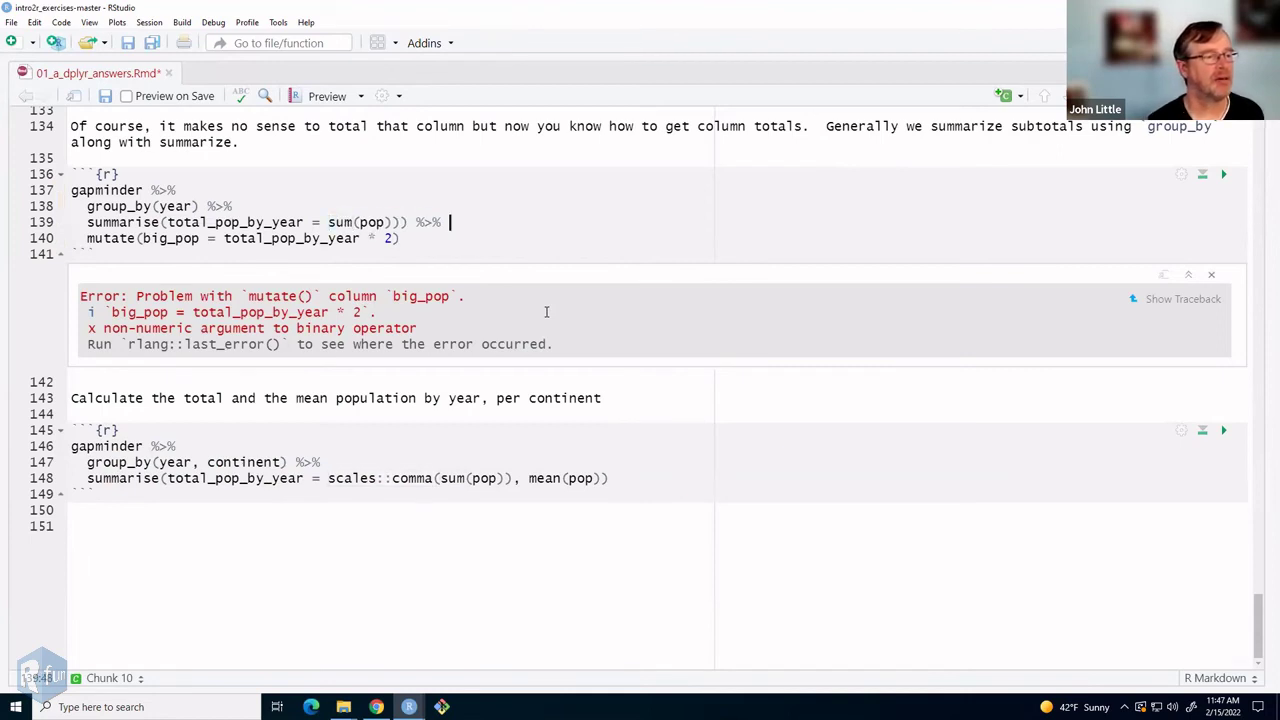
{"action": "key", "text": "Delete"}
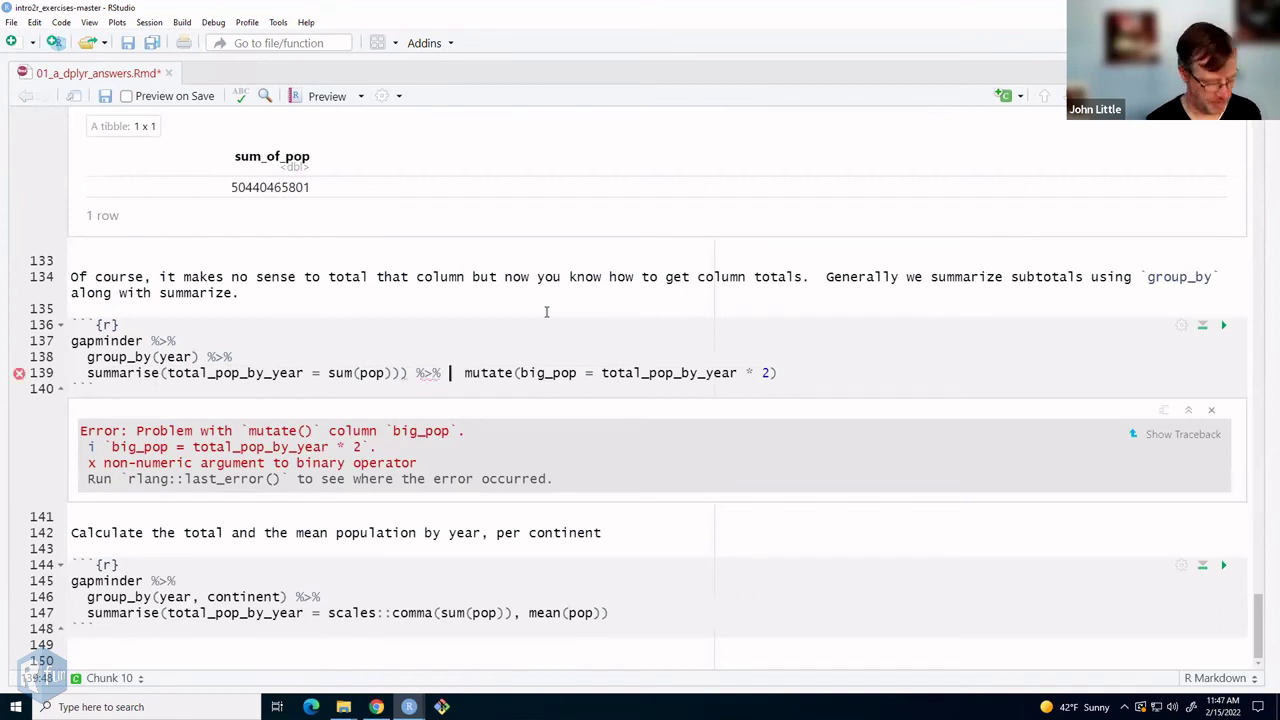
{"action": "key", "text": "Return"}
- Put mutate() back on its own line, delete the extra closing parenthesis after sum(pop), and run the chunk
{"action": "key", "text": "Up"}
{"action": "key", "text": "End"}
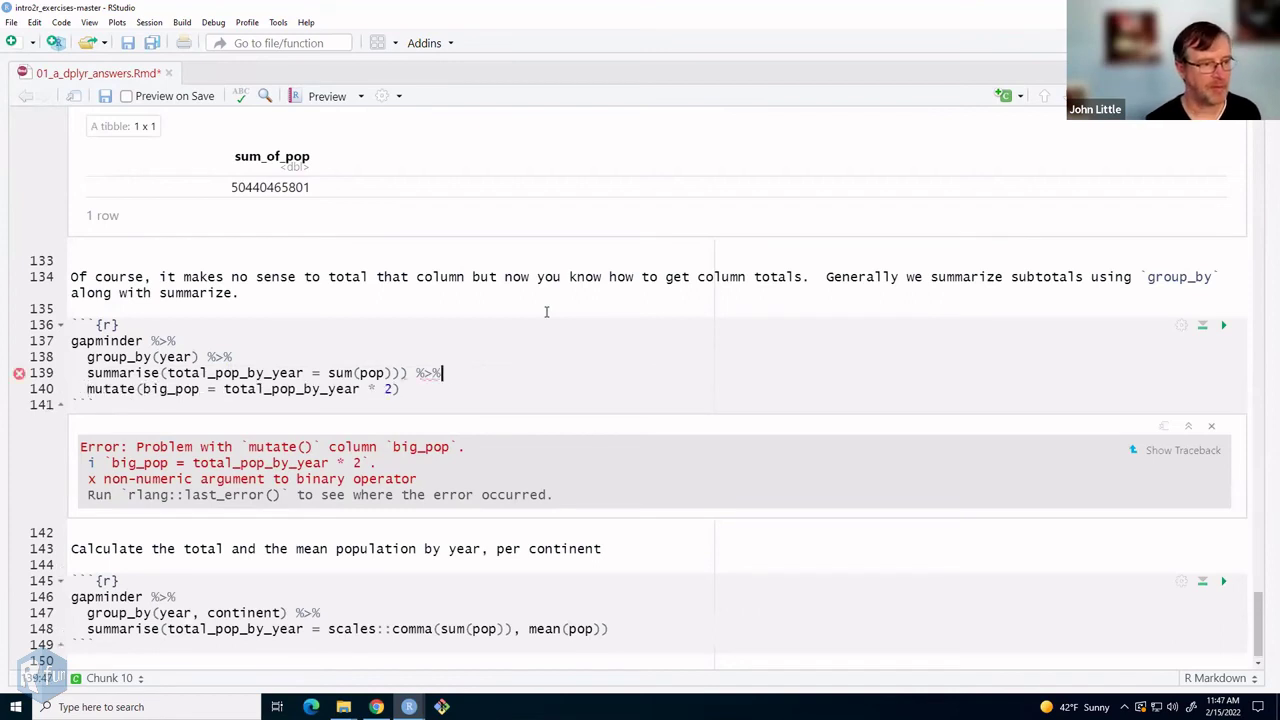
{"action": "key", "text": "Left"}
{"action": "key", "text": "Left"}
{"action": "key", "text": "Left"}
{"action": "key", "text": "Left"}
{"action": "key", "text": "Left"}
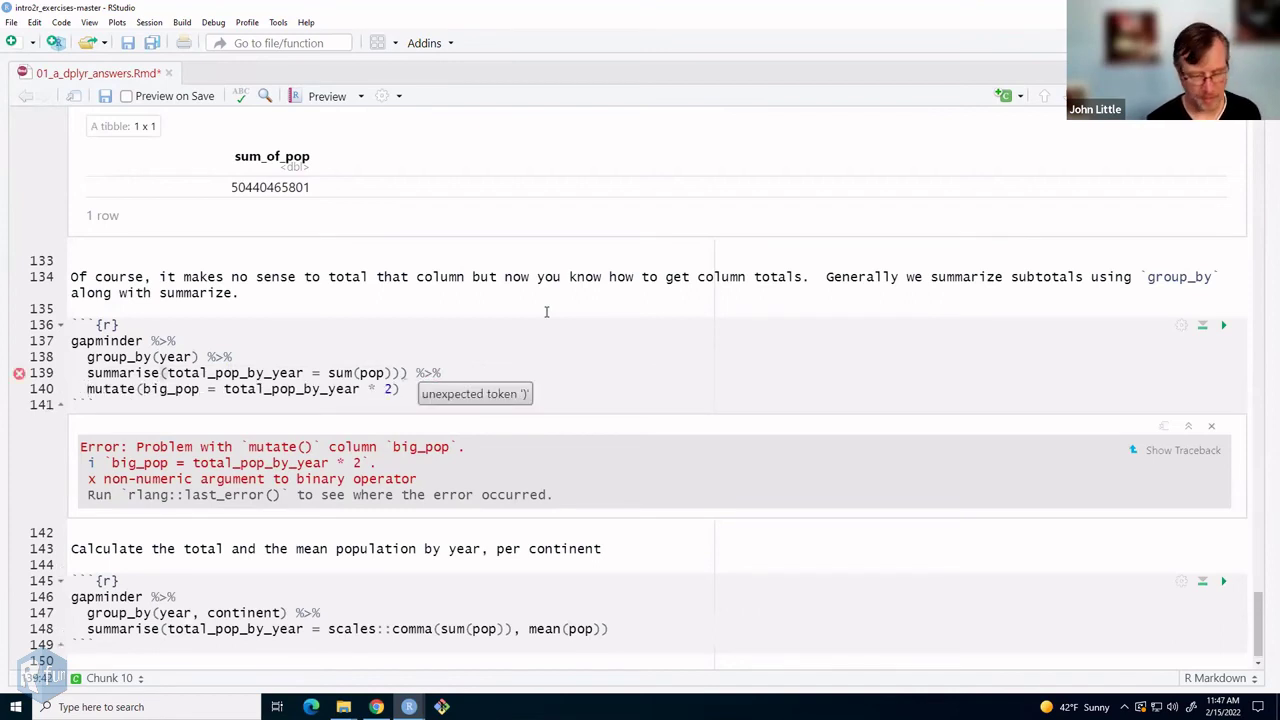
{"action": "key", "text": "Delete"}
{"action": "key", "text": "ctrl+shift+Return"}
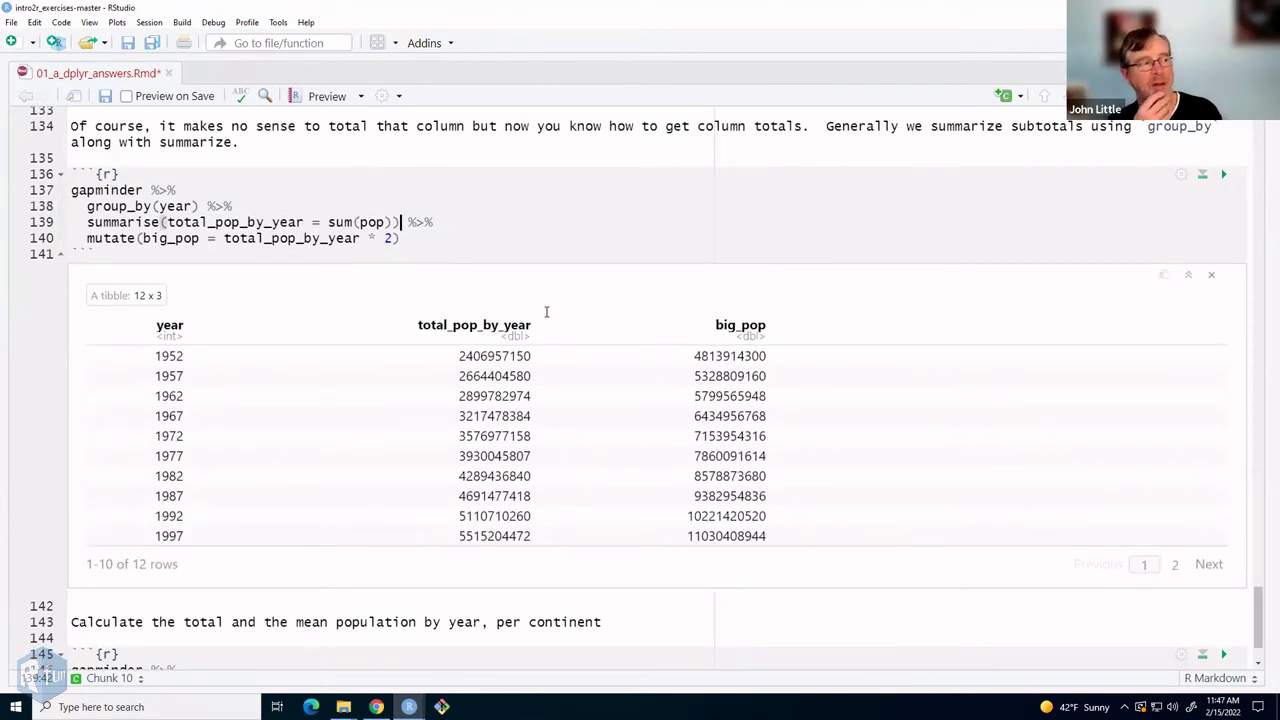
- Highlight the summarise function name and the pipe at the end of its line in the group_by(year) chunk
{"action": "left_click", "coordinate": [120, 222]}
{"action": "double_click", "coordinate": [121, 222]}
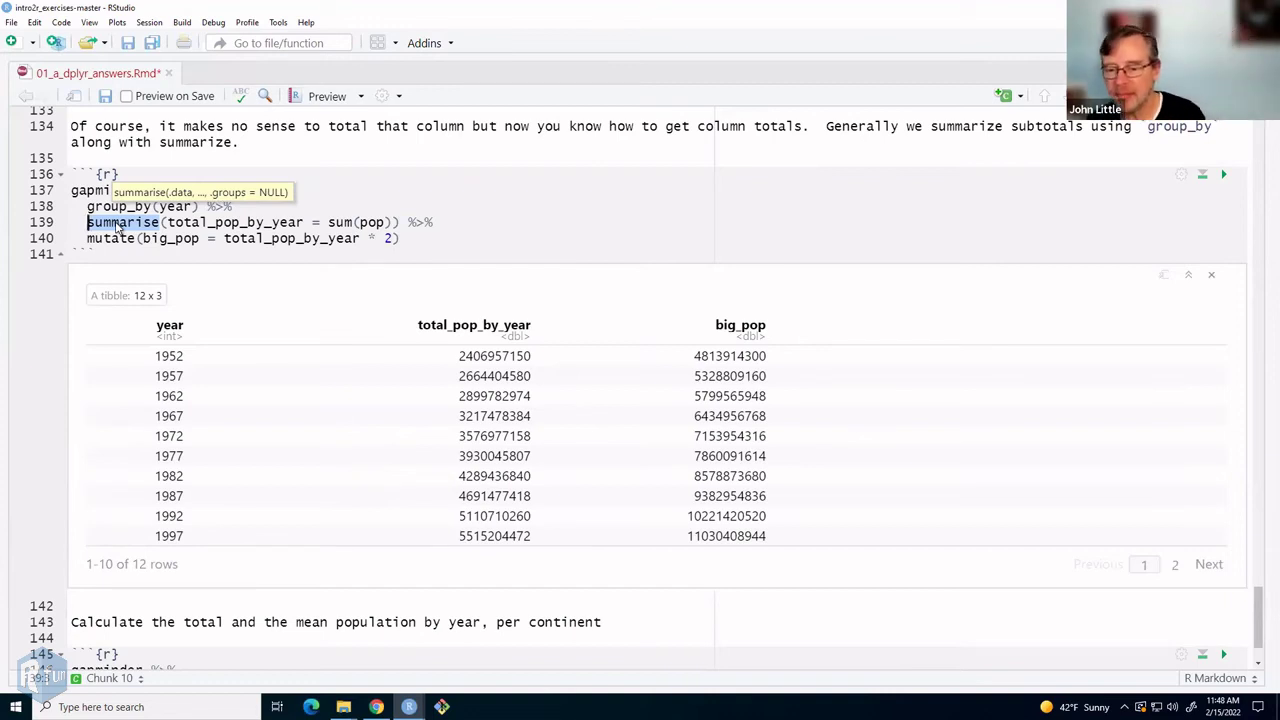
{"action": "left_click", "coordinate": [498, 249]}
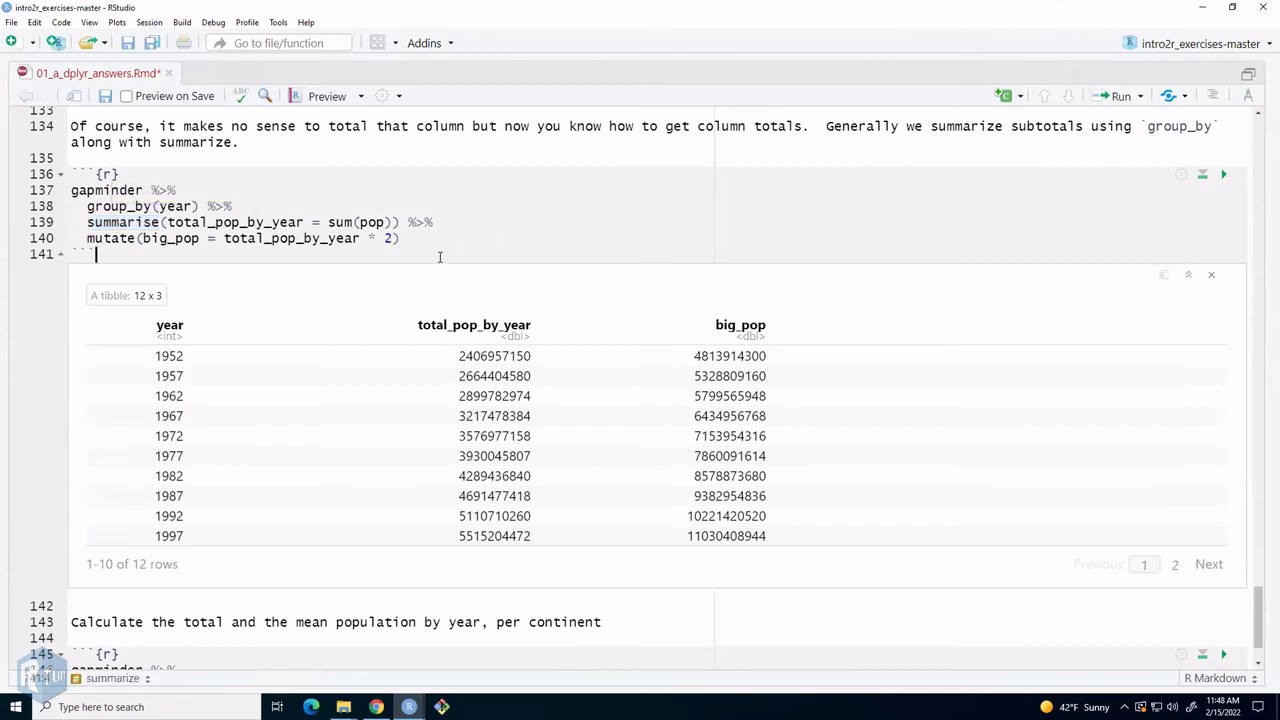
{"action": "left_click", "coordinate": [440, 222]}
{"action": "left_click_drag", "start_coordinate": [440, 222], "coordinate": [408, 222]}
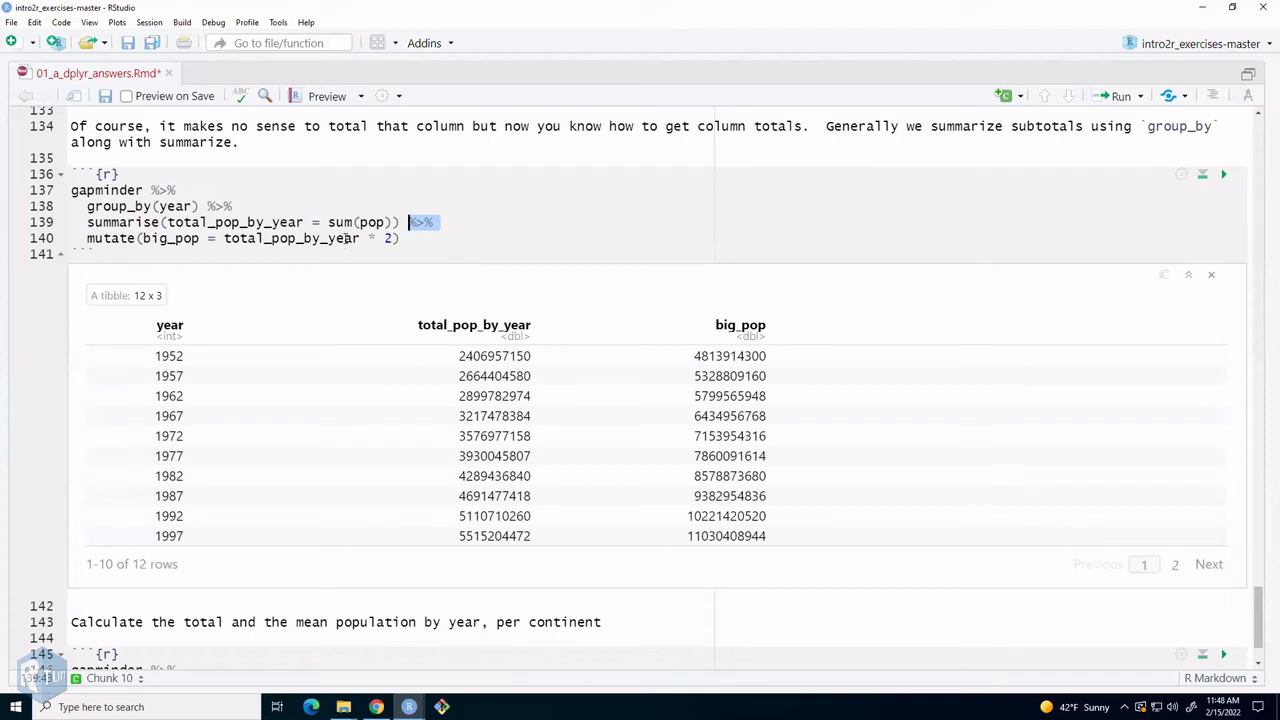
- Join group_by(year) onto the gapminder line, highlight the pipe between them, and restore the line break
{"action": "left_click", "coordinate": [259, 190]}
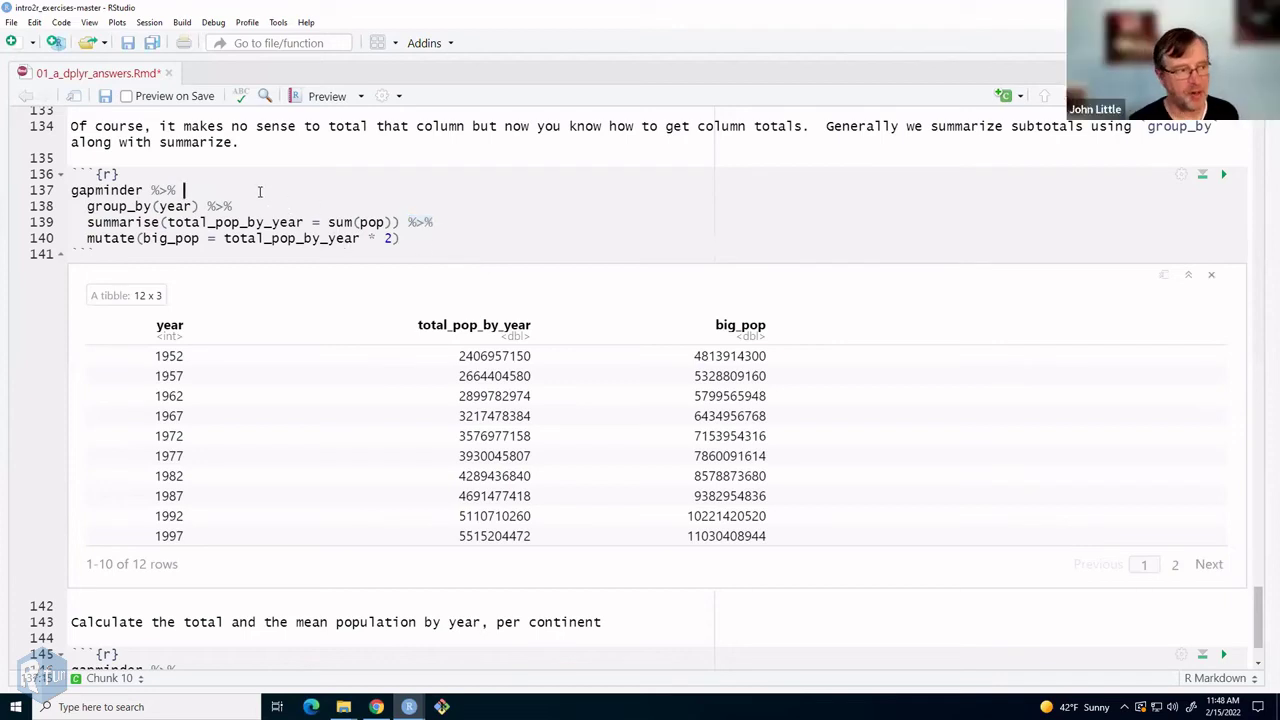
{"action": "key", "text": "Delete"}
{"action": "key", "text": "Delete"}
{"action": "key", "text": "Delete"}
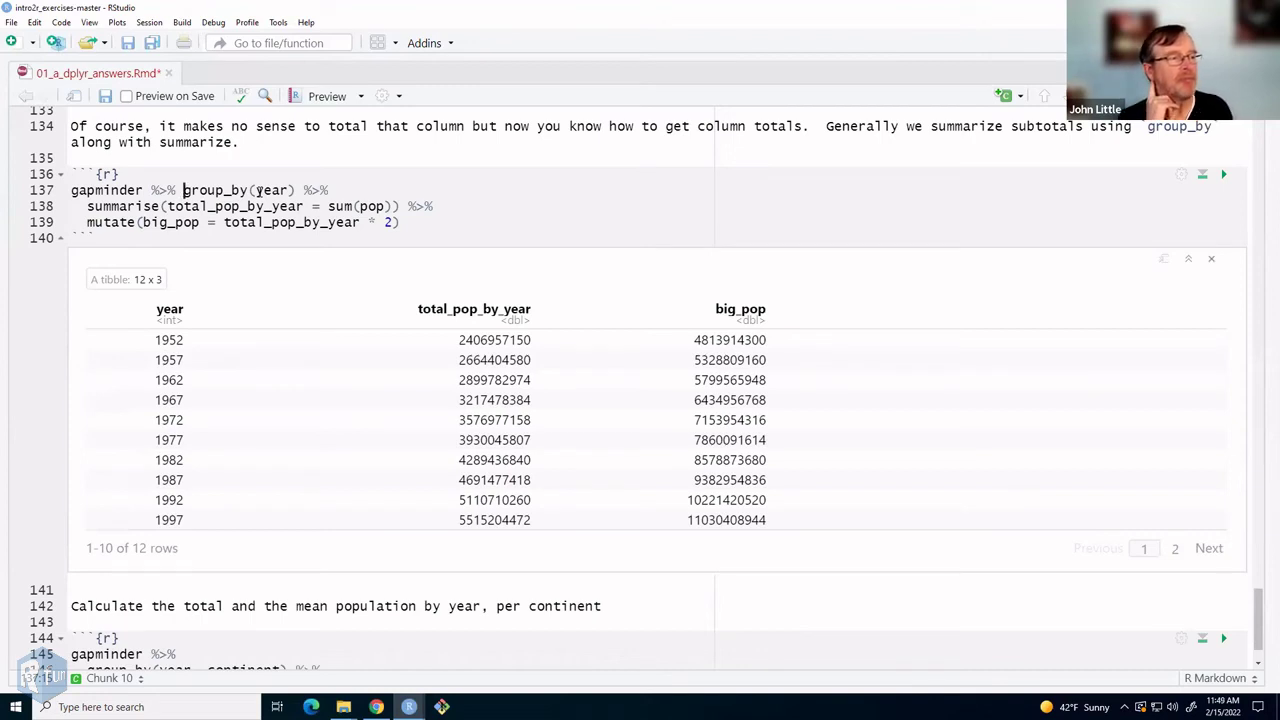
{"action": "key", "text": "shift+Left"}
{"action": "key", "text": "shift+Left"}
{"action": "key", "text": "shift+Left"}
{"action": "key", "text": "shift+Left"}
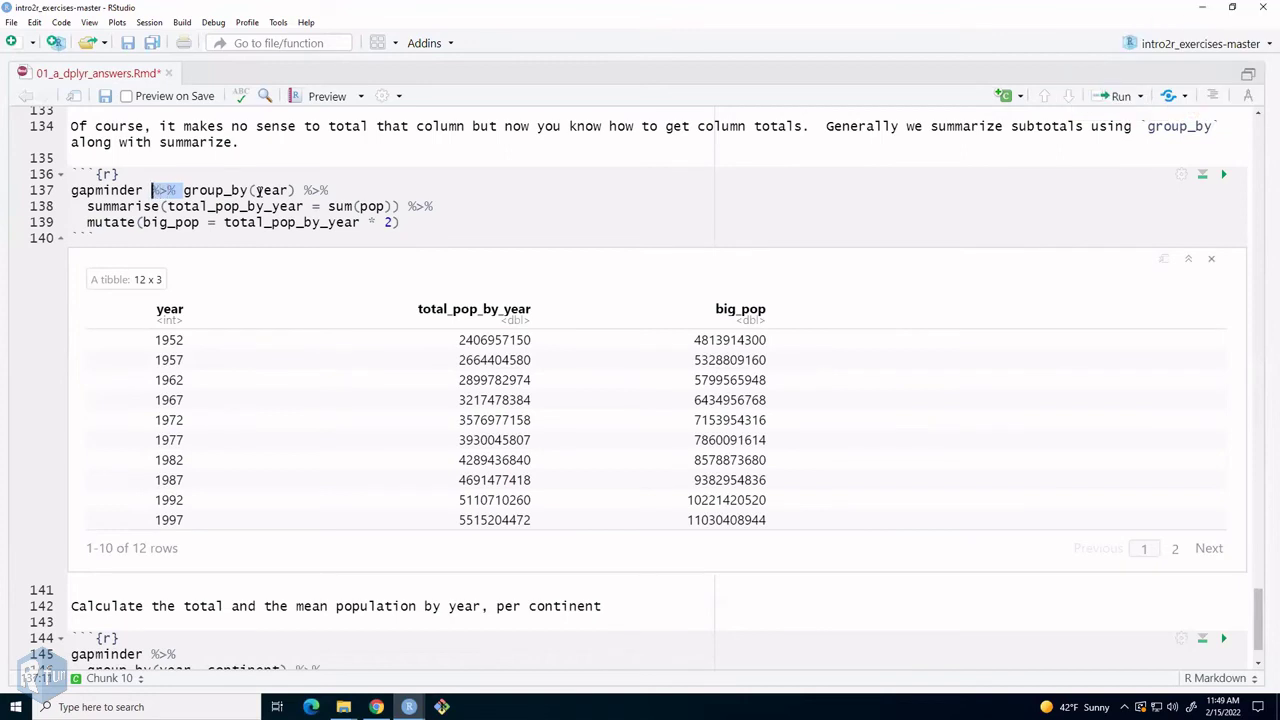
{"action": "key", "text": "Right"}
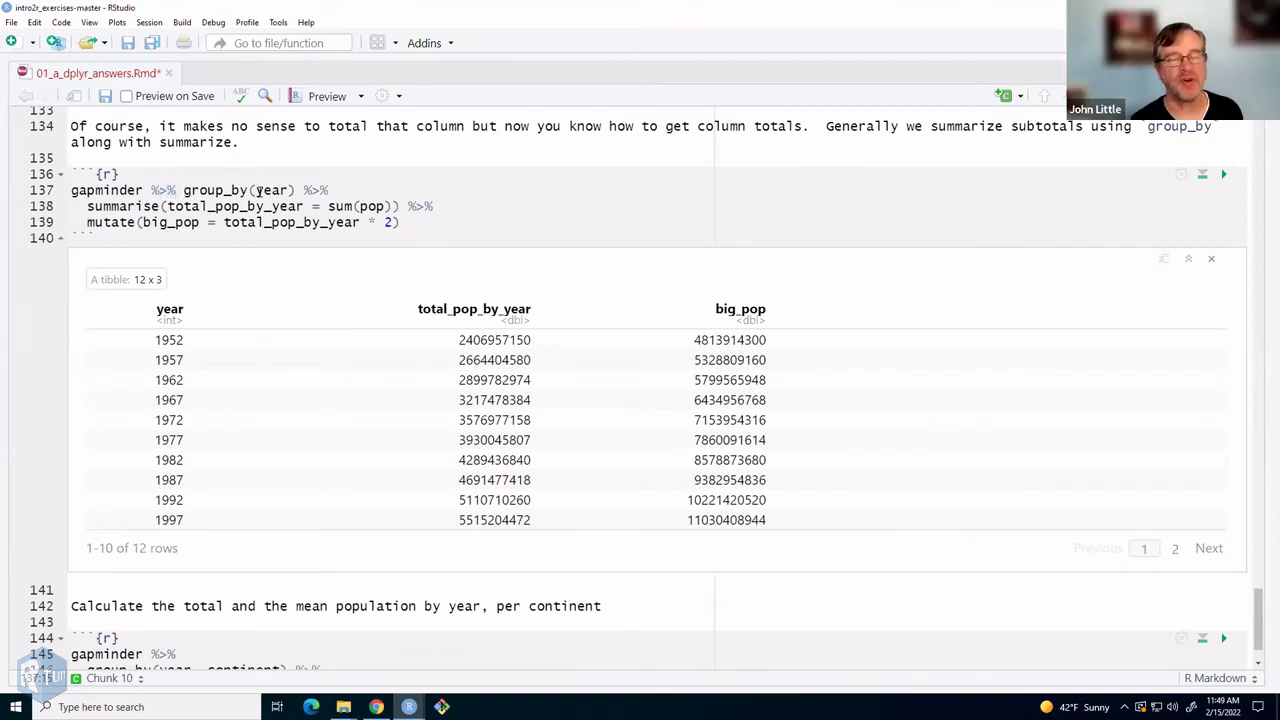
{"action": "key", "text": "Return"}
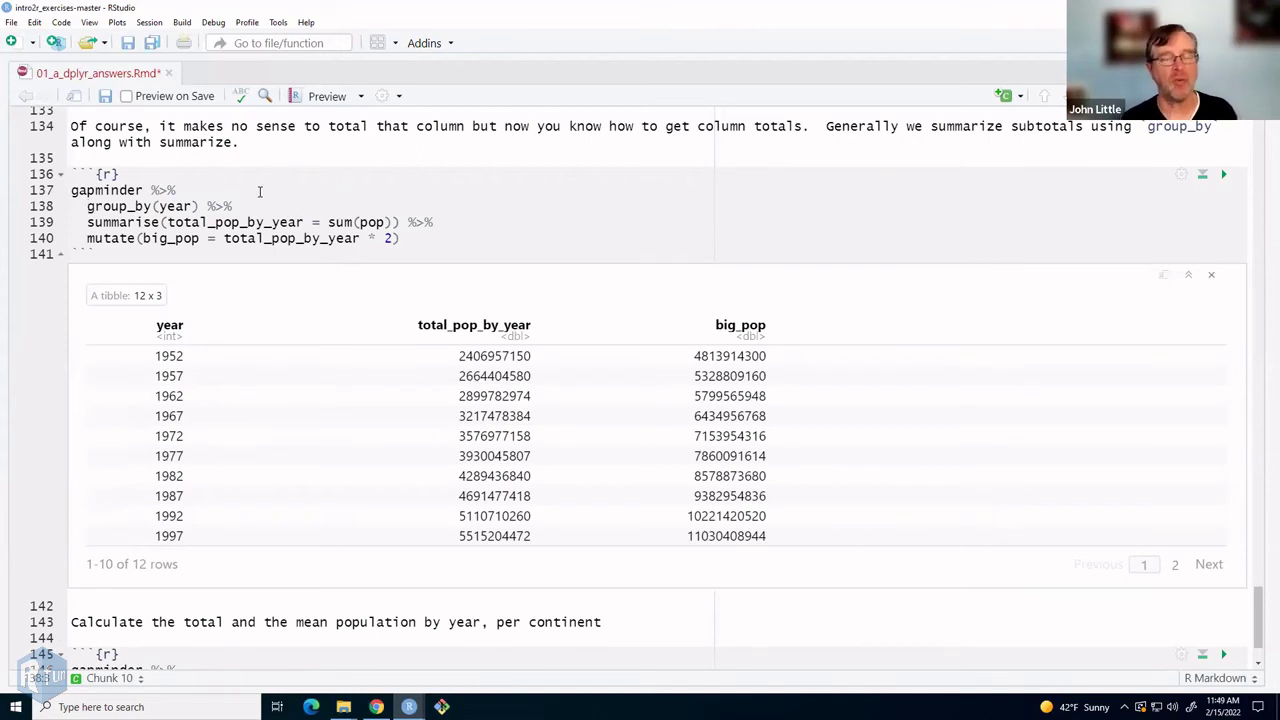
- Highlight the gapminder pipeline and trace its parts in turn: group_by(year), summarise, the pipe after it, and mutate
{"action": "left_click", "coordinate": [463, 222]}
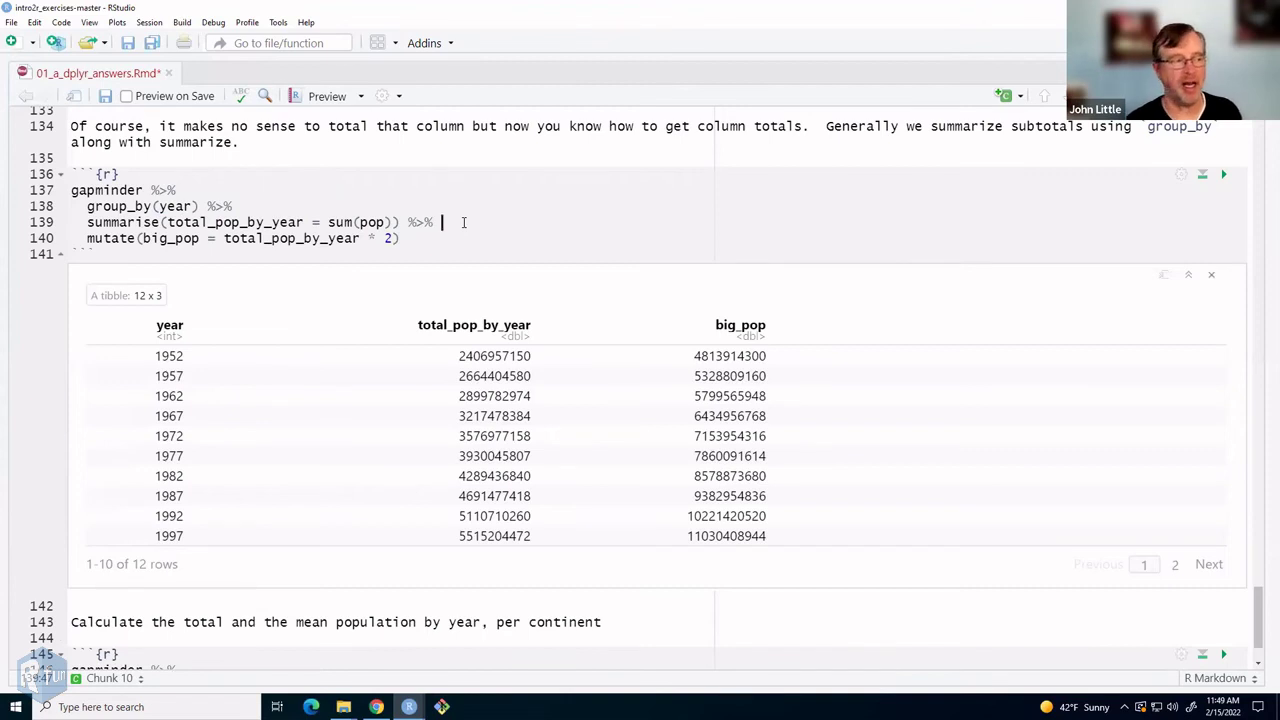
{"action": "key", "text": "Up"}
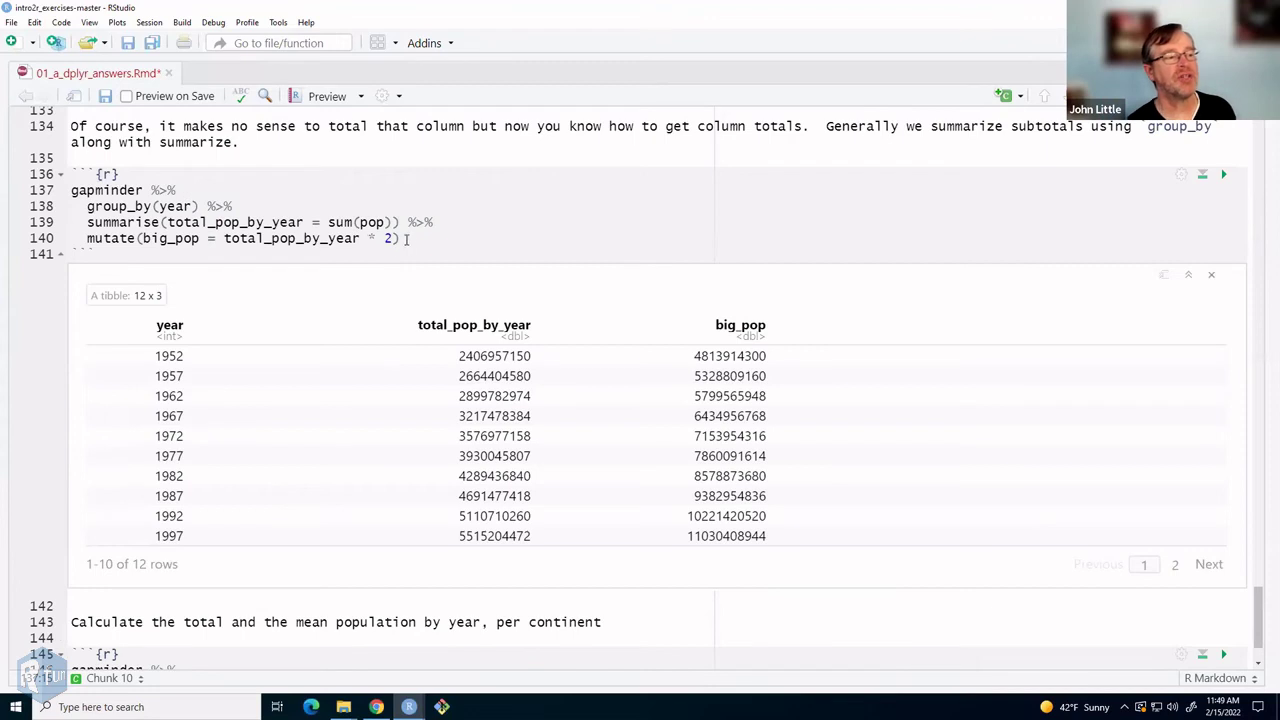
{"action": "left_click_drag", "start_coordinate": [405, 240], "coordinate": [62, 190]}
{"action": "left_click", "coordinate": [105, 190]}
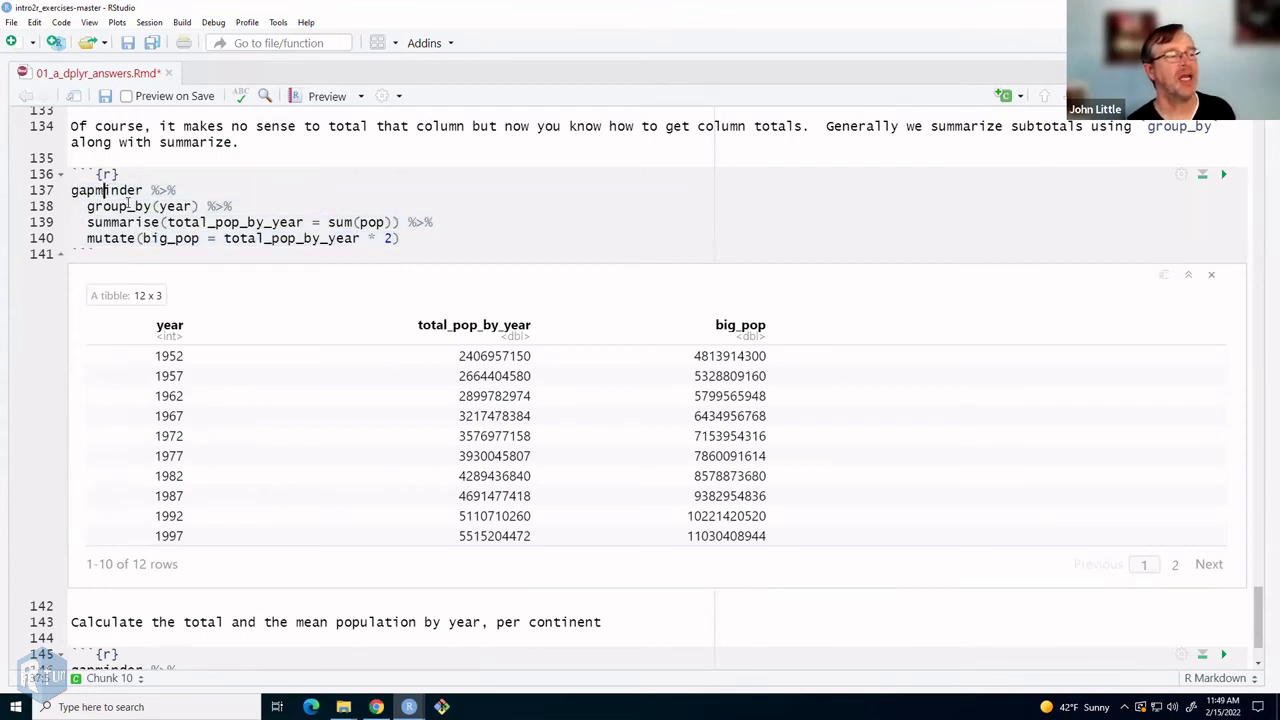
{"action": "left_click_drag", "start_coordinate": [151, 190], "coordinate": [86, 206]}
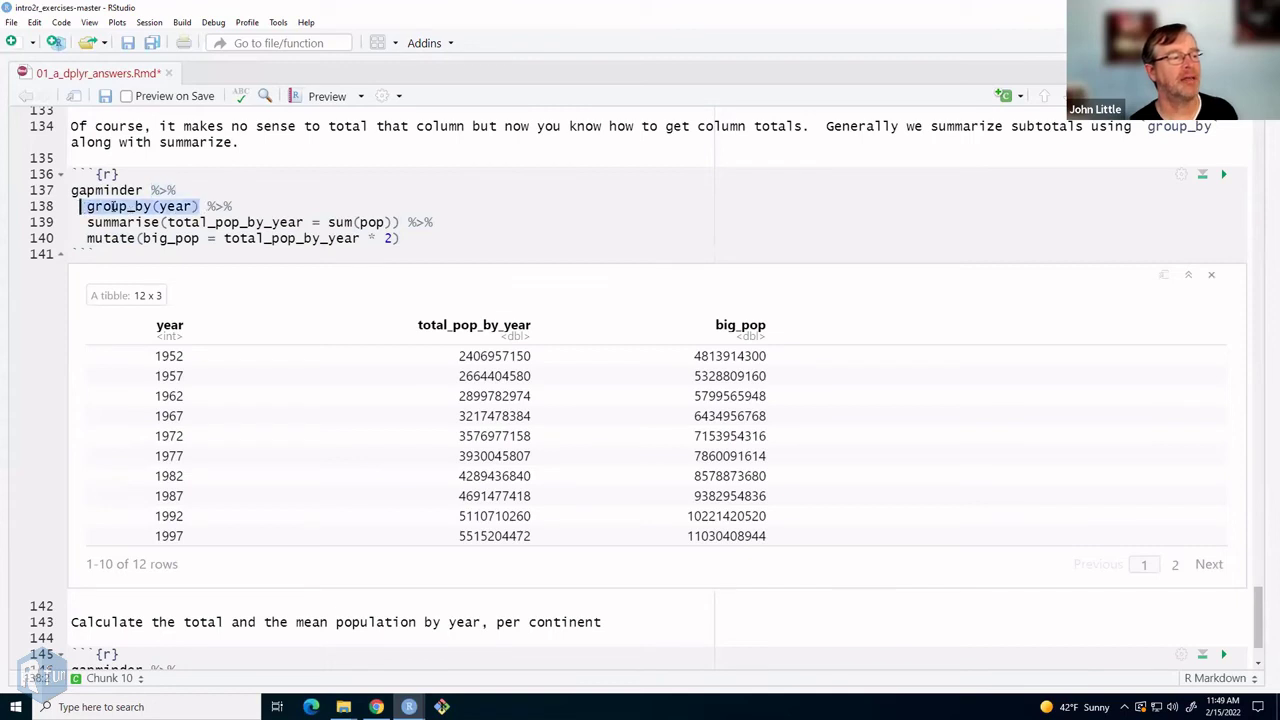
{"action": "left_click", "coordinate": [220, 205]}
{"action": "left_click_drag", "start_coordinate": [236, 206], "coordinate": [87, 222]}
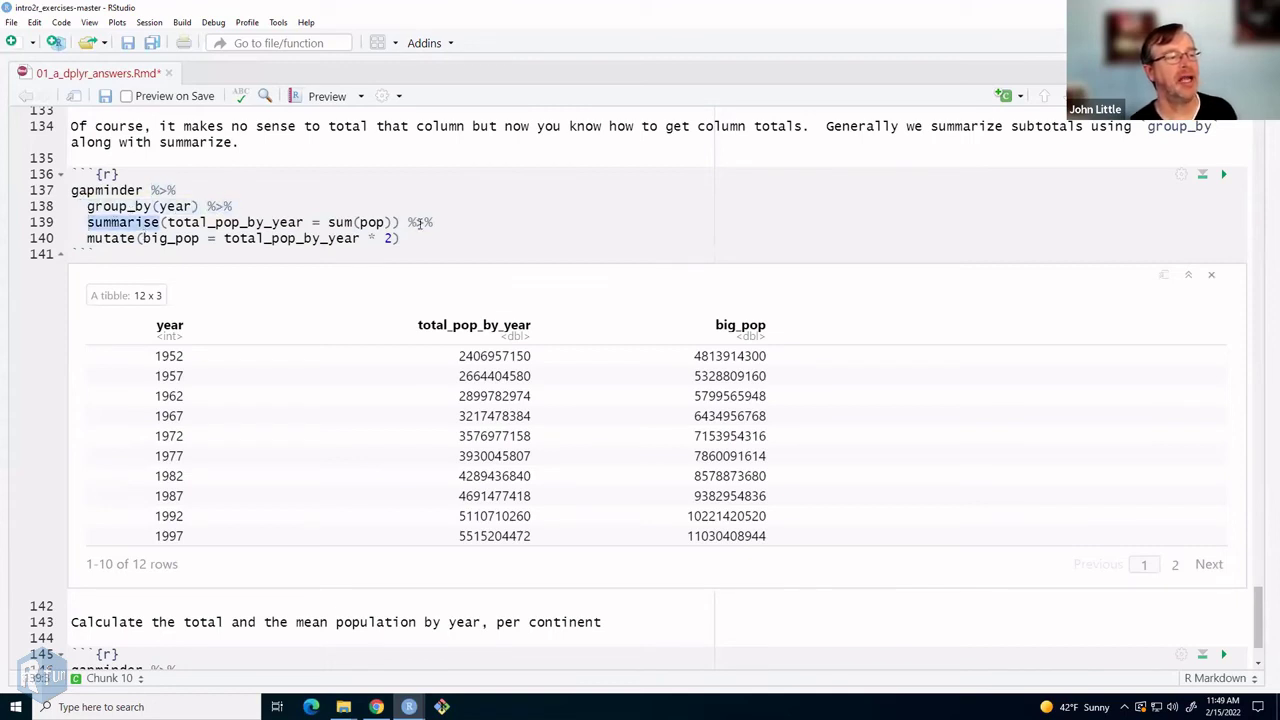
{"action": "left_click_drag", "start_coordinate": [401, 222], "coordinate": [440, 222]}
{"action": "double_click", "coordinate": [107, 240]}
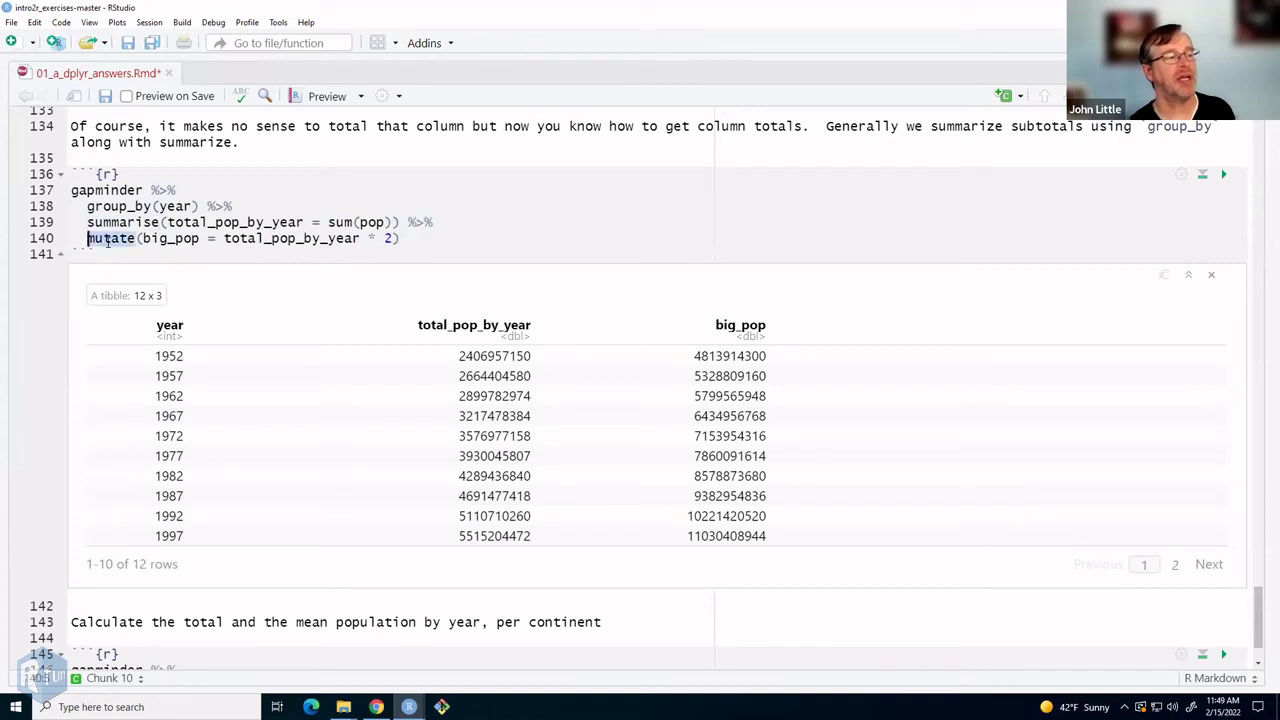
{"action": "left_click", "coordinate": [428, 239]}
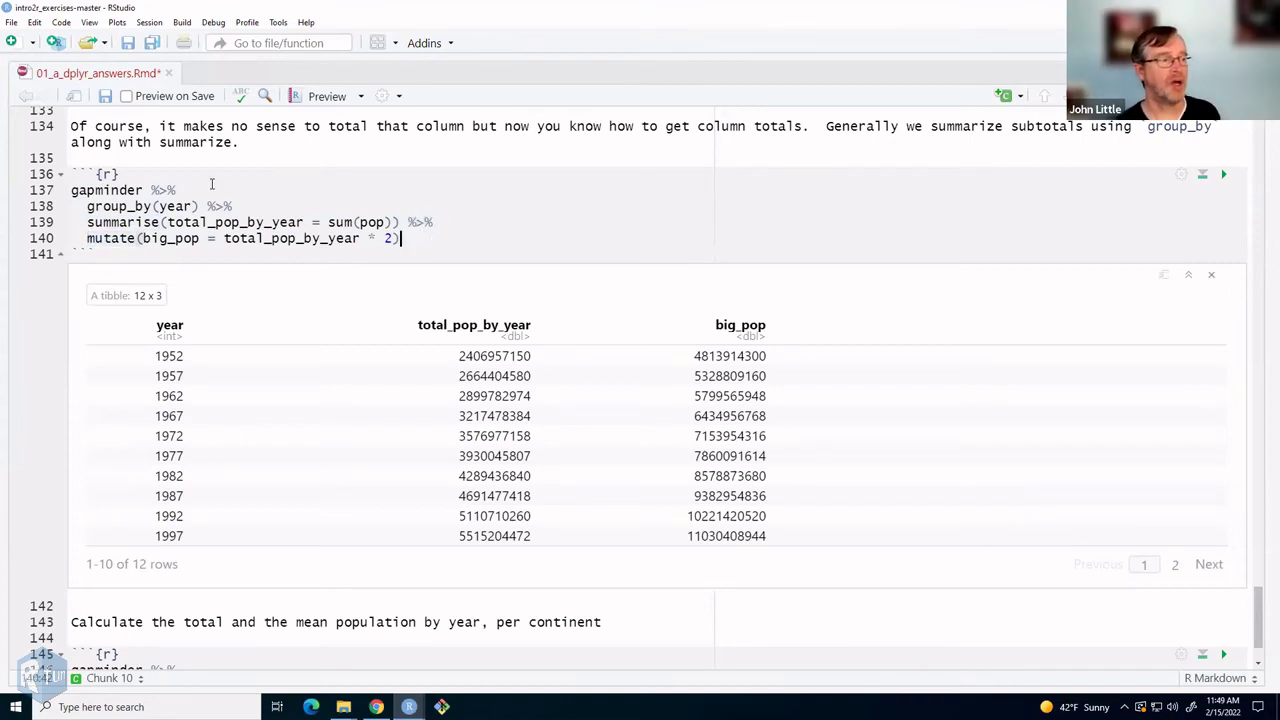
- Duplicate the four-line gapminder pipeline above the original in the same chunk, separated by a blank line
{"action": "left_click", "coordinate": [217, 189]}
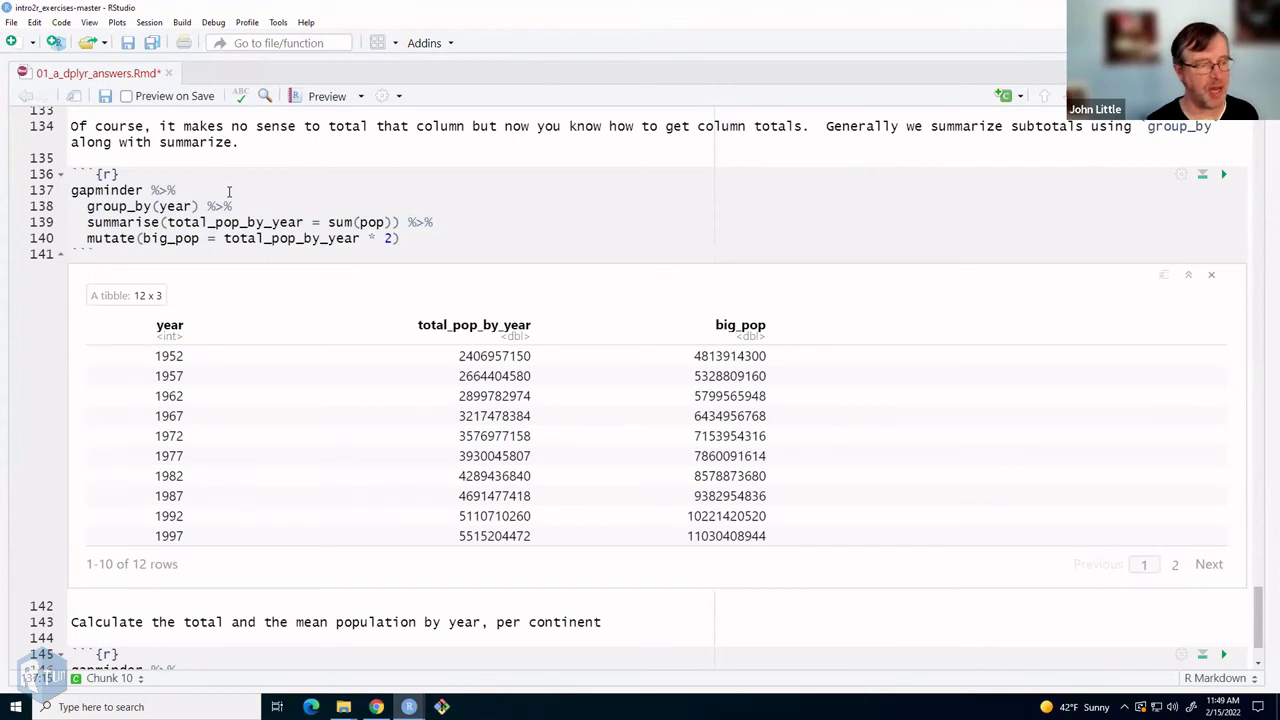
{"action": "key", "text": "Home"}
{"action": "key", "text": "shift+Down"}
{"action": "key", "text": "shift+Down"}
{"action": "key", "text": "shift+Down"}
{"action": "key", "text": "shift+Down"}
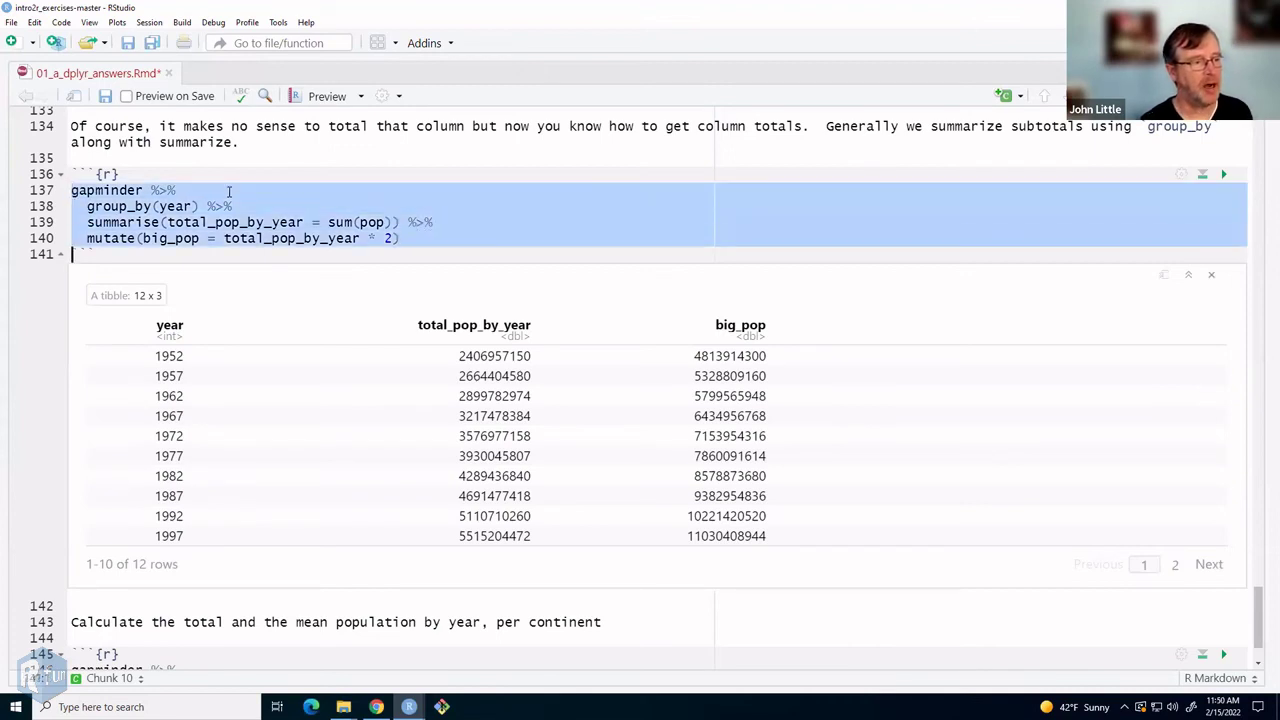
{"action": "key", "text": "shift+Left"}
{"action": "key", "text": "ctrl+c"}
{"action": "key", "text": "Up"}
{"action": "key", "text": "Up"}
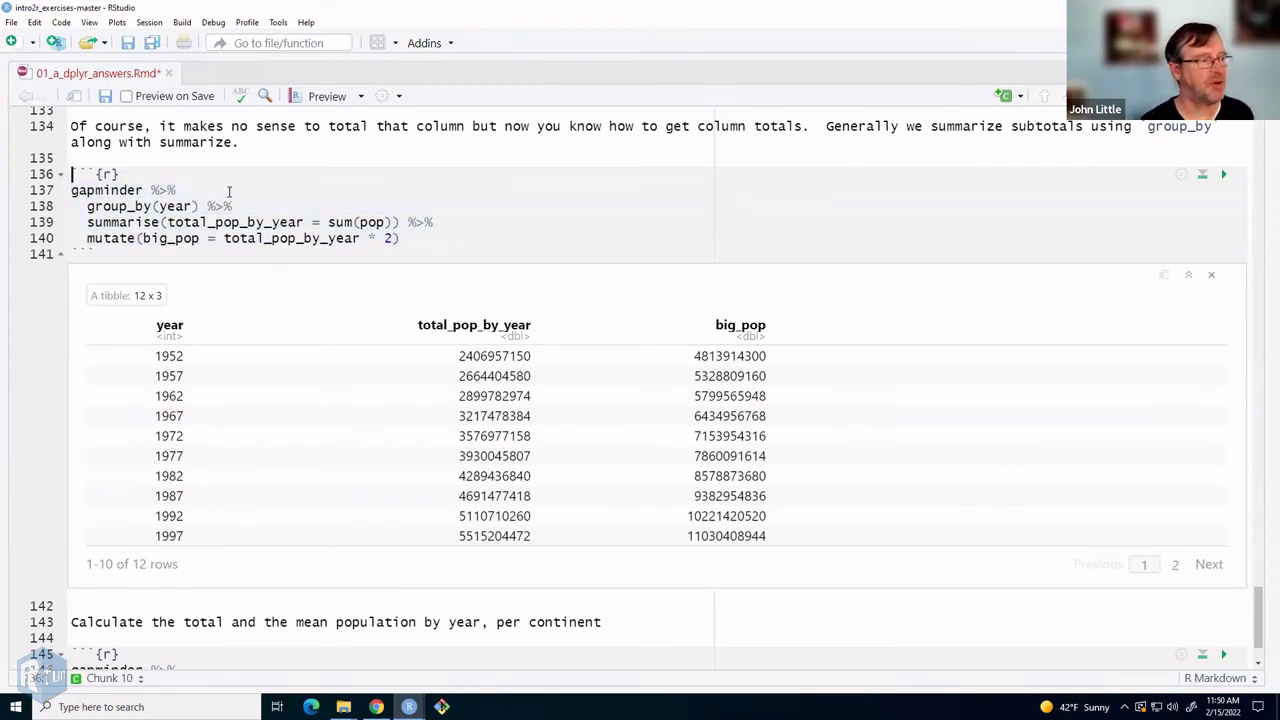
{"action": "key", "text": "End"}
{"action": "key", "text": "Return"}
{"action": "key", "text": "Return"}
{"action": "key", "text": "Up"}
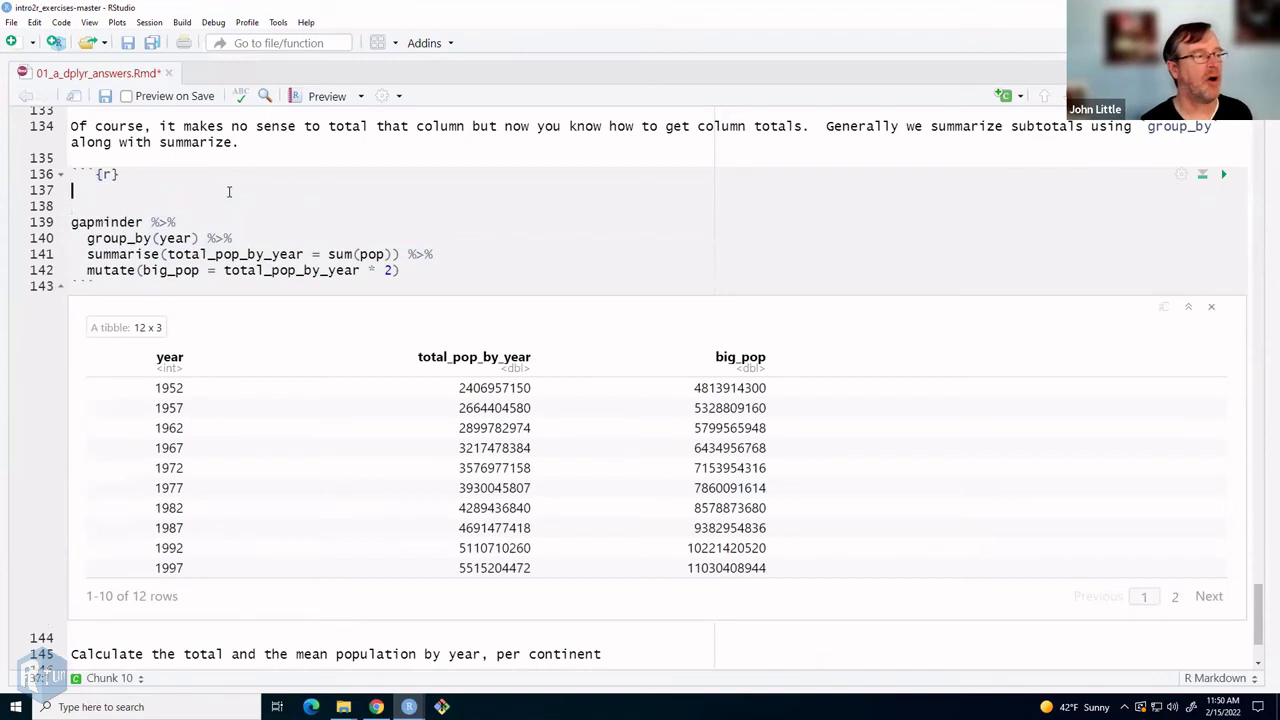
{"action": "key", "text": "ctrl+v"}
- Collapse the upper copy of the gapminder pipeline into a single line by removing its line breaks and indents
{"action": "key", "text": "Up"}
{"action": "key", "text": "Up"}
{"action": "key", "text": "Down"}
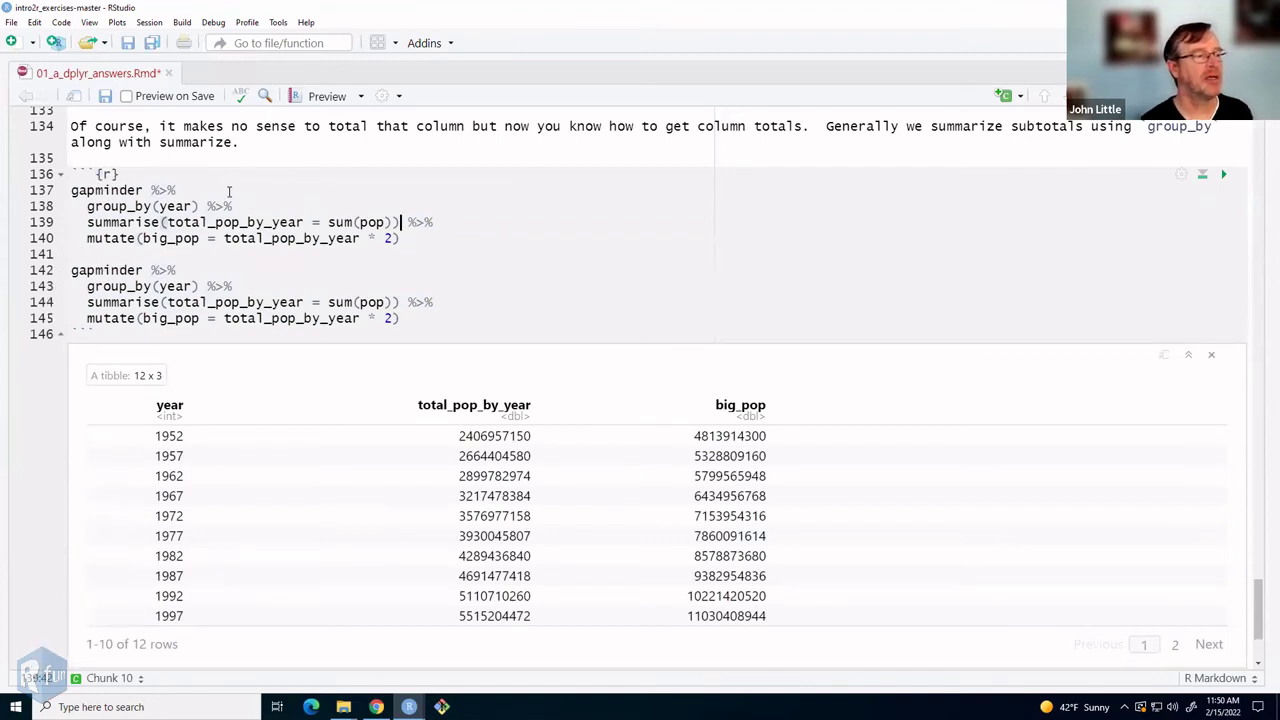
{"action": "left_click", "coordinate": [228, 191]}
{"action": "key", "text": "Delete"}
{"action": "key", "text": "Delete"}
{"action": "key", "text": "Delete"}
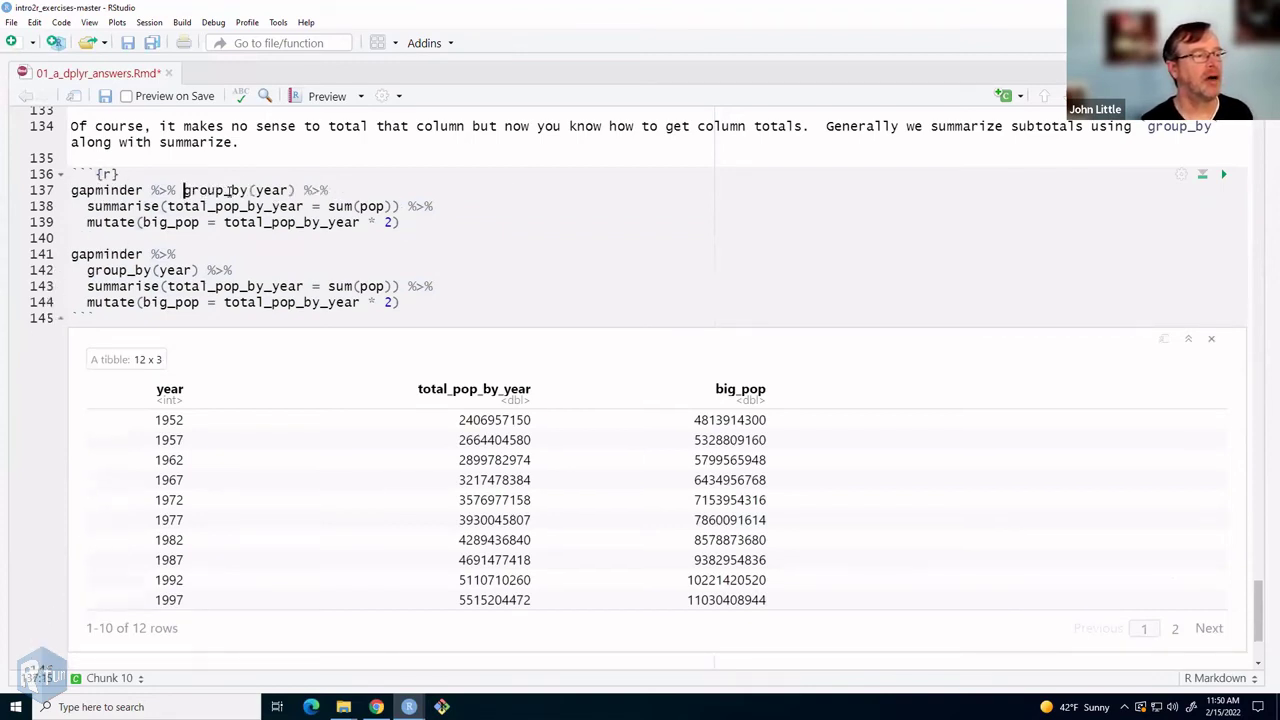
{"action": "key", "text": "End"}
{"action": "key", "text": "Delete"}
{"action": "key", "text": "Delete"}
{"action": "key", "text": "Delete"}
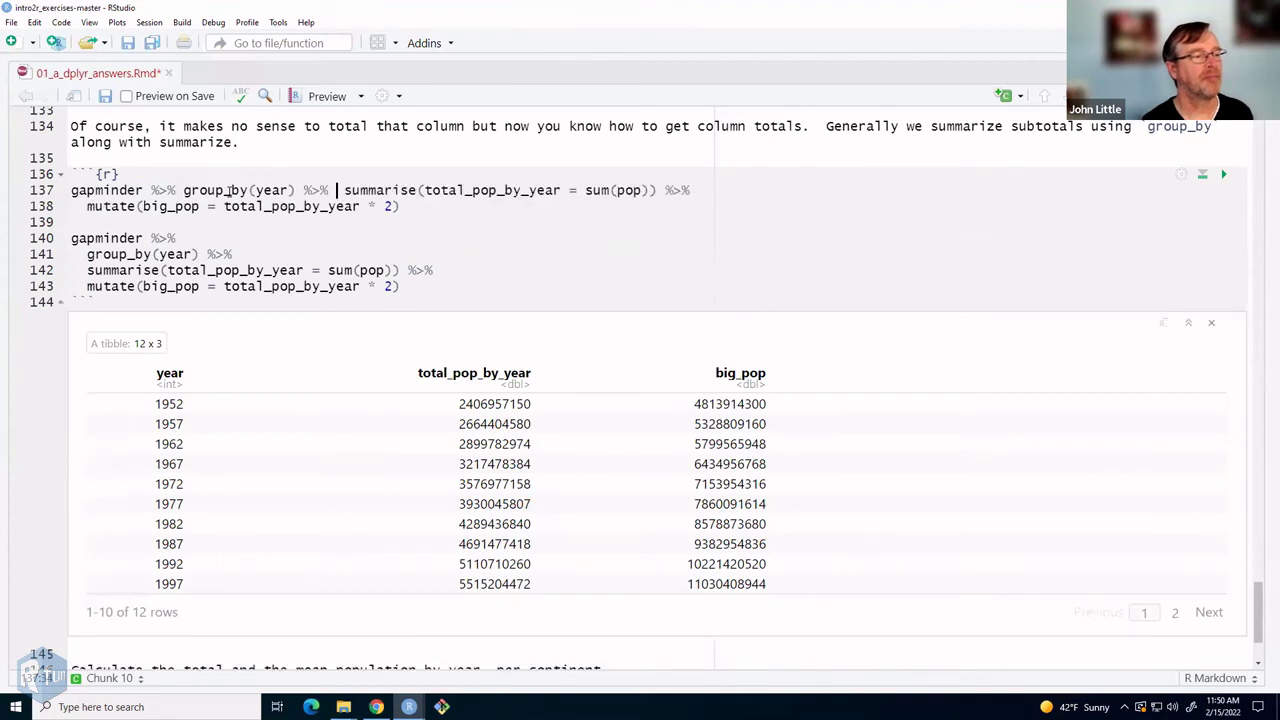
{"action": "key", "text": "Delete"}
{"action": "key", "text": "Delete"}
{"action": "key", "text": "Delete"}
{"action": "key", "text": "Delete"}
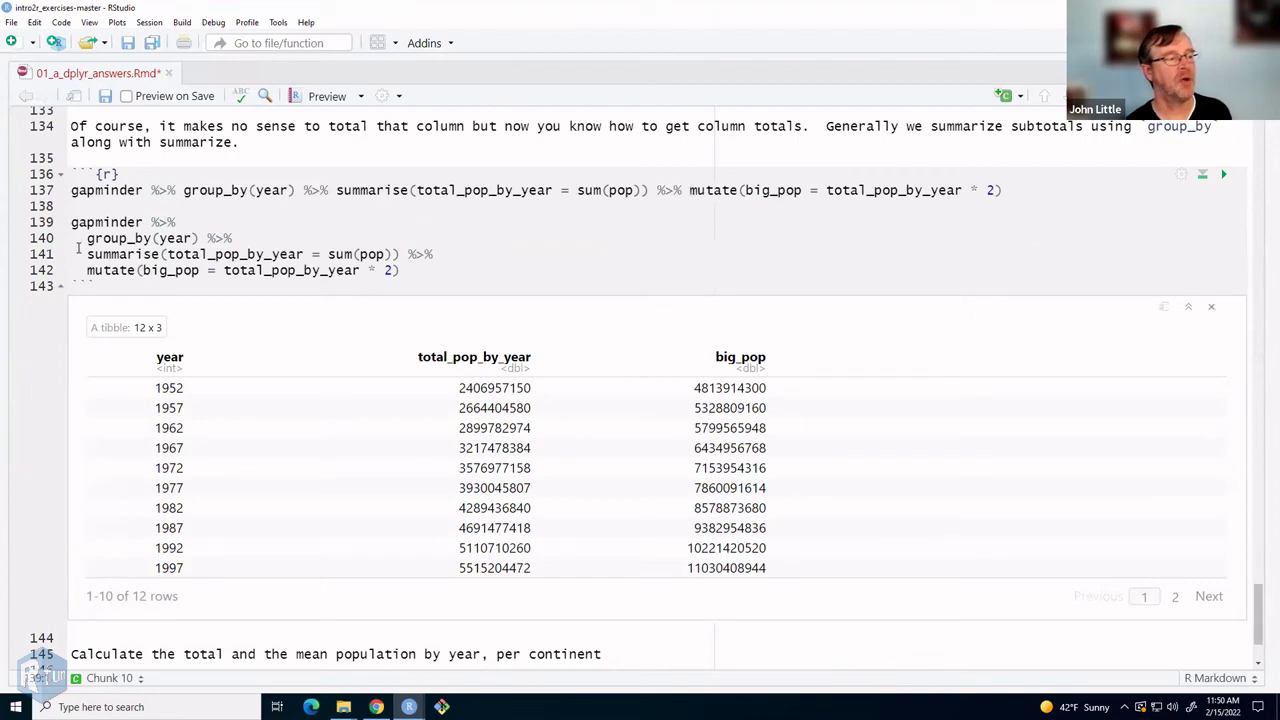
- Run the chunk with both pipeline versions and highlight the pipe after group_by(year) in the one-line version
{"action": "left_click", "coordinate": [421, 272]}
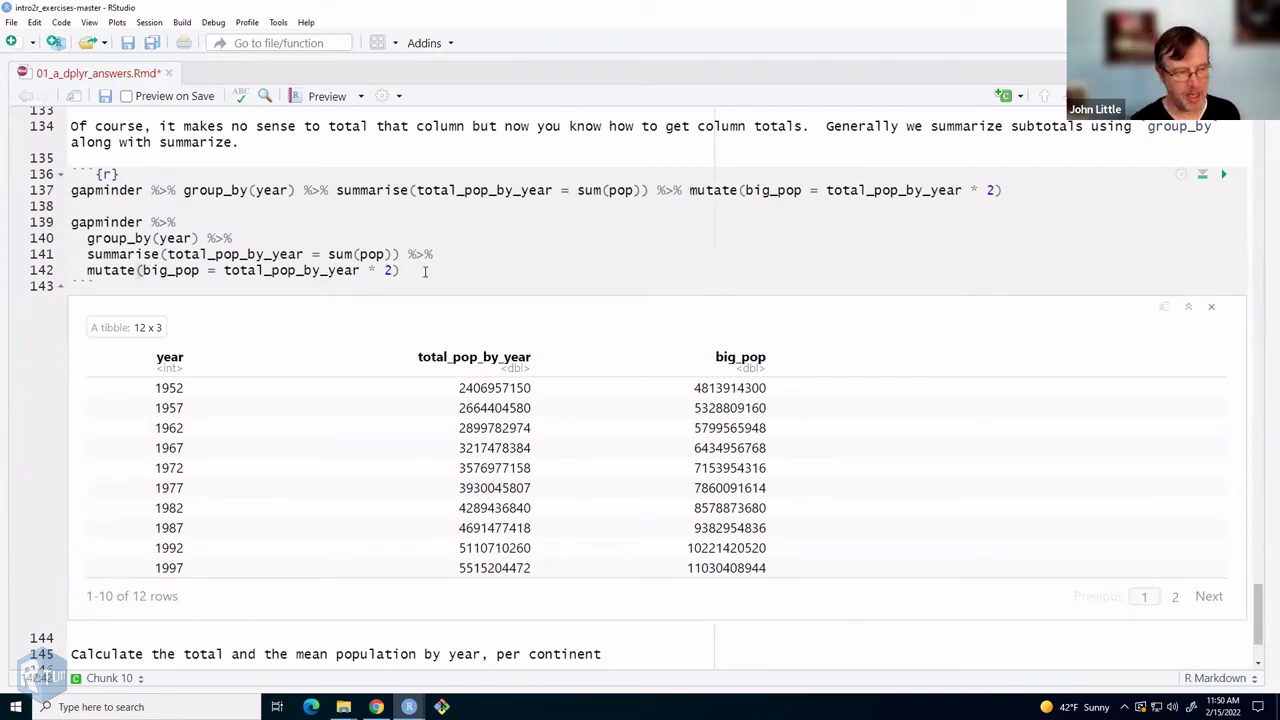
{"action": "key", "text": "ctrl+shift+Return"}
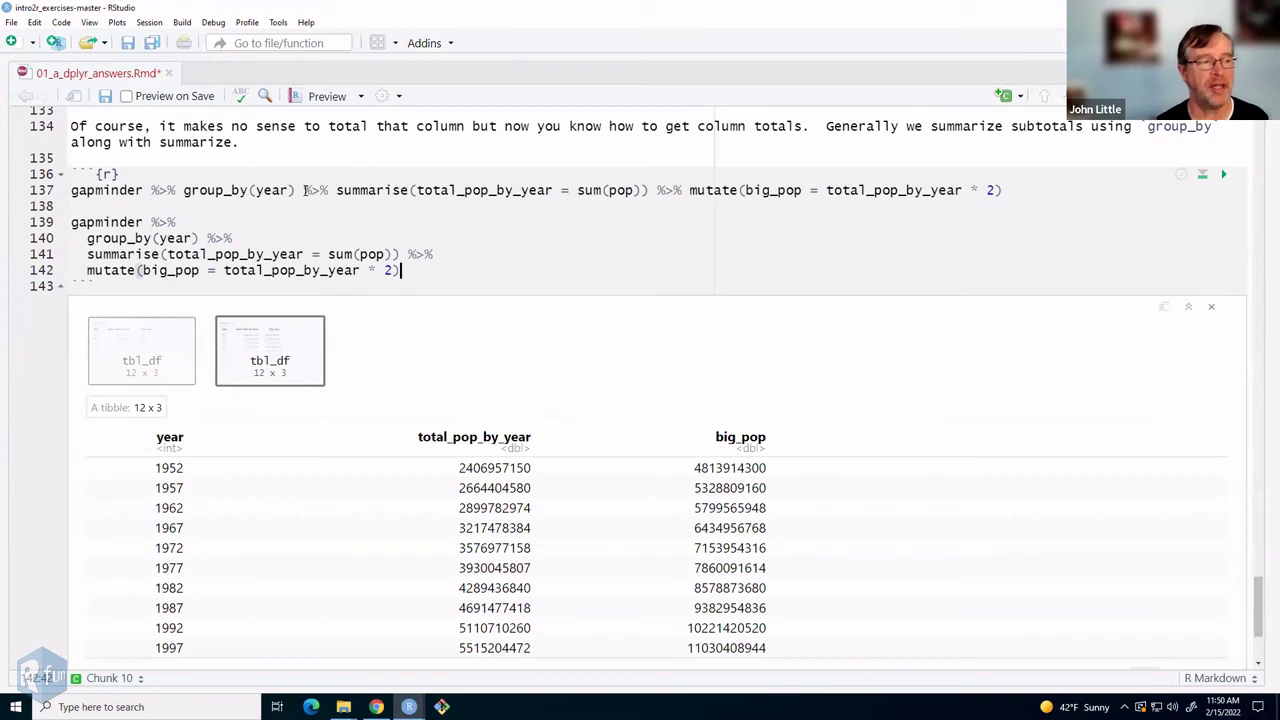
{"action": "left_click_drag", "start_coordinate": [303, 190], "coordinate": [329, 190]}
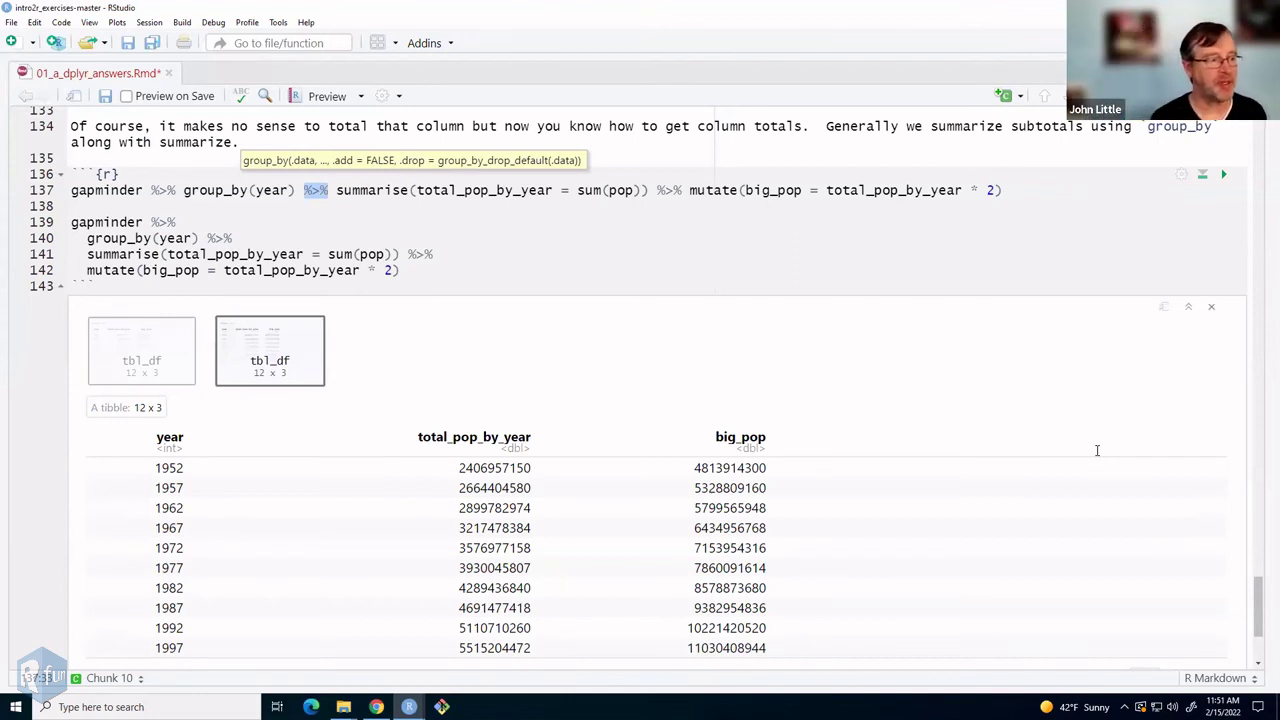
- Add a starwars line below the pipelines, separated by a blank line, and run it to display the dataset
{"action": "left_click", "coordinate": [426, 271]}
{"action": "key", "text": "Return"}
{"action": "key", "text": "Return"}
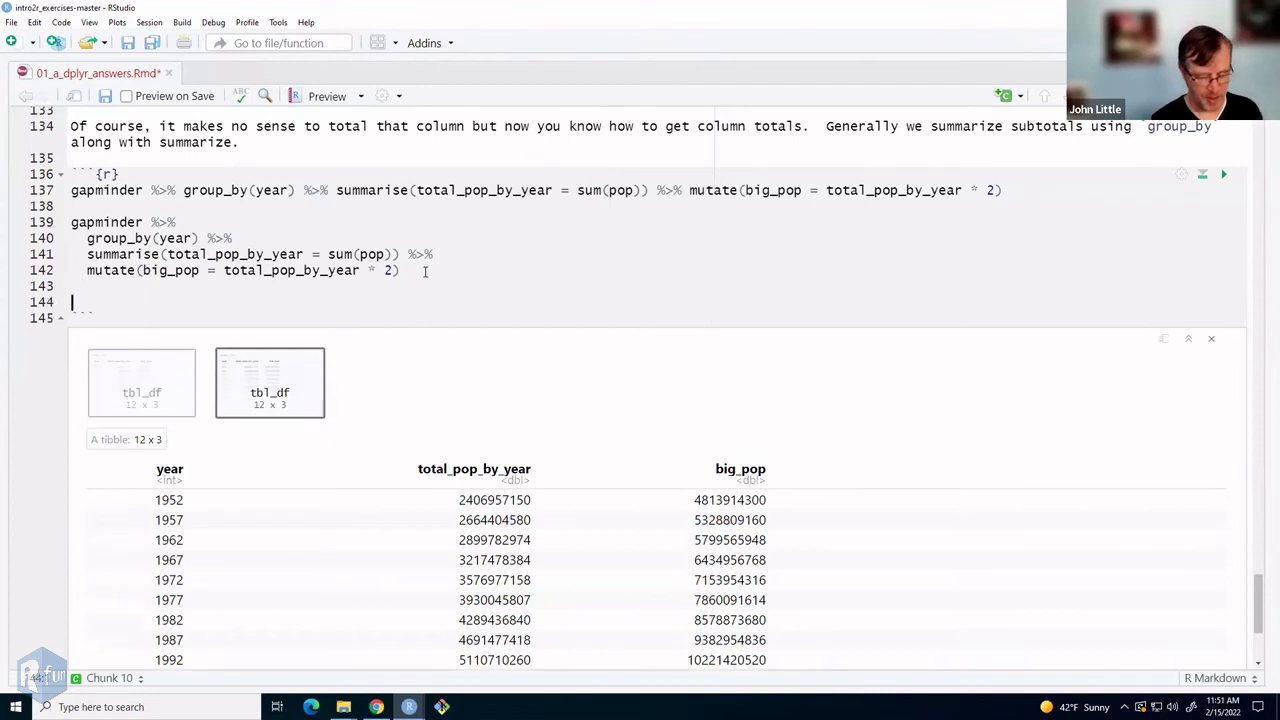
{"action": "type", "text": "star"}
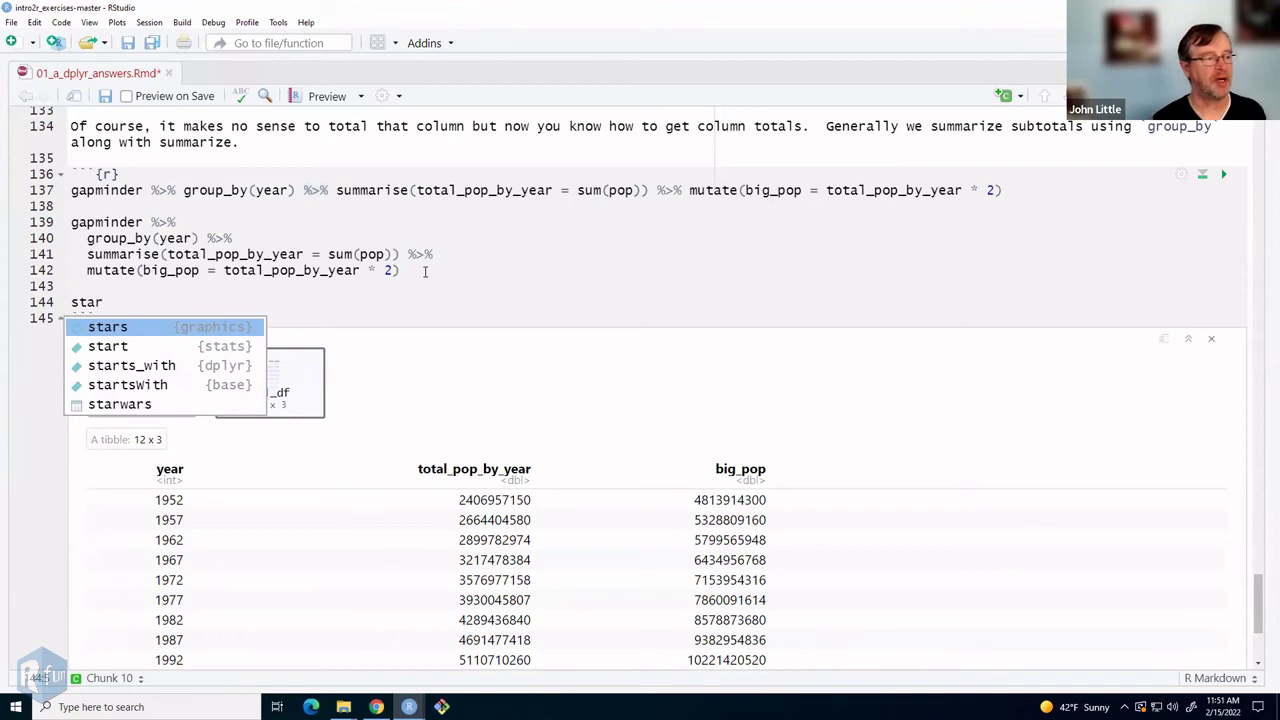
{"action": "key", "text": "Down"}
{"action": "key", "text": "Down"}
{"action": "key", "text": "Down"}
{"action": "key", "text": "Down"}
{"action": "key", "text": "Return"}
{"action": "key", "text": "ctrl+Return"}
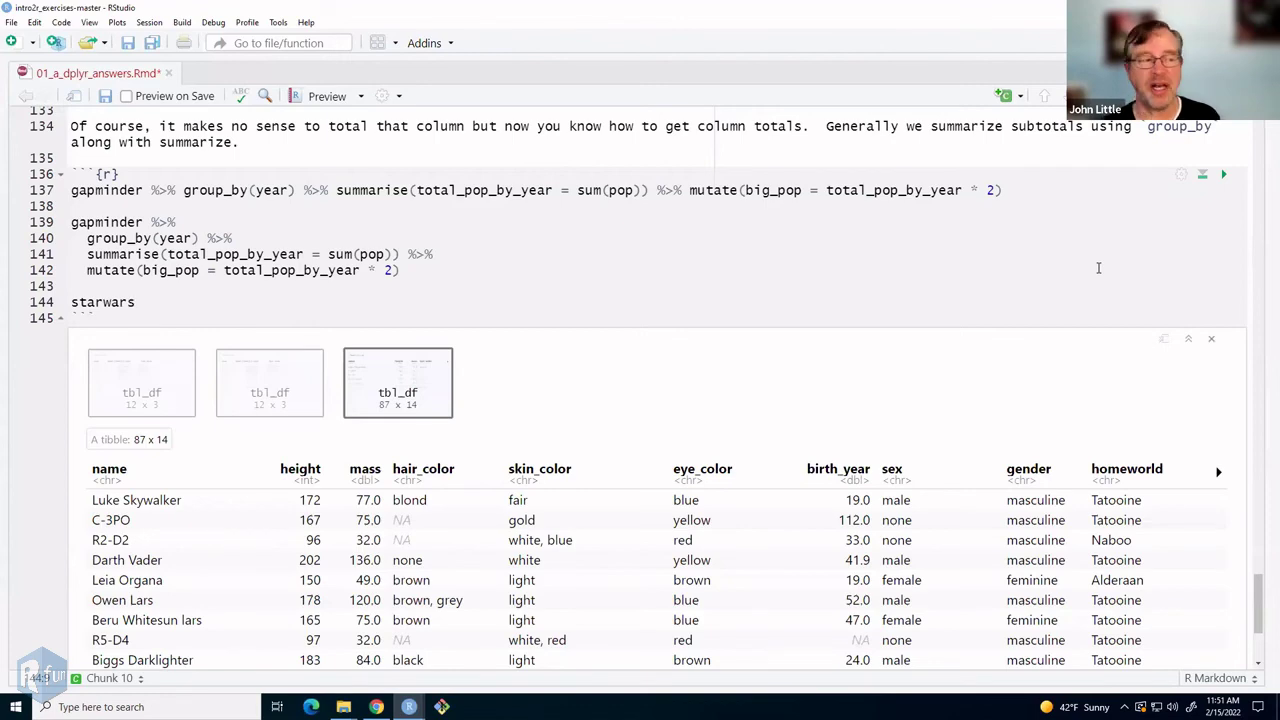
- Insert a new empty R chunk above the "Calculate the total and the mean population by year, per continent" text
{"action": "scroll", "coordinate": [485, 400], "scroll_direction": "down", "scroll_amount": 3}
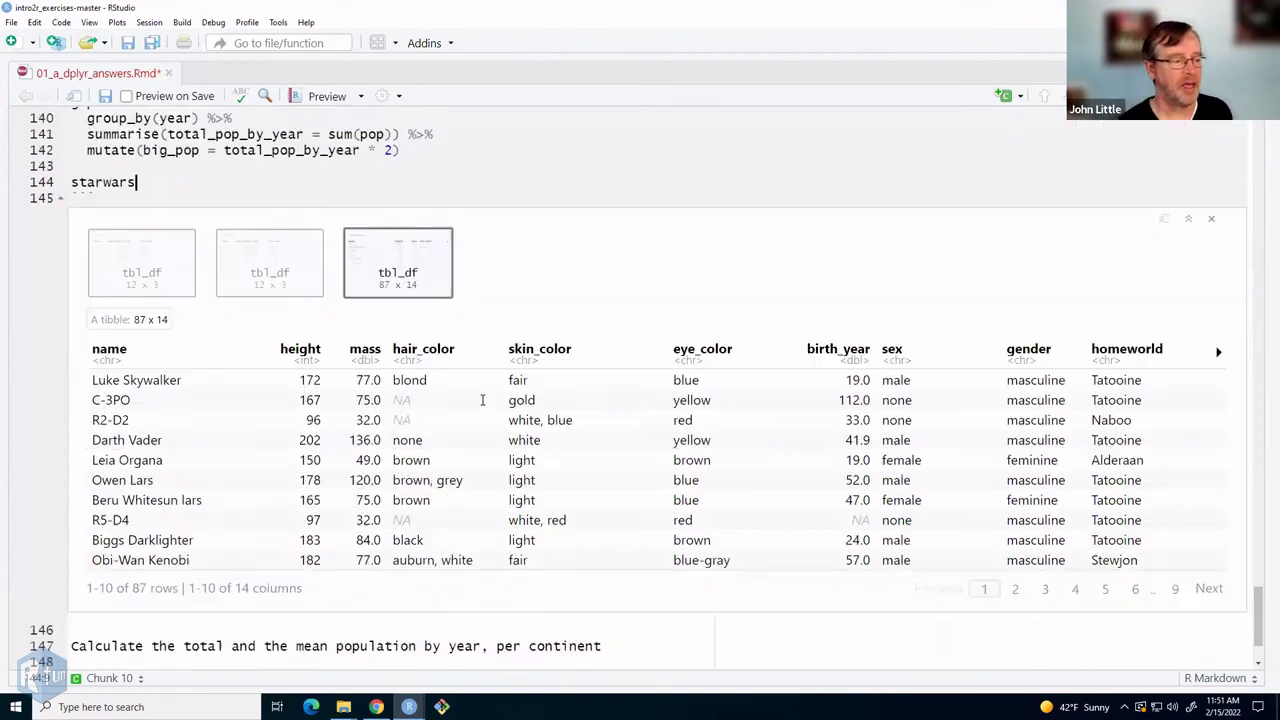
{"action": "left_click", "coordinate": [104, 514]}
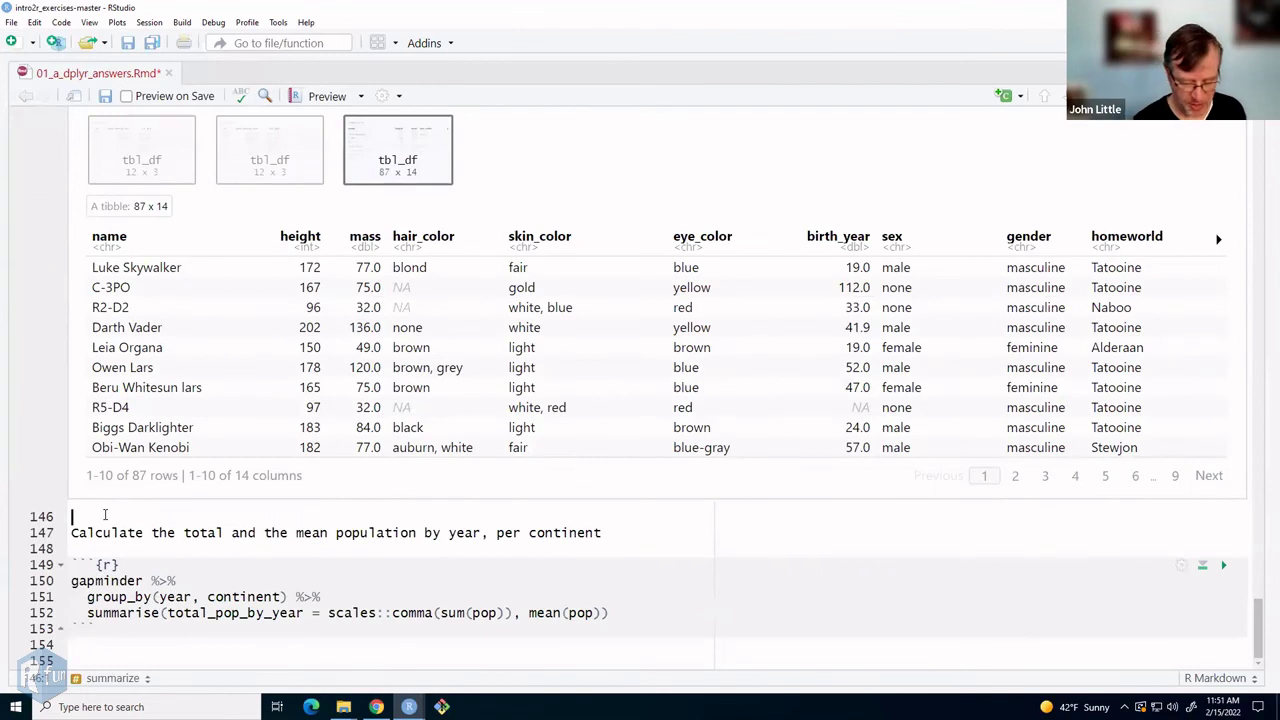
{"action": "key", "text": "Return"}
{"action": "key", "text": "Return"}
{"action": "key", "text": "ctrl+alt+i"}
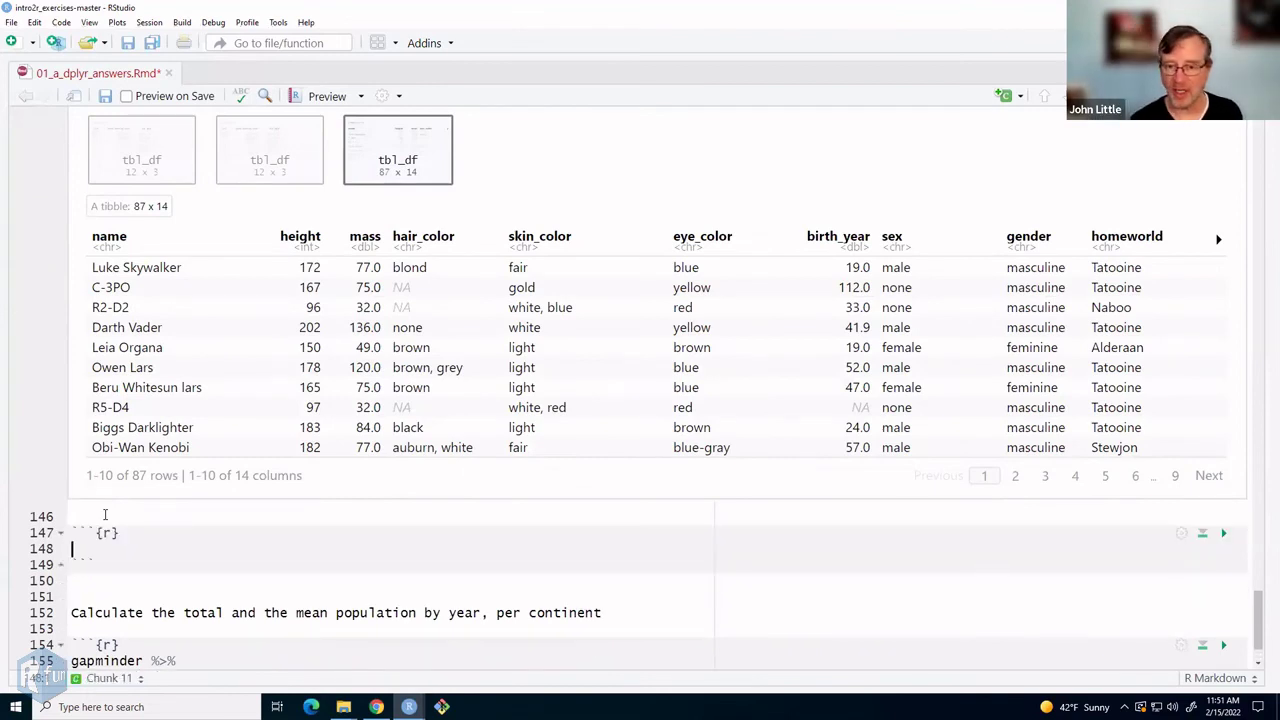
- Enter data() in the new chunk and run it to list the available data sets
{"action": "type", "text": "data"}
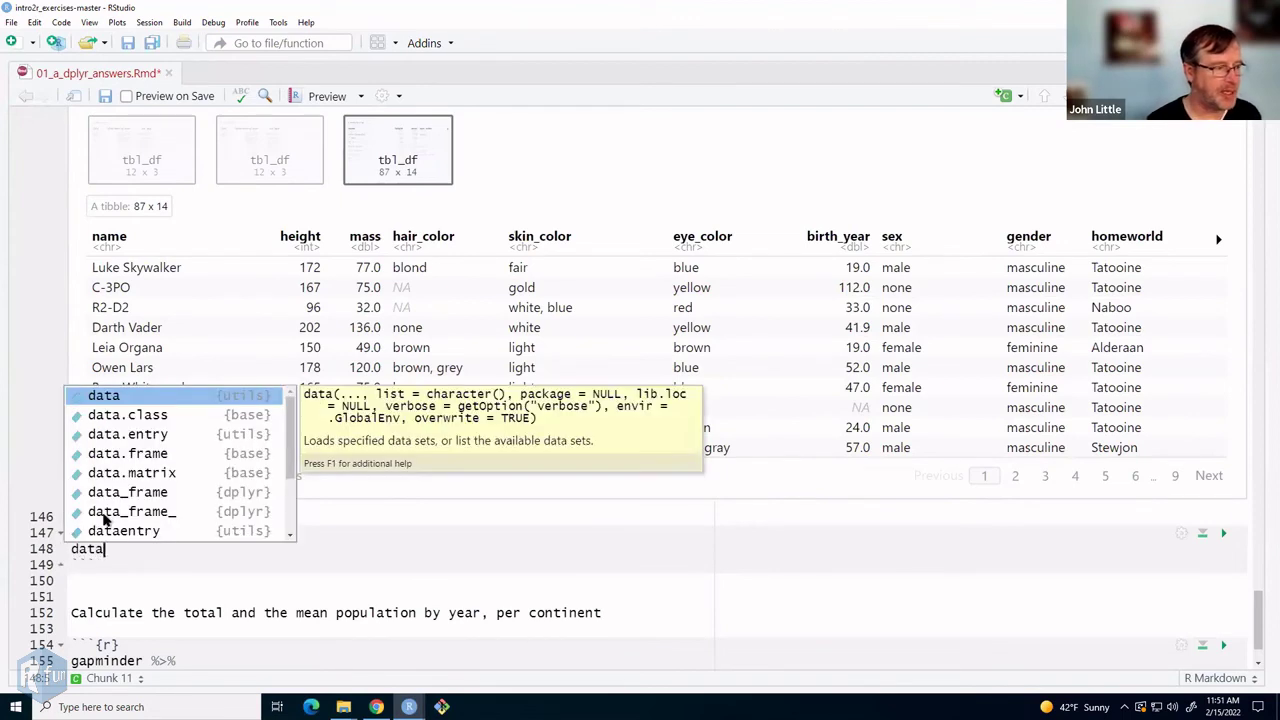
{"action": "key", "text": "Tab"}
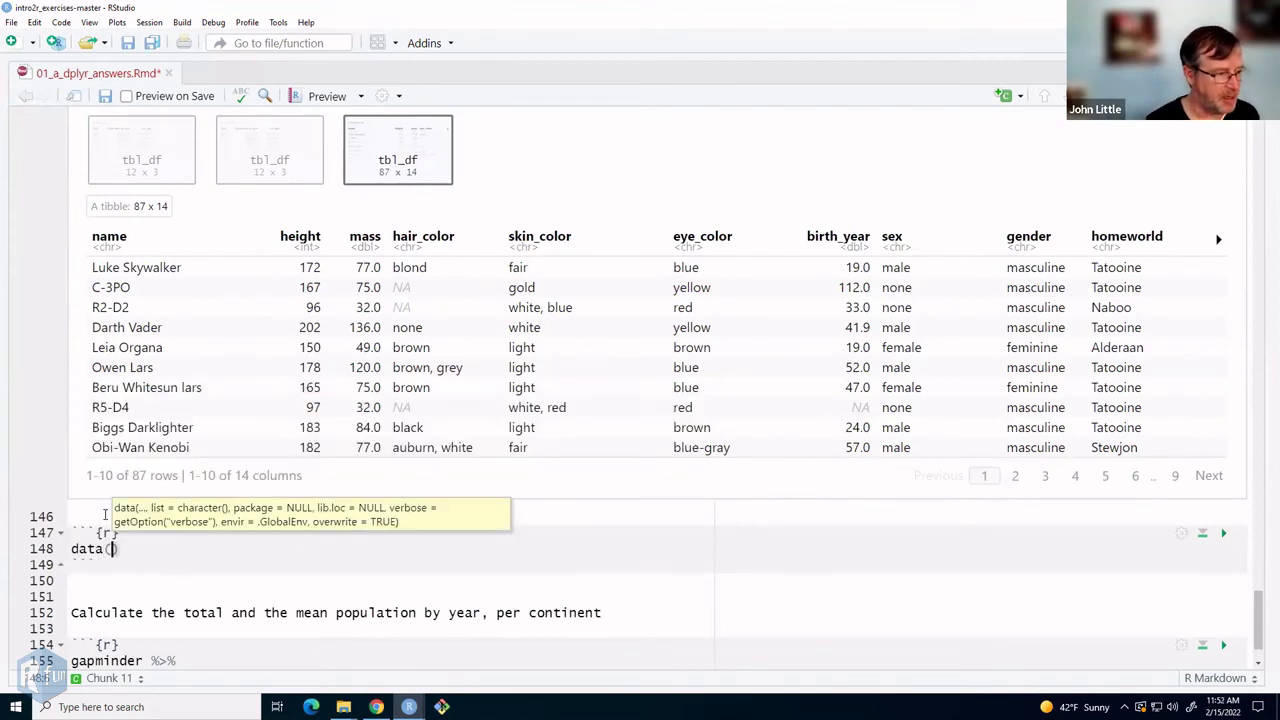
{"action": "key", "text": "ctrl+Return"}
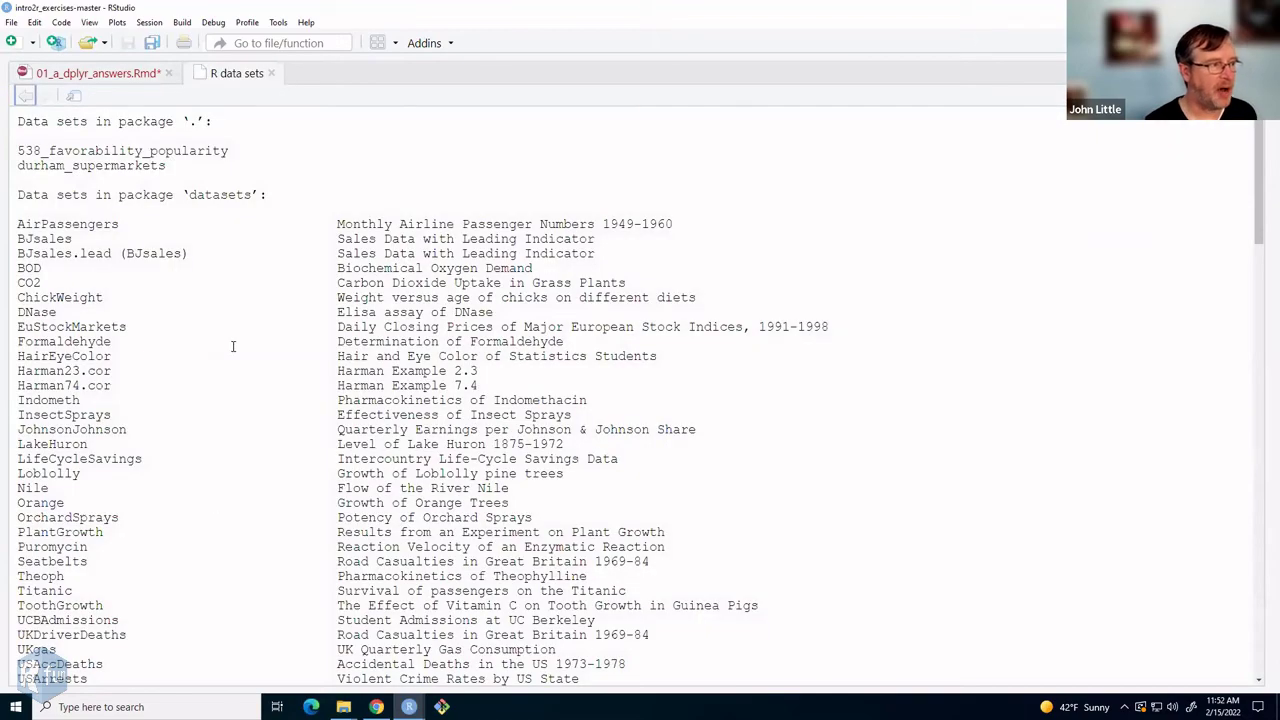
- Look through the R data sets list and highlight dplyr in its package heading
{"action": "scroll", "coordinate": [52, 308], "scroll_direction": "down", "scroll_amount": 10}
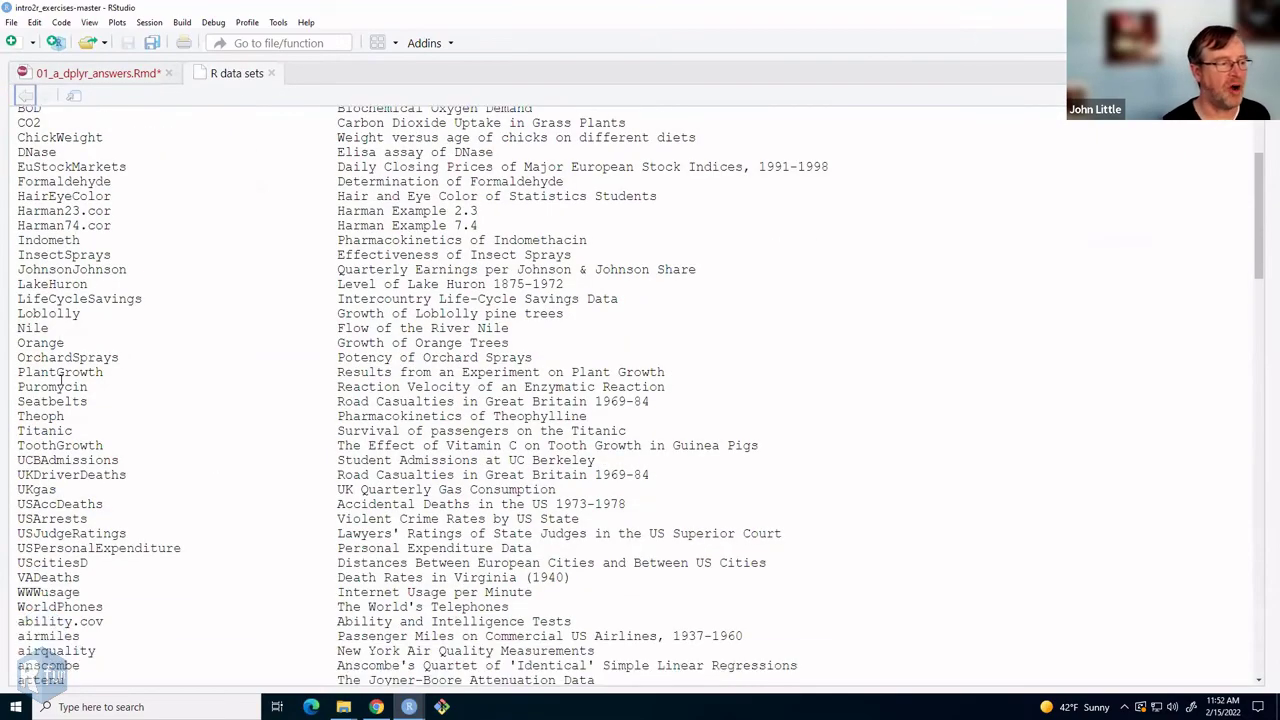
{"action": "scroll", "coordinate": [62, 378], "scroll_direction": "down", "scroll_amount": 20}
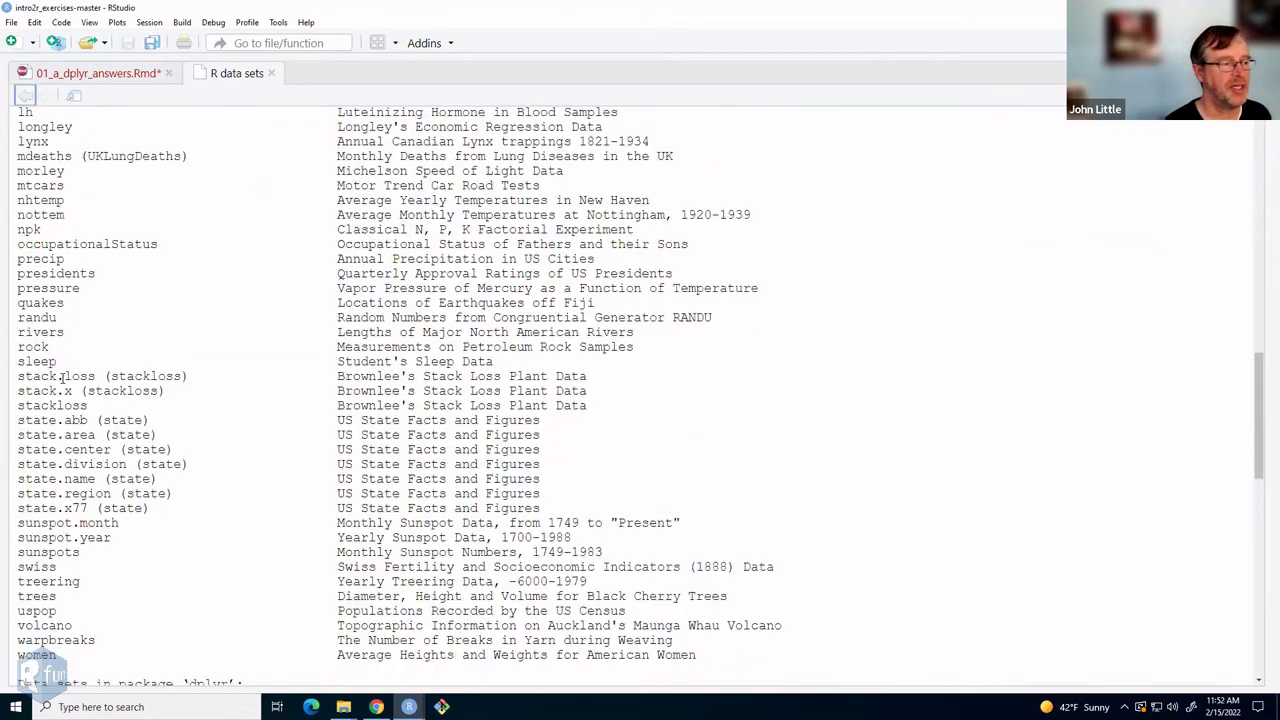
{"action": "scroll", "coordinate": [60, 384], "scroll_direction": "down", "scroll_amount": 9}
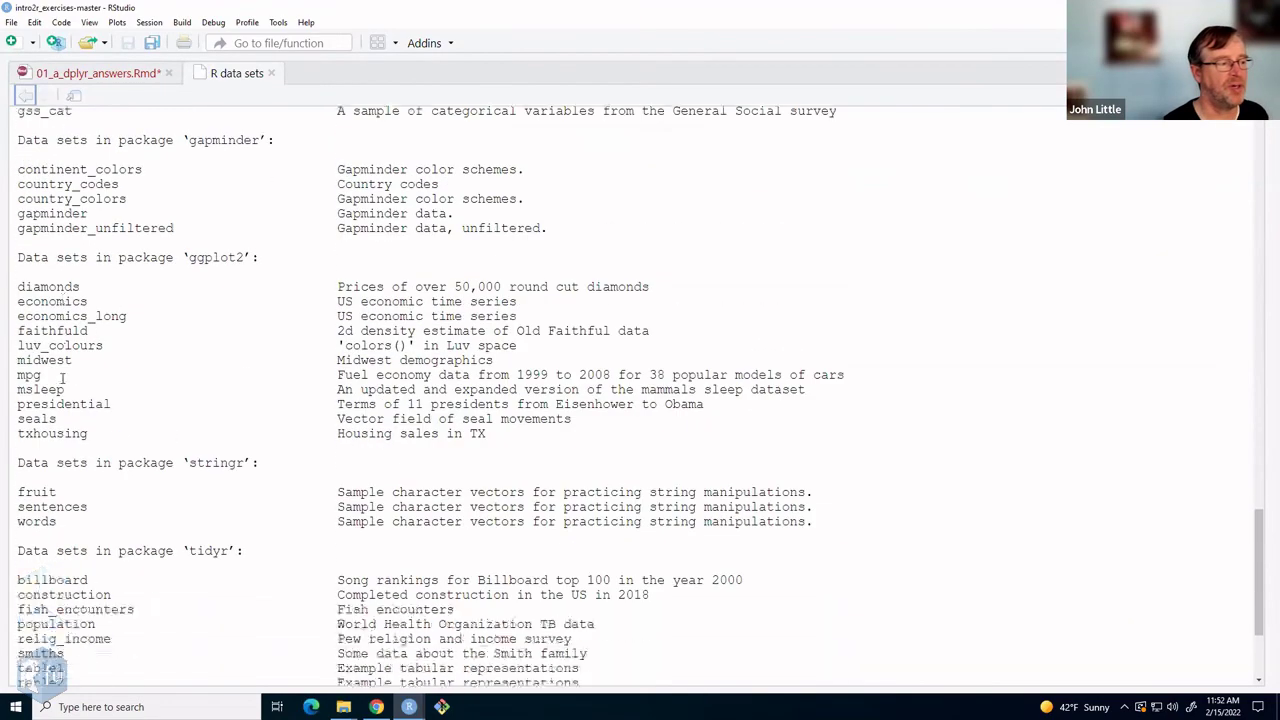
{"action": "scroll", "coordinate": [62, 378], "scroll_direction": "up", "scroll_amount": 6}
{"action": "scroll", "coordinate": [62, 378], "scroll_direction": "up", "scroll_amount": 3}
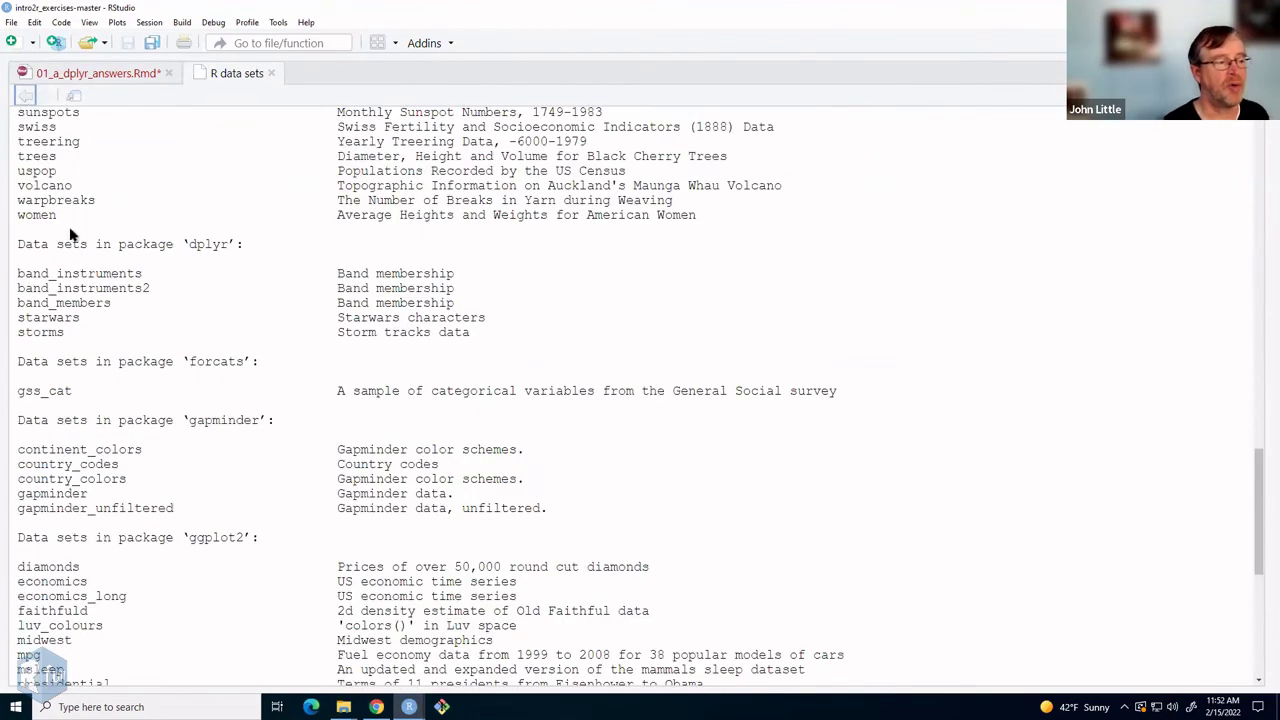
{"action": "scroll", "coordinate": [85, 270], "scroll_direction": "up", "scroll_amount": 3}
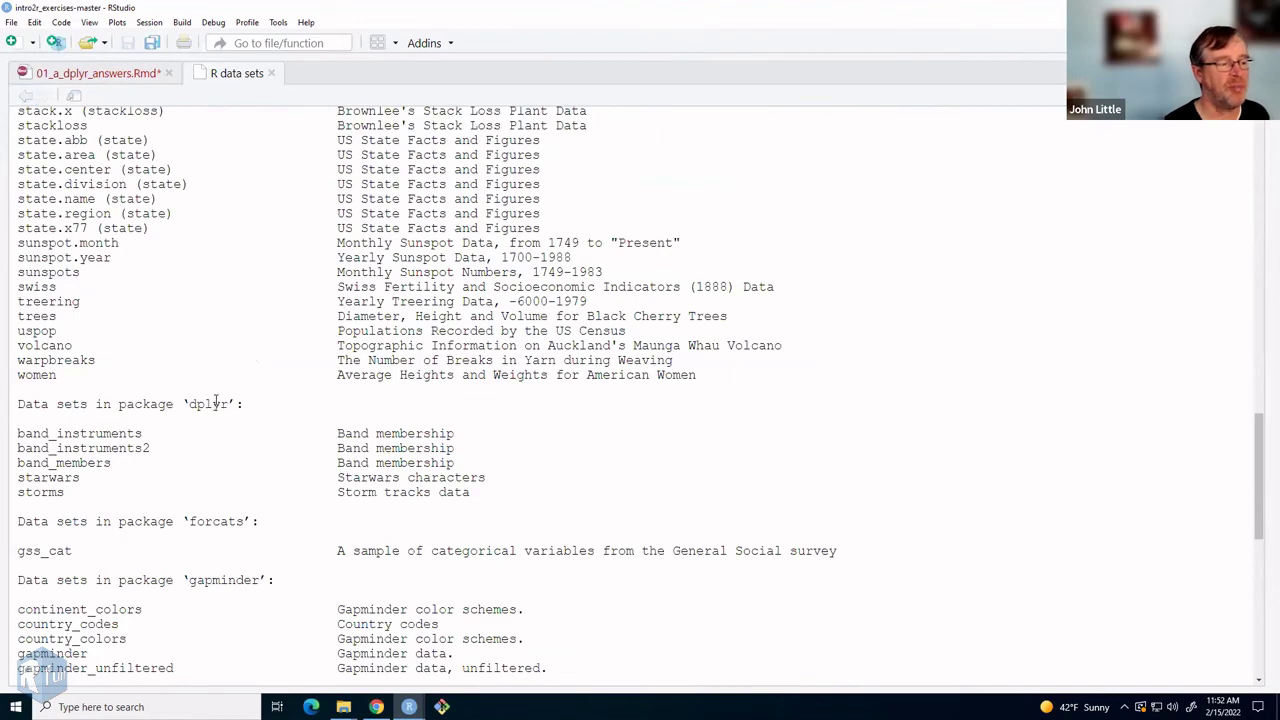
{"action": "double_click", "coordinate": [210, 404]}
{"action": "scroll", "coordinate": [62, 428], "scroll_direction": "down", "scroll_amount": 4}
{"action": "scroll", "coordinate": [60, 440], "scroll_direction": "up", "scroll_amount": 14}
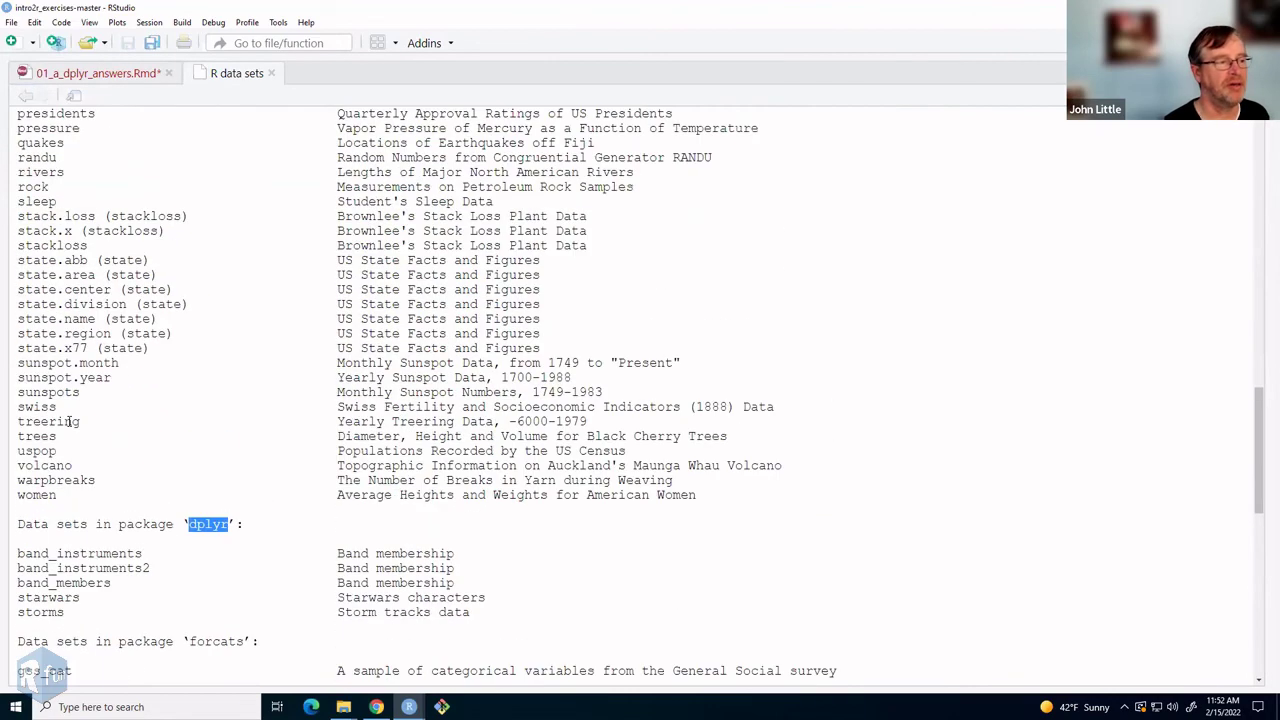
- Revisit the data() line in the notebook, and review the datasets and dplyr package headings in the R data sets list
{"action": "left_click", "coordinate": [108, 75]}
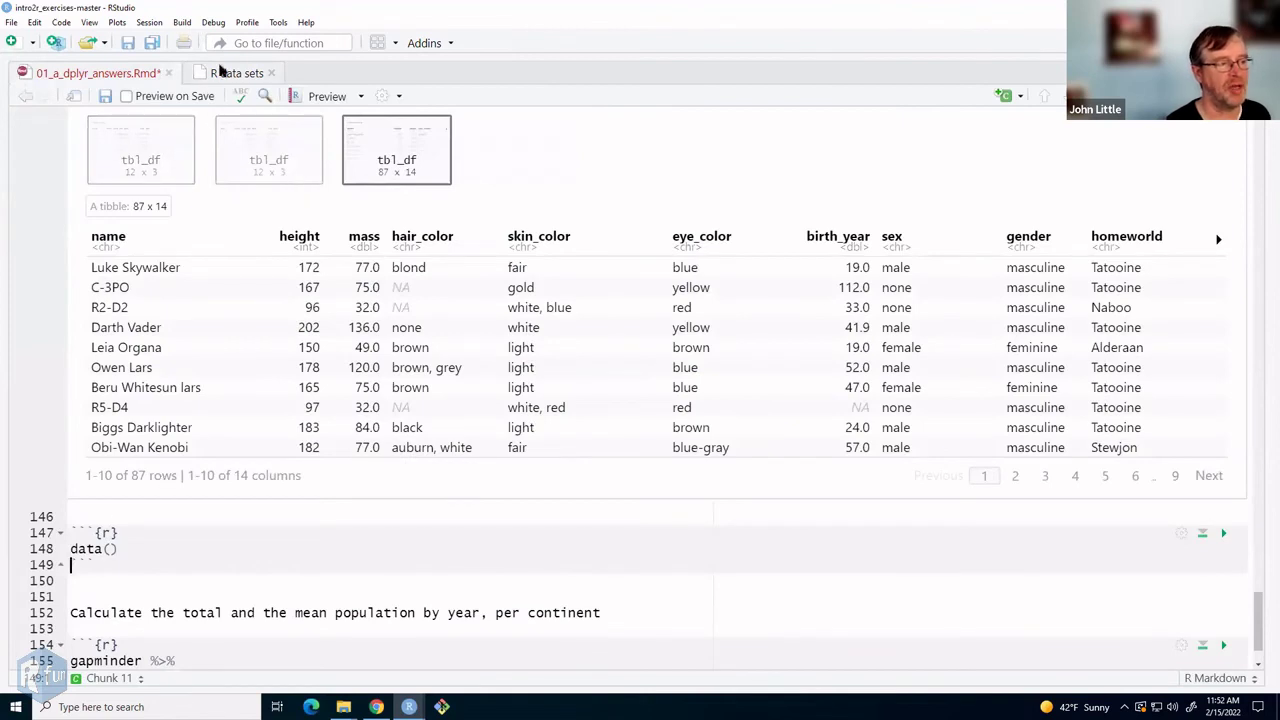
{"action": "left_click", "coordinate": [143, 548]}
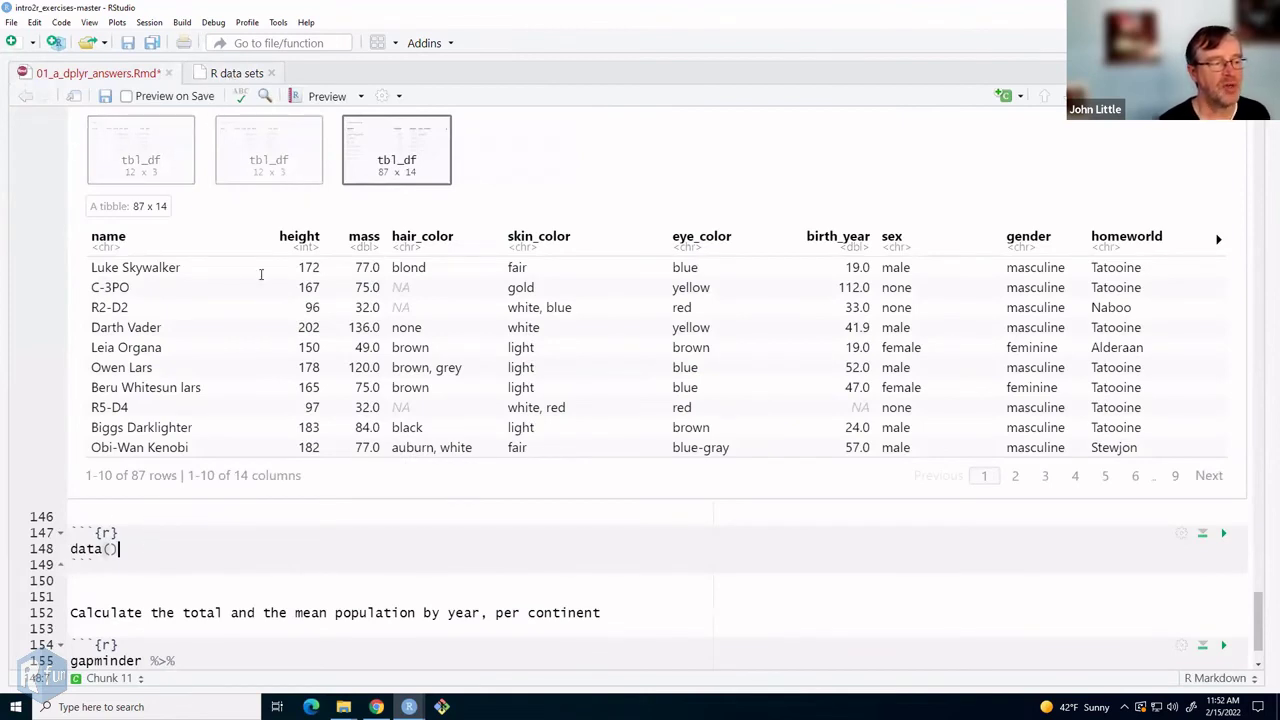
{"action": "left_click", "coordinate": [230, 74]}
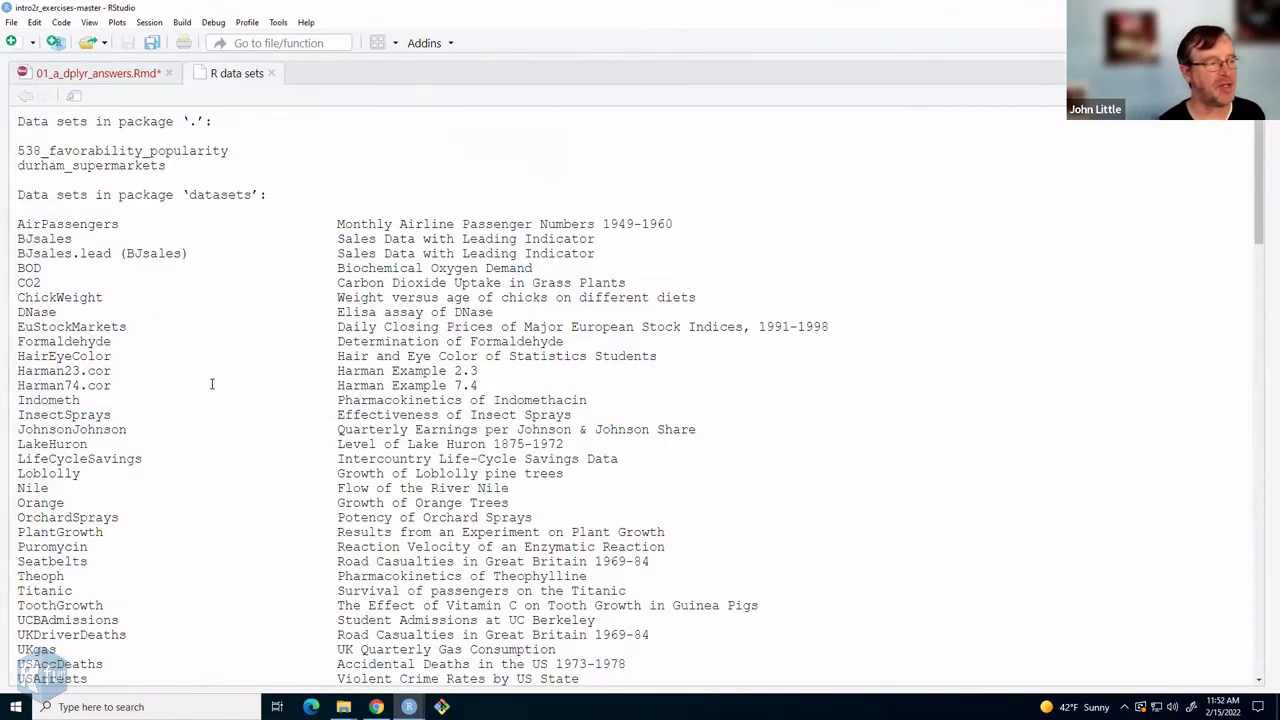
{"action": "double_click", "coordinate": [212, 194]}
{"action": "scroll", "coordinate": [172, 392], "scroll_direction": "down", "scroll_amount": 5}
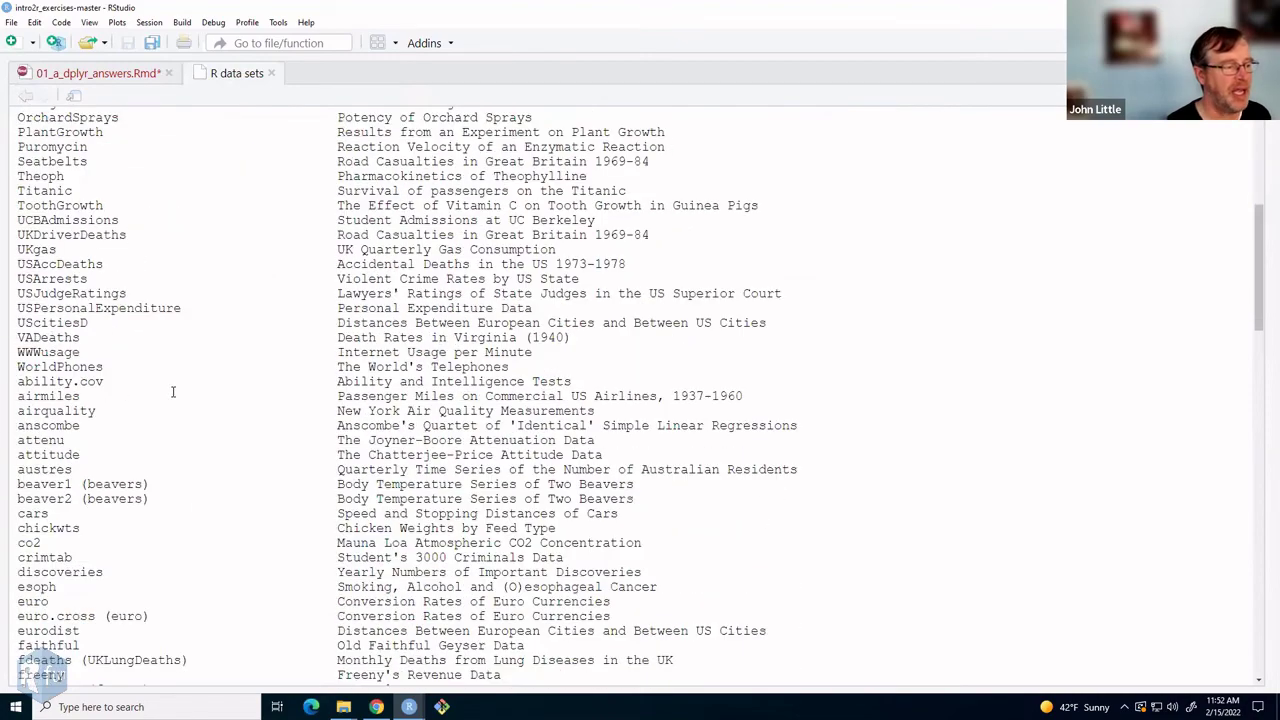
{"action": "scroll", "coordinate": [172, 392], "scroll_direction": "down", "scroll_amount": 15}
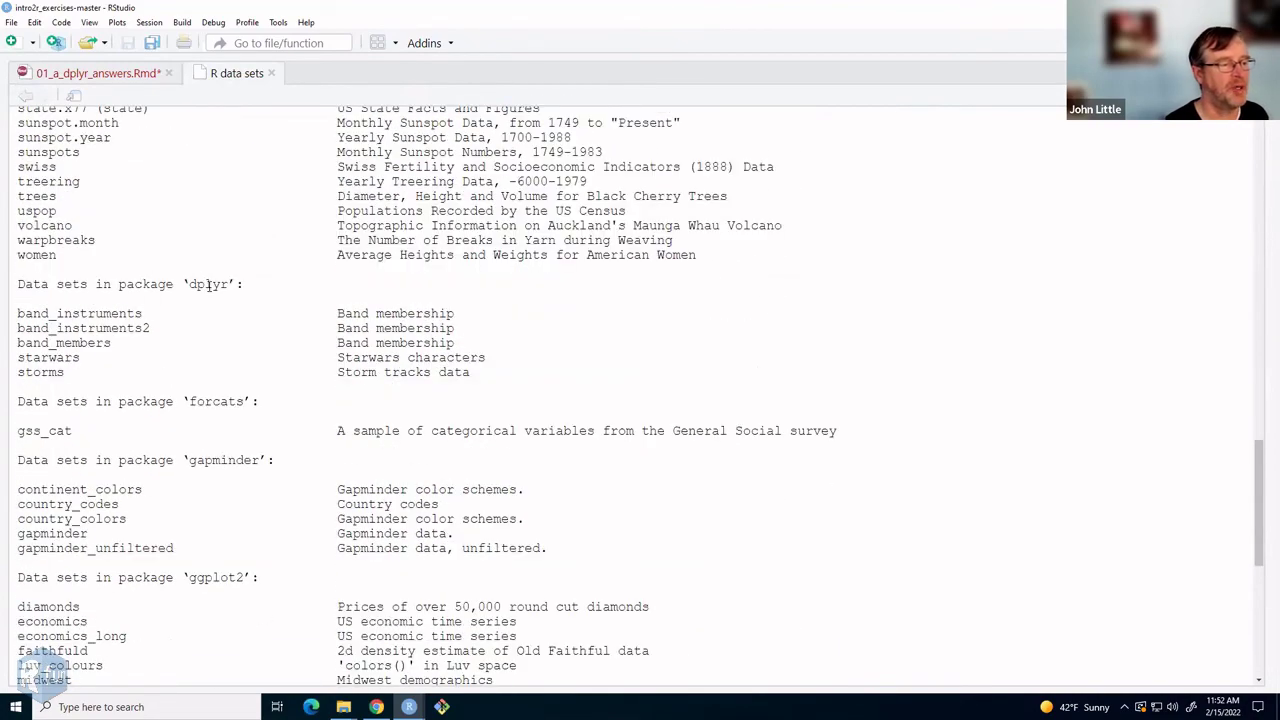
{"action": "double_click", "coordinate": [208, 286]}
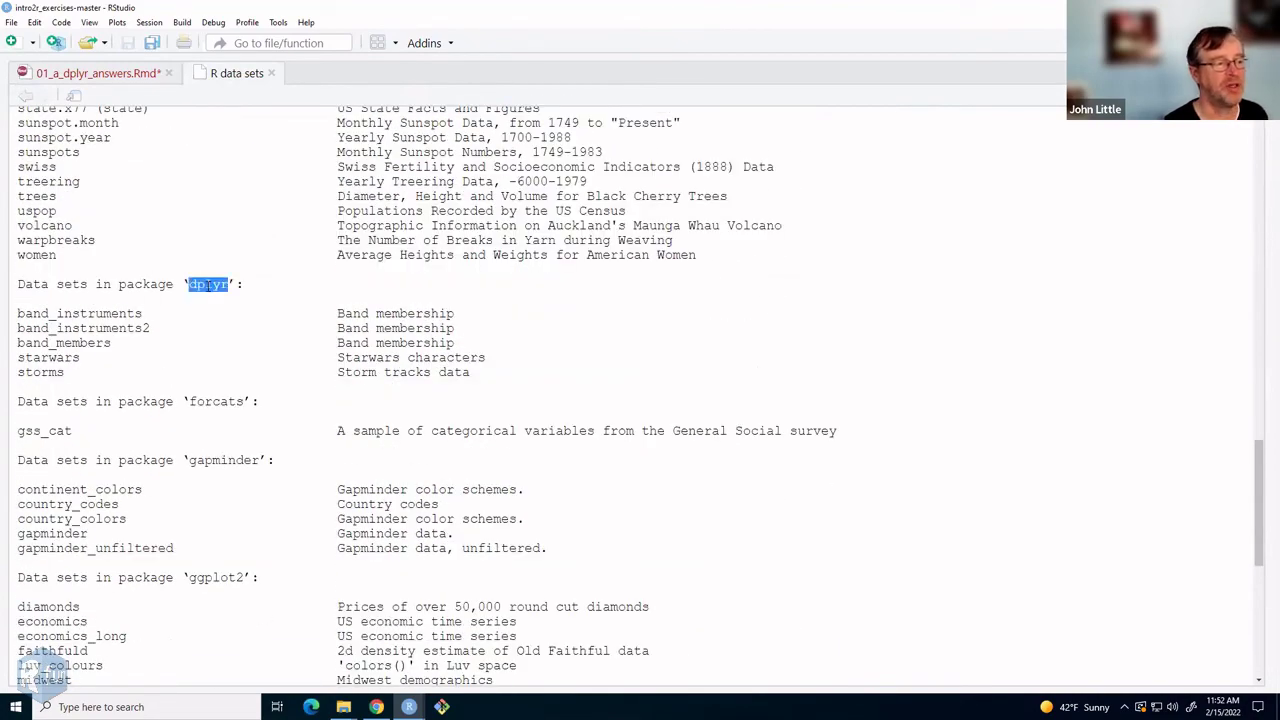
- Highlight the band_instruments entries and description under dplyr, and the gss_cat entry under forcats
{"action": "double_click", "coordinate": [81, 314]}
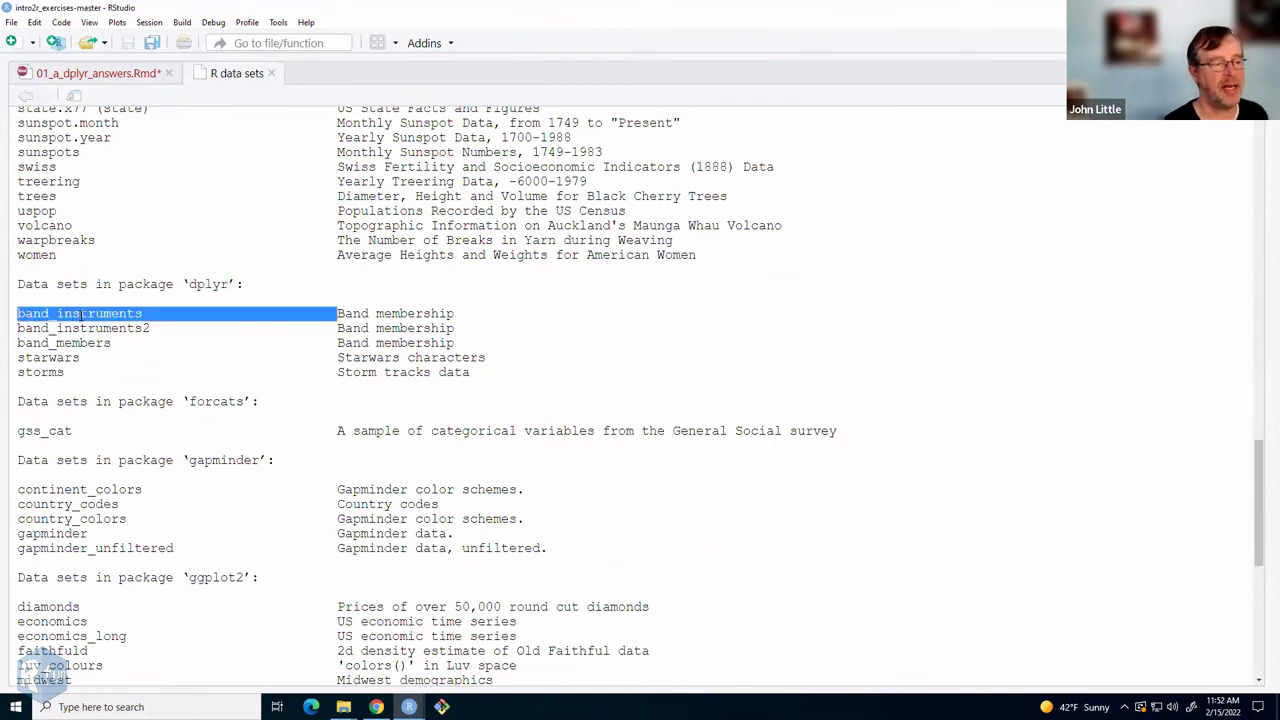
{"action": "double_click", "coordinate": [405, 314]}
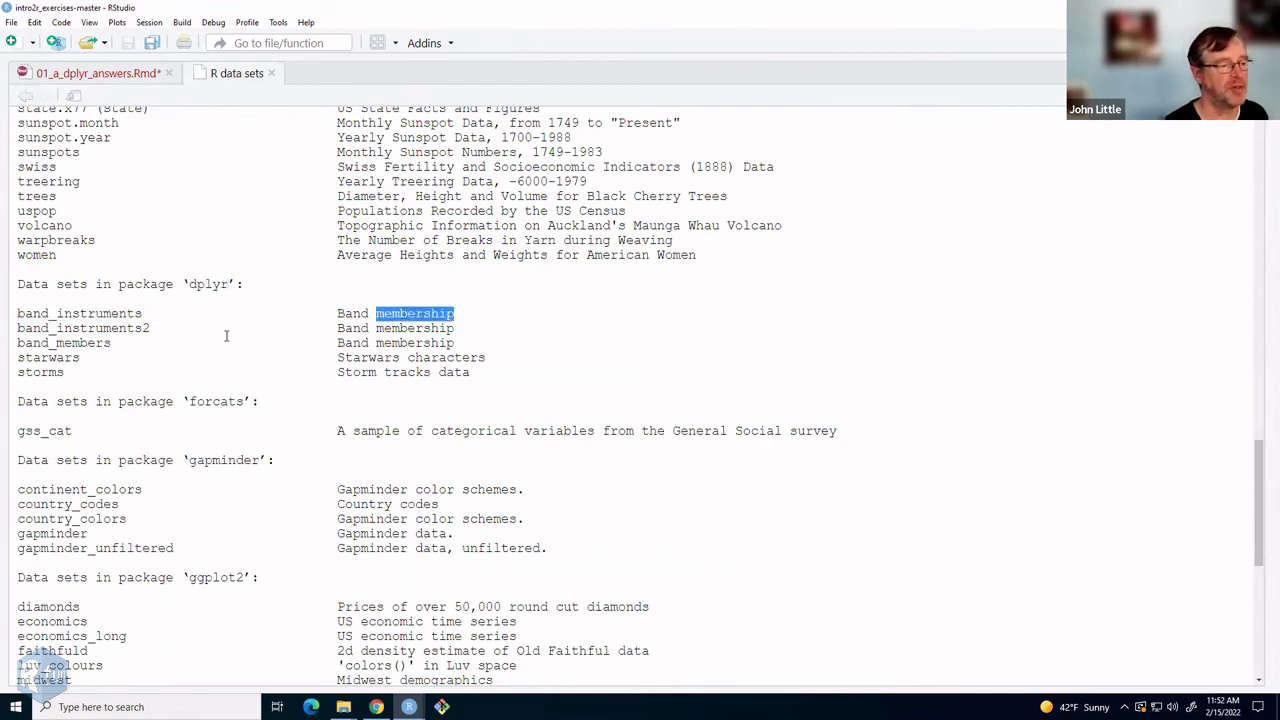
{"action": "double_click", "coordinate": [106, 314]}
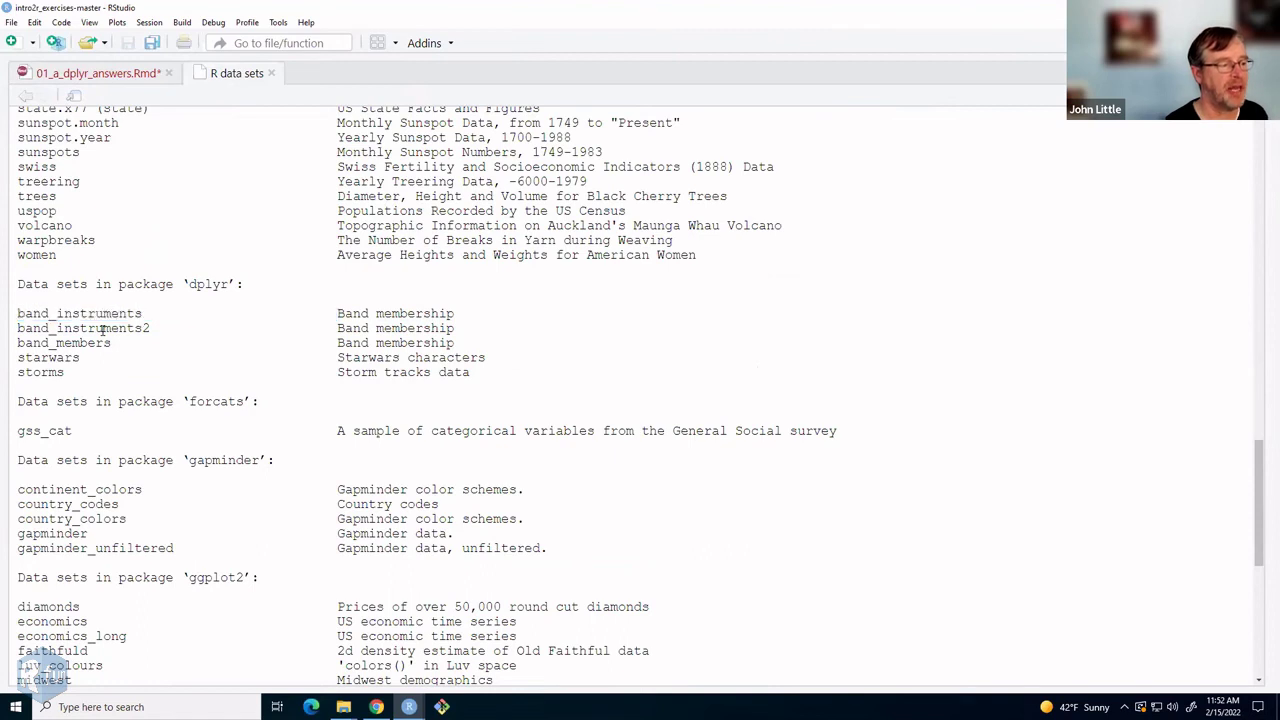
{"action": "double_click", "coordinate": [101, 329]}
{"action": "double_click", "coordinate": [44, 432]}
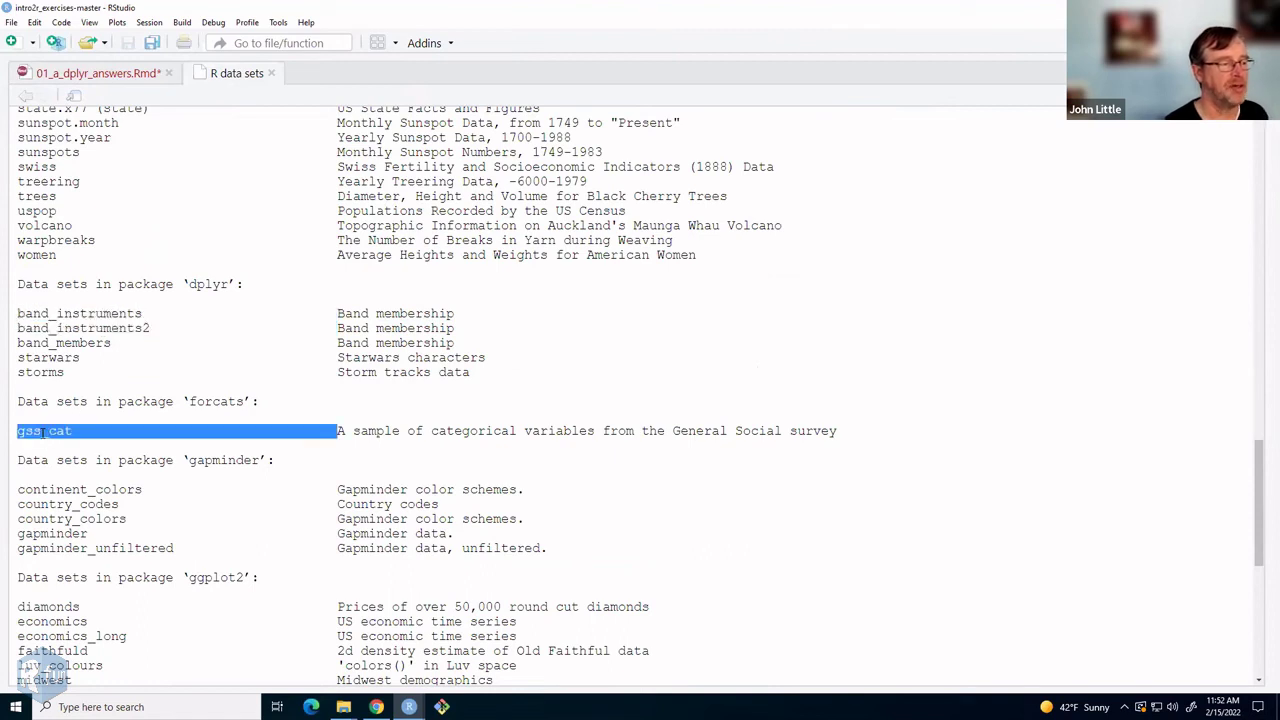
- Switch to Chrome and open durham_supermarkets.csv from the data folder of the intro2r_exercises repository to review its contents
{"action": "left_click", "coordinate": [84, 75]}
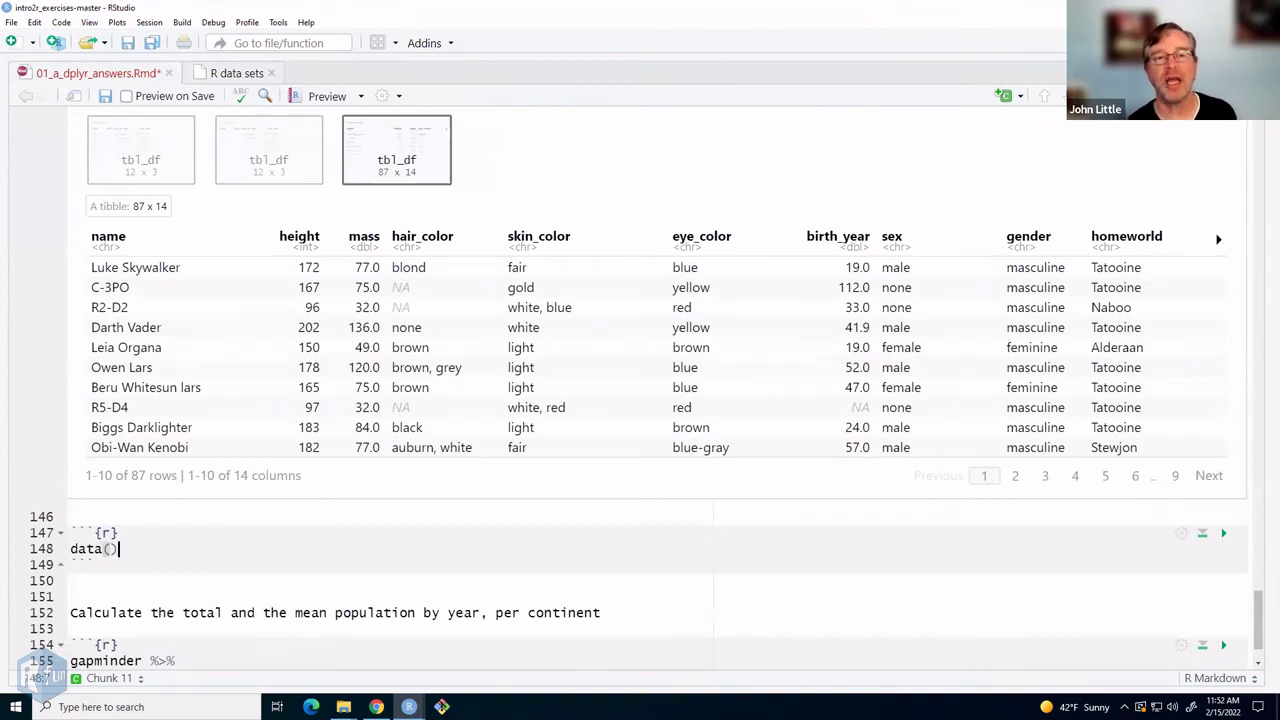
{"action": "left_click", "coordinate": [1202, 8]}
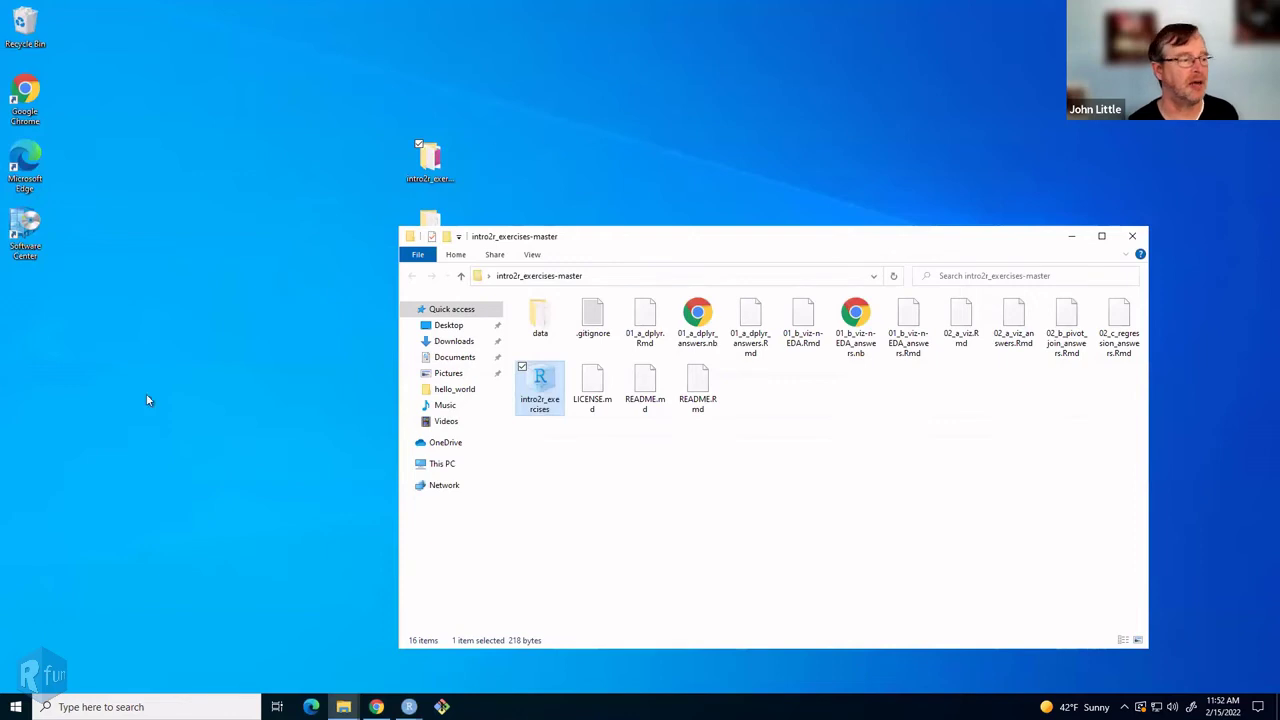
{"action": "left_click", "coordinate": [376, 707]}
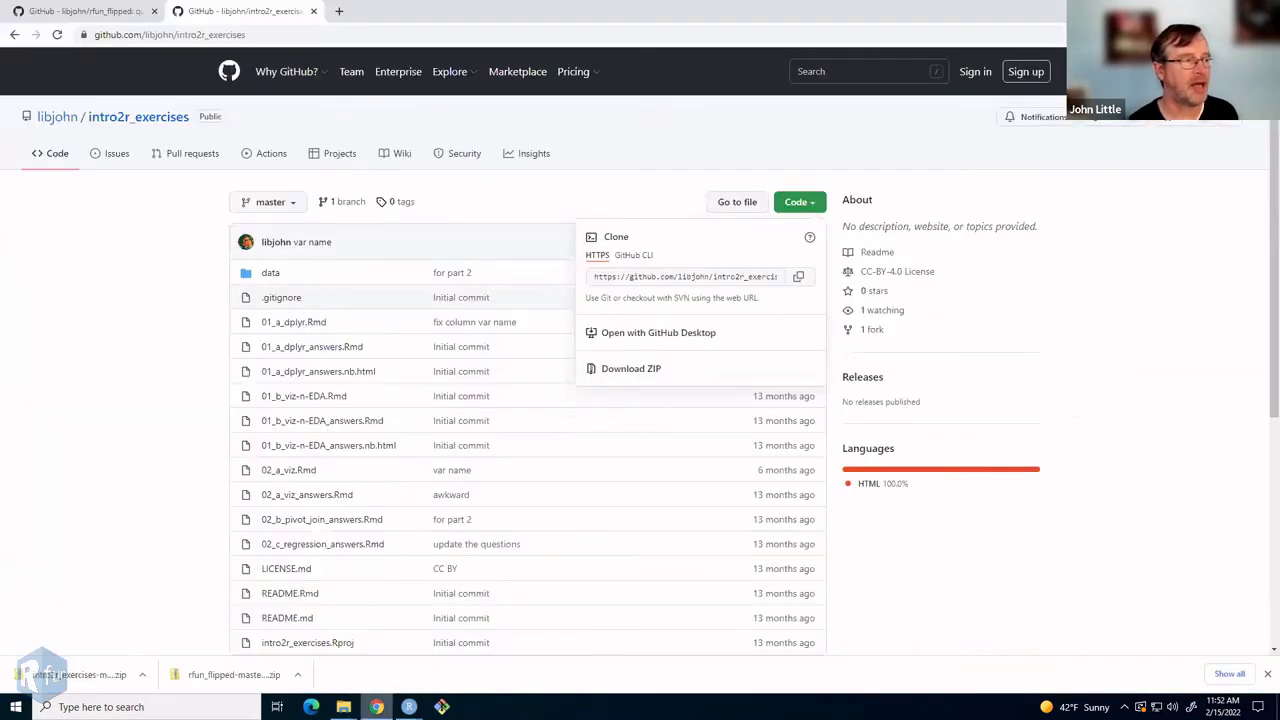
{"action": "left_click", "coordinate": [270, 278]}
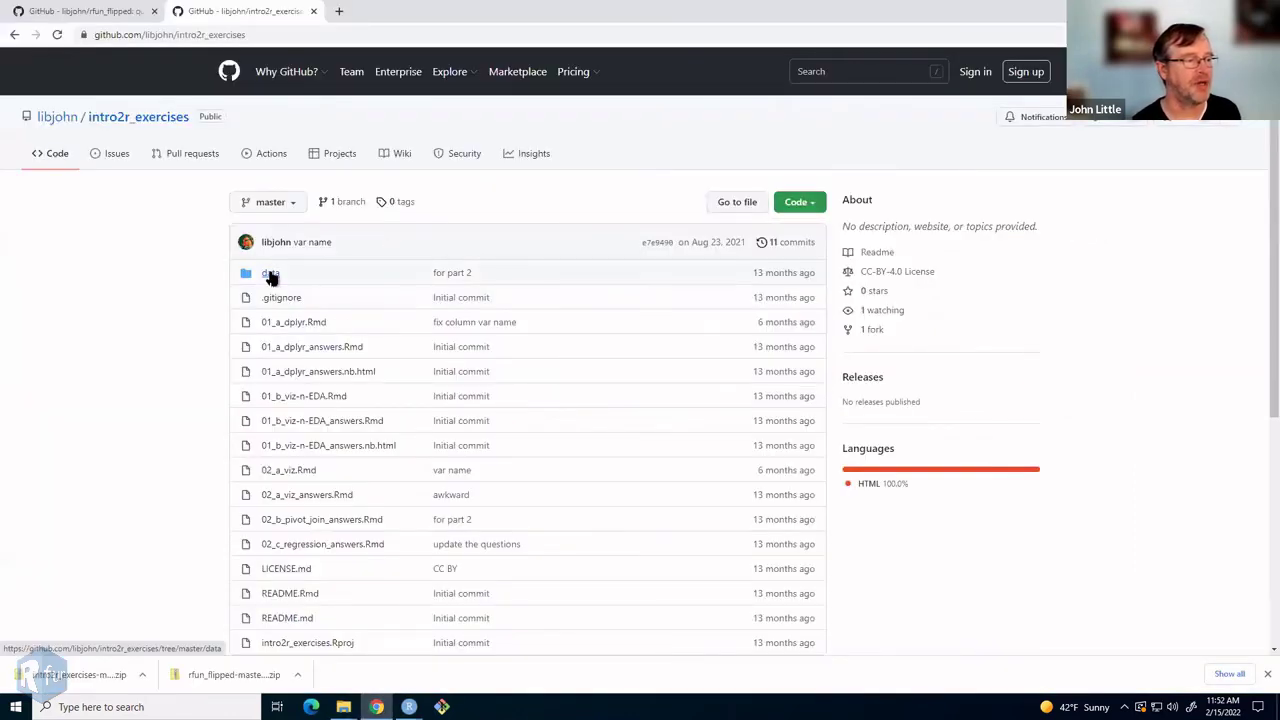
{"action": "left_click", "coordinate": [270, 275]}
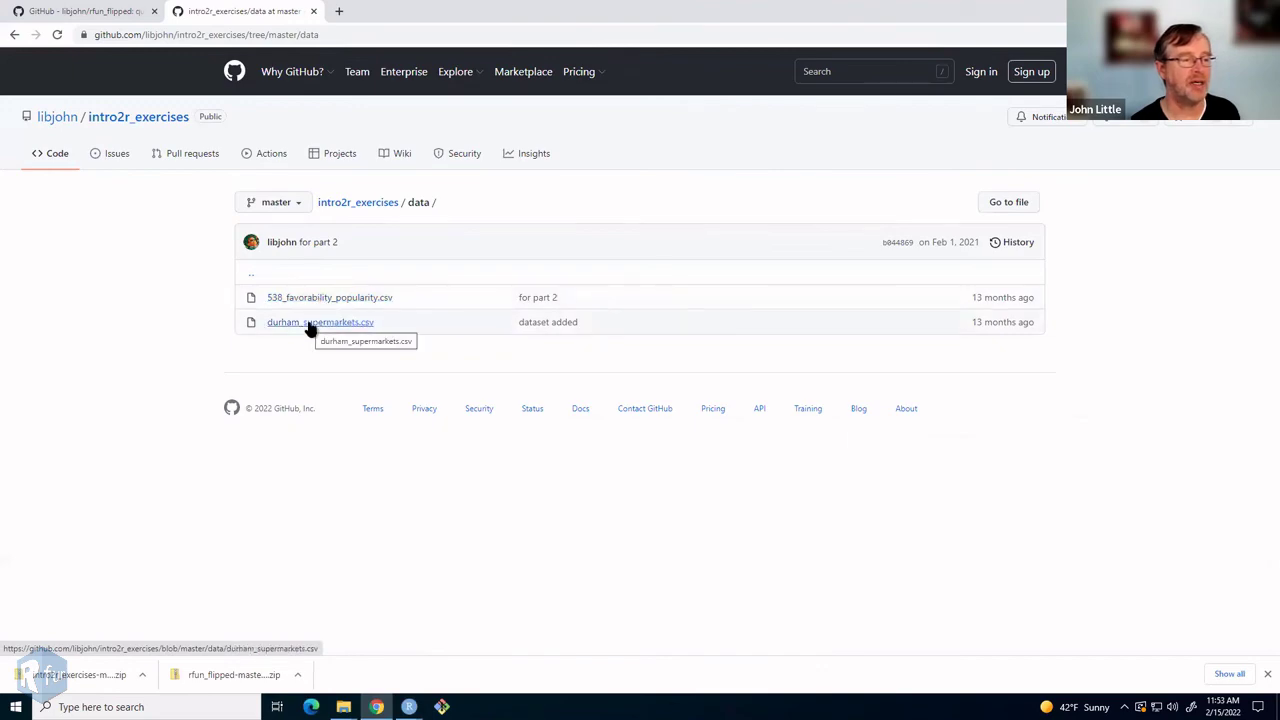
{"action": "left_click", "coordinate": [310, 327]}
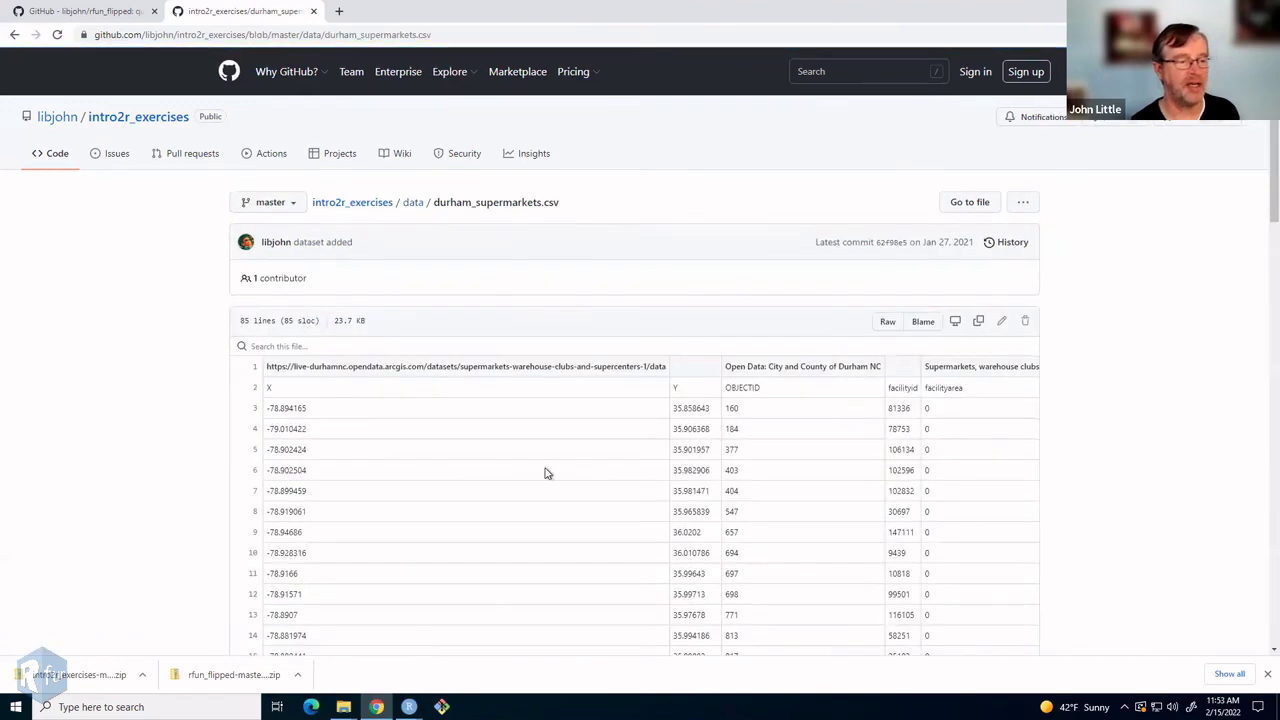
{"action": "scroll", "coordinate": [280, 255], "scroll_direction": "down", "scroll_amount": 3}
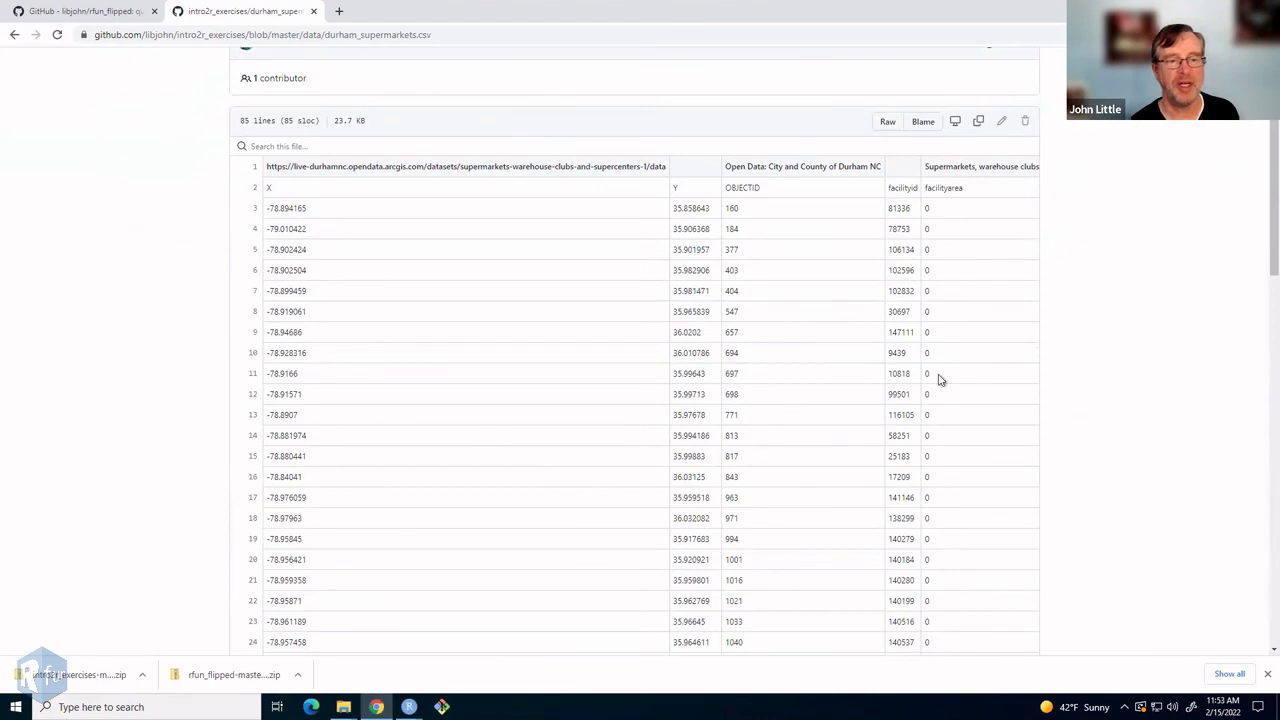
{"action": "scroll", "coordinate": [691, 340], "scroll_direction": "up", "scroll_amount": 2}
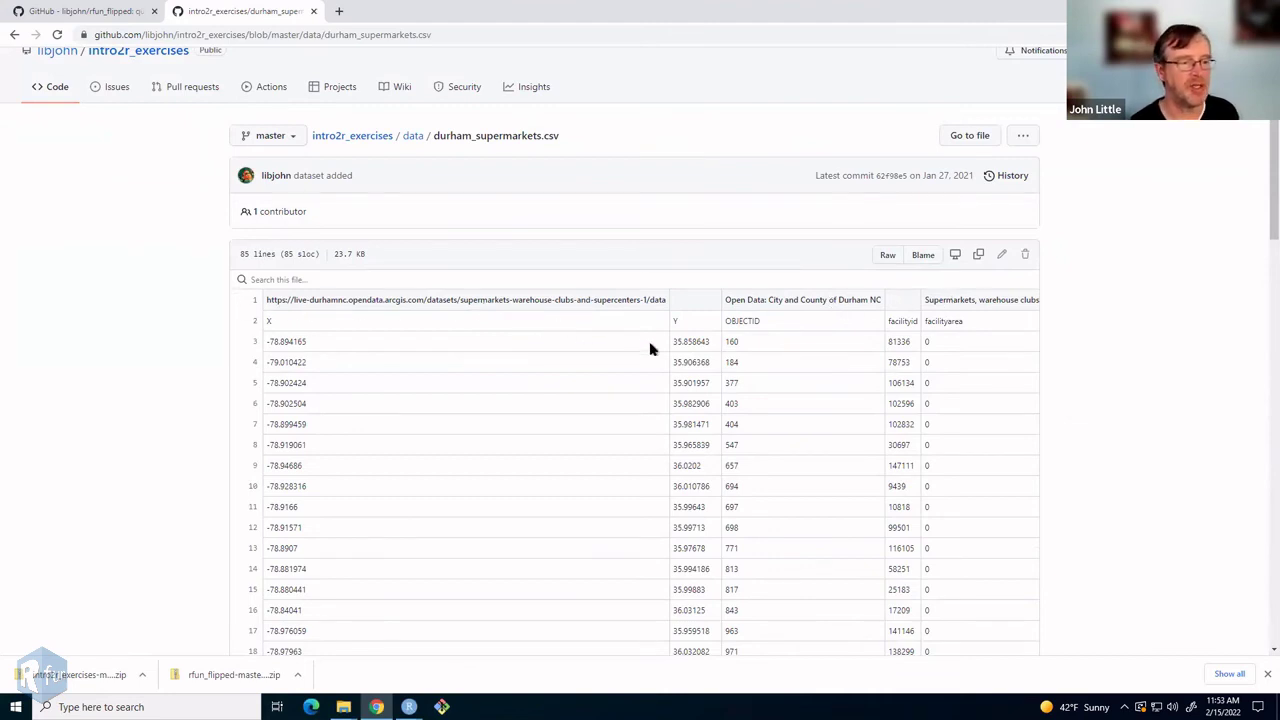
{"action": "scroll", "coordinate": [651, 346], "scroll_direction": "up", "scroll_amount": 1}
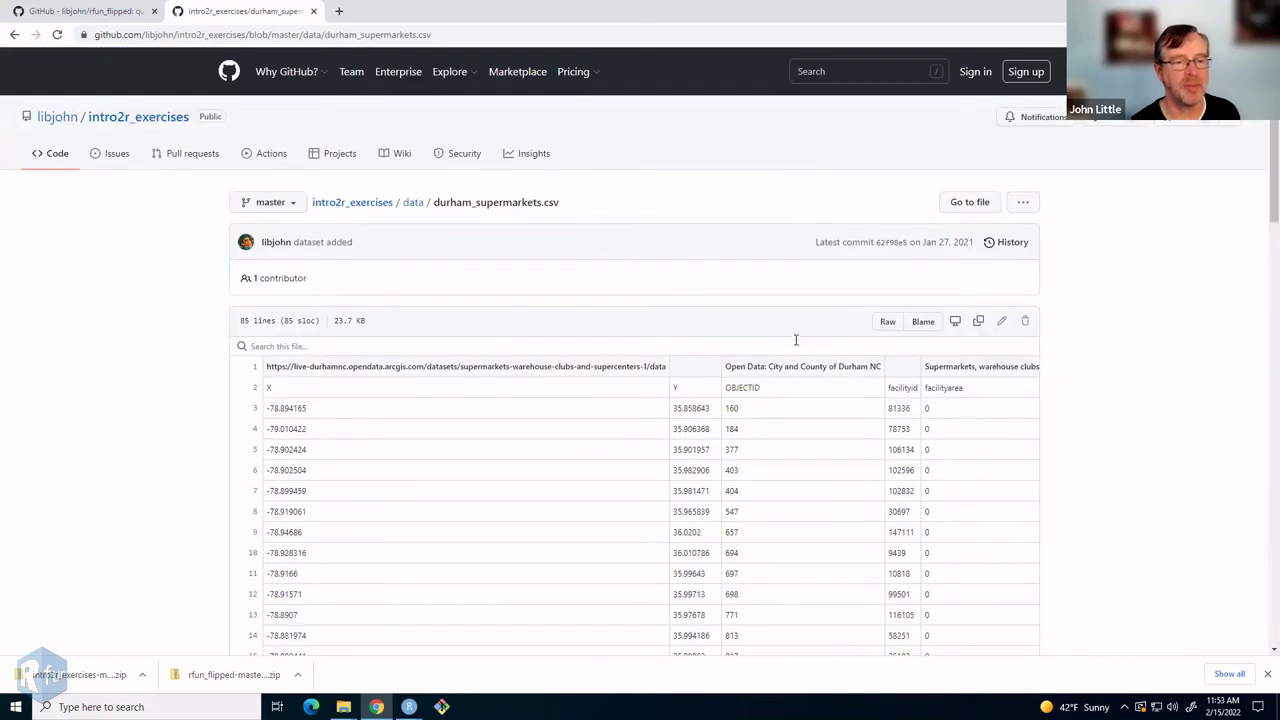
- Open the raw version of durham_supermarkets.csv and copy its URL
{"action": "left_click", "coordinate": [886, 326]}
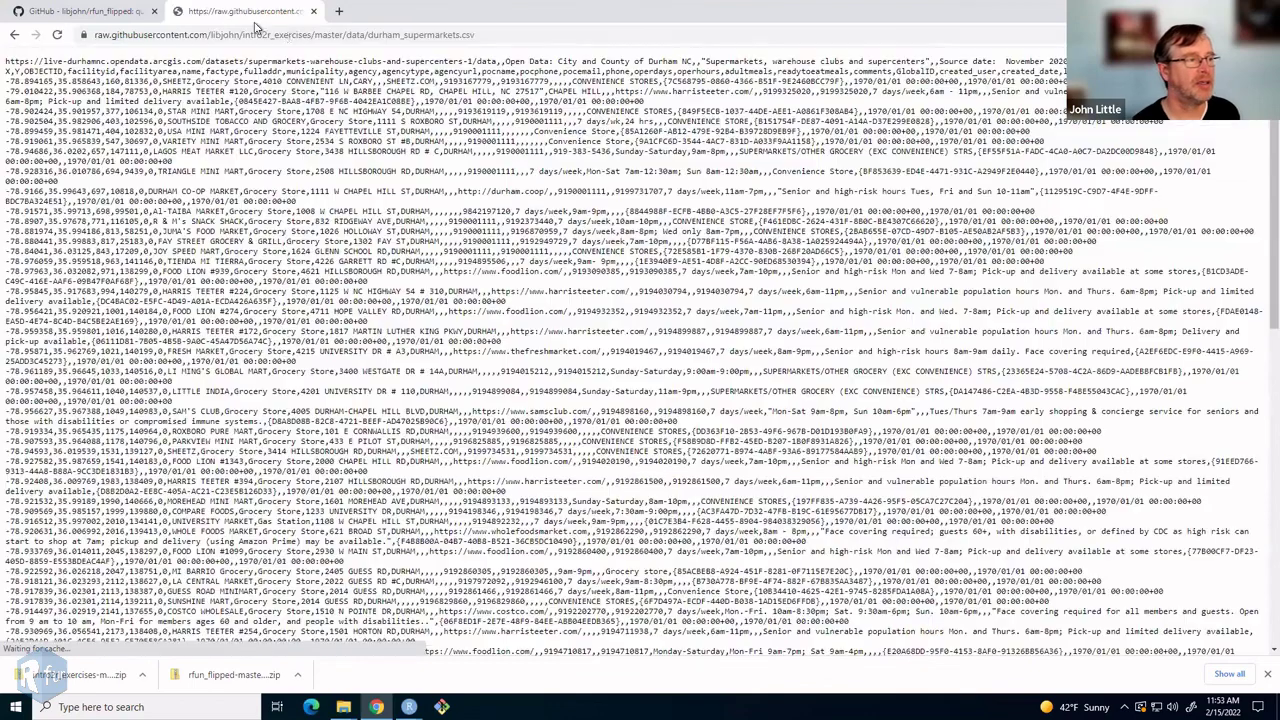
{"action": "left_click", "coordinate": [292, 40]}
{"action": "right_click", "coordinate": [292, 40]}
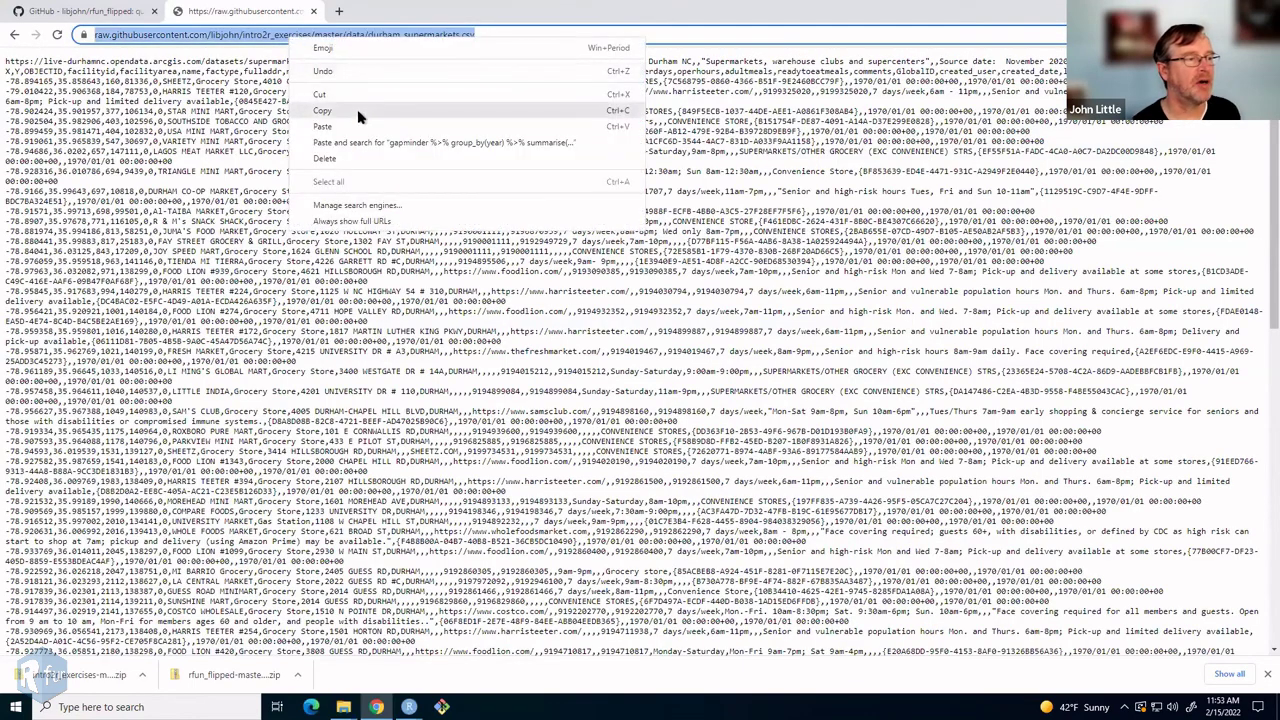
{"action": "left_click", "coordinate": [357, 109]}
- Switch back to the RStudio window containing 01_a_dplyr_answers.Rmd
{"action": "left_click", "coordinate": [83, 14]}
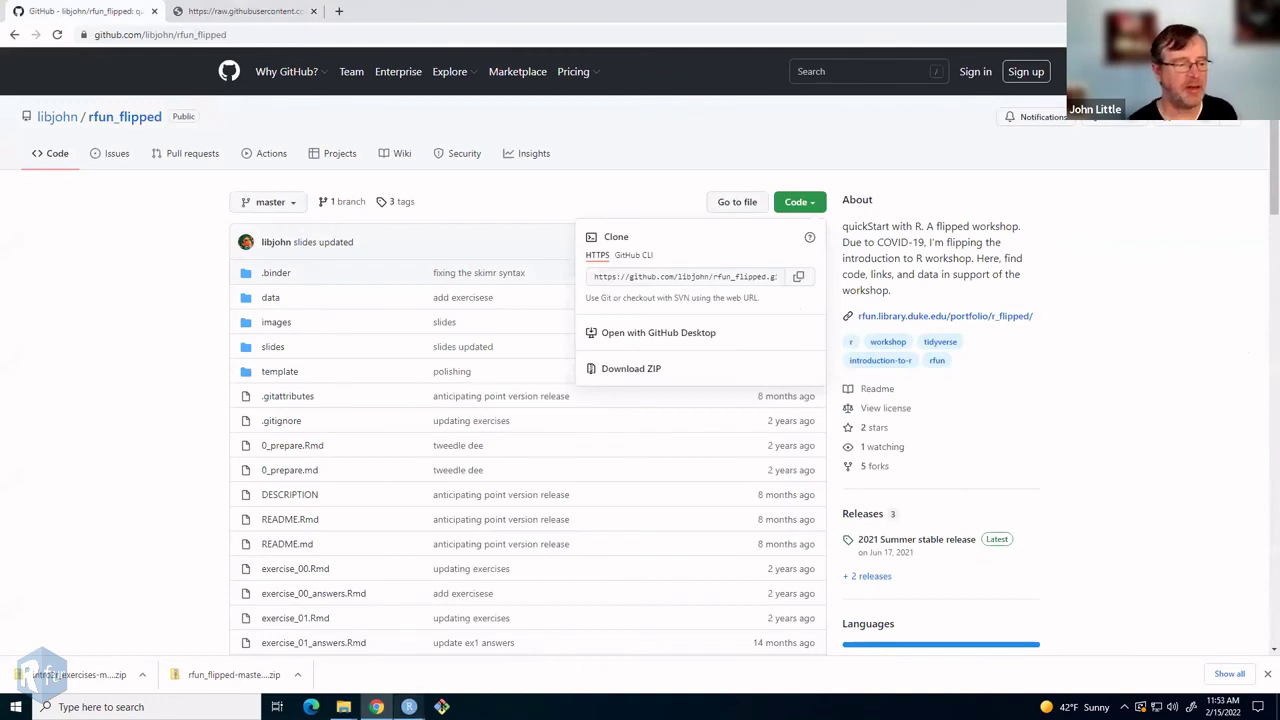
{"action": "mouse_move", "coordinate": [409, 707]}
{"action": "left_click", "coordinate": [346, 650]}
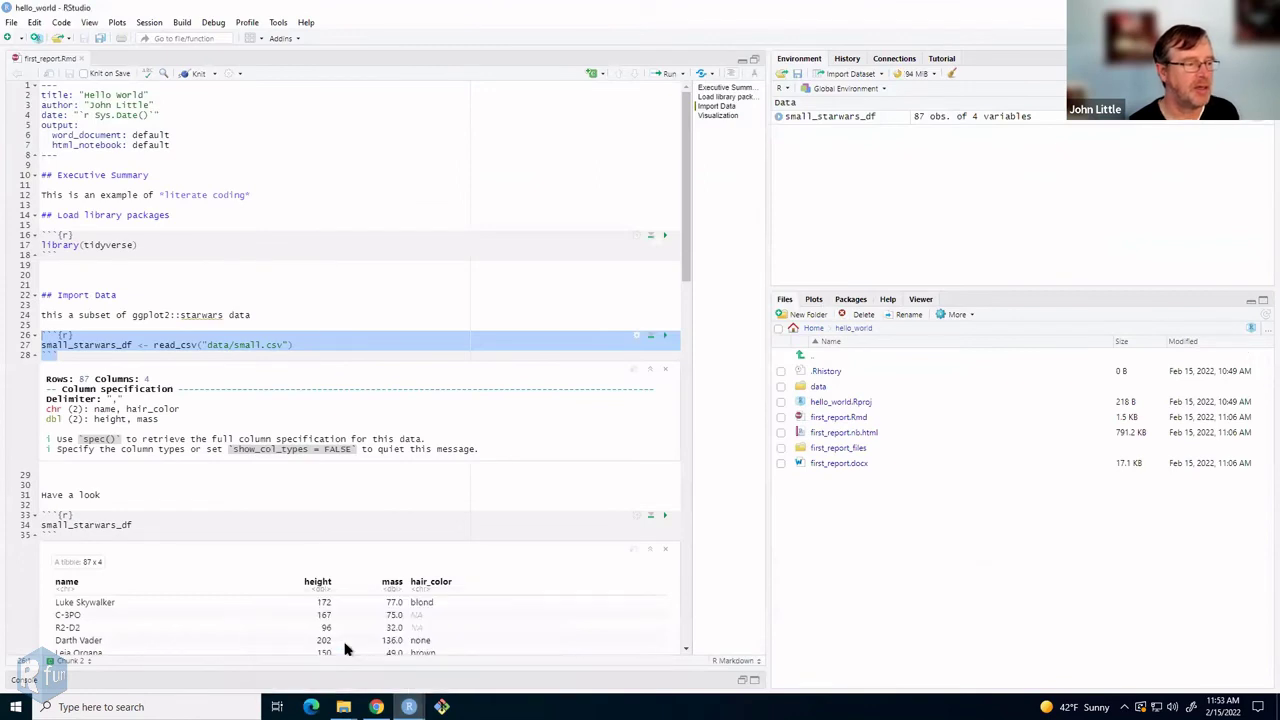
{"action": "mouse_move", "coordinate": [409, 707]}
{"action": "left_click", "coordinate": [482, 650]}
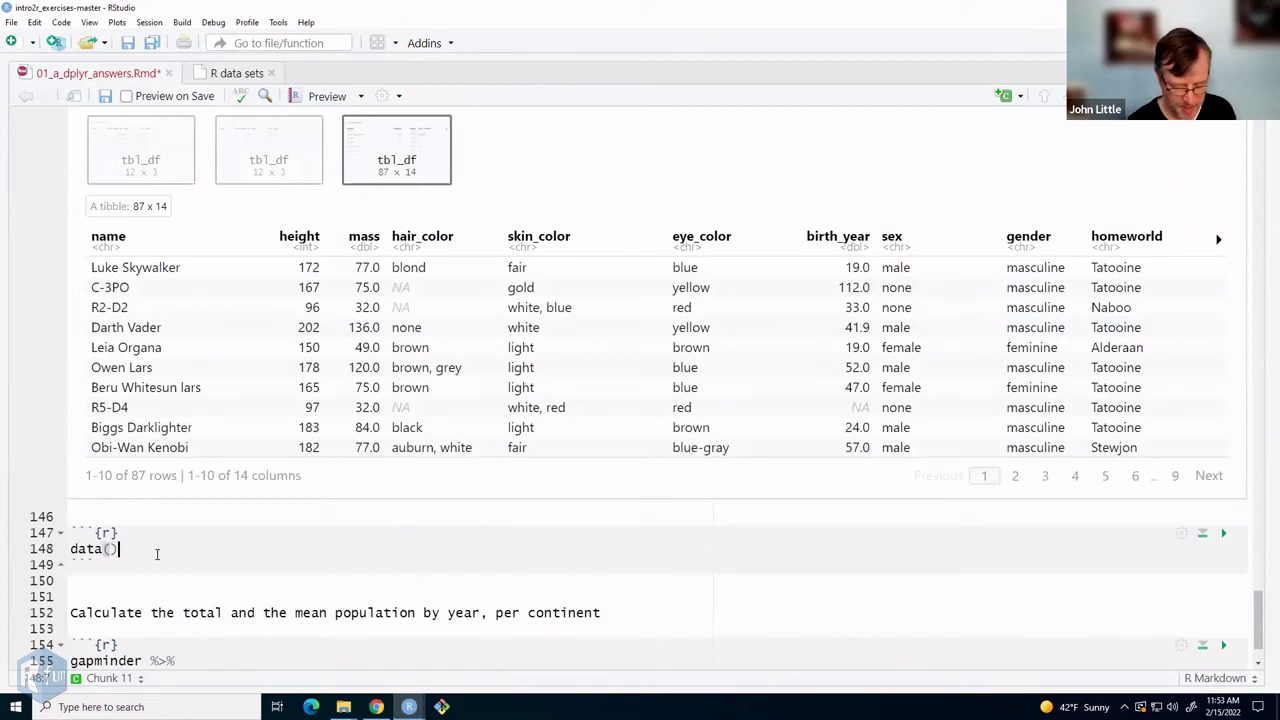
- Comment out data() and add below it a read_csv call on the copied raw durham_supermarkets.csv URL, assigned to foo_df
{"action": "key", "text": "ctrl+shift+c"}
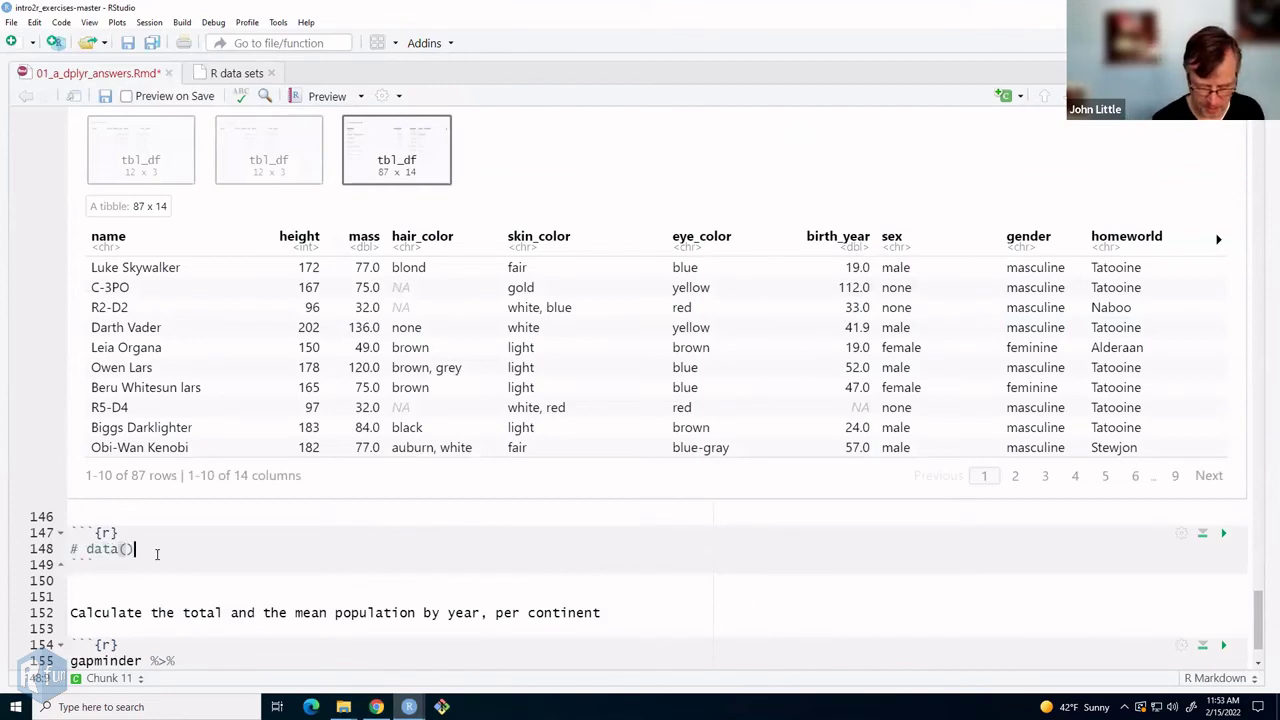
{"action": "key", "text": "Return"}
{"action": "key", "text": "Return"}
{"action": "type", "text": "foo_"}
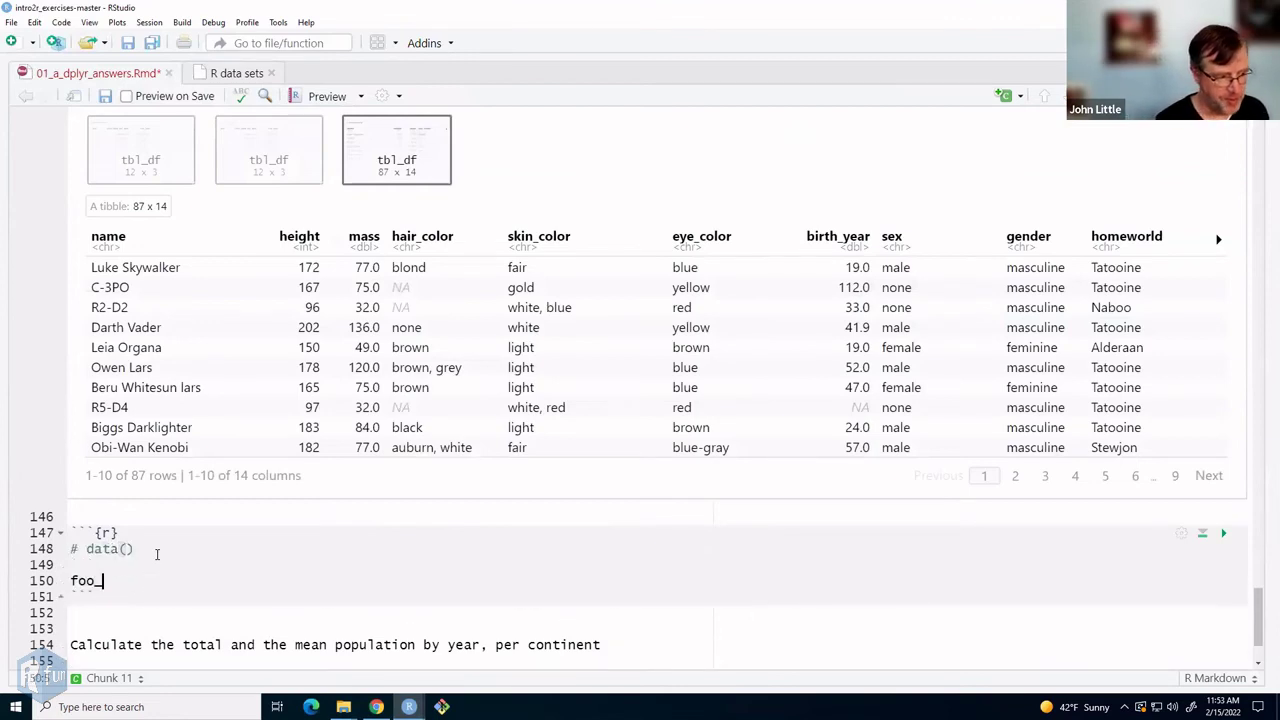
{"action": "type", "text": "df <- rea"}
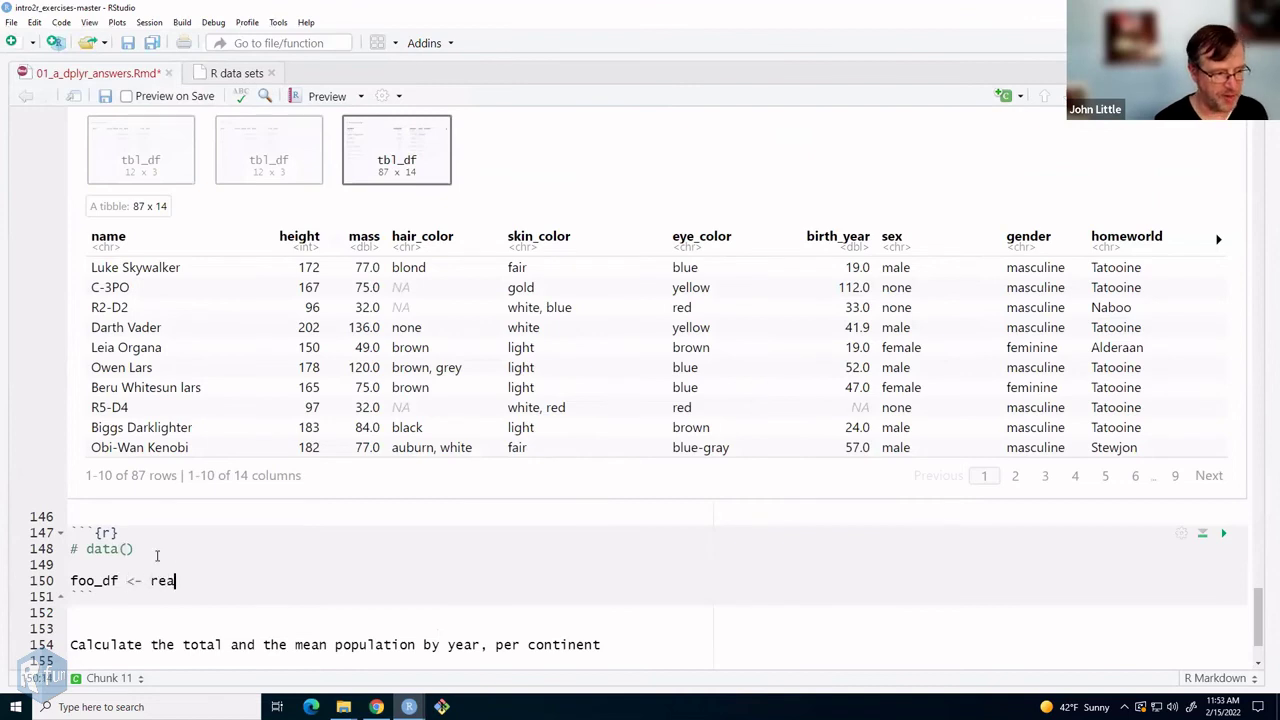
{"action": "type", "text": "d"}
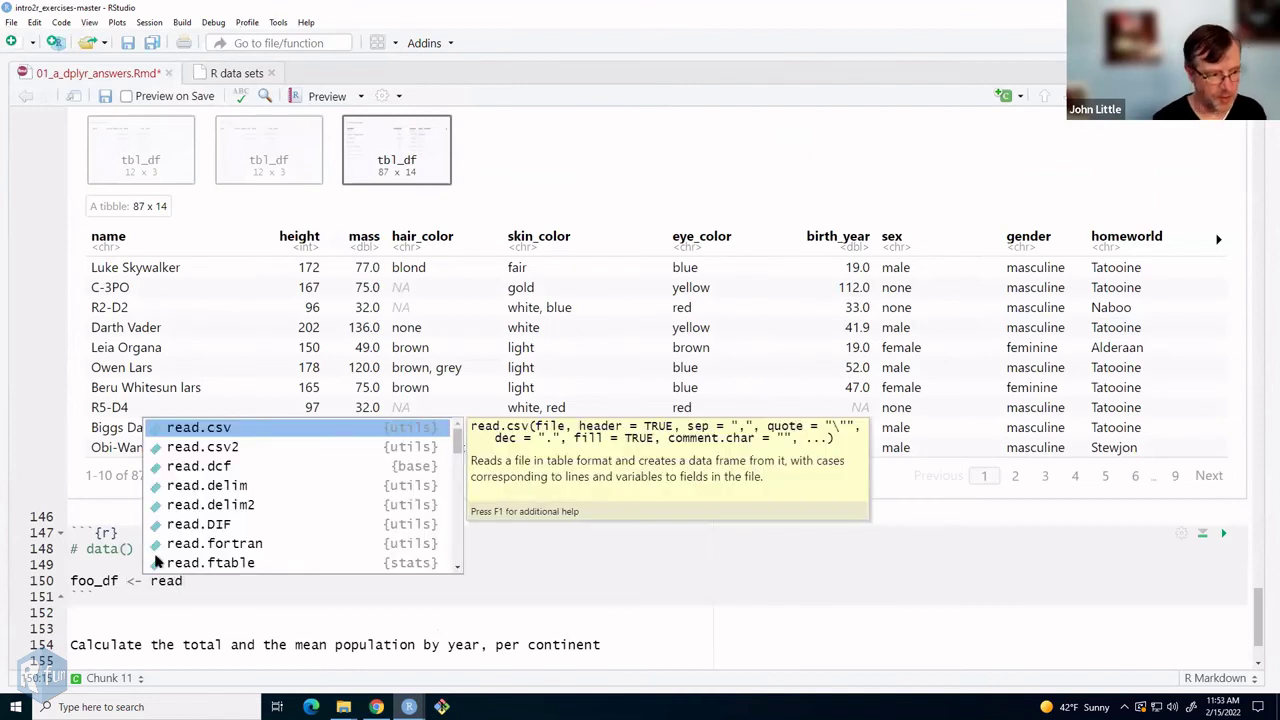
{"action": "type", "text": "_c"}
{"action": "key", "text": "Tab"}
{"action": "type", "text": "\""}
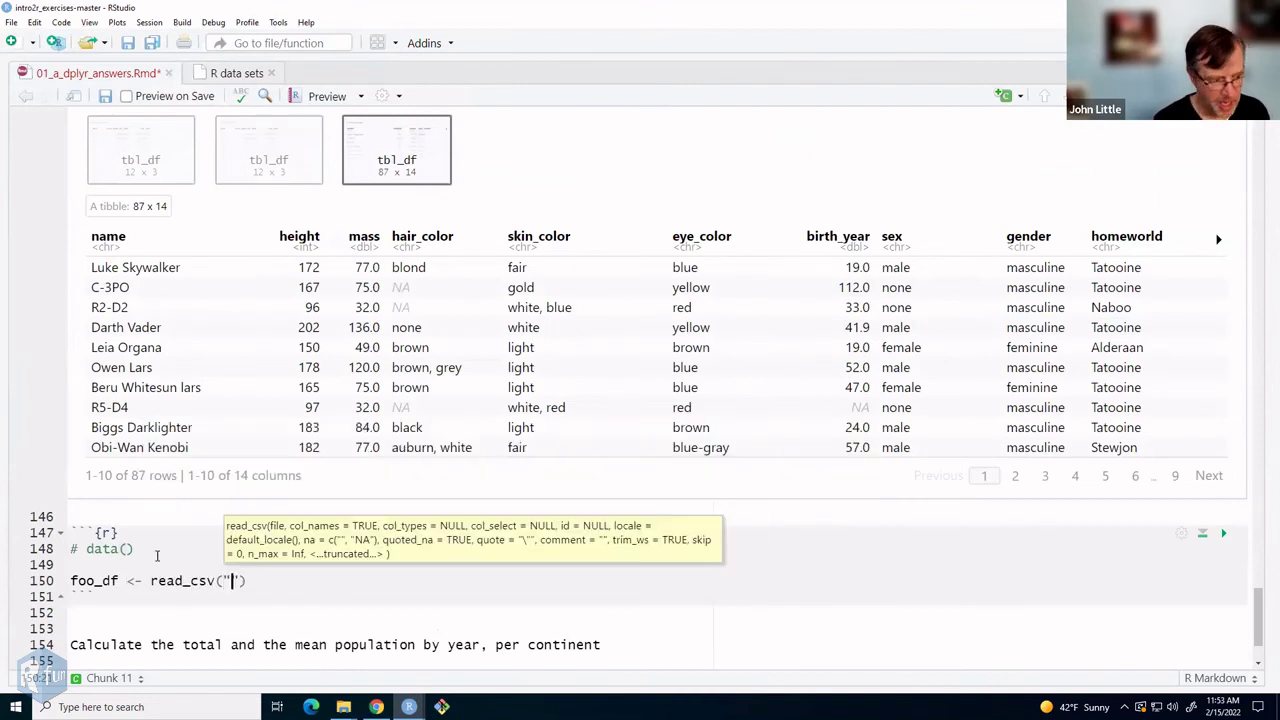
{"action": "key", "text": "ctrl+v"}
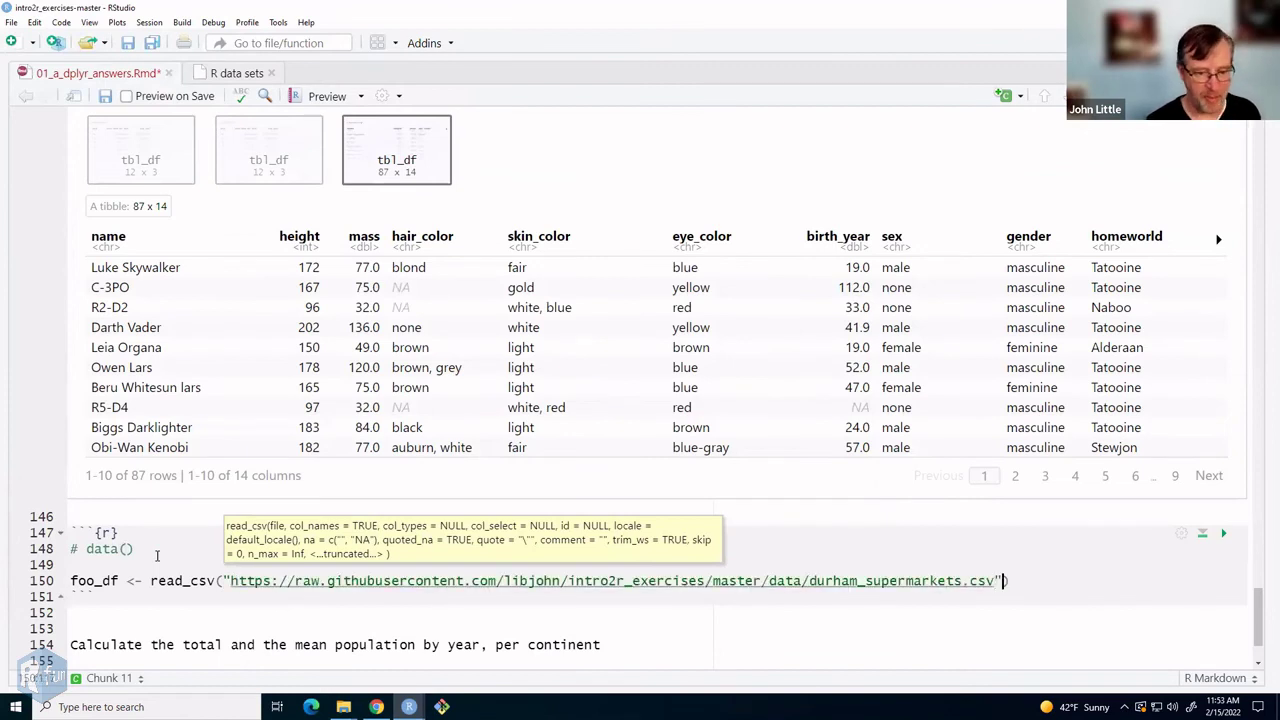
- Add the argument skip = 1 to the read_csv call and run the import line
{"action": "type", "text": ", skip"}
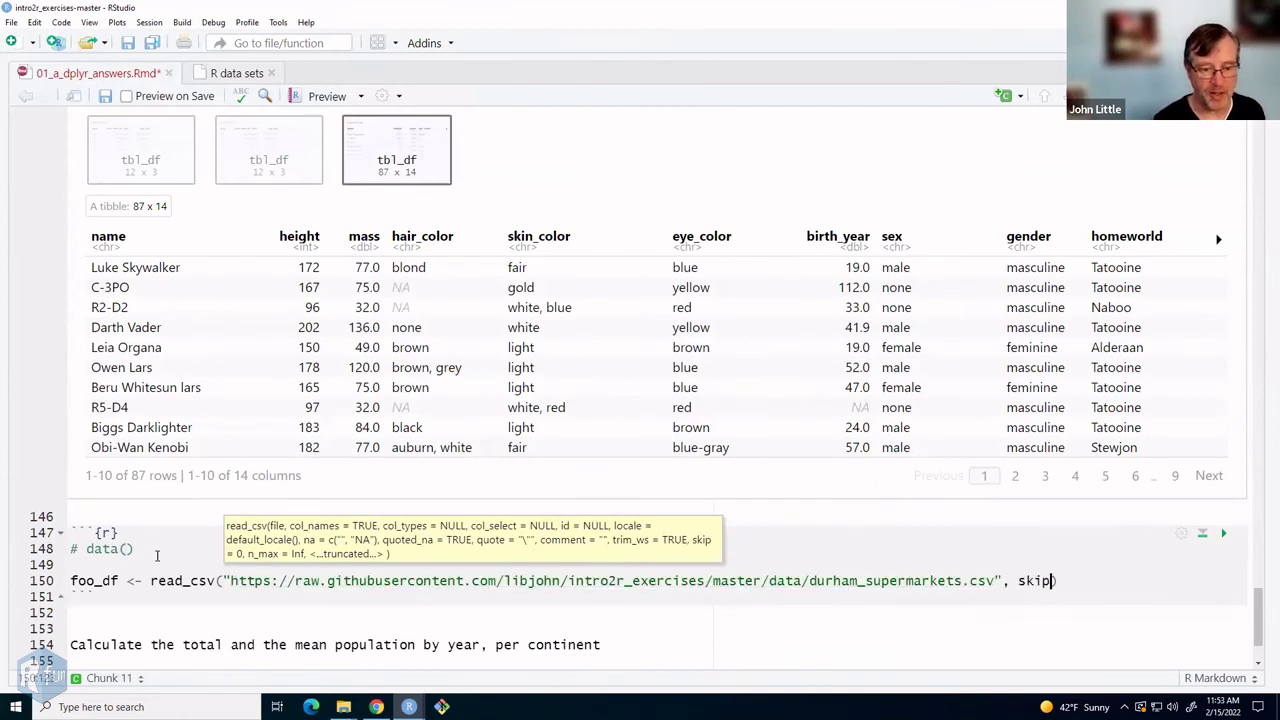
{"action": "key", "text": "Tab"}
{"action": "type", "text": "1"}
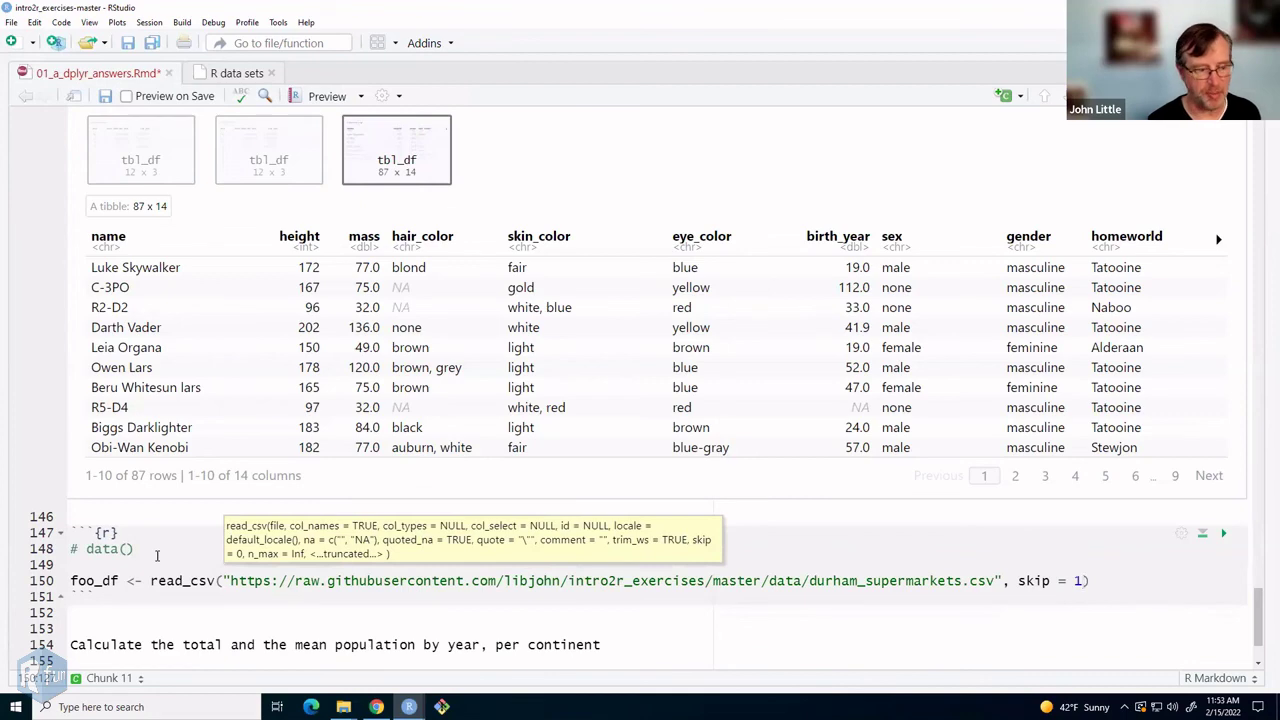
{"action": "key", "text": "ctrl+Return"}
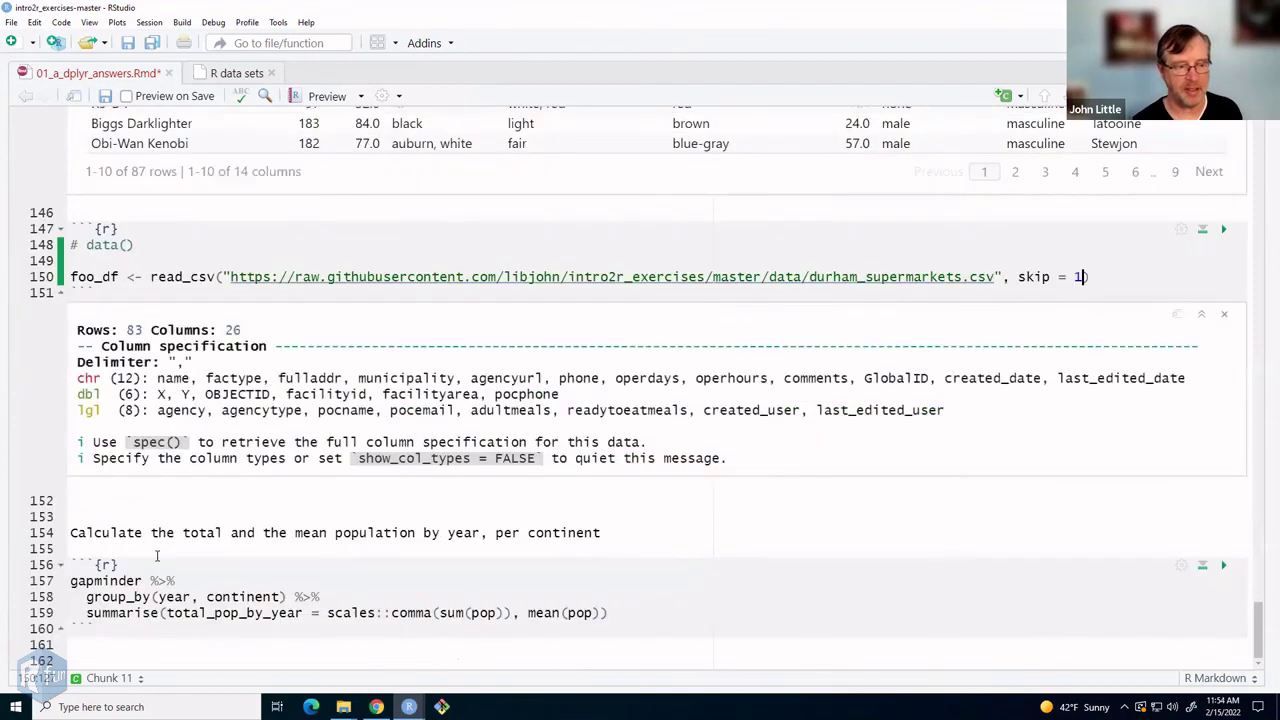
- Add a separate foo_df line below the import in the same chunk and run it to display the data frame
{"action": "key", "text": "Home"}
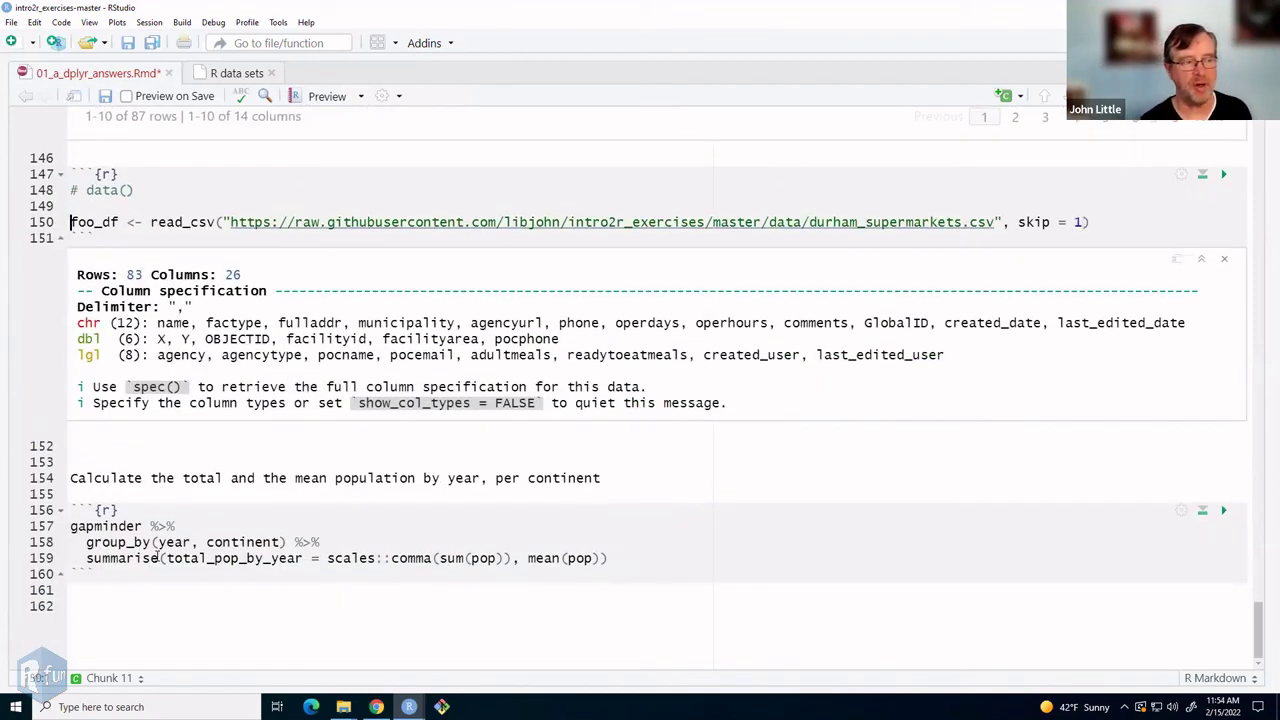
{"action": "key", "text": "End"}
{"action": "key", "text": "Return"}
{"action": "key", "text": "Return"}
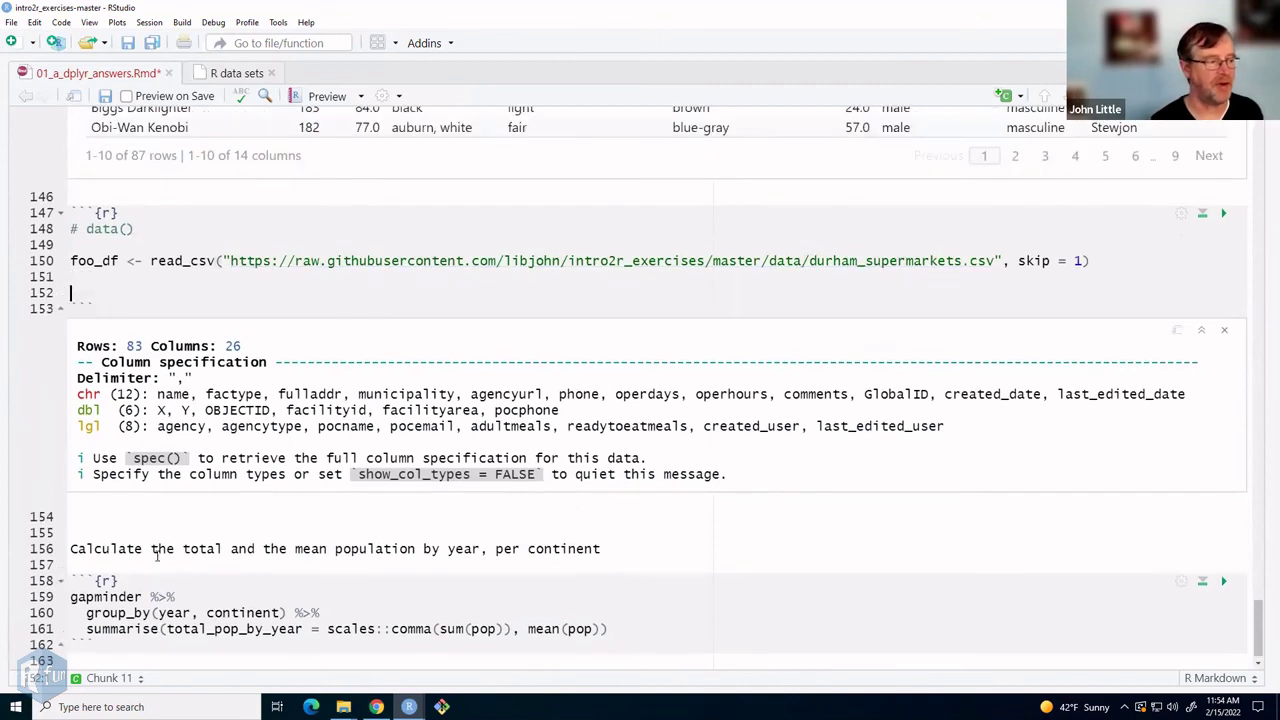
{"action": "type", "text": "foo_df"}
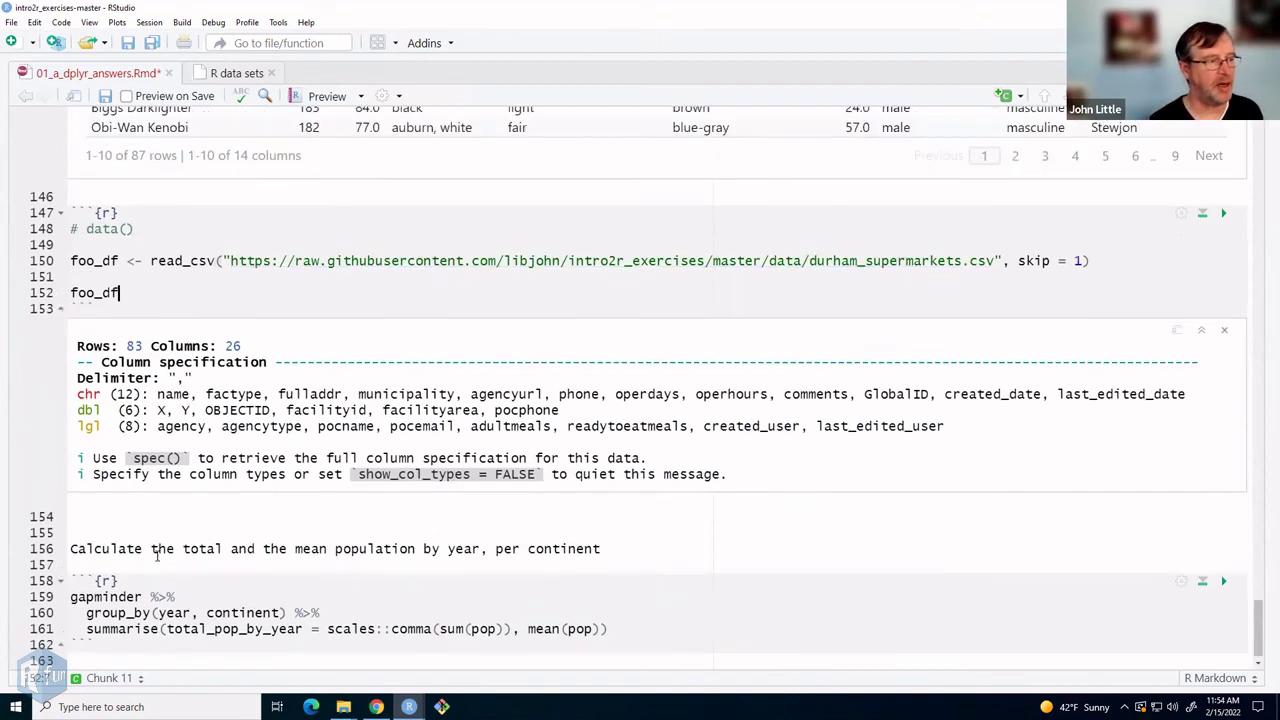
{"action": "key", "text": "ctrl+Return"}
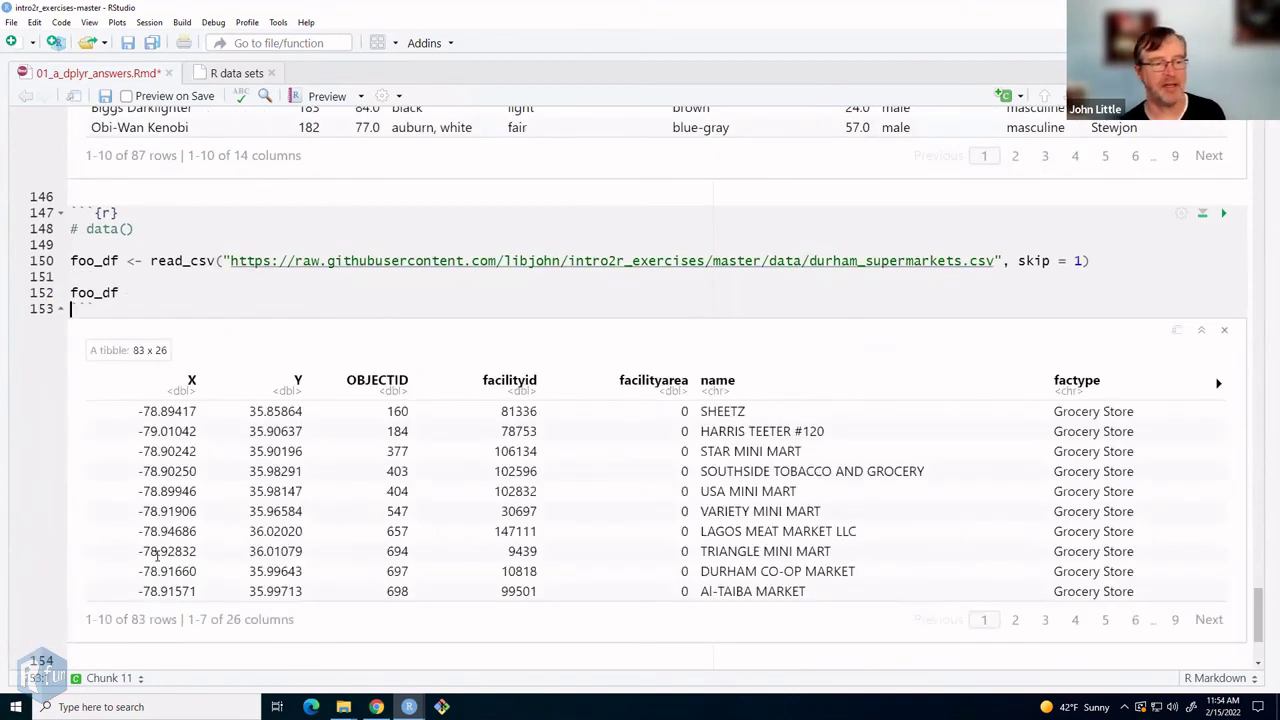